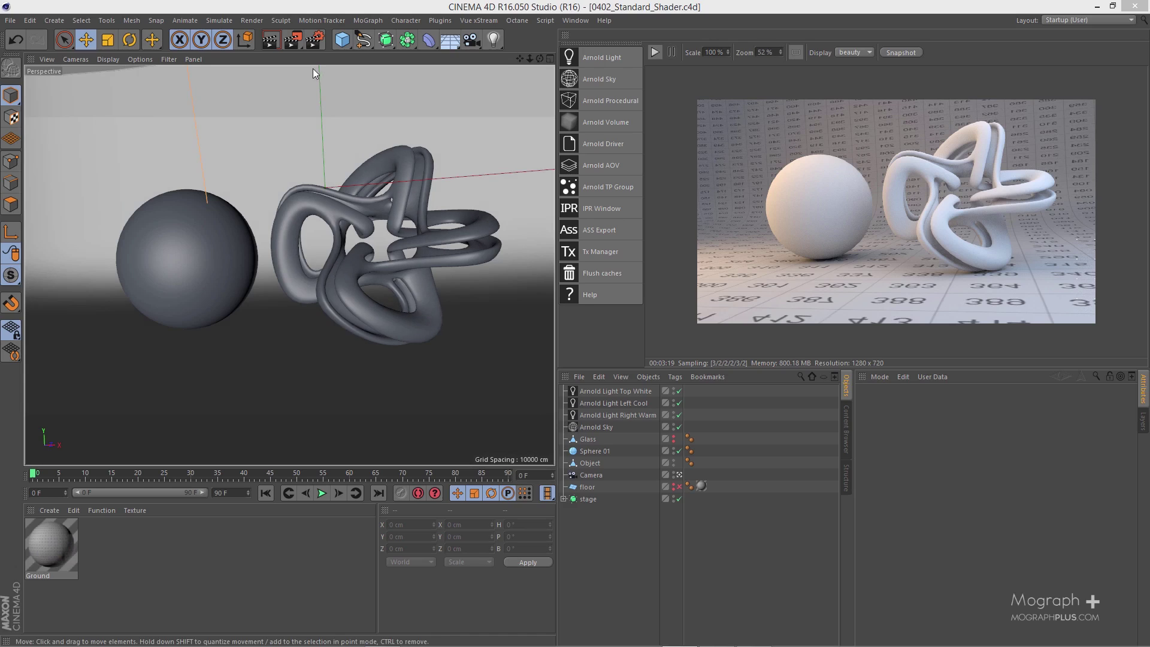
Start the interactive IPR render and examine the stage and the Arnold Sky's background settings from outside the scene camera.
left_click(654, 52)
left_click(679, 474)
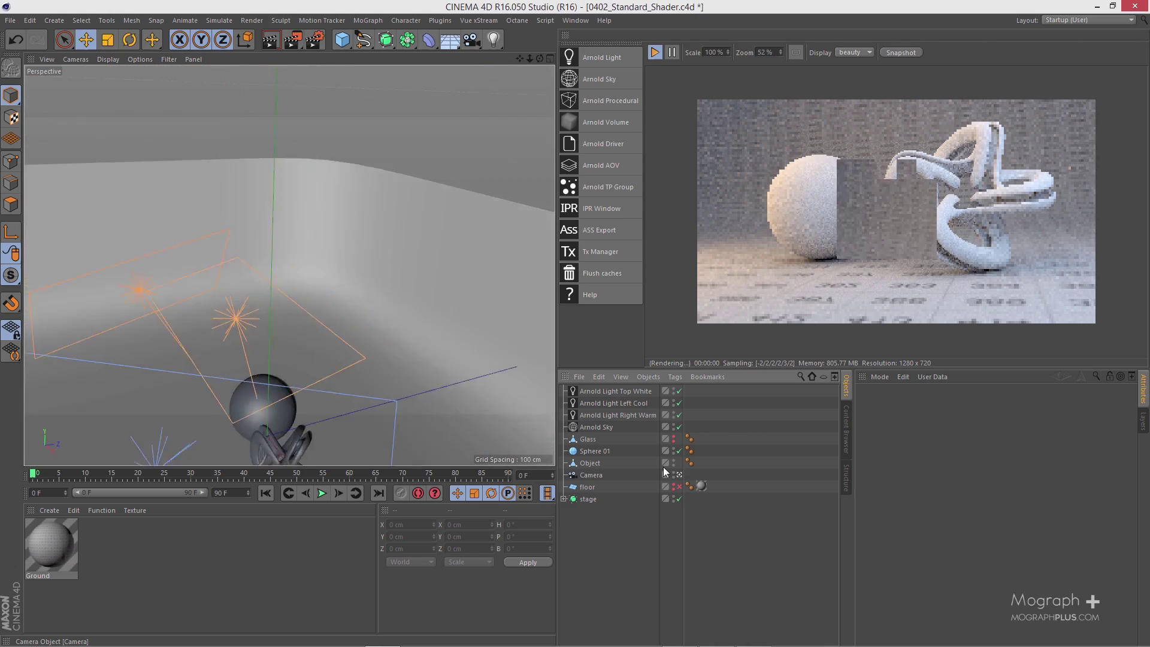
left_click_drag(413, 353, 405, 257, "alt")
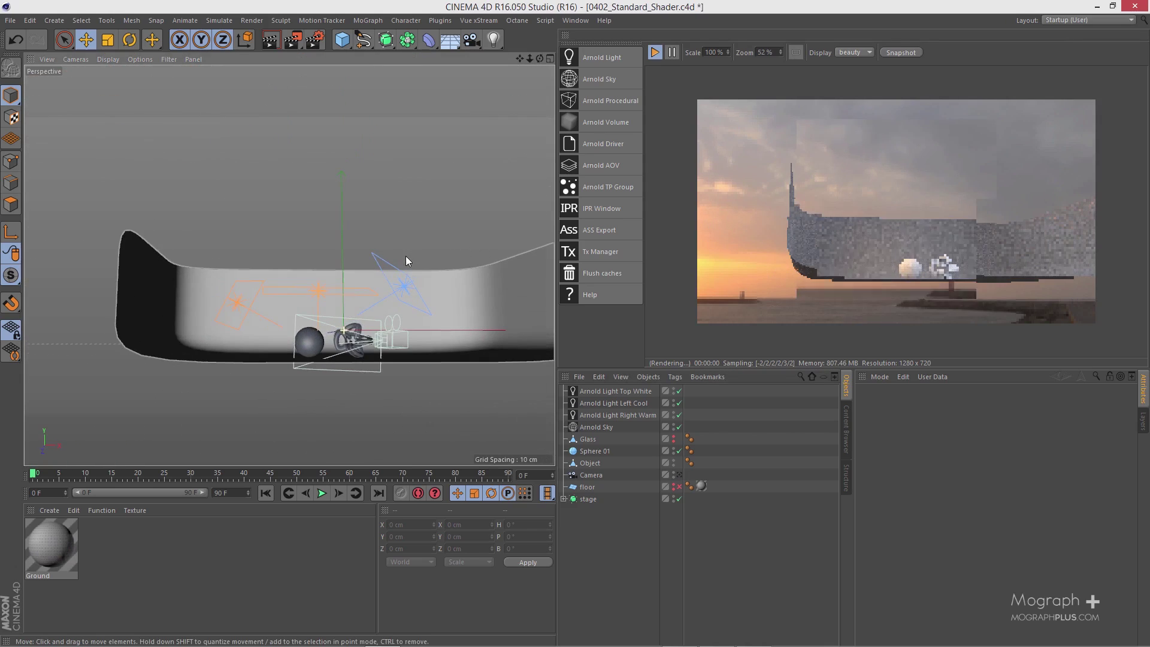
left_click(599, 428)
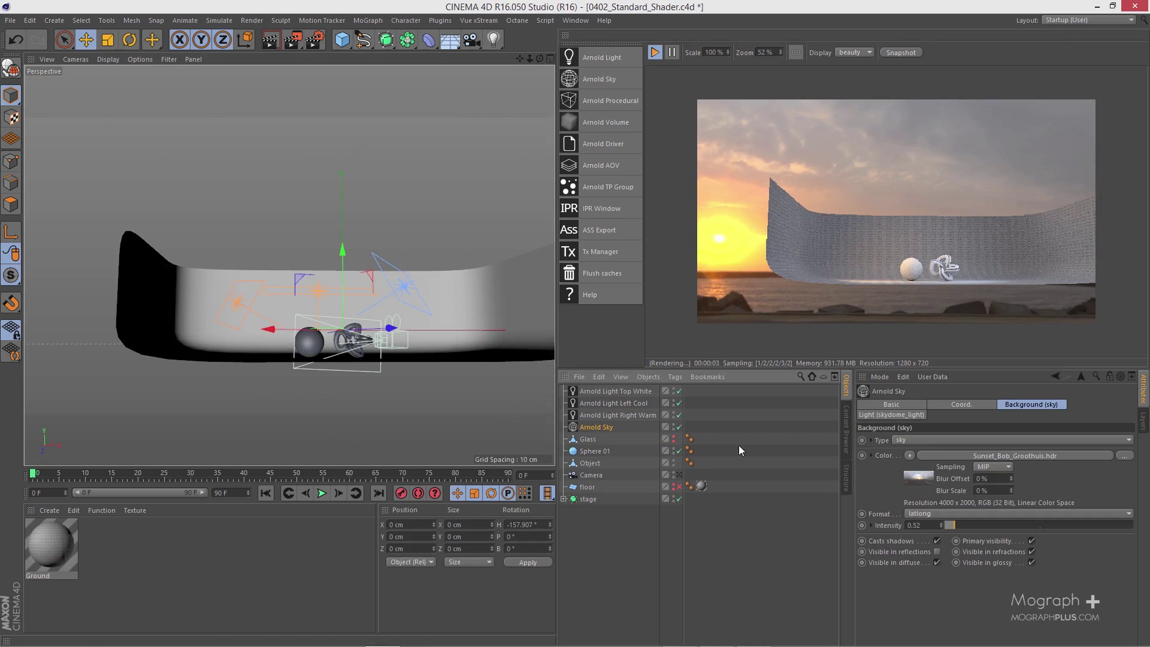
left_click_drag(290, 319, 538, 373, "alt")
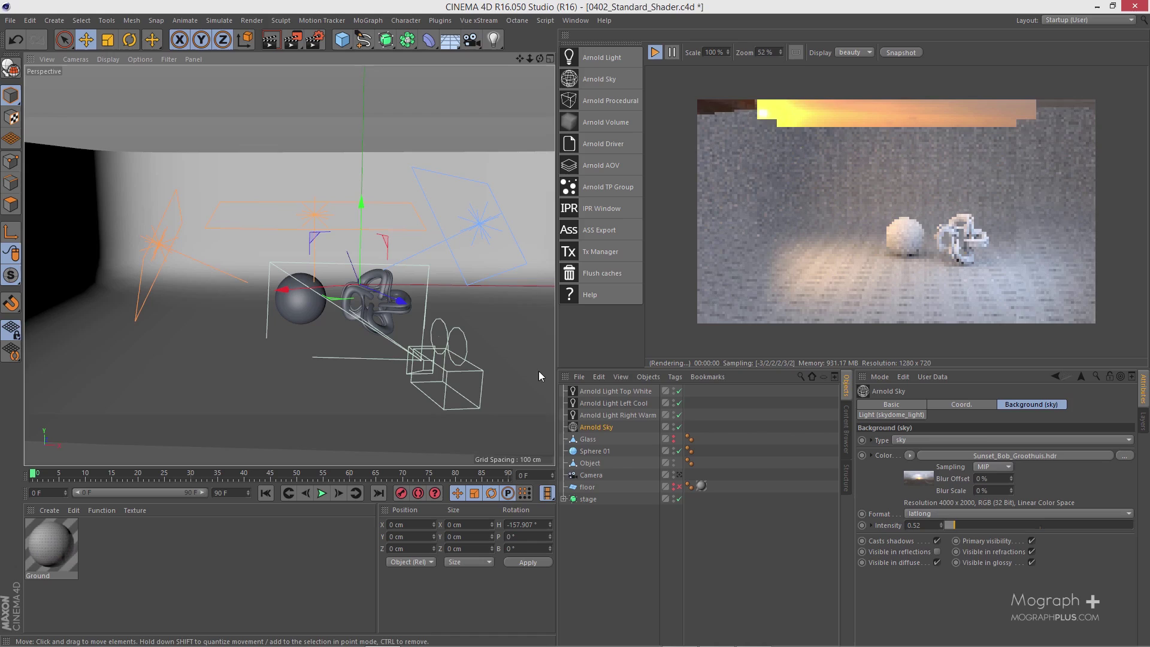
Examine the warm, cool and top white Arnold lights, including the top and warm lights' color temperature details.
left_click(620, 415)
left_click(619, 403)
left_click(618, 391)
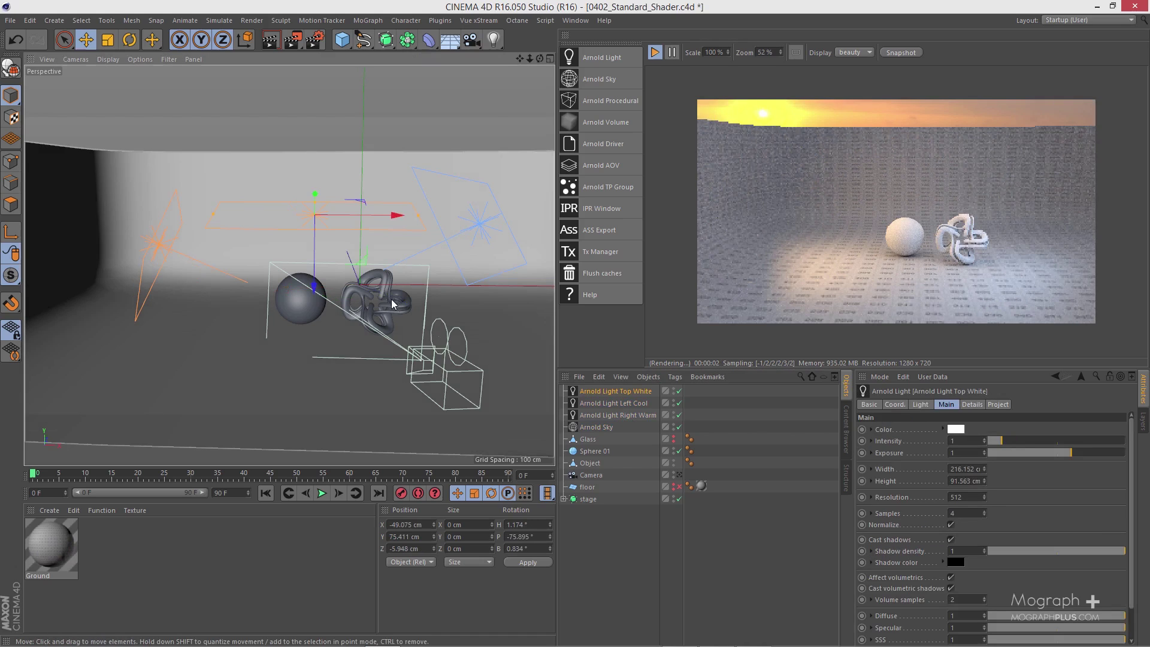
left_click_drag(392, 303, 432, 297, "alt")
left_click(972, 405)
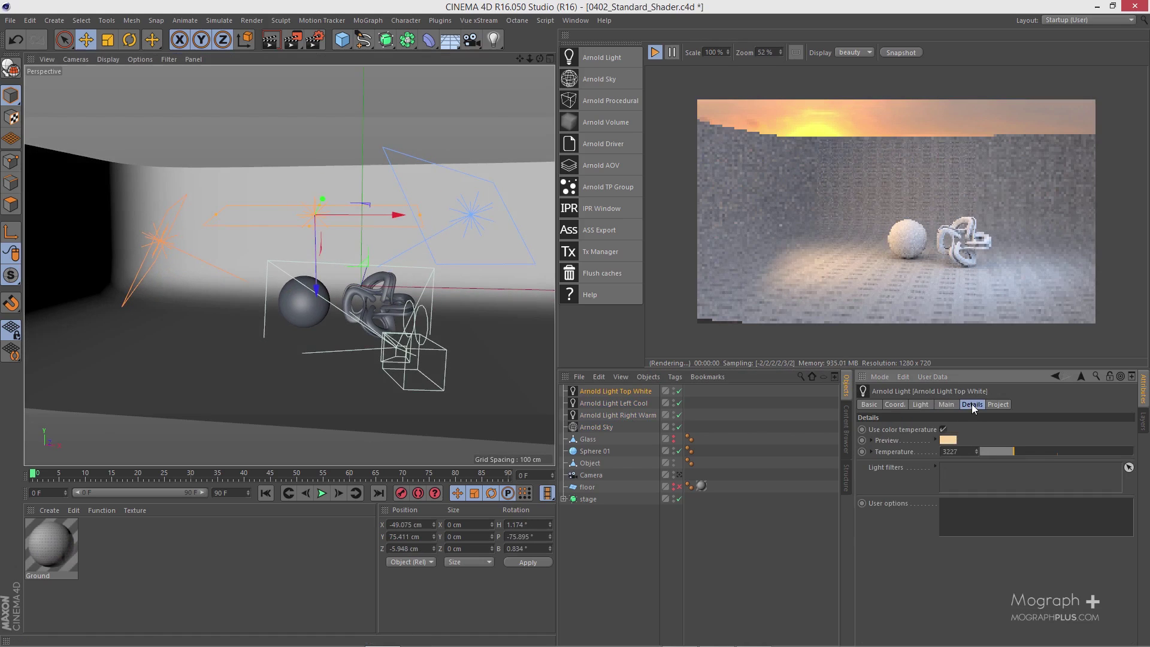
left_click(624, 416)
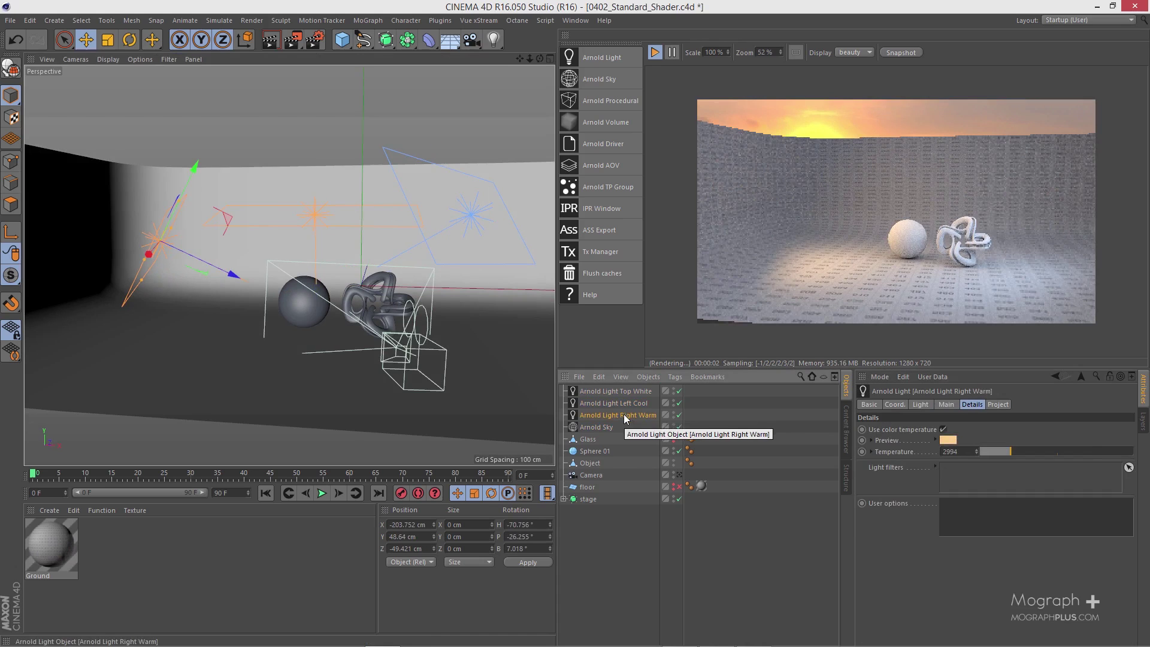
Examine the sphere and the knotted object up close by selecting each one in the viewport.
scroll(493, 345, "down", 5)
left_click_drag(493, 345, 342, 268, "alt")
left_click(190, 281)
scroll(229, 325, "up", 5)
left_click(296, 267)
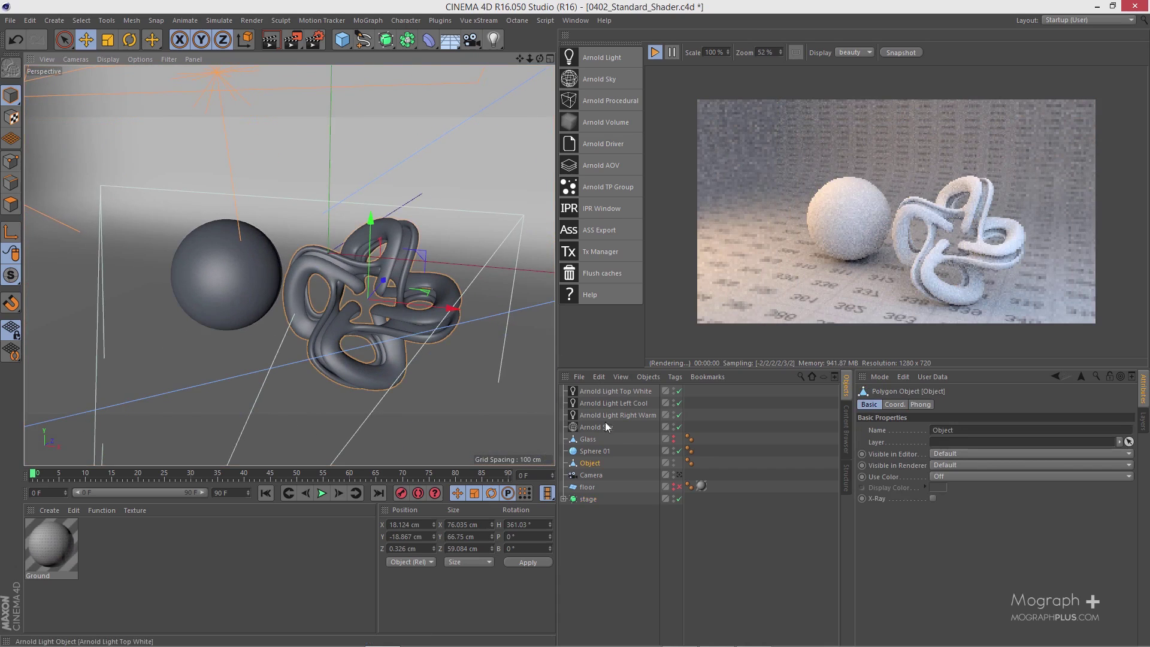
Preview the Glass object by showing it, hide it again, and return to the scene camera view.
left_click(592, 439)
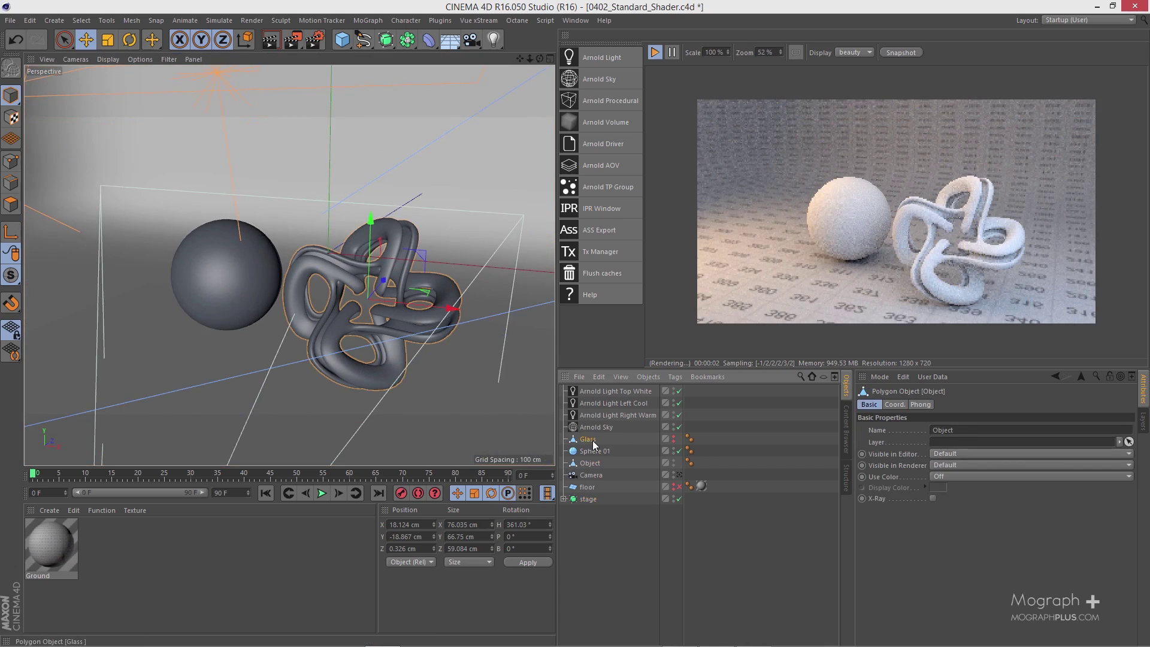
left_click(672, 440, "ctrl")
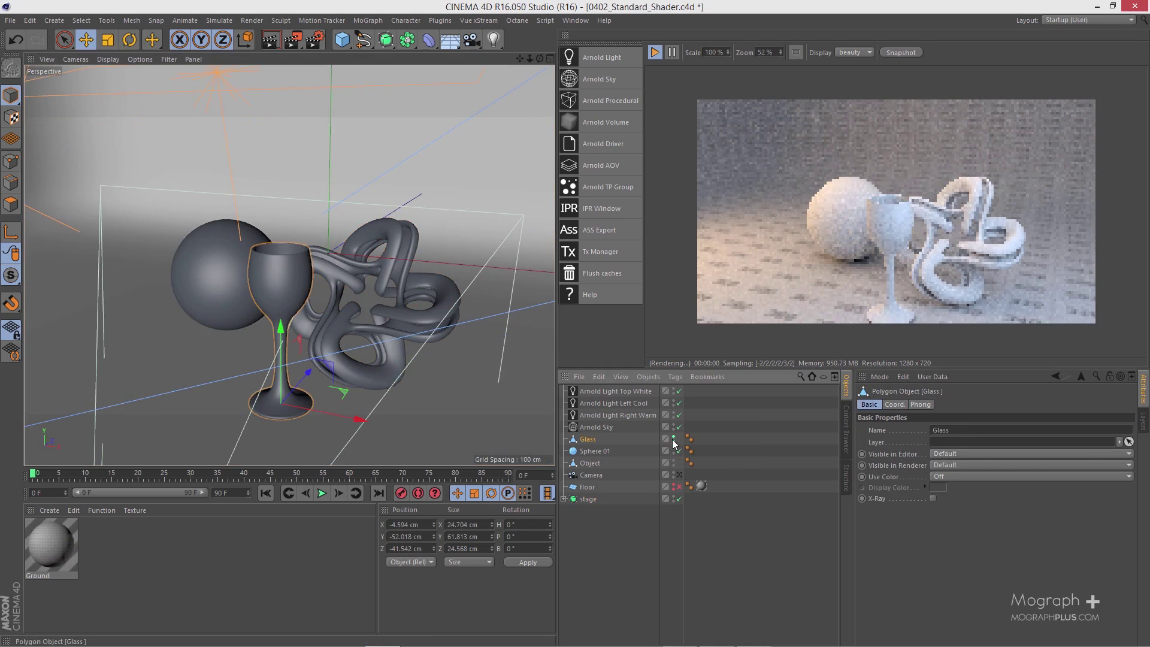
left_click(673, 440, "ctrl")
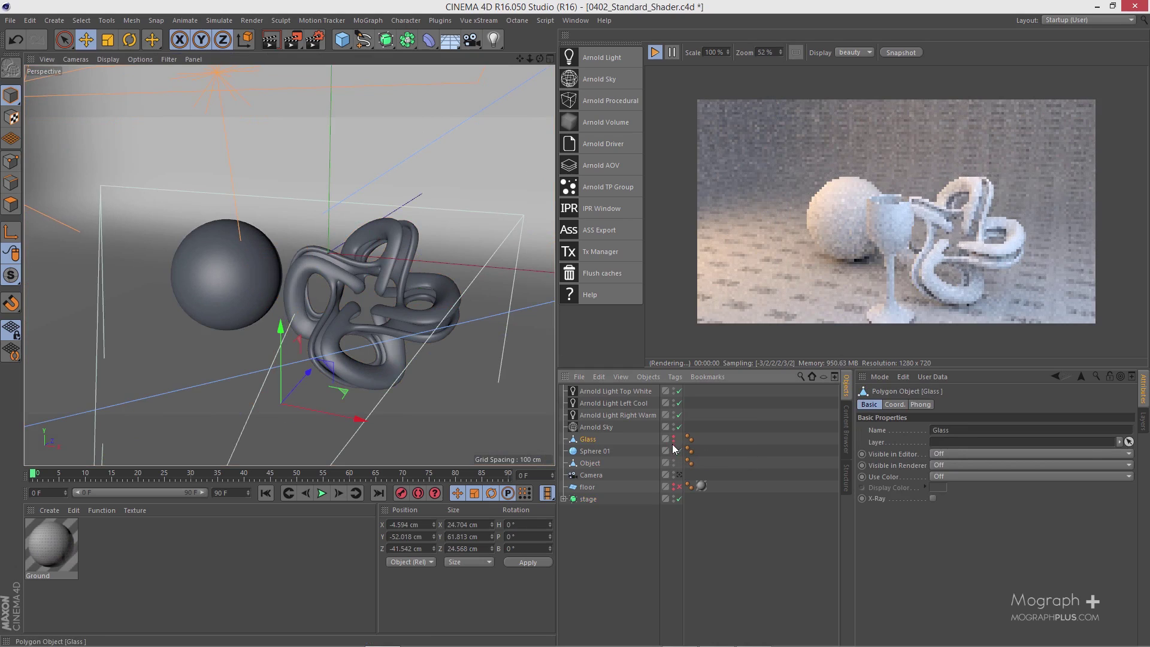
left_click(679, 476)
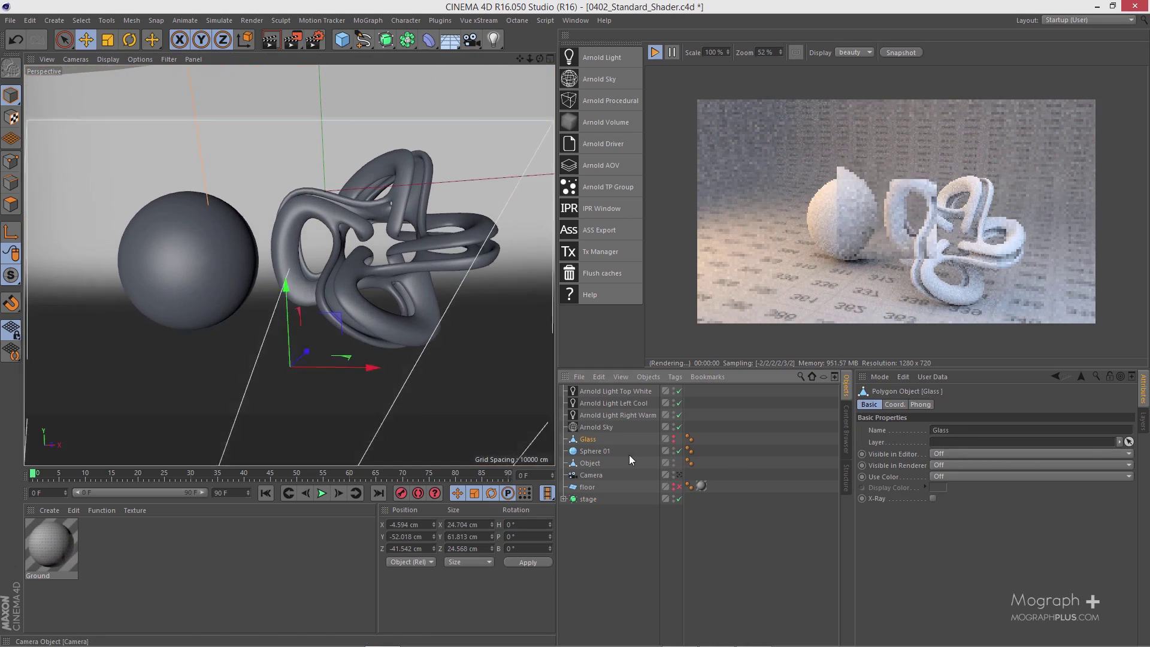
Review the Arnold Renderer's sampling and ray depth values in the render settings, closing them without changes.
left_click(315, 39)
left_click_drag(329, 13, 397, 87)
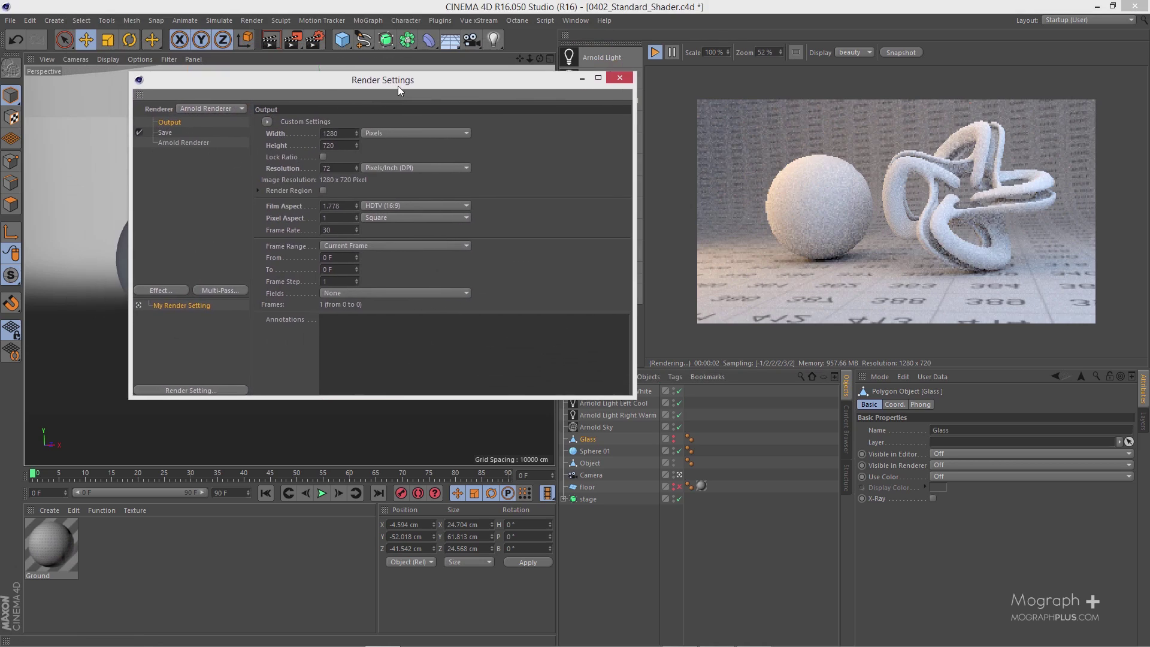
left_click(225, 149)
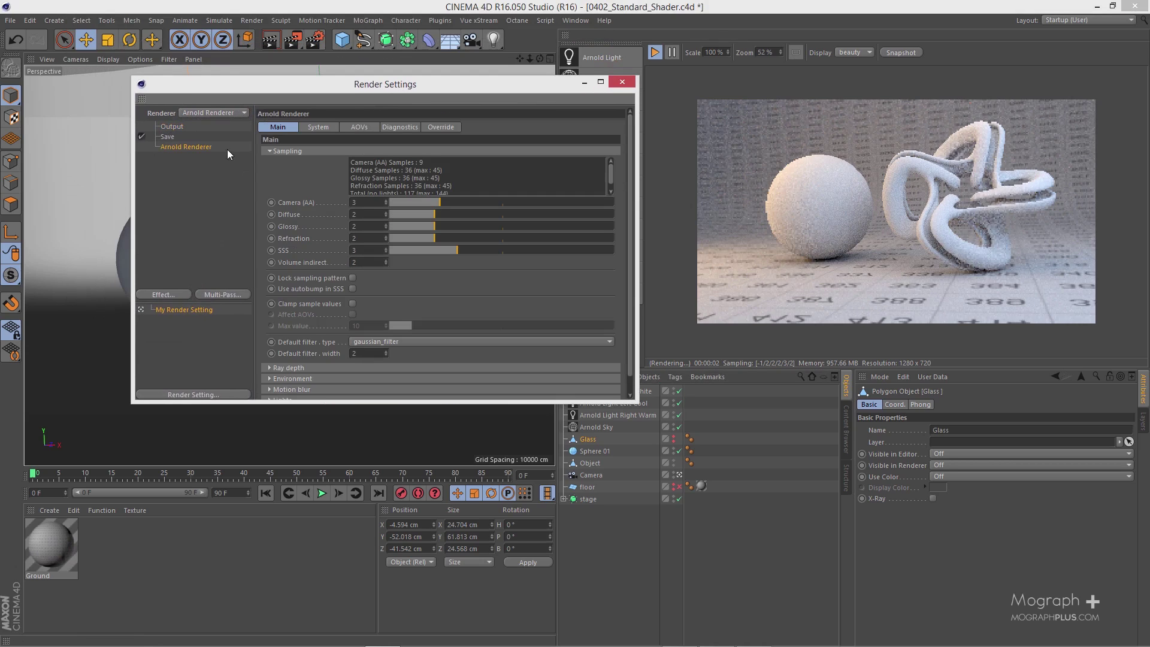
left_click(296, 149)
left_click(294, 160)
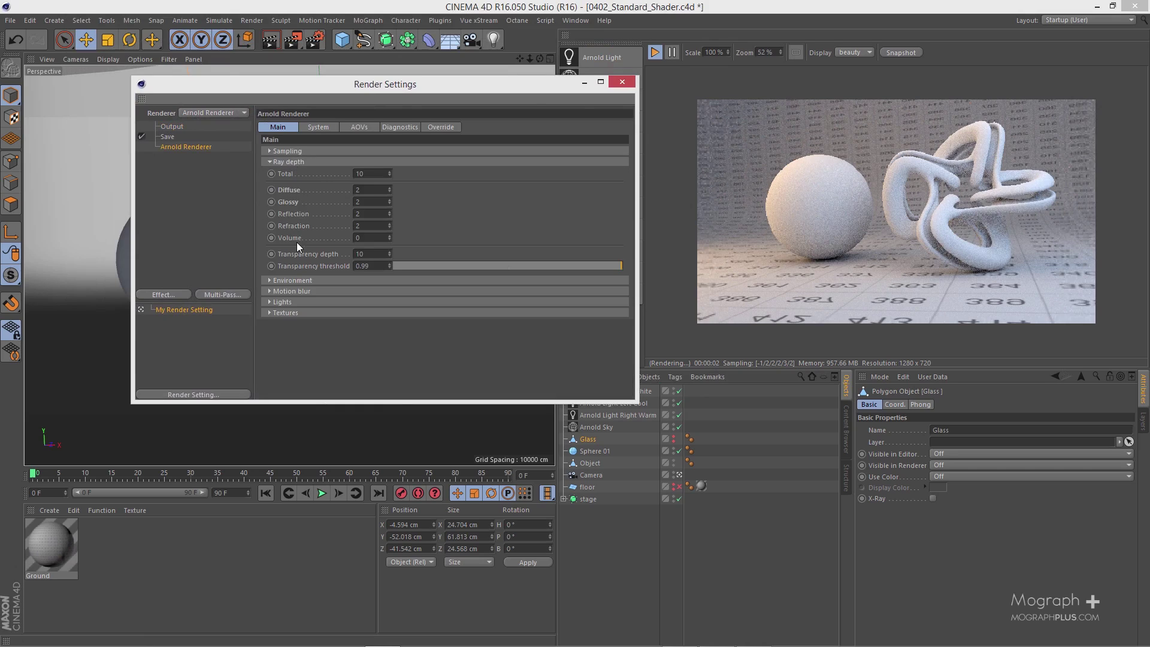
left_click(620, 84)
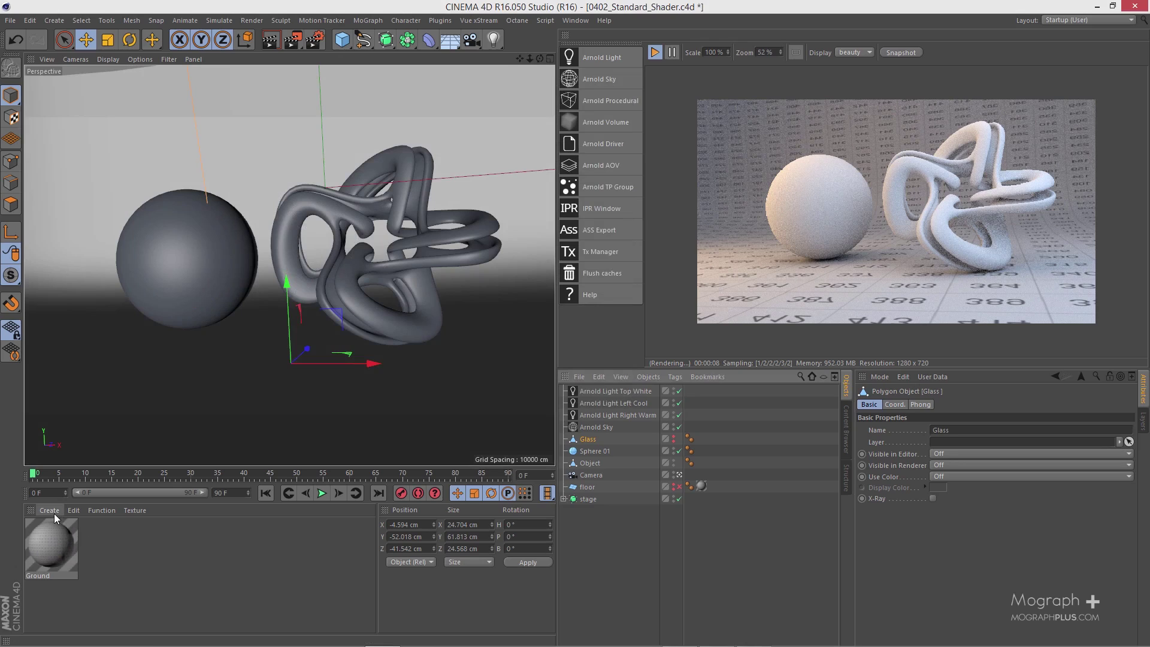
Create a new Arnold surface material of the standard type.
left_click(50, 510)
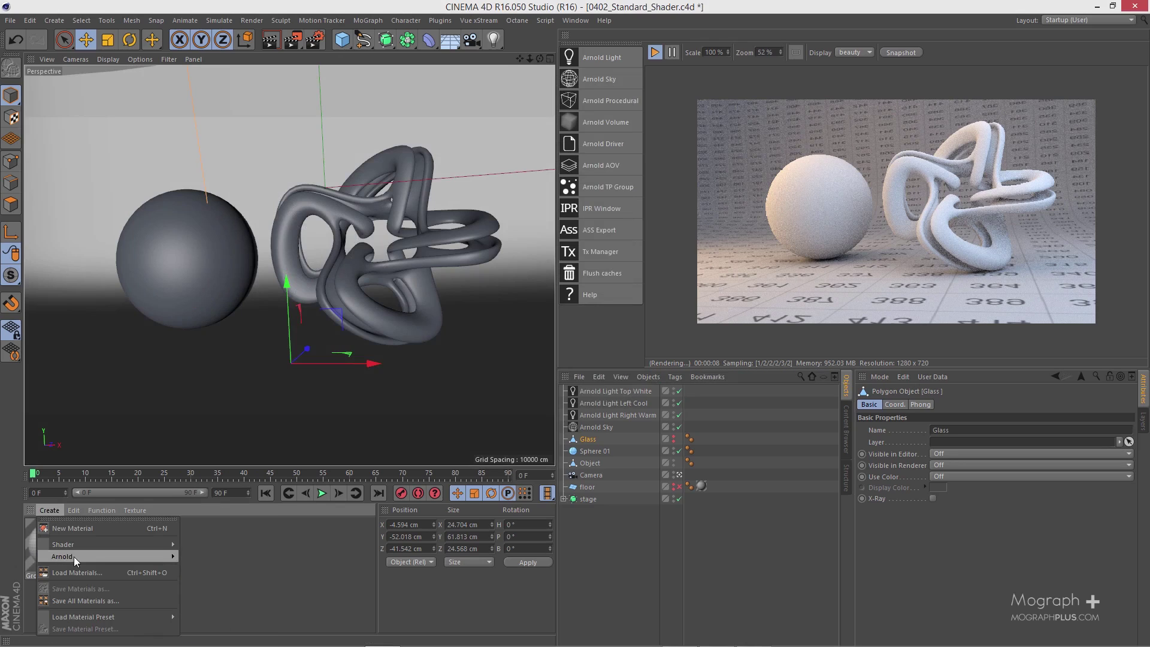
mouse_move(81, 557)
mouse_move(206, 566)
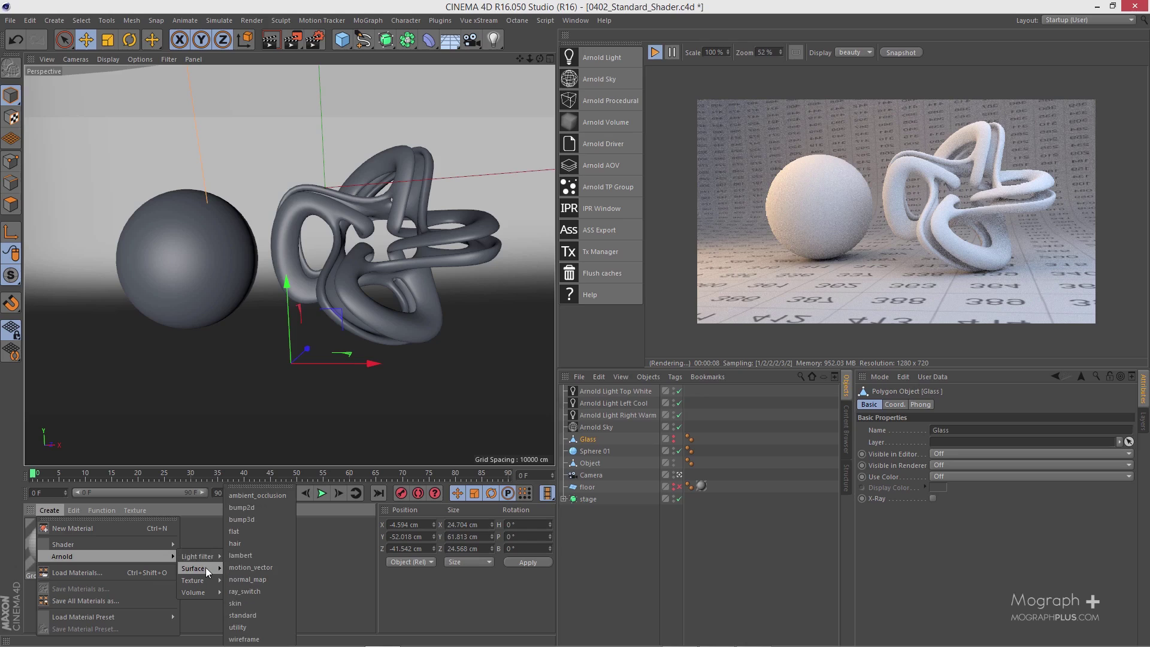
left_click(257, 612)
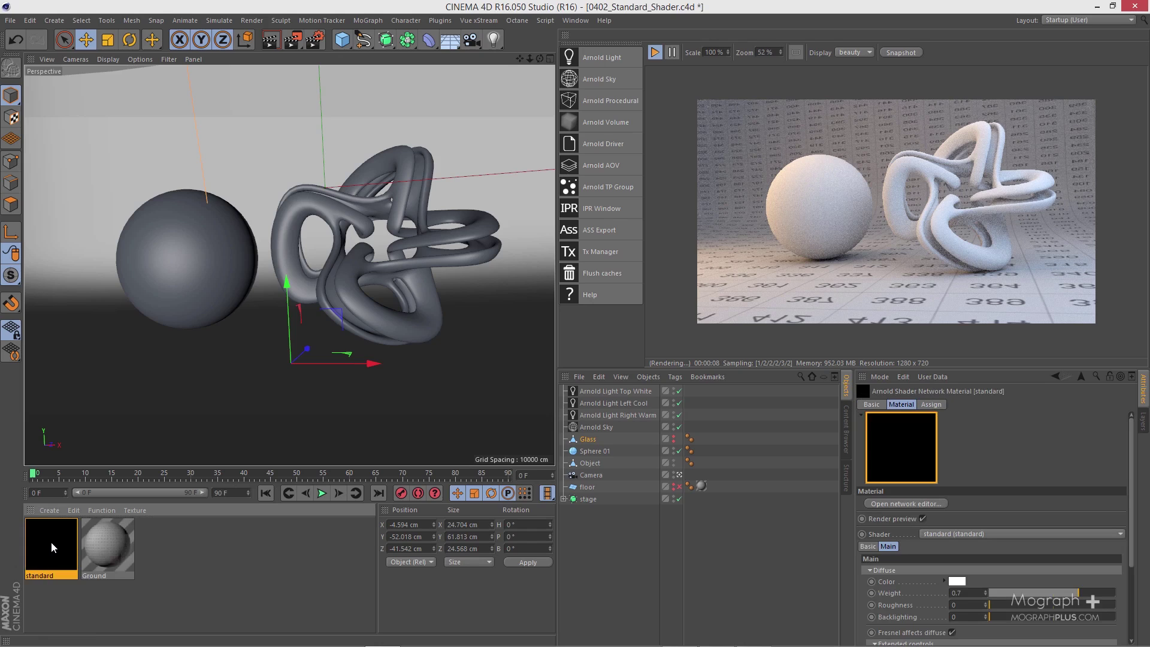
Assign the standard material to Sphere 01 and the knotted Object, and restart the interactive render.
left_click_drag(51, 542, 585, 452)
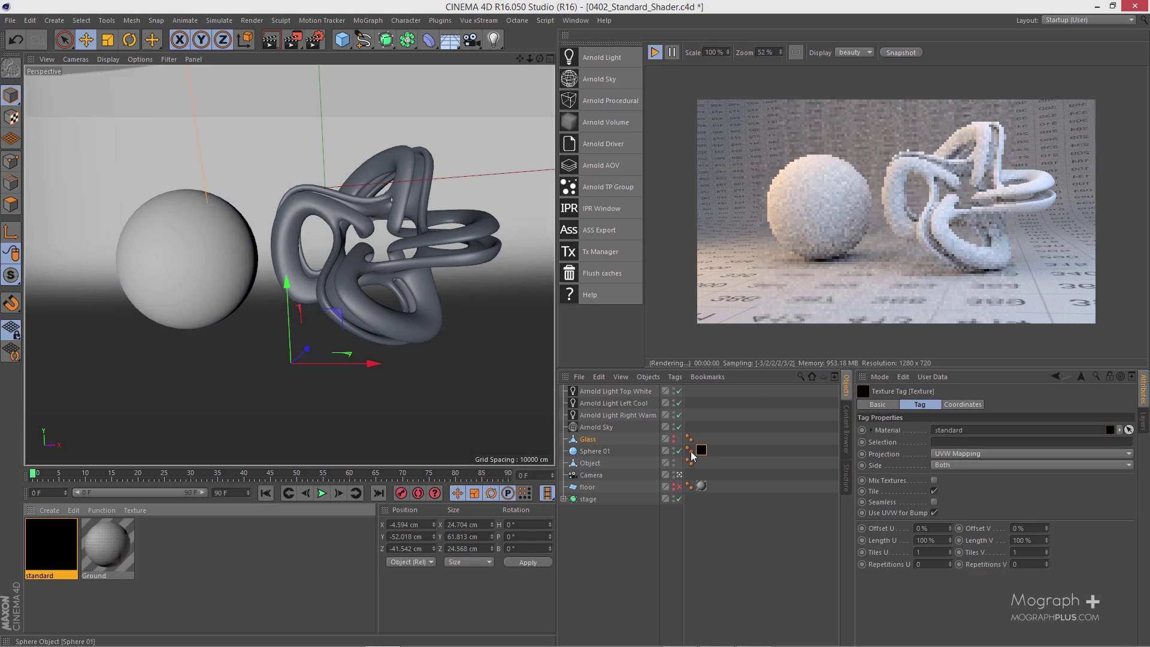
left_click_drag(701, 450, 704, 463)
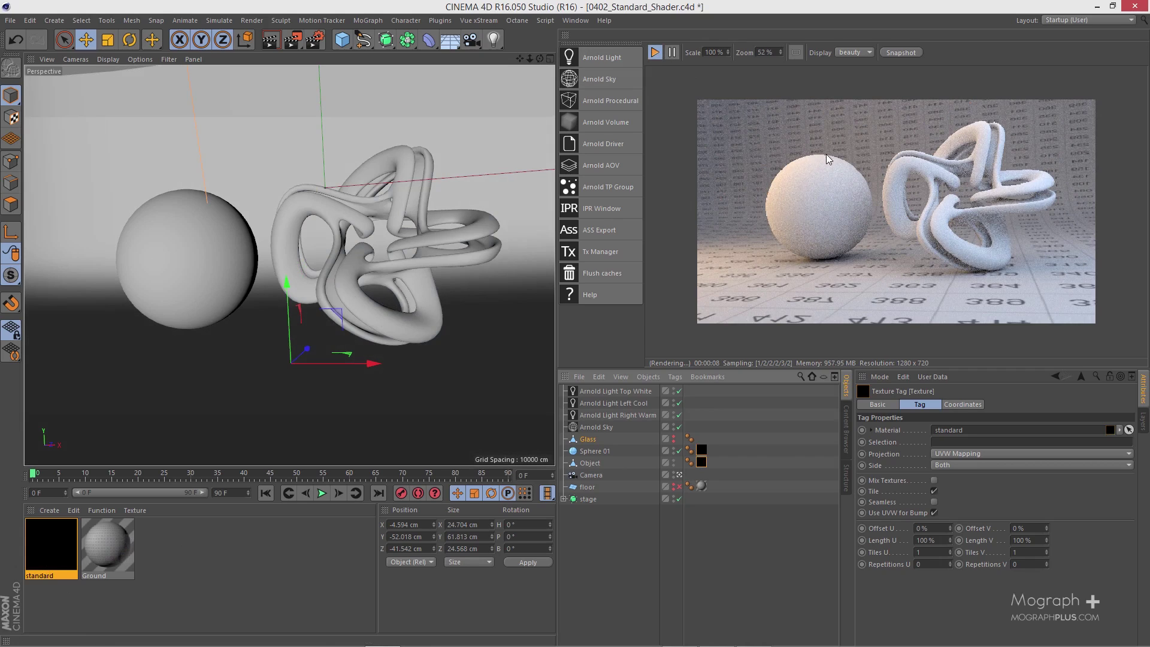
left_click(657, 52)
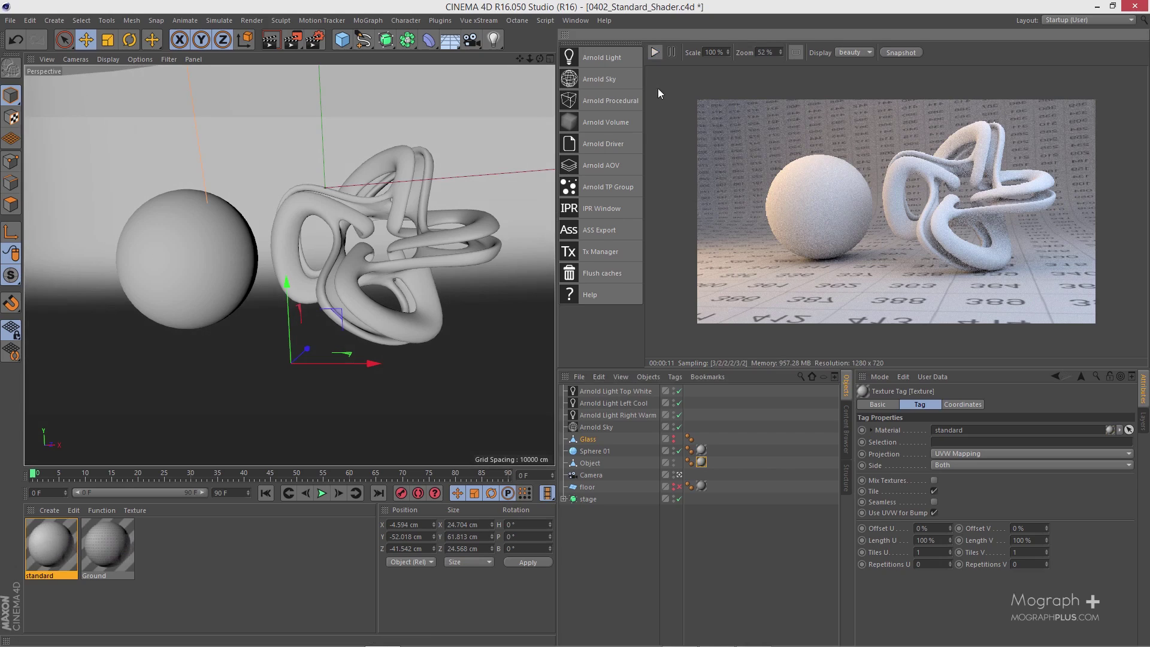
left_click(655, 53)
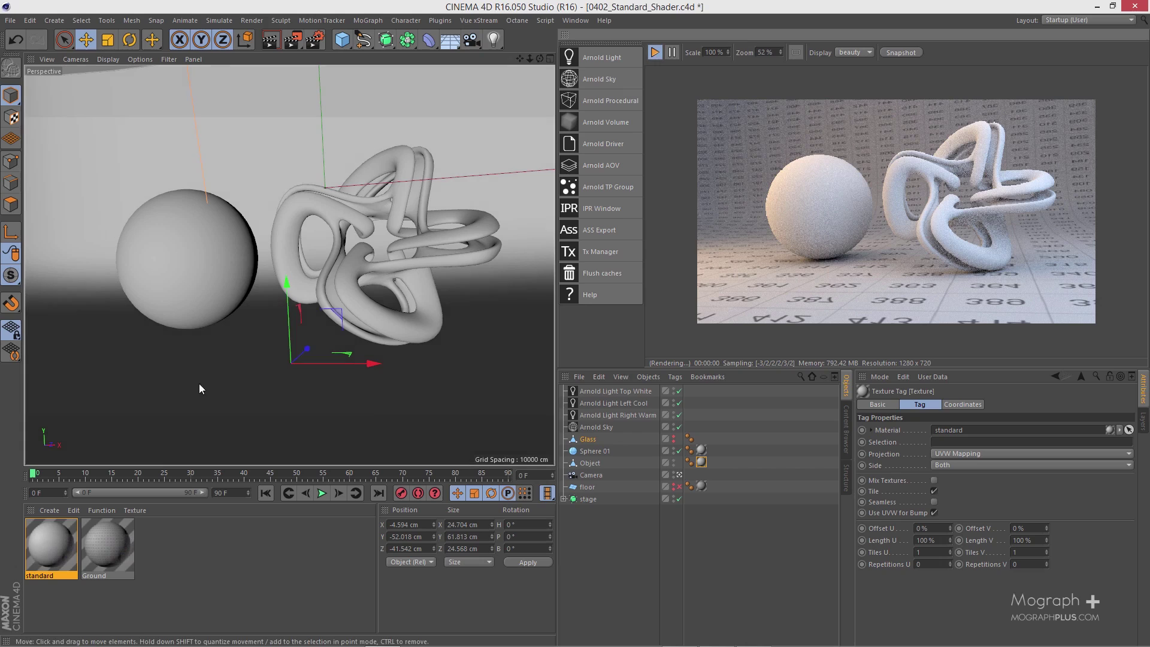
Open the standard material for editing and set its diffuse color to the yellow swatch with a 46° hue.
left_click(53, 555)
double_click(53, 555)
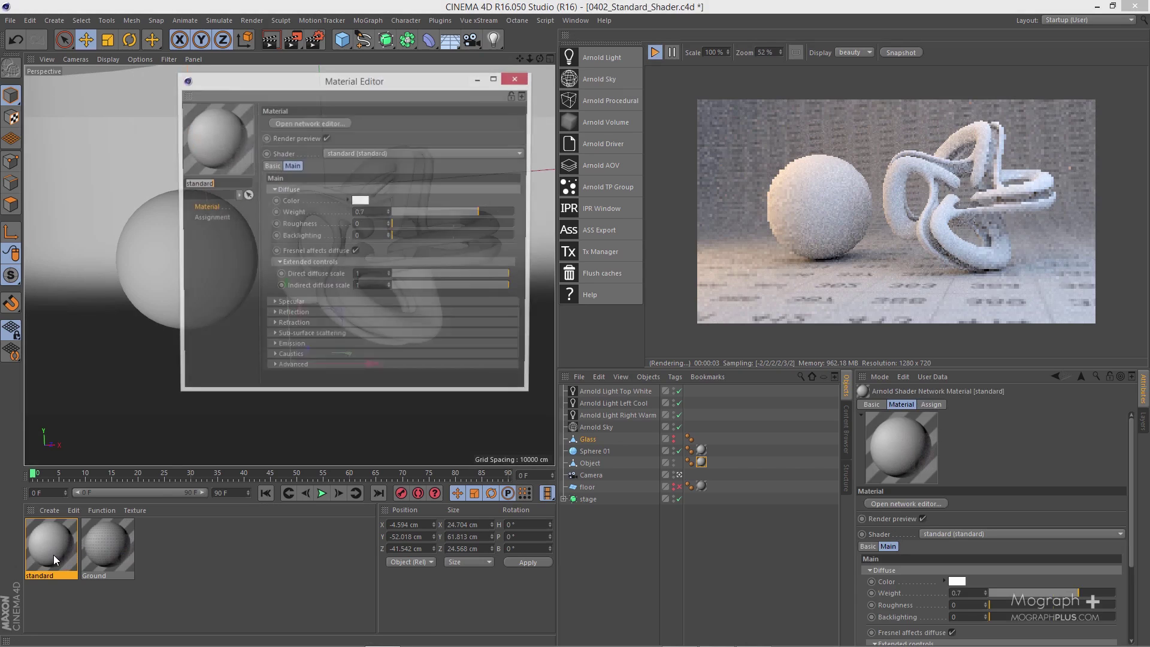
left_click_drag(351, 80, 390, 92)
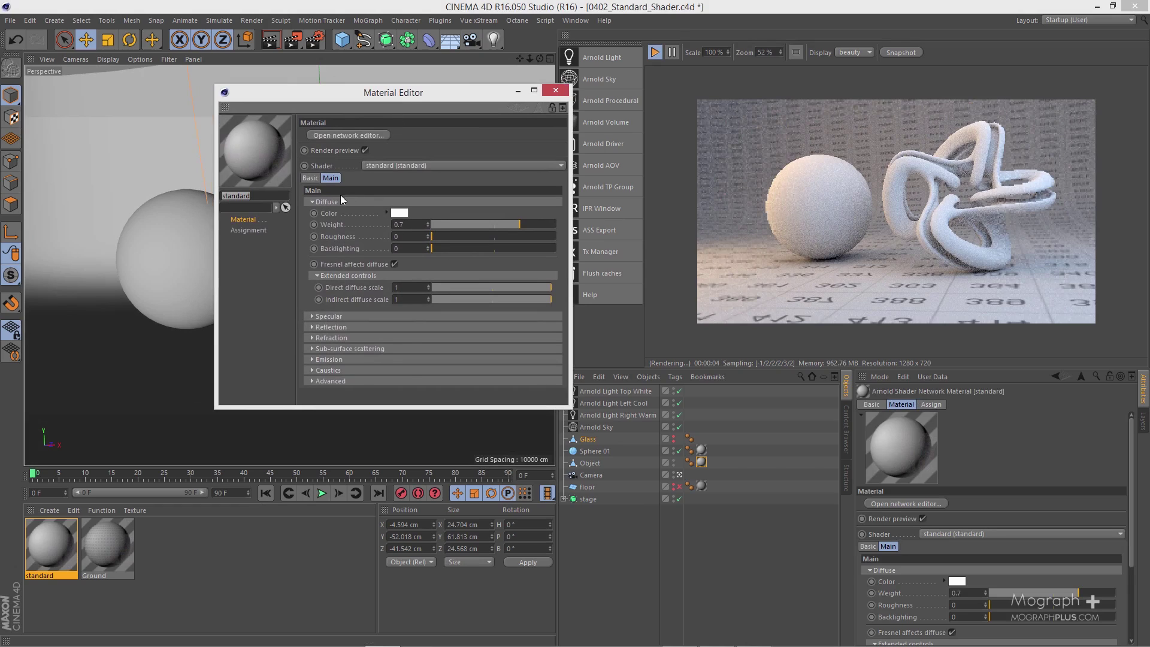
left_click(326, 214)
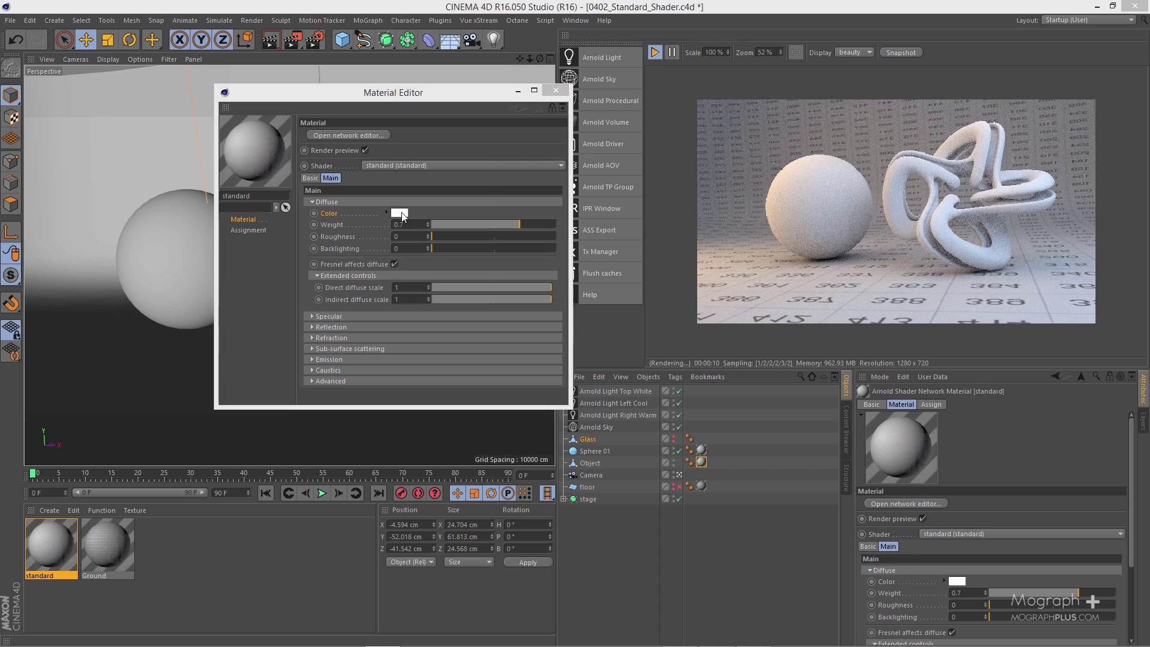
left_click(401, 213)
left_click(403, 239)
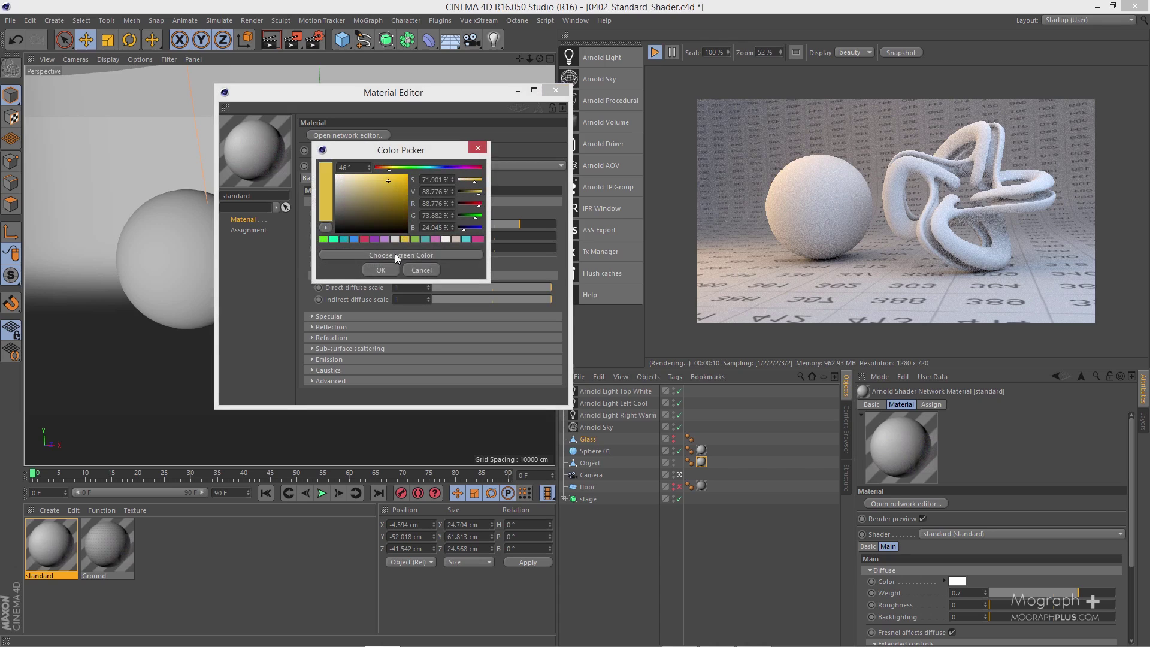
left_click(381, 269)
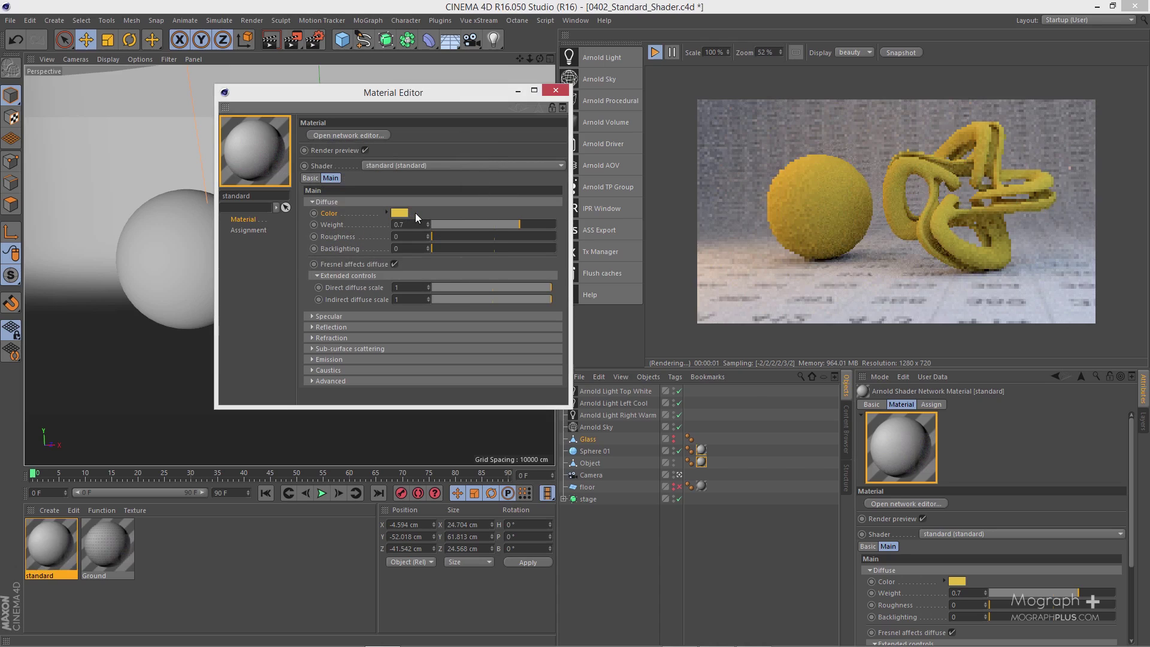
Change the standard material's diffuse color to the magenta swatch with a 333° hue.
left_click(403, 214)
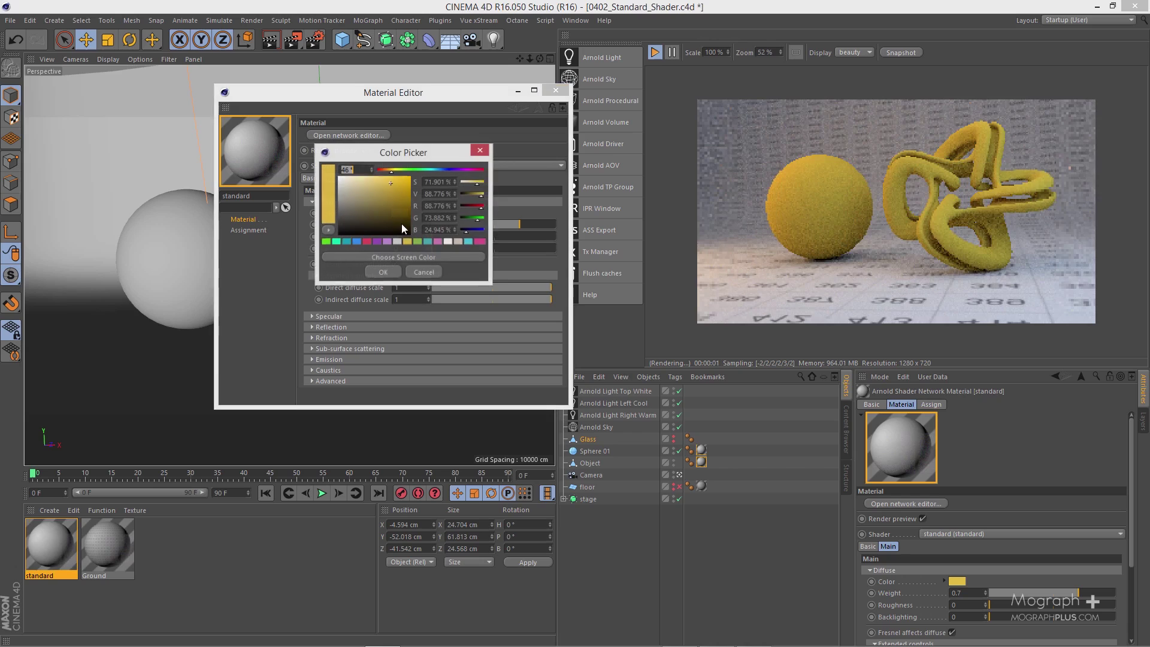
left_click(481, 241)
left_click(384, 272)
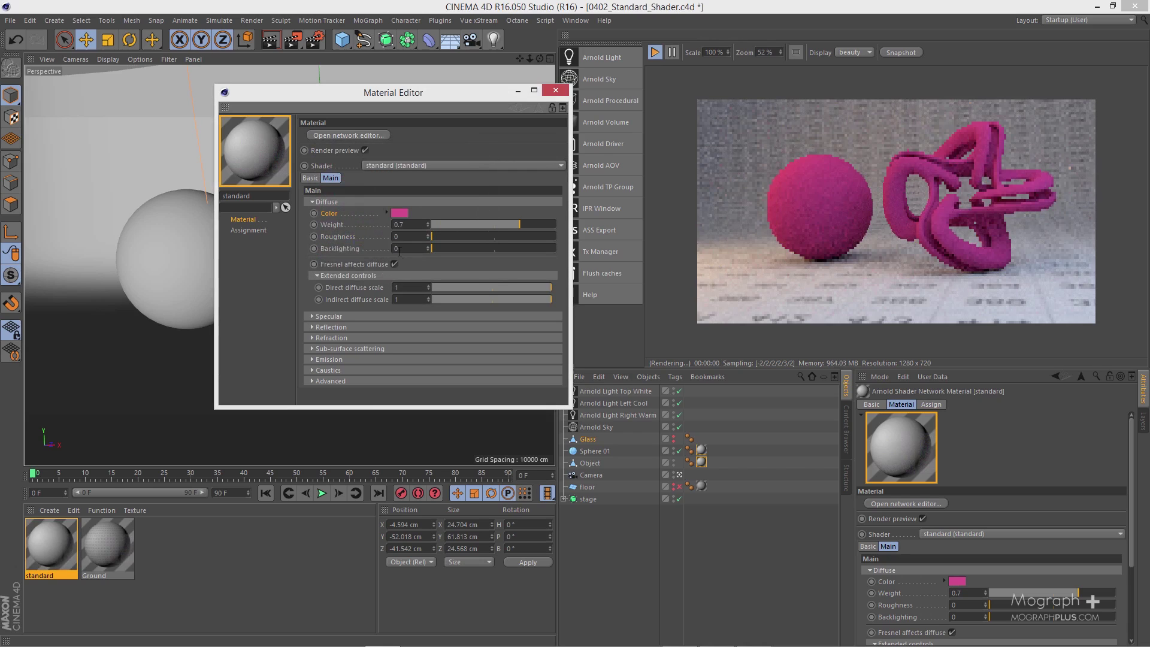
Change the standard material's diffuse color to the teal swatch with a 188° hue.
left_click(398, 214)
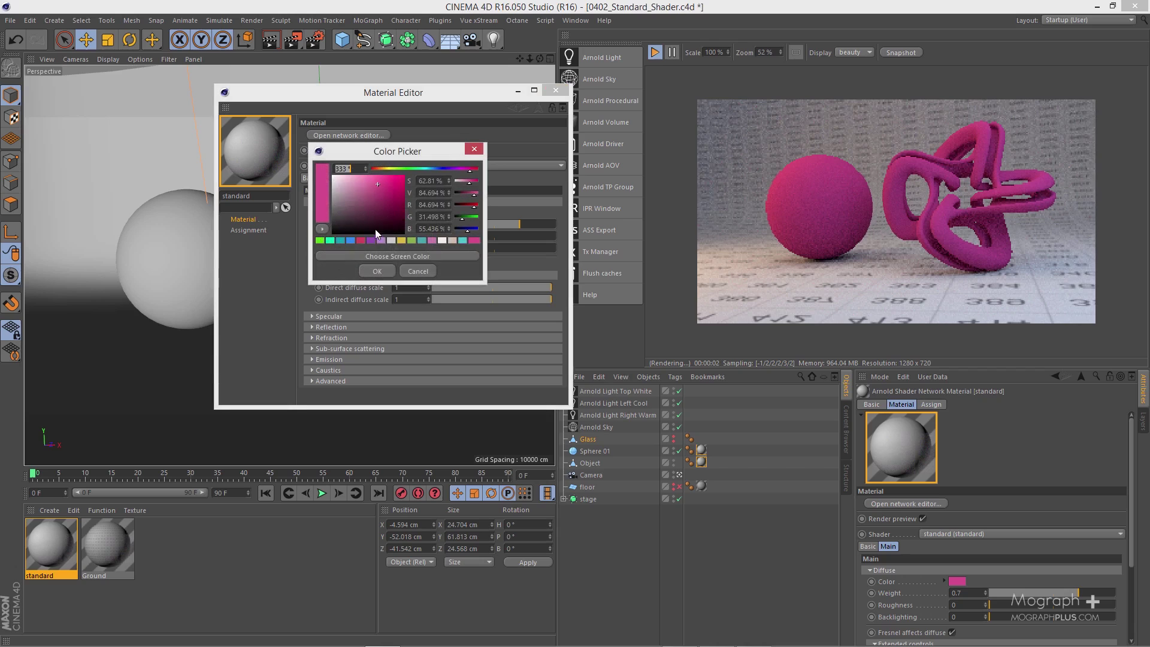
left_click(343, 241)
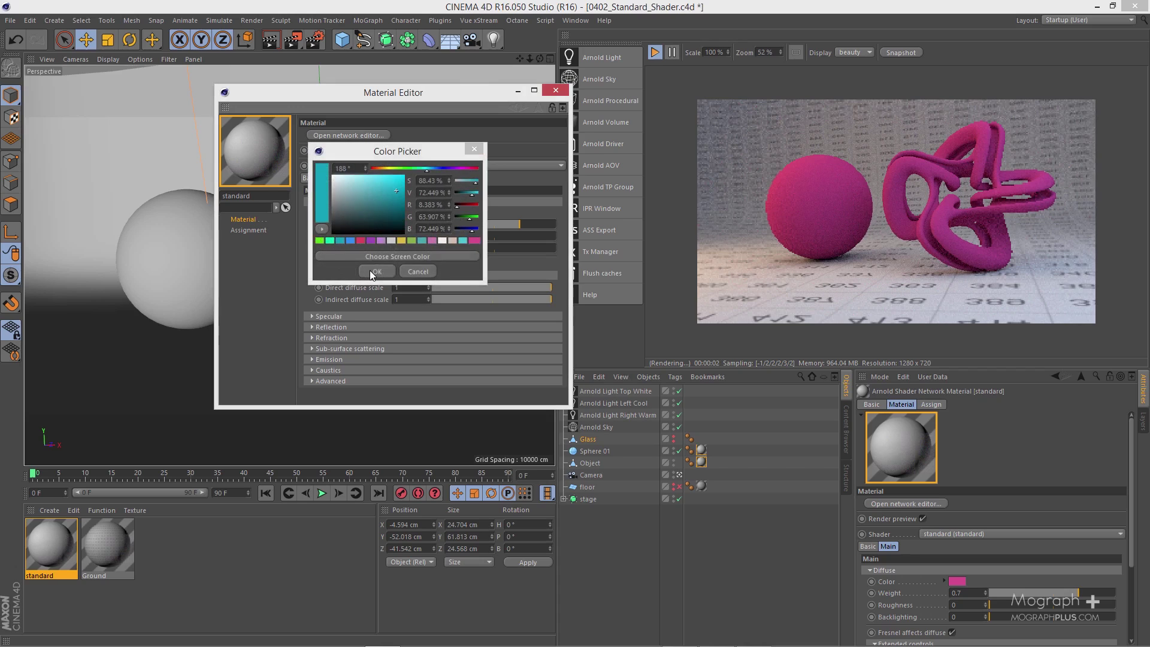
left_click(369, 271)
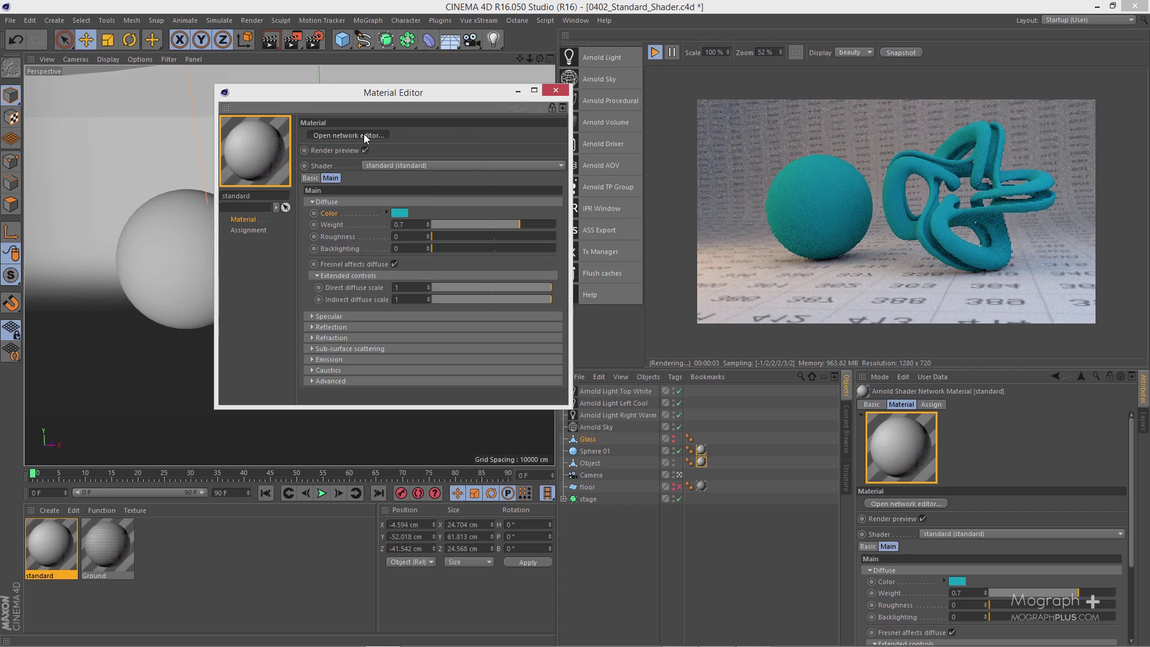
Open the standard material's shader network editor and close it again.
left_click(365, 135)
left_click(659, 10)
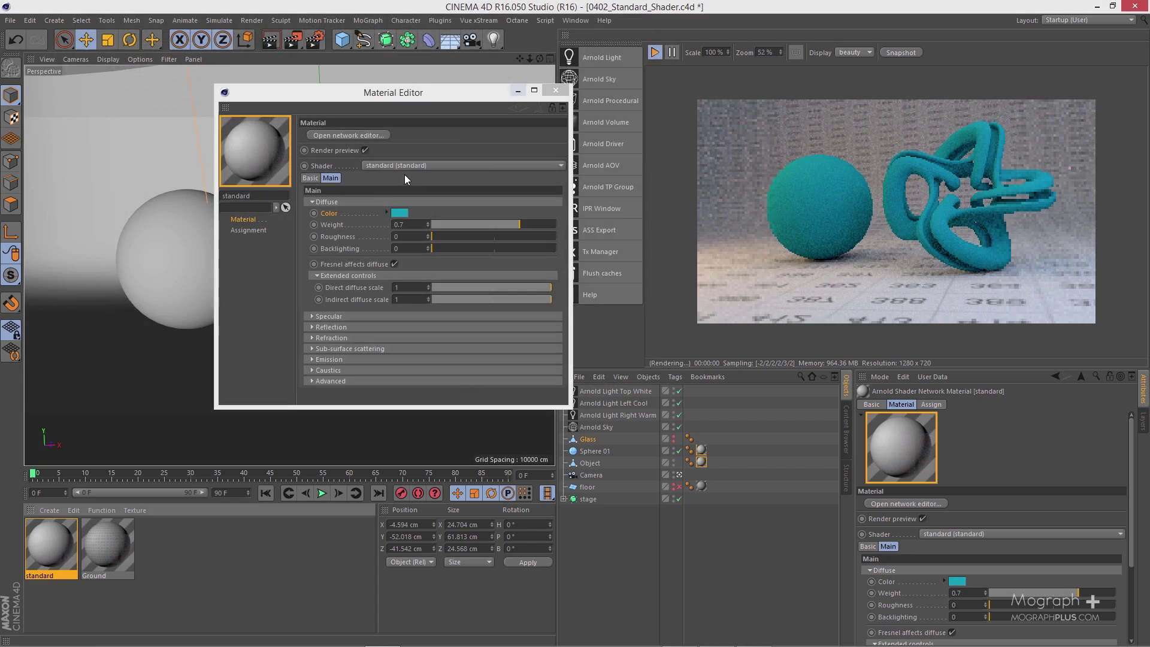
Change the standard material's diffuse color to the lighter cyan swatch with a 188° hue, 65.289% saturation and 84.694% value.
left_click(402, 213)
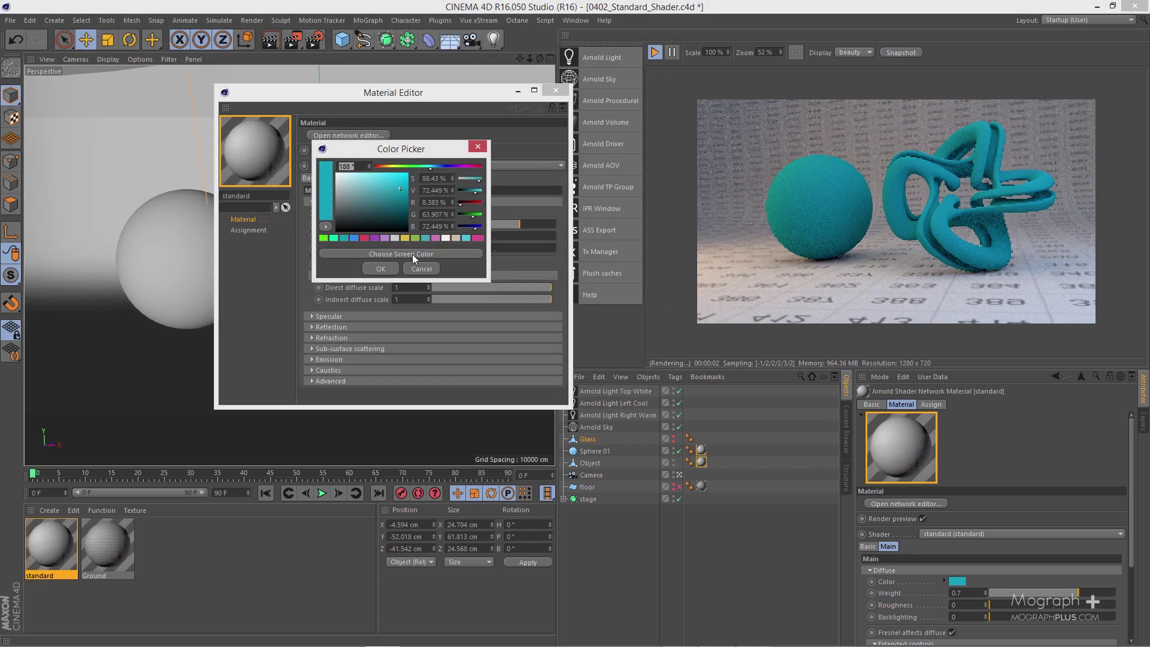
left_click(463, 239)
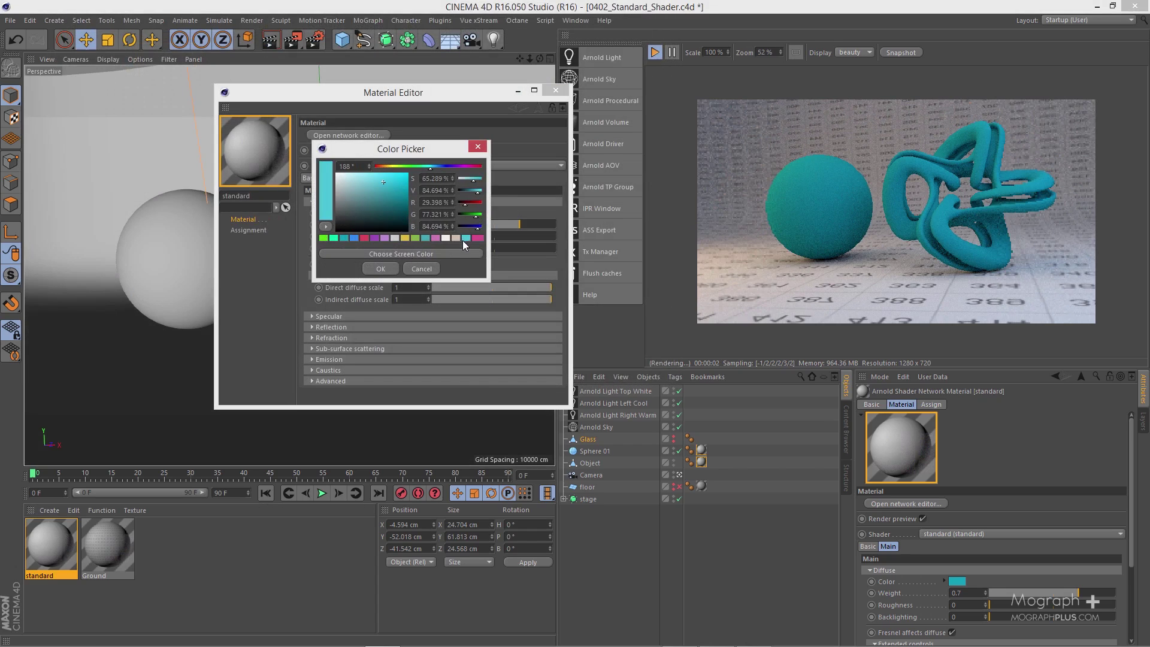
left_click(379, 269)
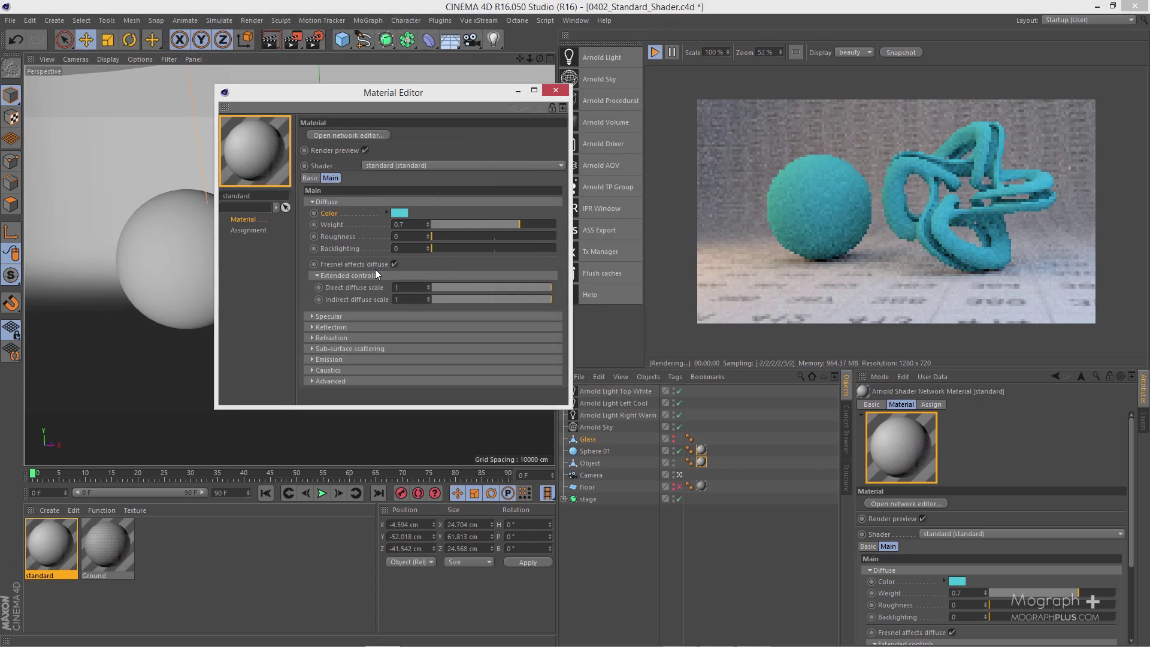
Open the standard material's shader network, find the Arnold image shader, add it and connect its output to the standard node's Diffuse Color.
left_click(362, 135)
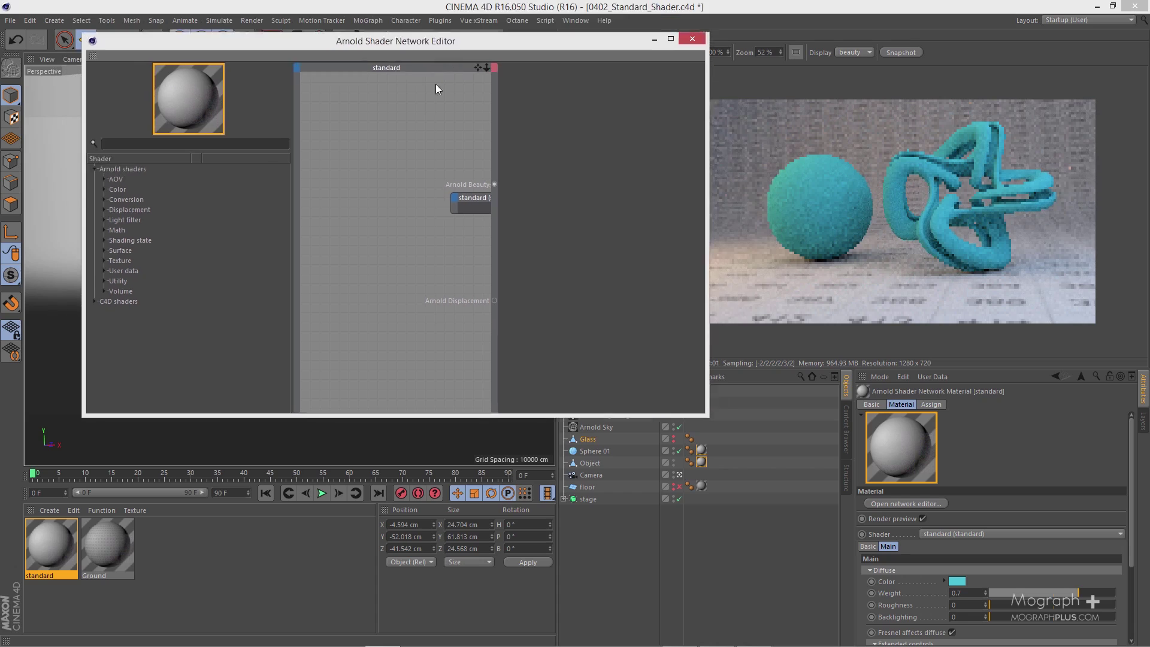
left_click_drag(534, 288, 441, 261)
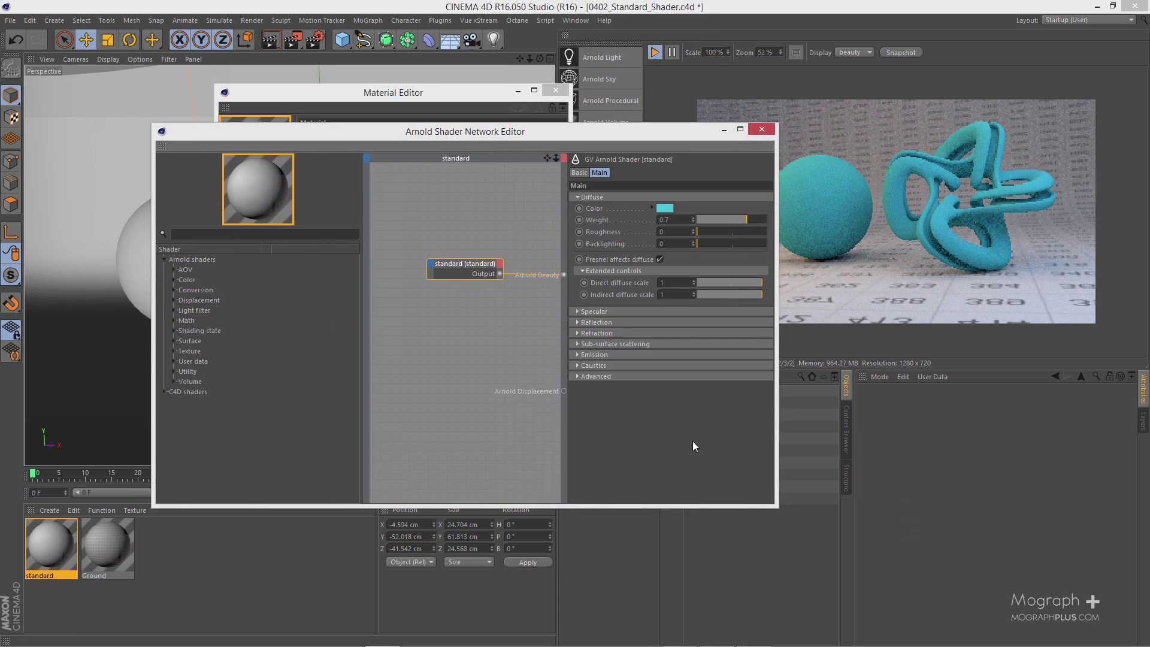
left_click_drag(770, 504, 855, 553)
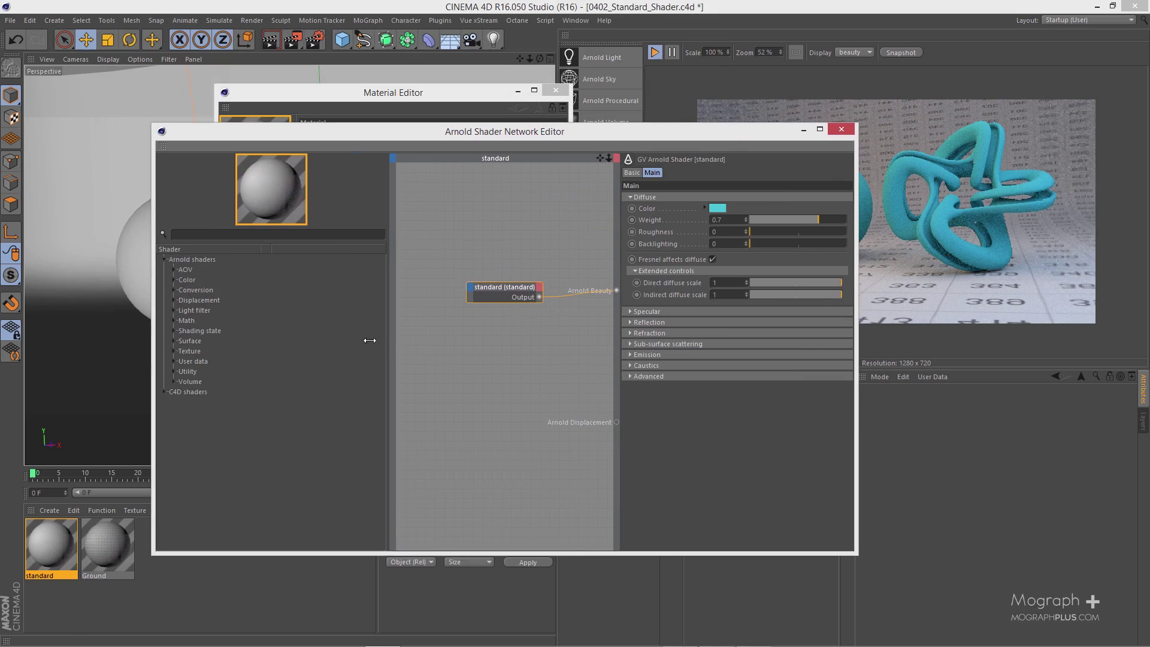
left_click_drag(391, 350, 353, 347)
type("ima")
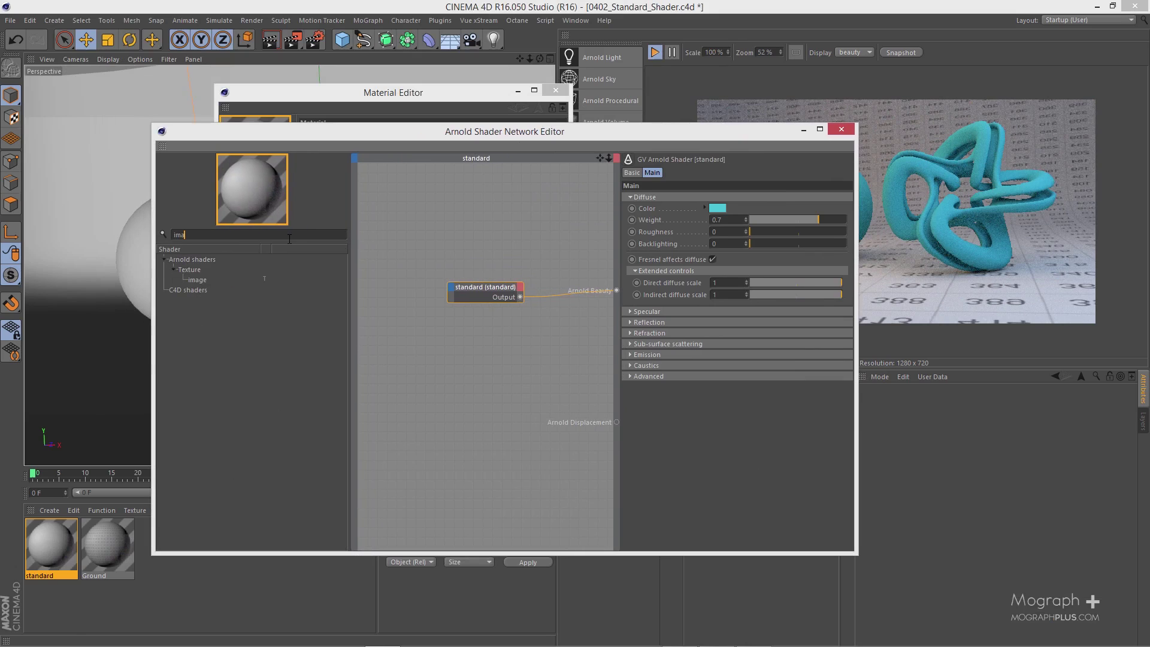
left_click_drag(195, 285, 451, 290)
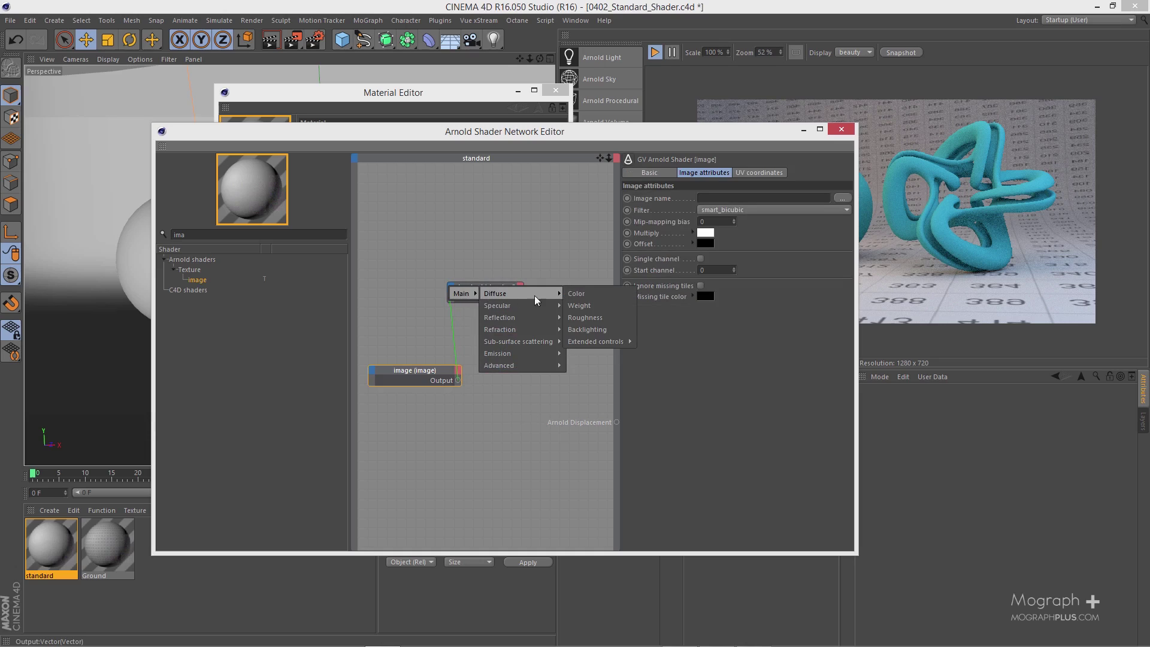
left_click(572, 297)
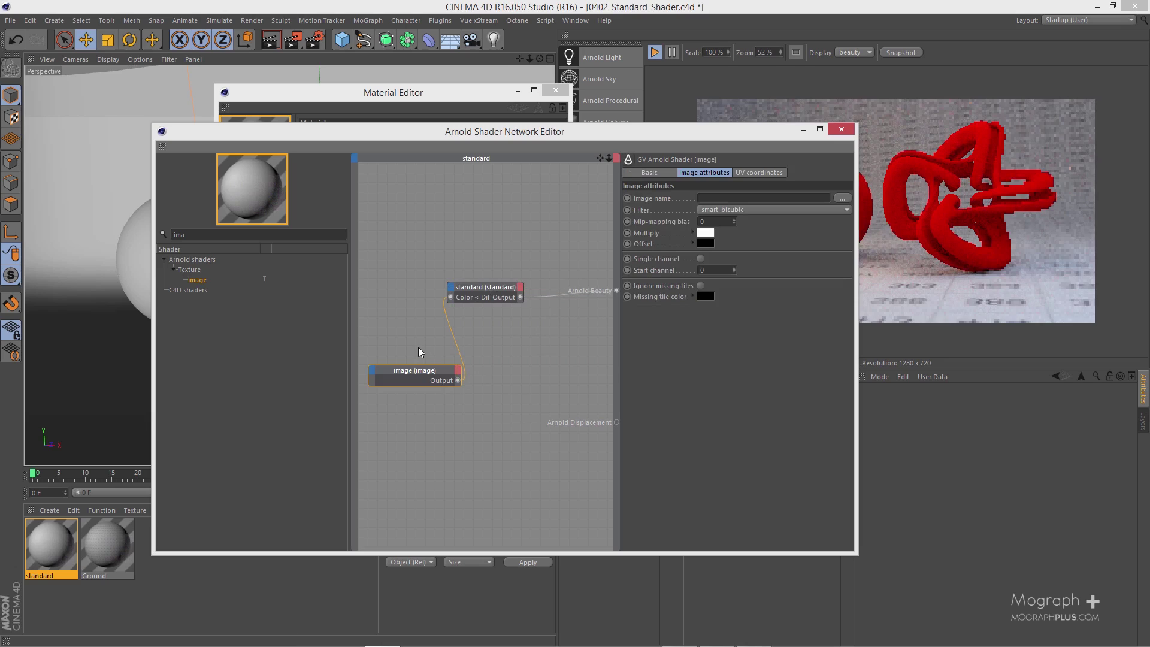
Replace the empty image node with the wood texture, loaded directly through the standard node's Diffuse Color input.
mouse_move(419, 349)
left_mouse_down()
mouse_move(395, 424)
mouse_move(404, 360)
left_mouse_up()
key("Delete")
left_click(476, 290)
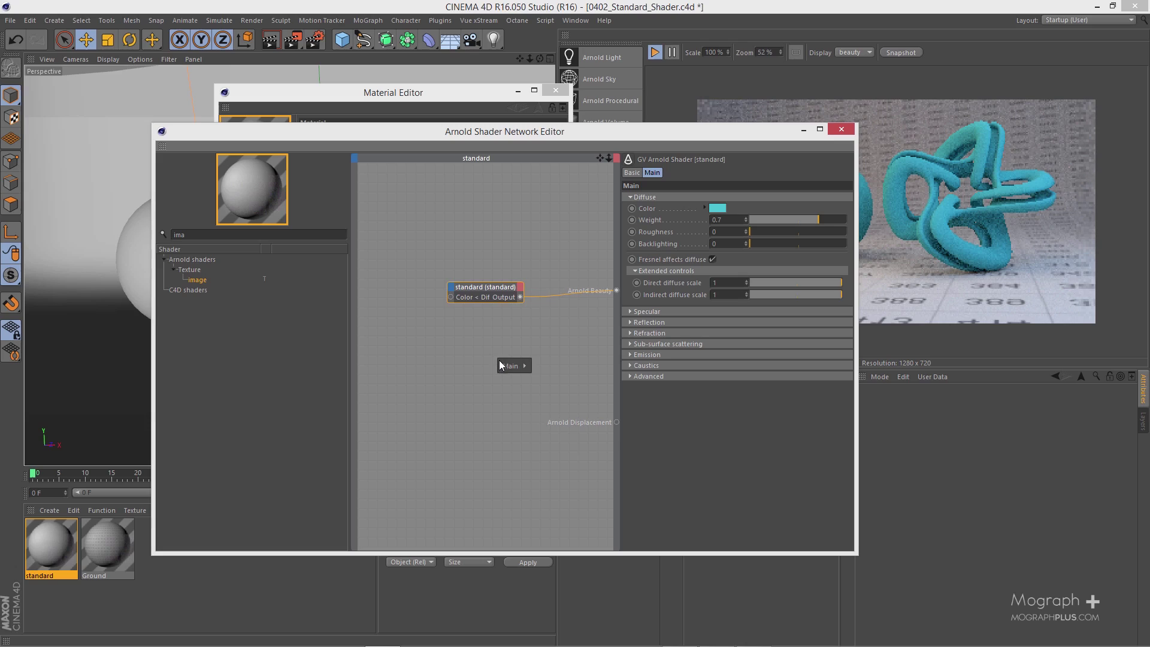
mouse_move(507, 365)
mouse_move(573, 365)
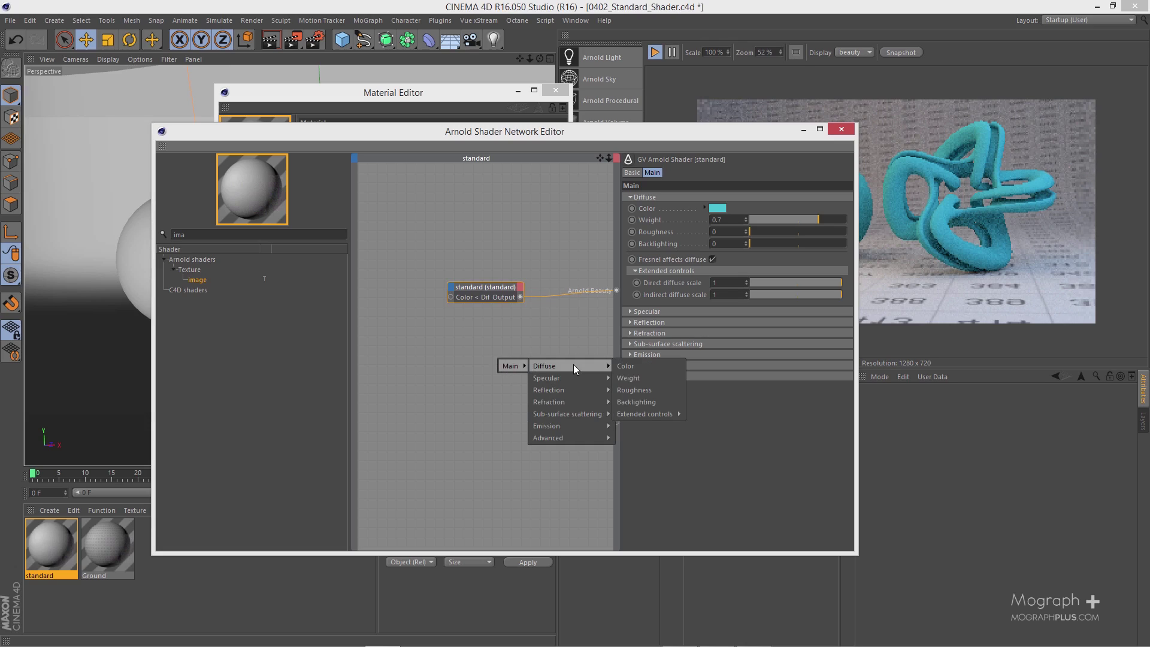
left_click(627, 367)
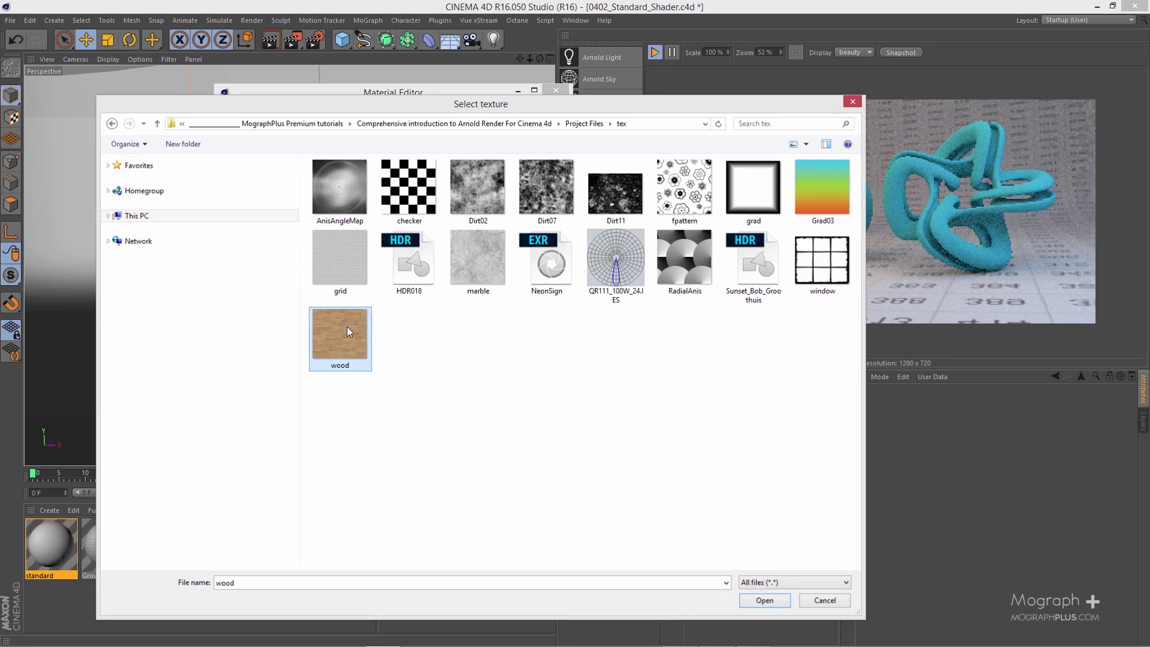
double_click(348, 327)
Space out the wood.png and standard nodes in the network and restart the interactive render.
left_click_drag(510, 267, 430, 244)
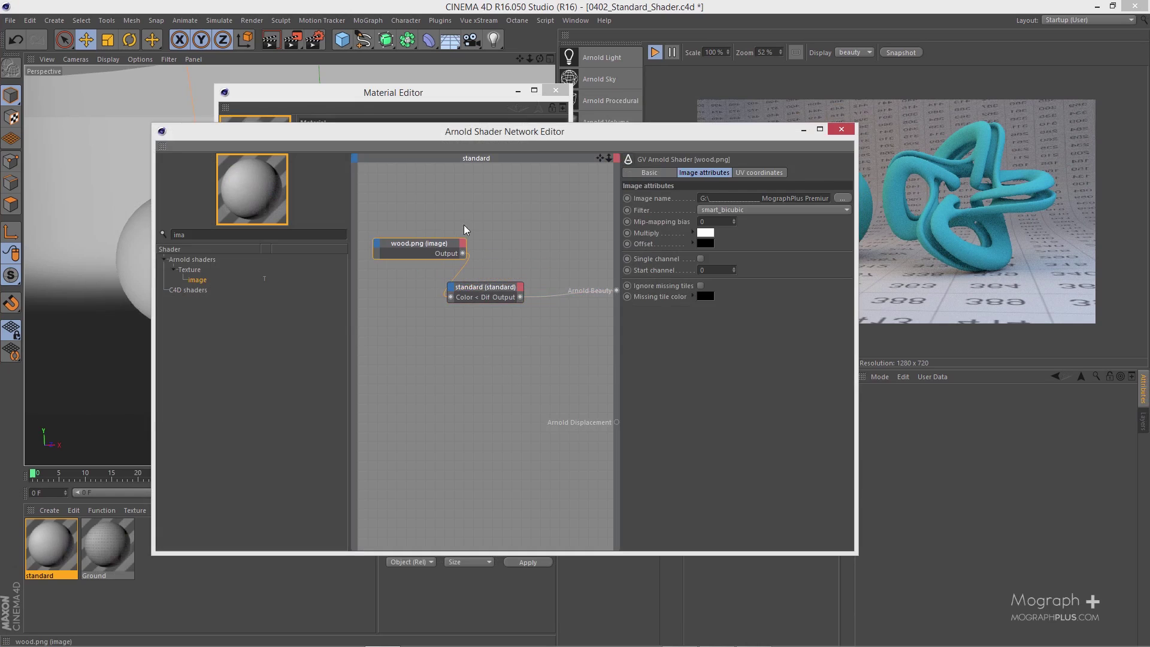
left_click_drag(803, 128, 612, 127)
left_click(655, 52)
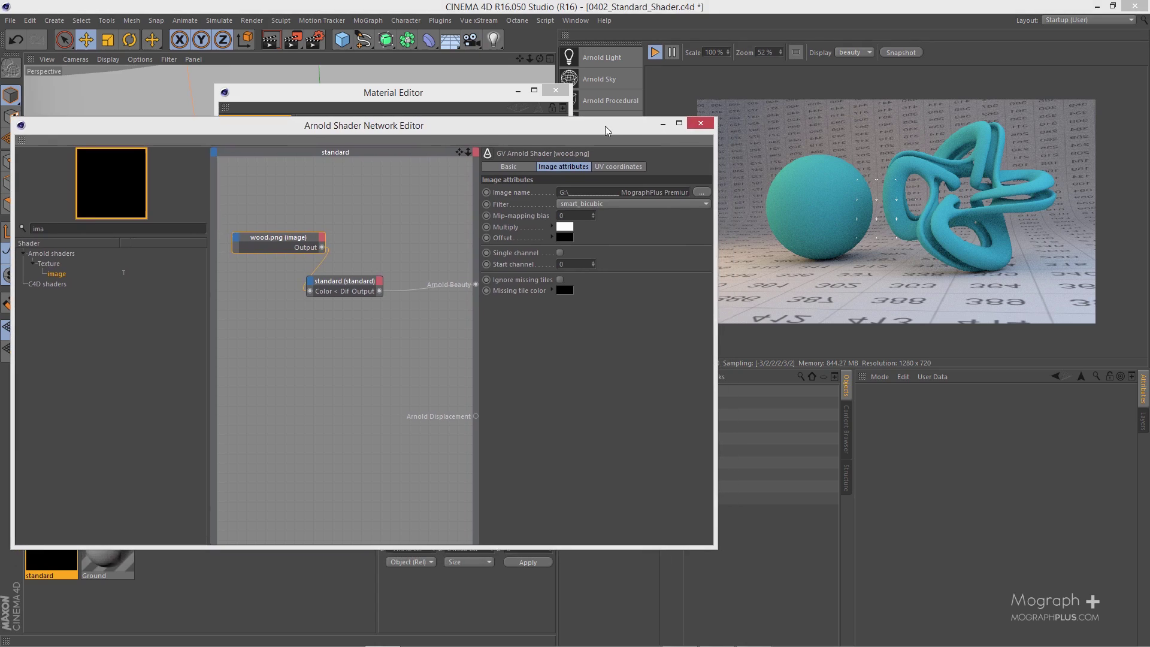
left_click_drag(332, 284, 336, 347)
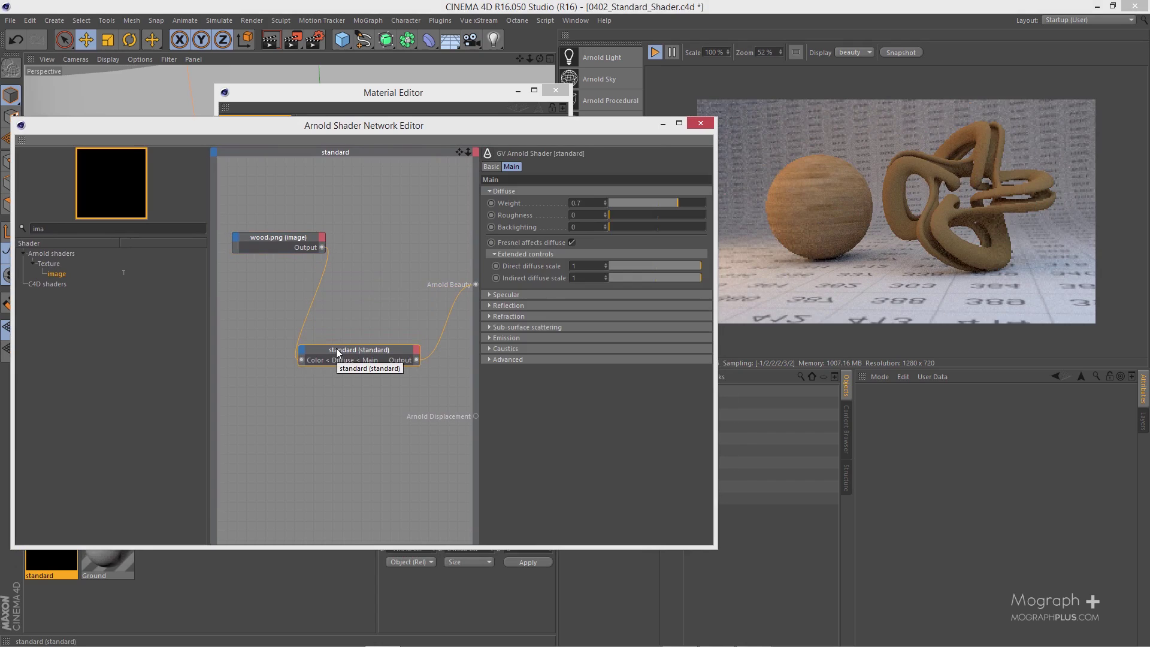
Set the projection of the texture tag on Object to Cubic and enlarge the interactive render to inspect it.
left_click_drag(591, 128, 542, 133)
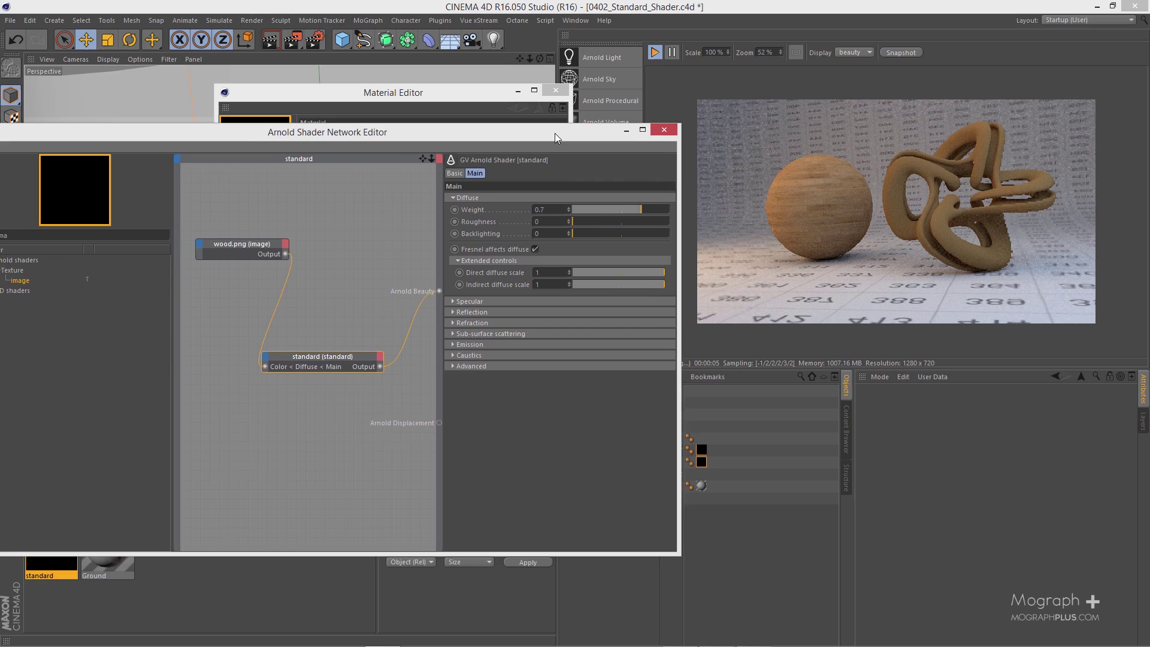
left_click_drag(554, 134, 544, 136)
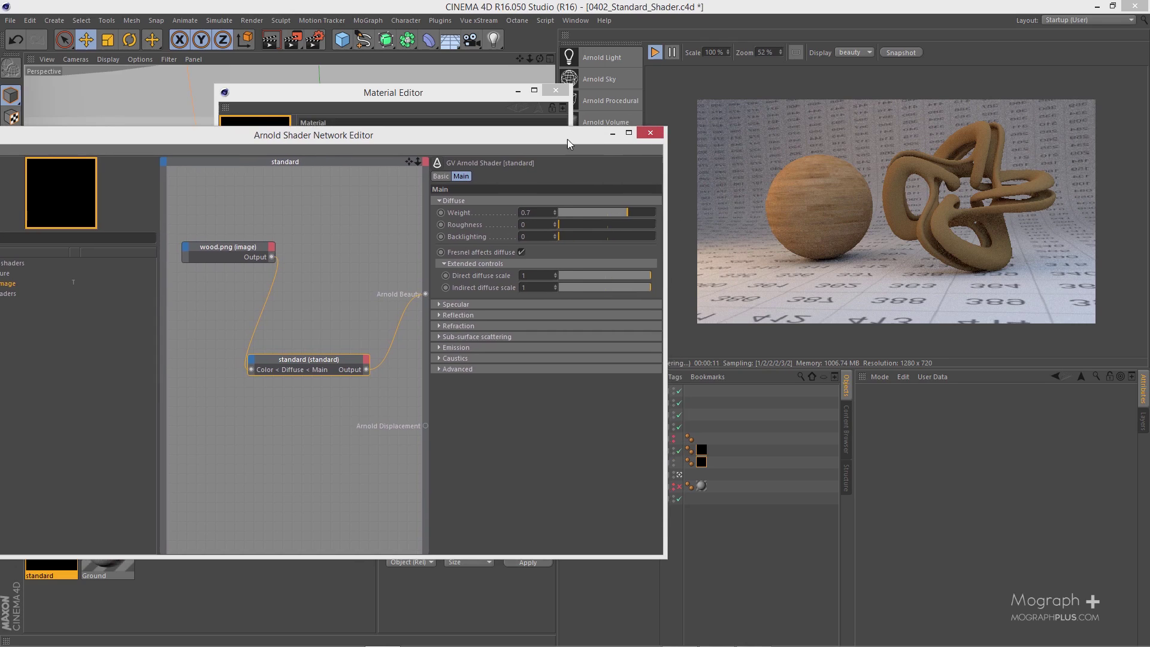
left_click_drag(568, 144, 386, 158)
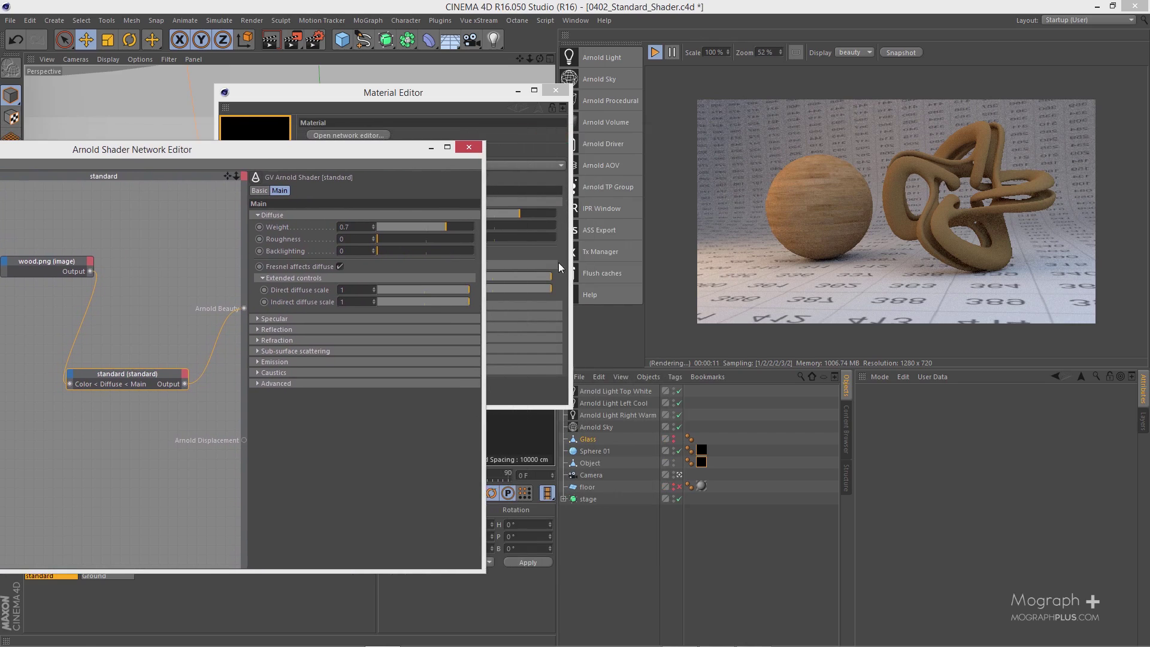
left_click(702, 461)
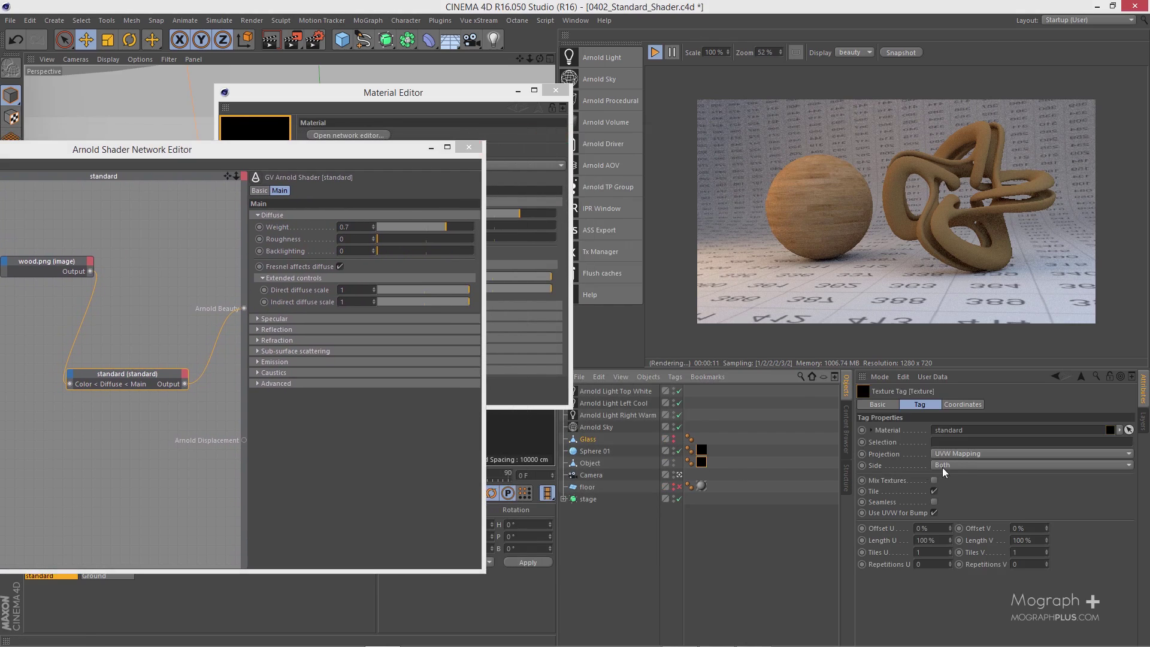
left_click(958, 454)
left_click(957, 497)
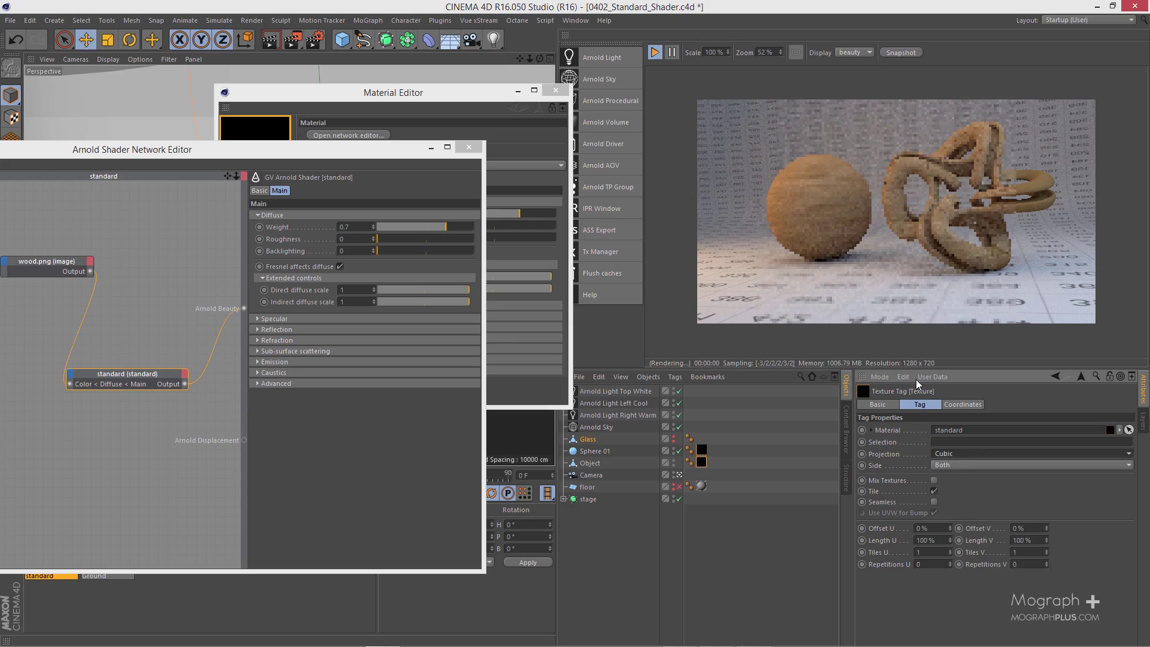
scroll(895, 218, "up", 1)
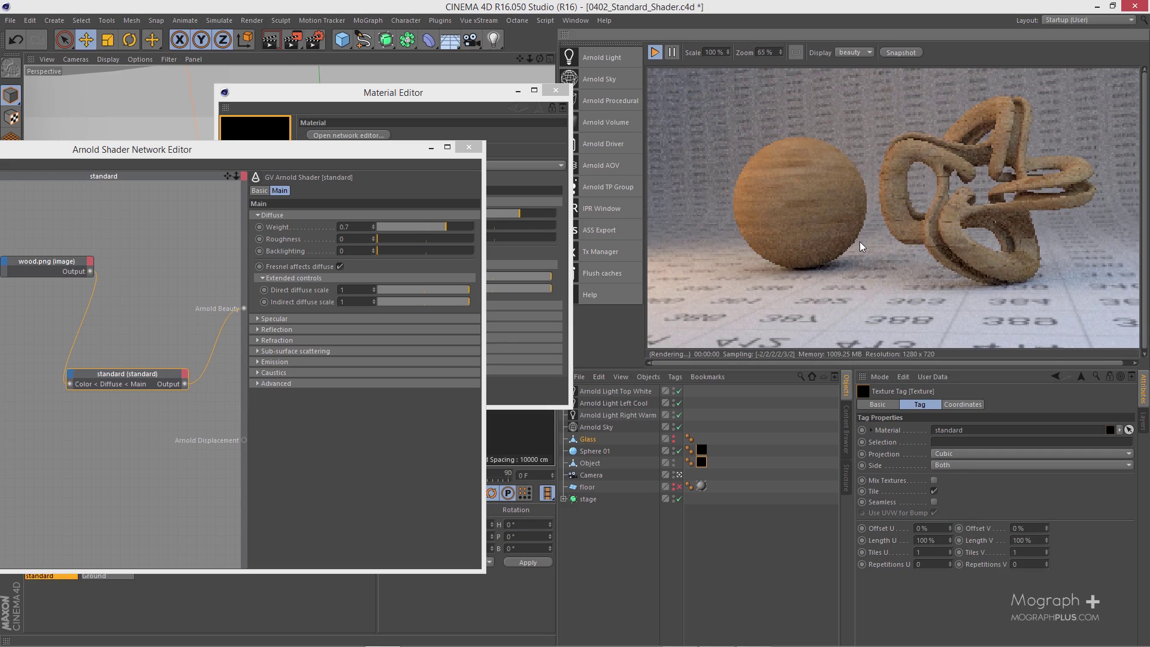
Remove the wood.png node from the standard material's network, reposition the standard node and close the network editor.
left_click_drag(387, 149, 548, 135)
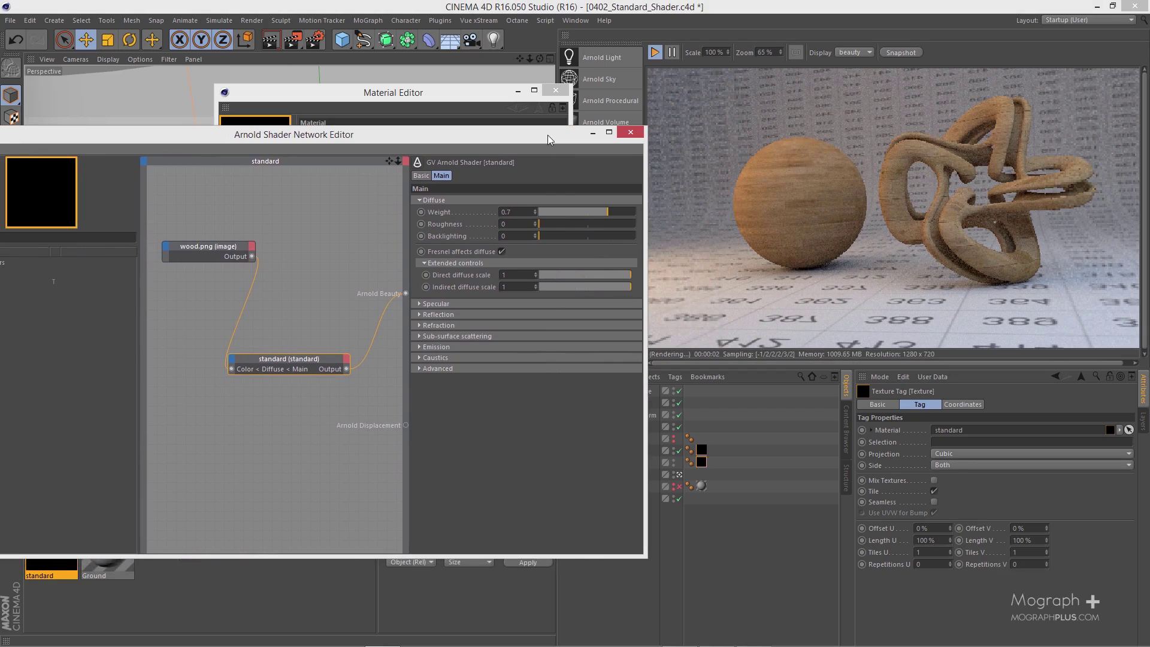
left_click(230, 255)
key("Delete")
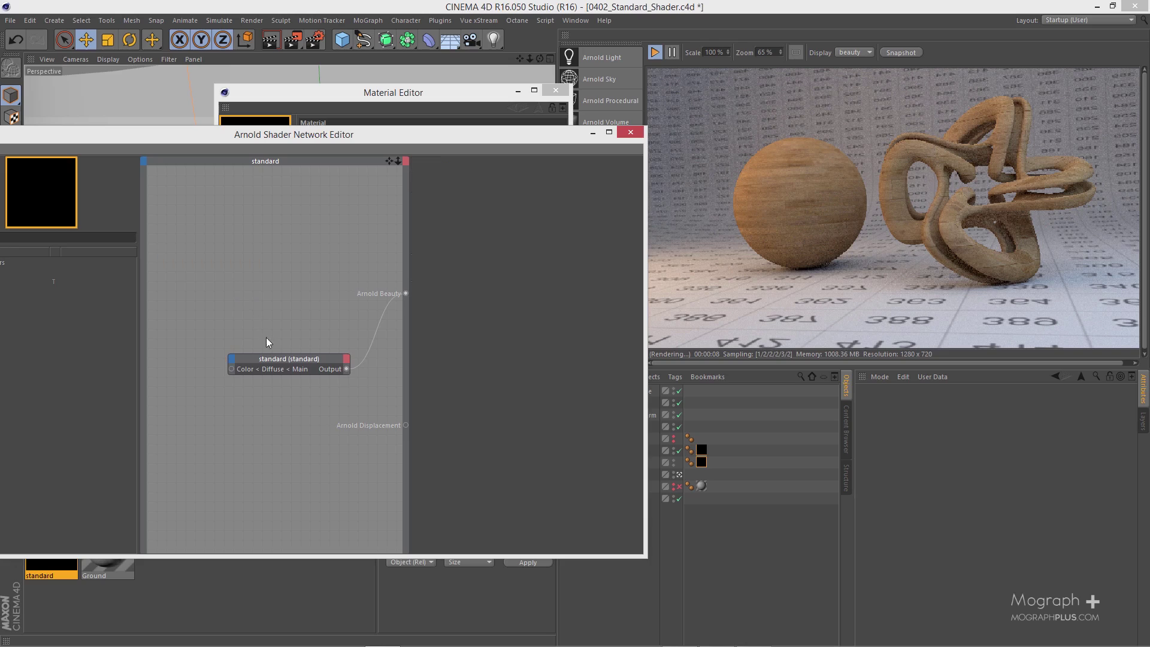
left_click_drag(275, 363, 252, 298)
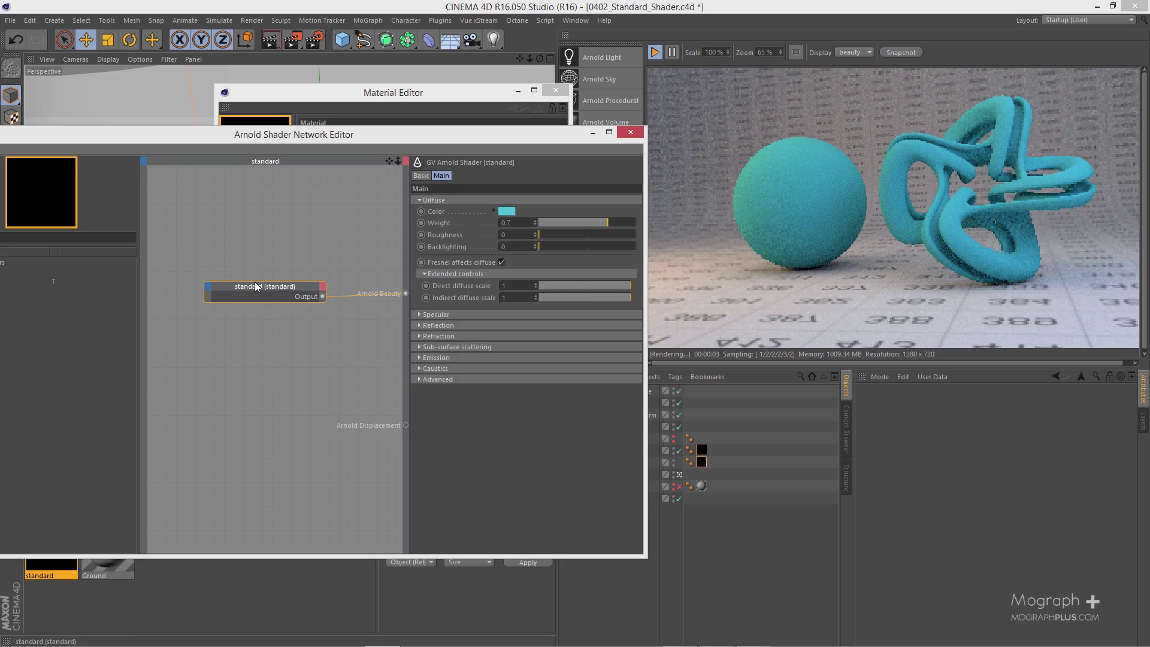
left_click_drag(255, 286, 216, 286)
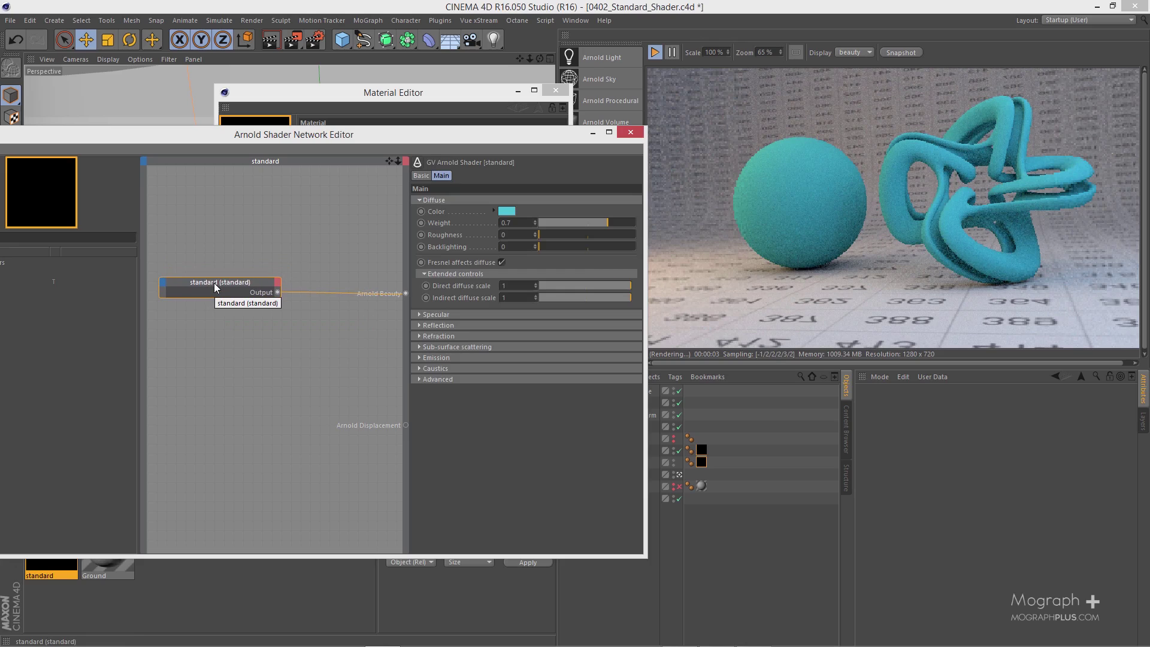
left_click_drag(235, 285, 271, 333)
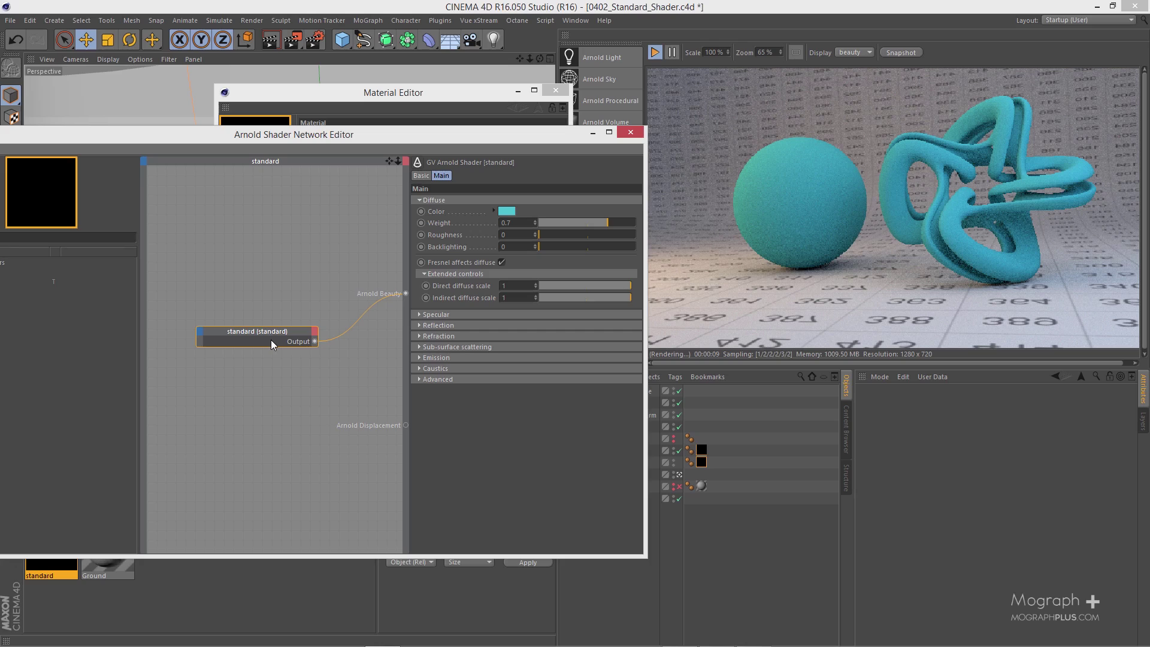
left_click_drag(350, 135, 465, 118)
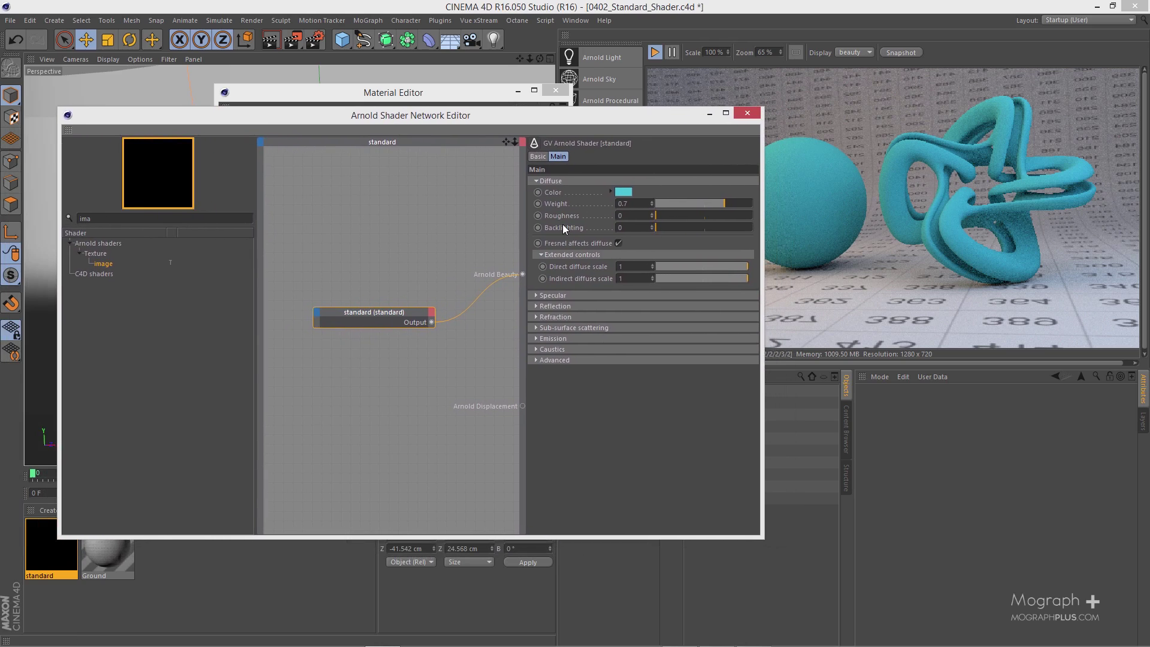
left_click(746, 115)
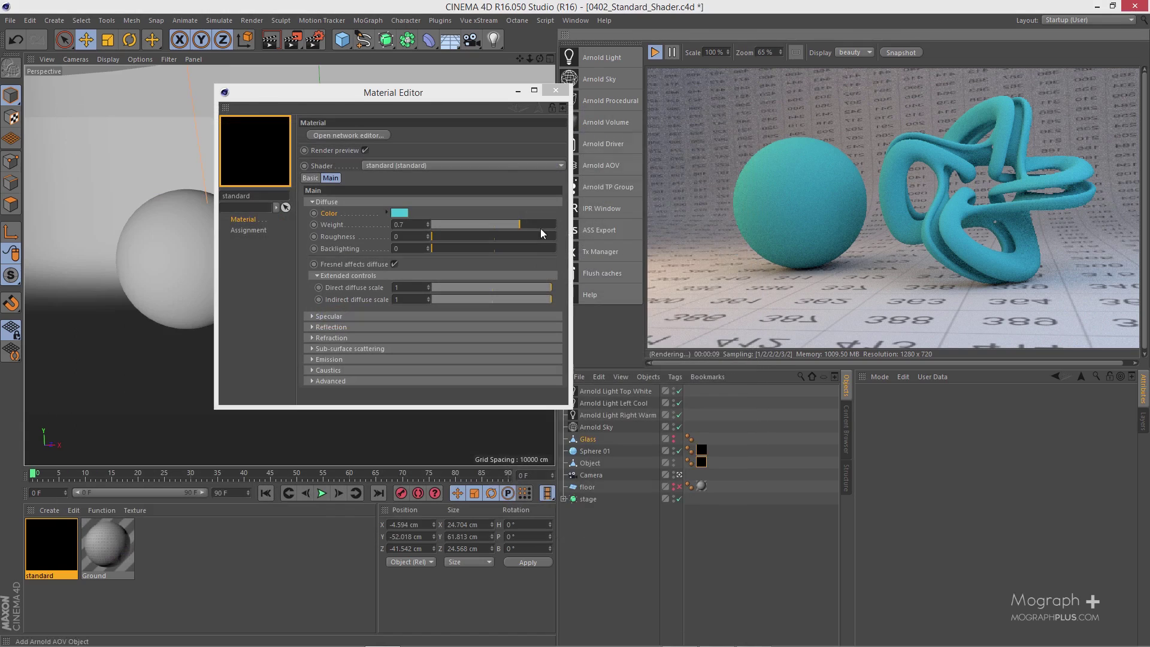
Restart the interactive render and test the diffuse weight at 0 and 0.98 before setting it to 0.85.
left_click(655, 53)
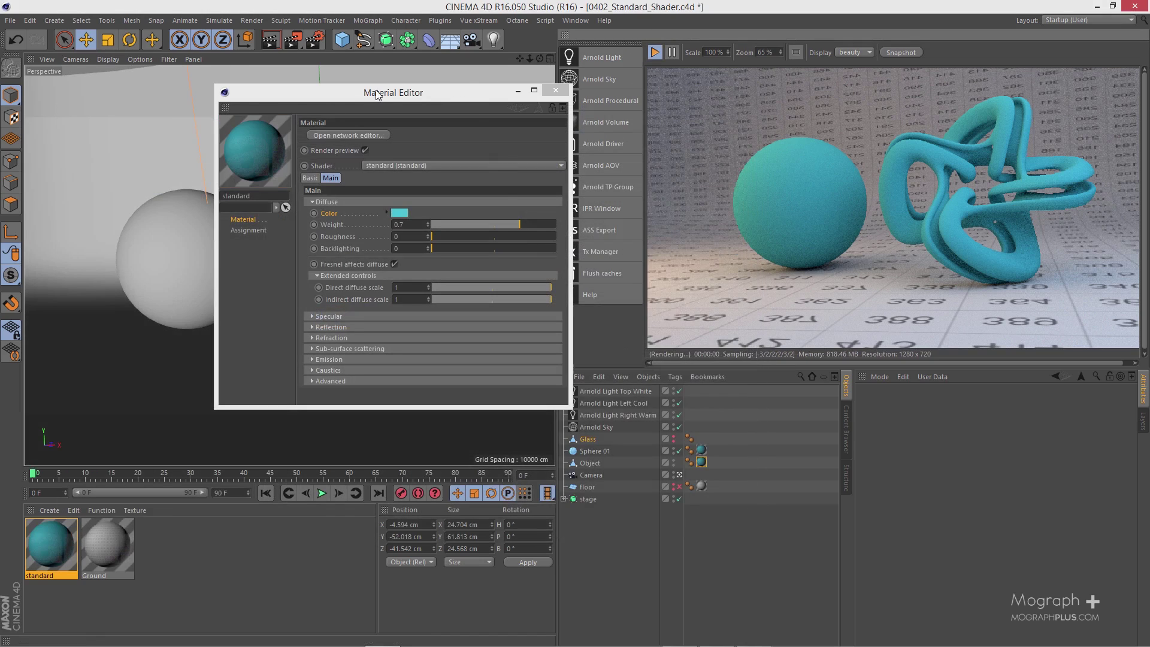
left_click_drag(375, 91, 375, 111)
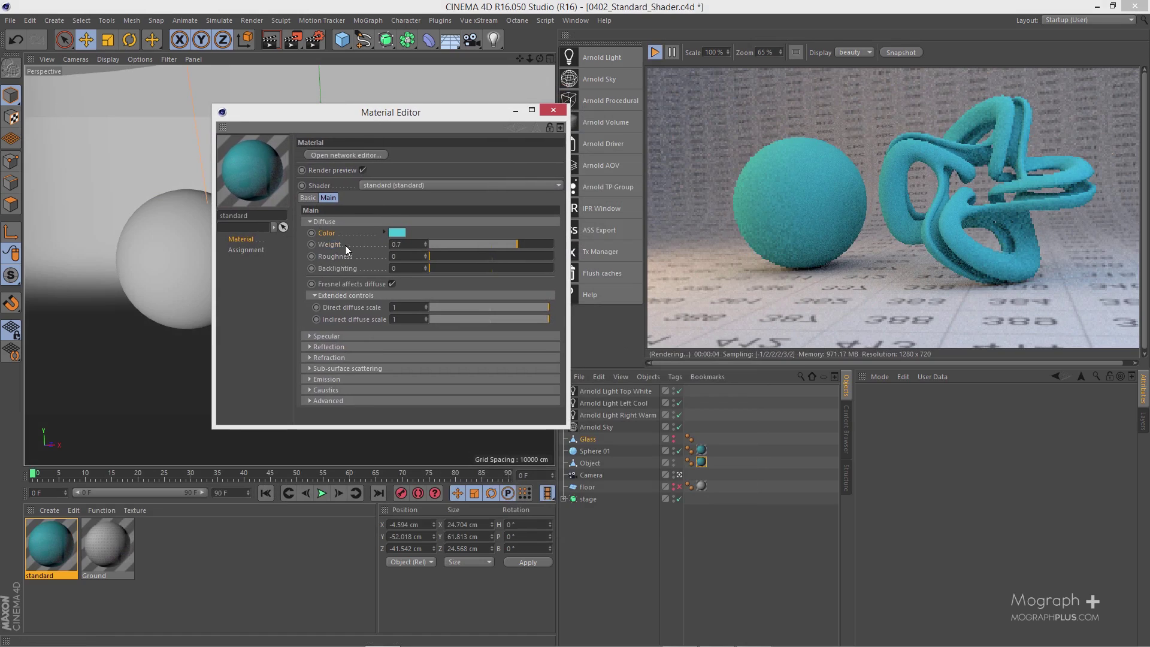
left_click_drag(474, 246, 320, 245)
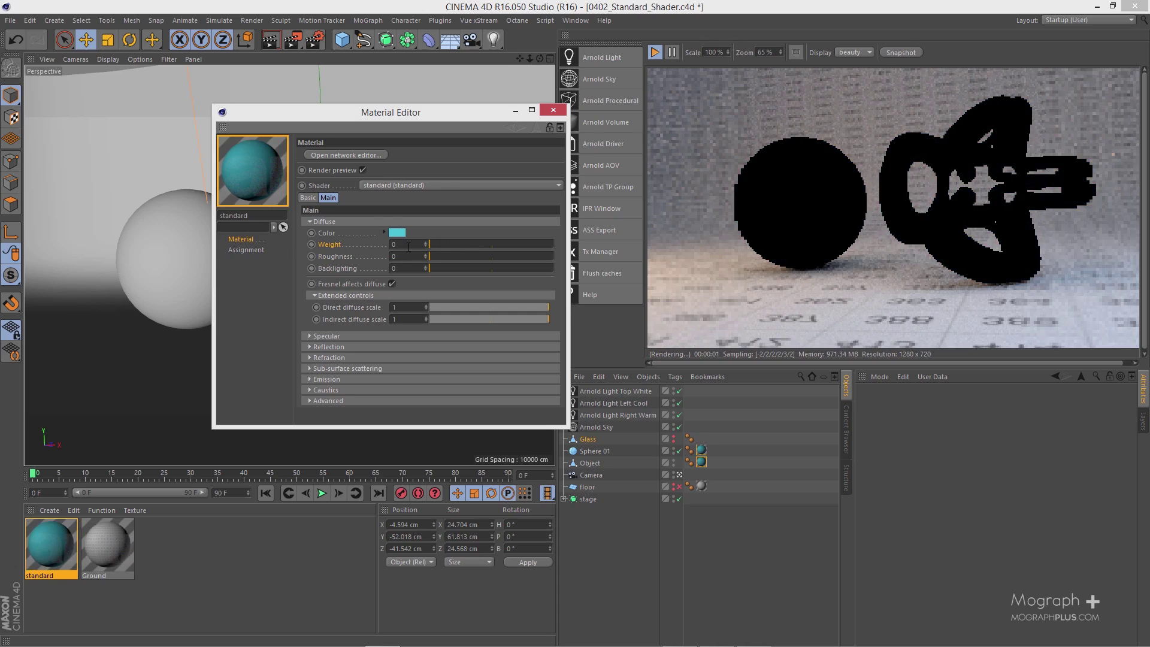
left_click_drag(443, 248, 552, 243)
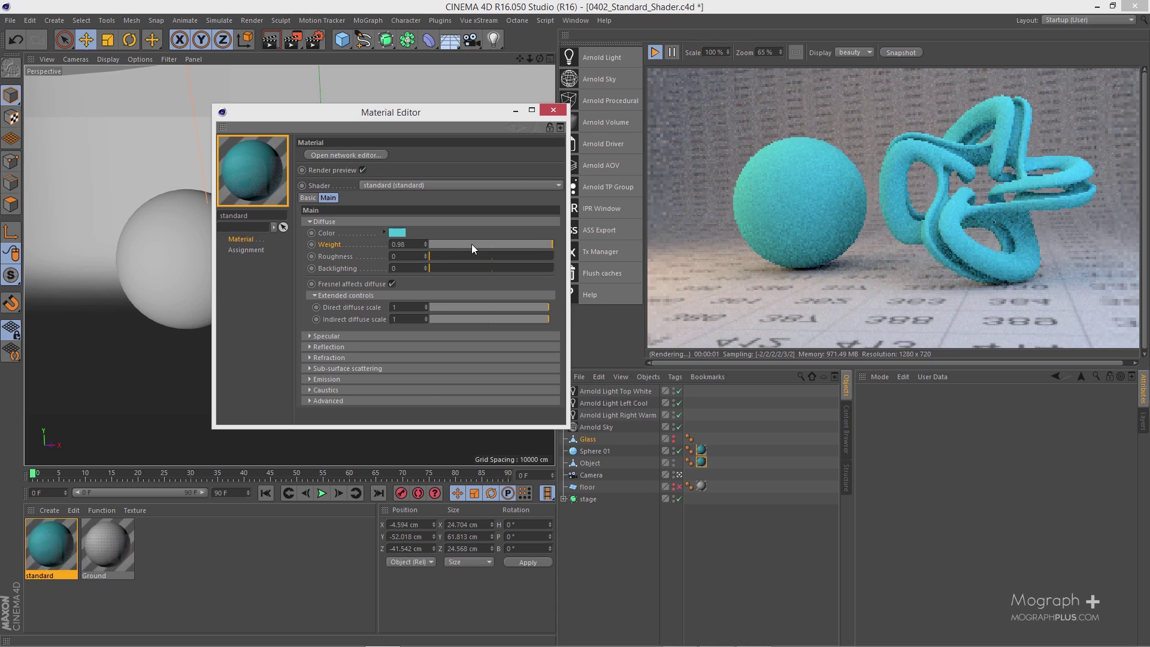
double_click(395, 244)
key("Return")
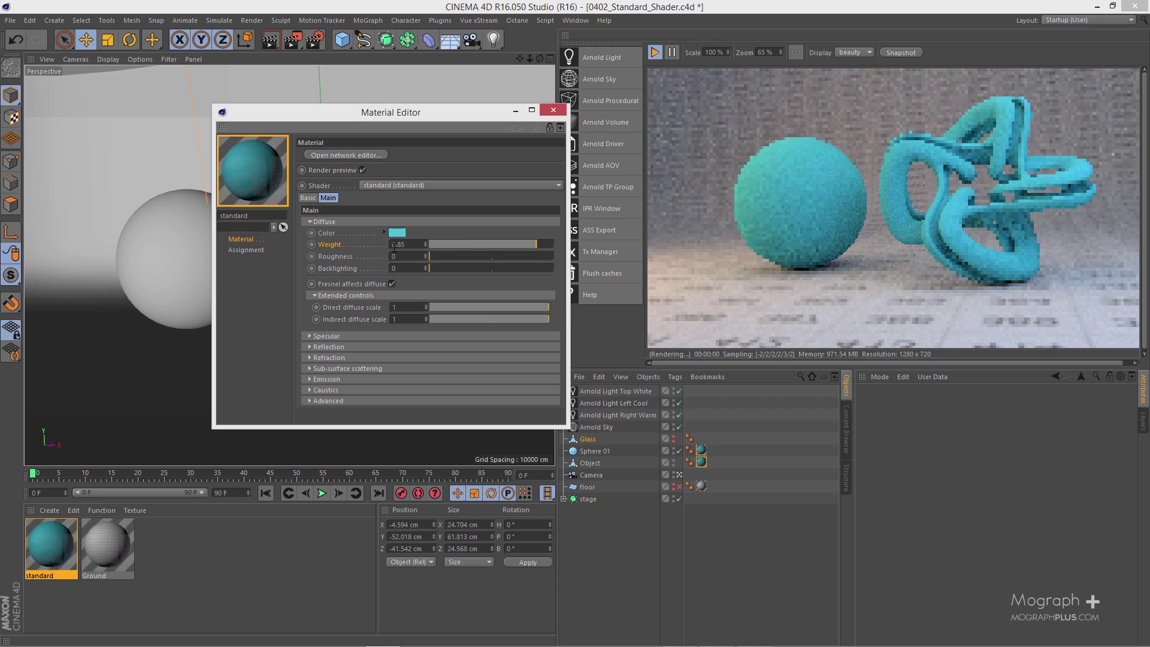
Raise the standard material's diffuse roughness to 0.27.
left_click(426, 256)
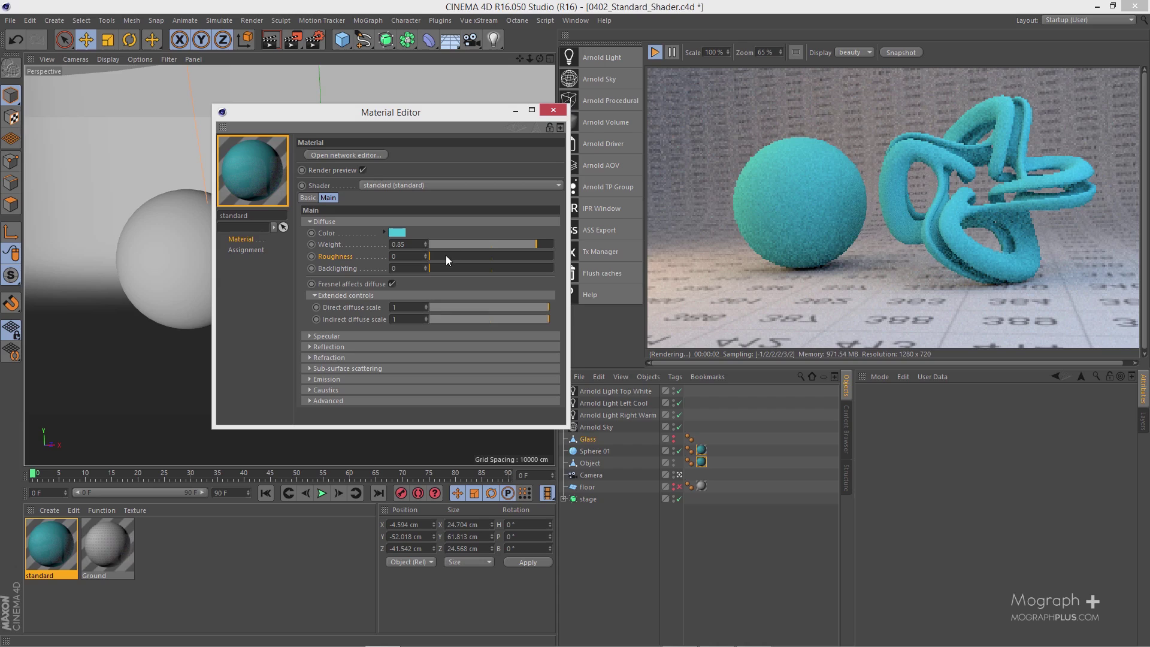
left_click(462, 255)
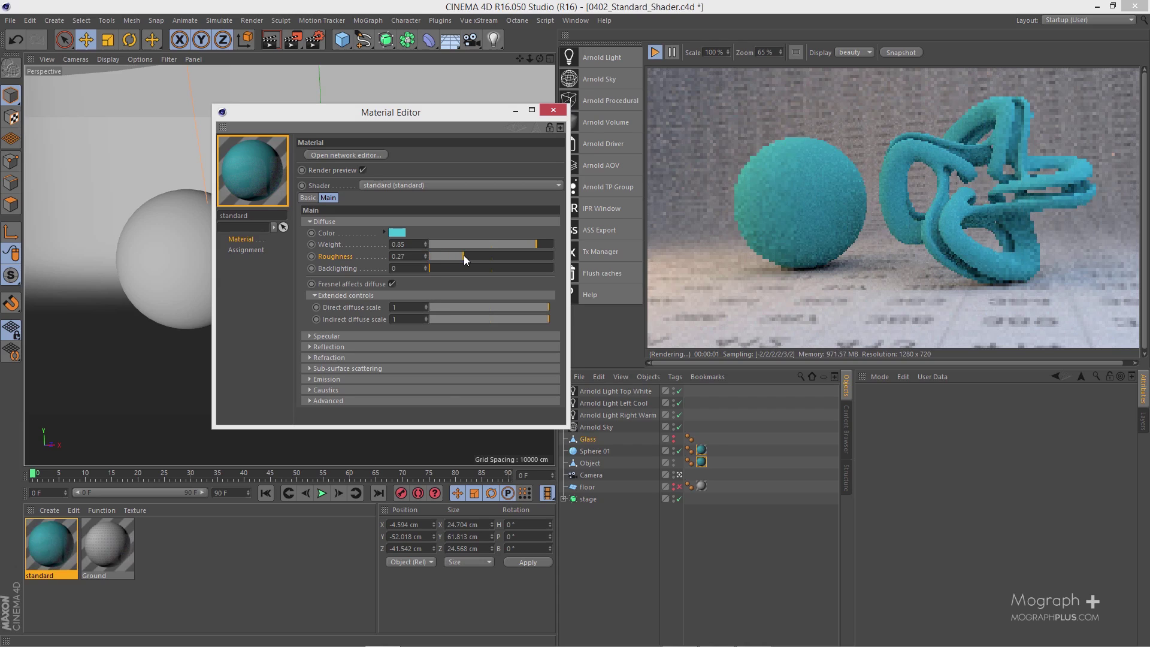
Test the standard material's diffuse roughness at 1, then set it to 0.
left_click_drag(466, 254, 558, 254)
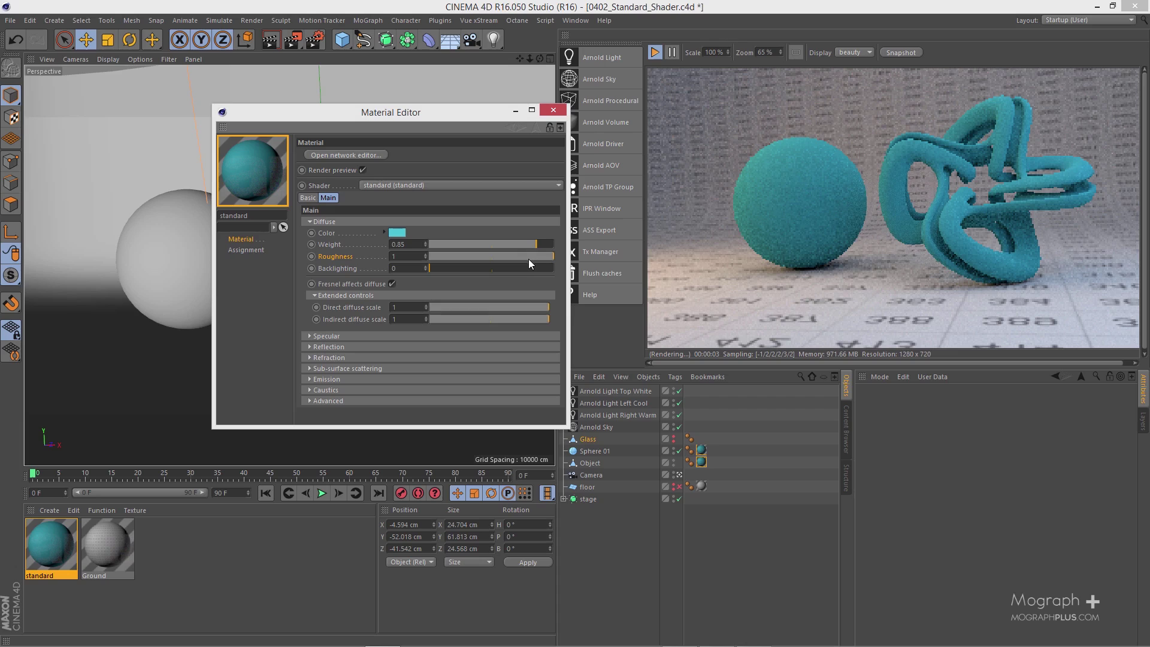
double_click(402, 257)
type("0")
key("Return")
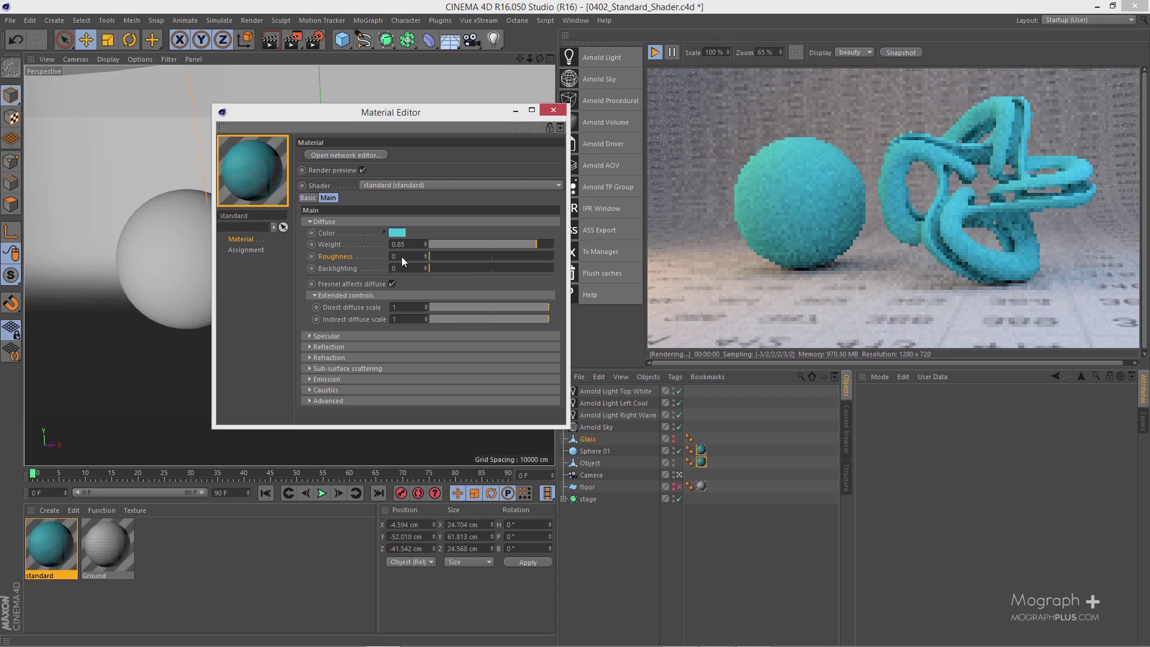
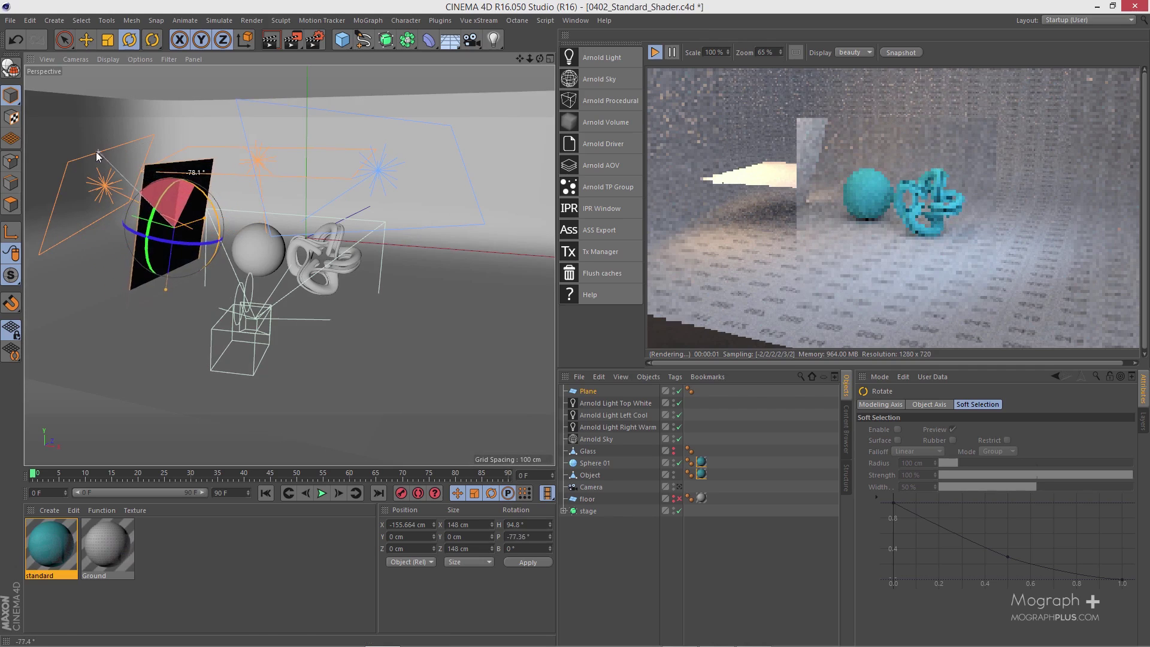
Raise the plane to about Y 38 cm in front of the warm light, size it about 162 × 92 cm and assign the standard material.
left_click(86, 40)
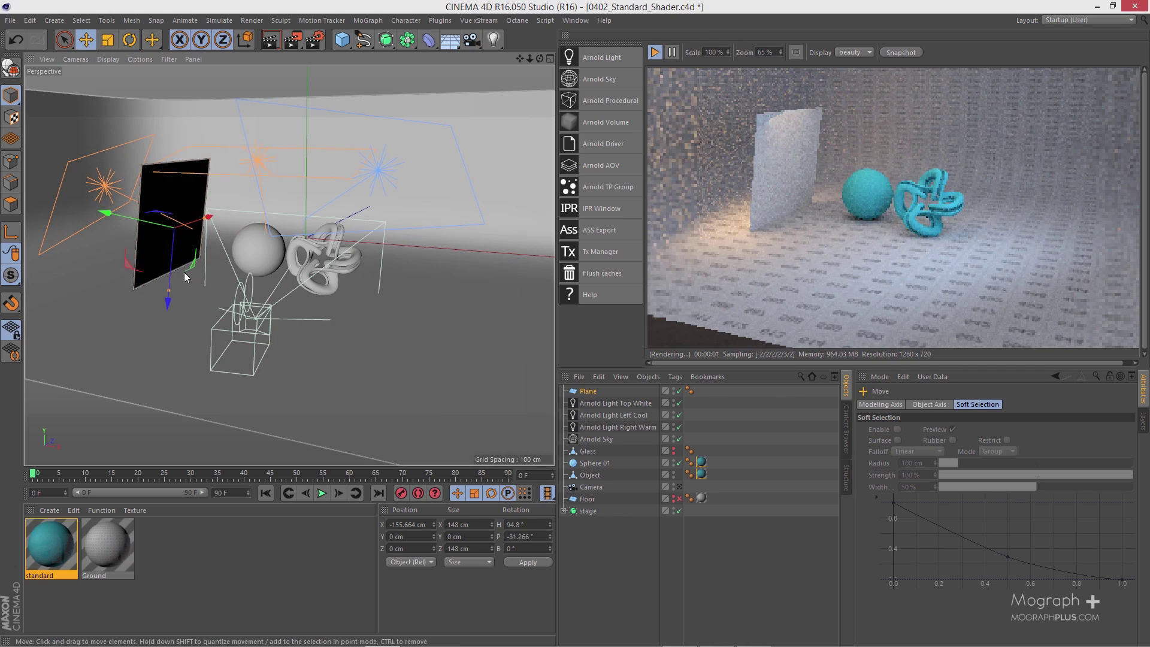
left_click_drag(171, 268, 169, 236)
scroll(206, 202, "up", 3)
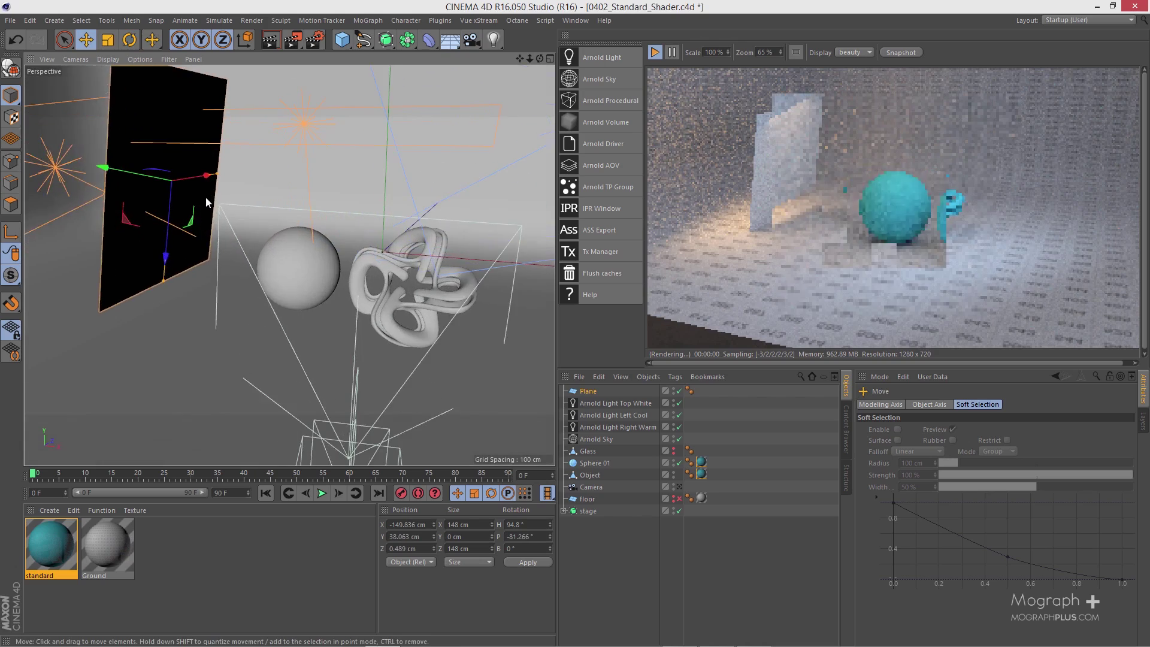
left_click_drag(206, 202, 225, 243, "alt")
left_click_drag(221, 330, 289, 210)
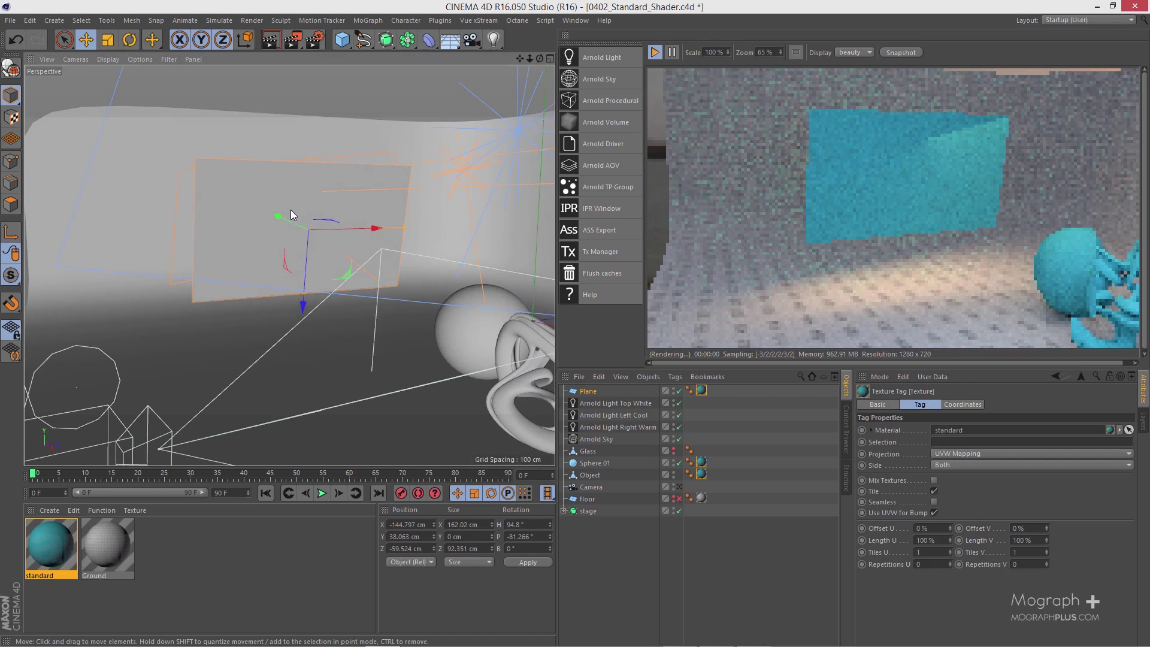
Open the standard material for editing and test its diffuse backlighting, returning it to 0.
left_click(58, 538)
double_click(58, 538)
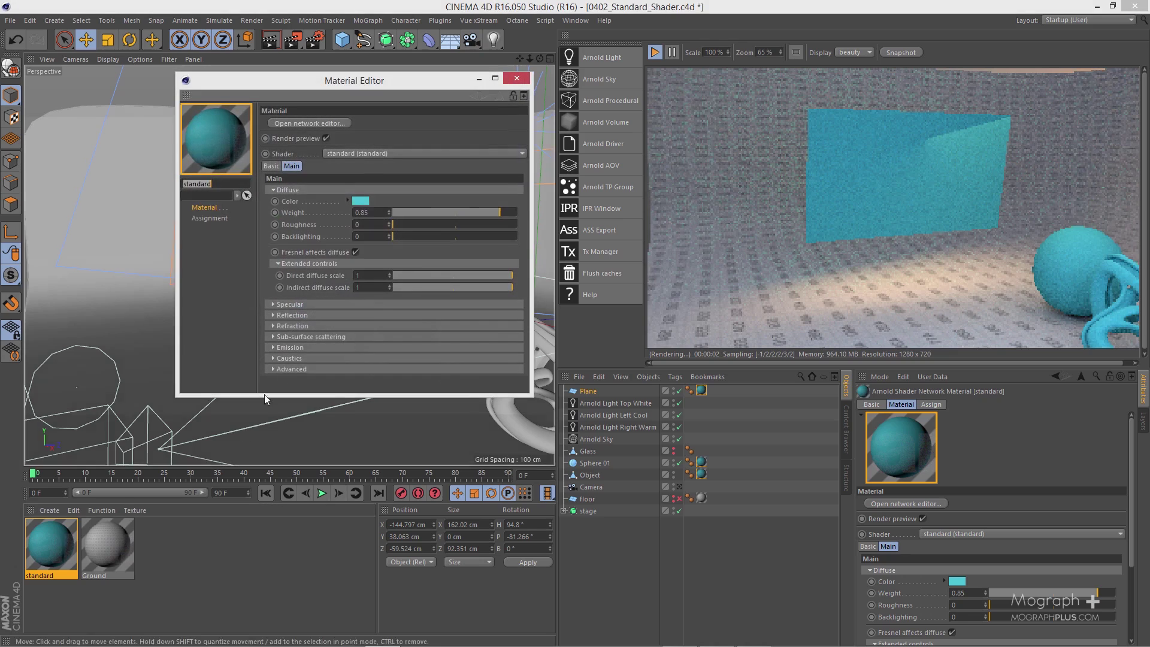
left_click_drag(436, 239, 351, 242)
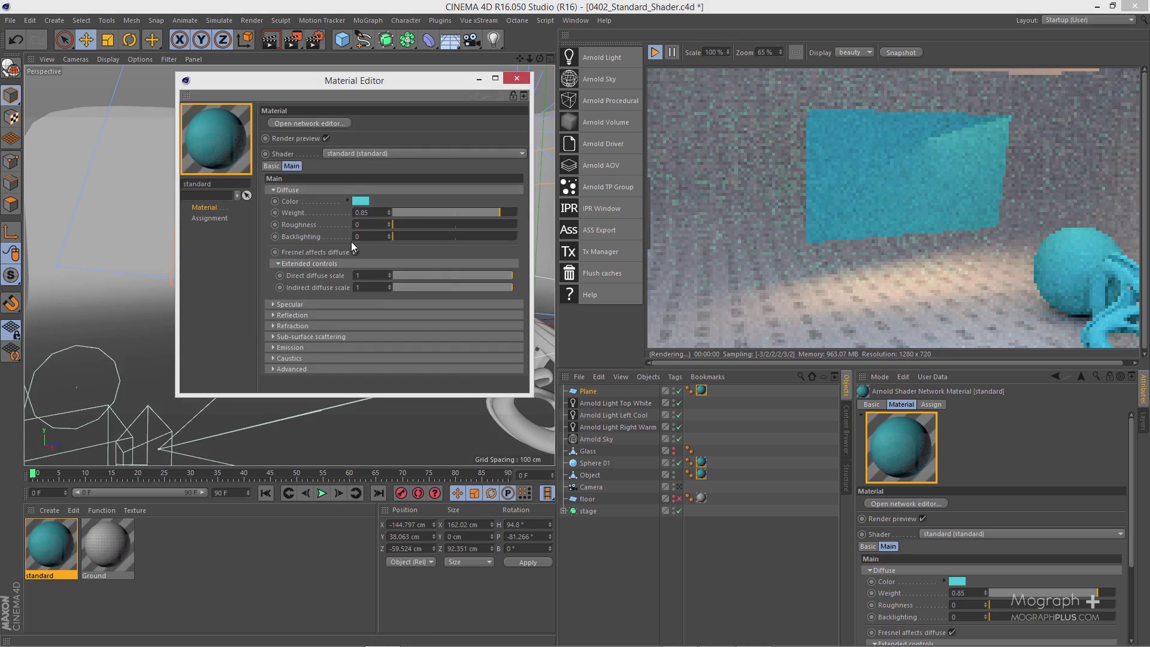
Open the standard material's shader network and add an image texture node below the standard node.
left_click(329, 124)
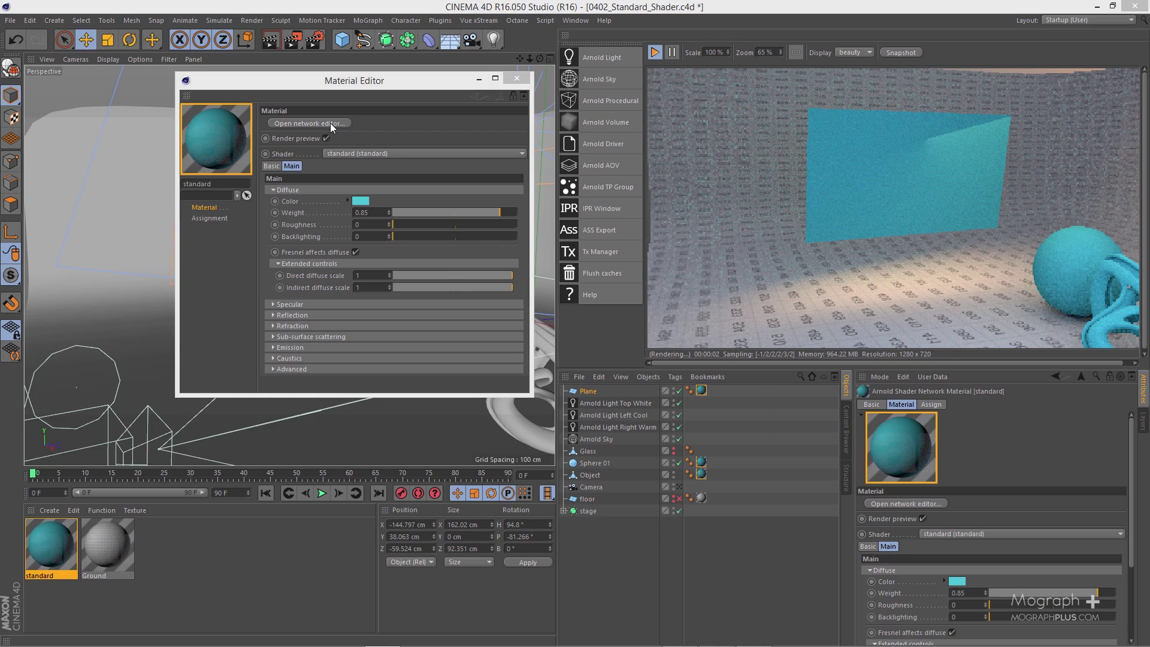
left_click_drag(398, 311, 384, 290)
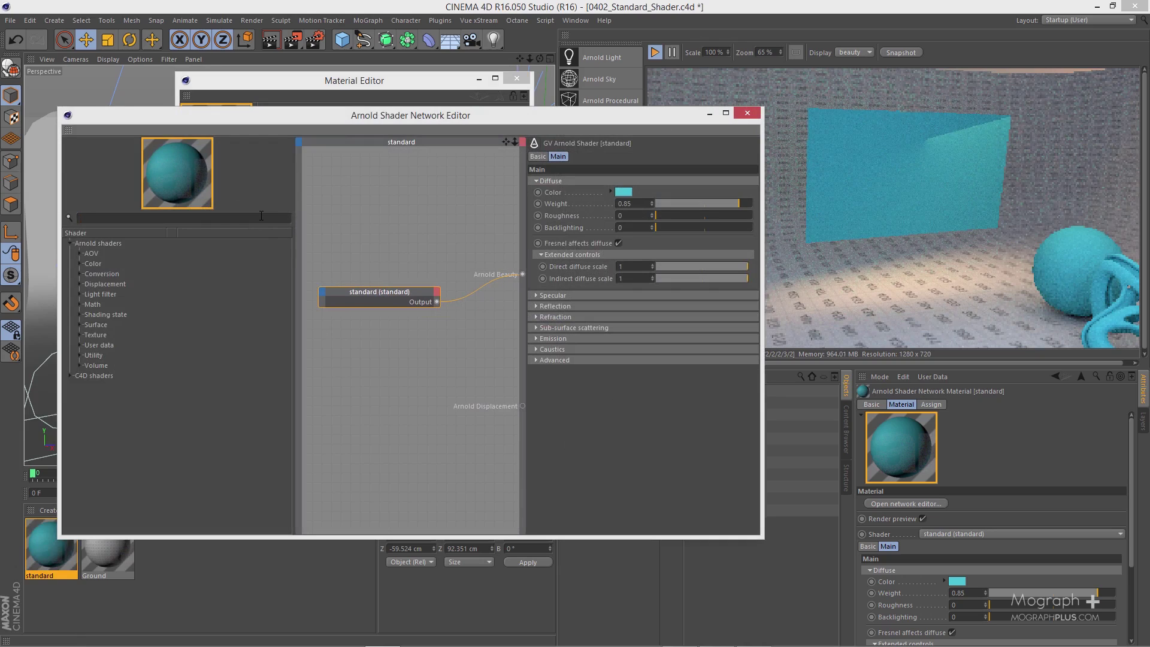
left_click(261, 216)
type("im")
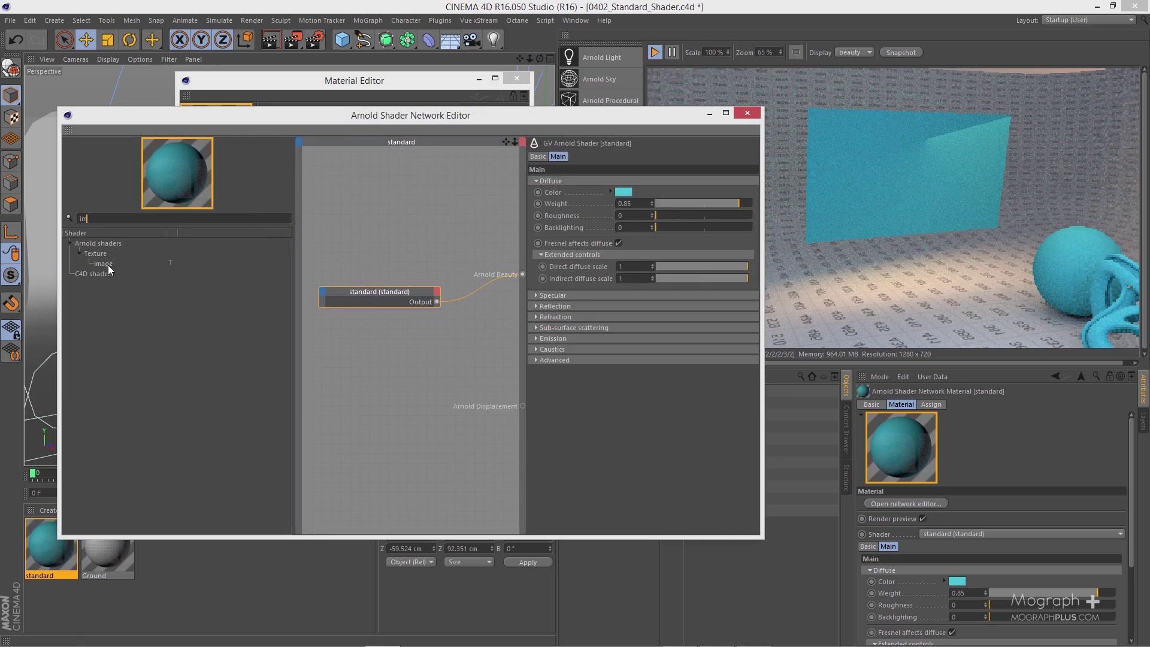
left_click_drag(103, 264, 389, 389)
Load window.jpg into the image node and connect its output to the standard shader's diffuse backlighting input.
left_click(747, 182)
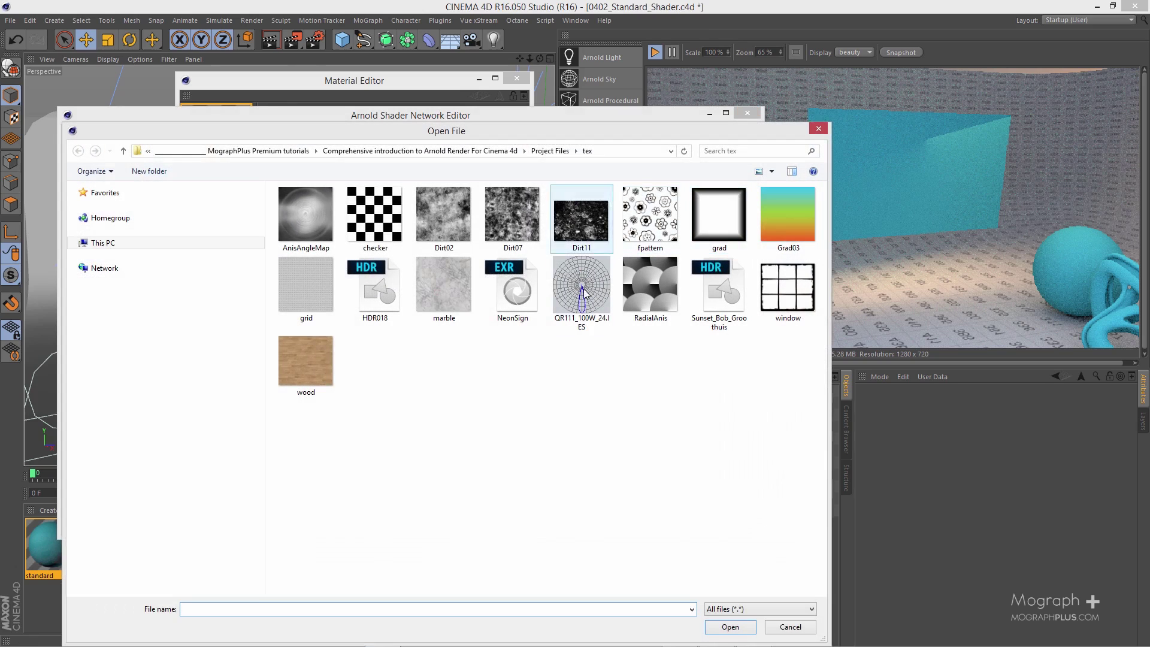
double_click(788, 286)
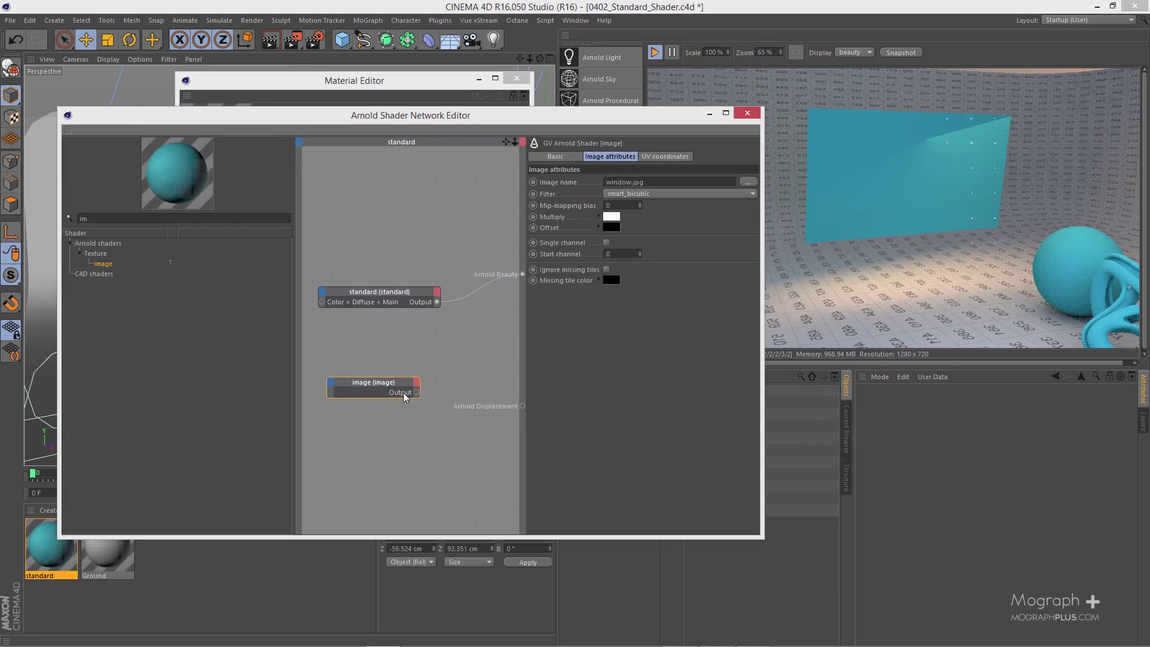
left_click_drag(417, 393, 474, 334)
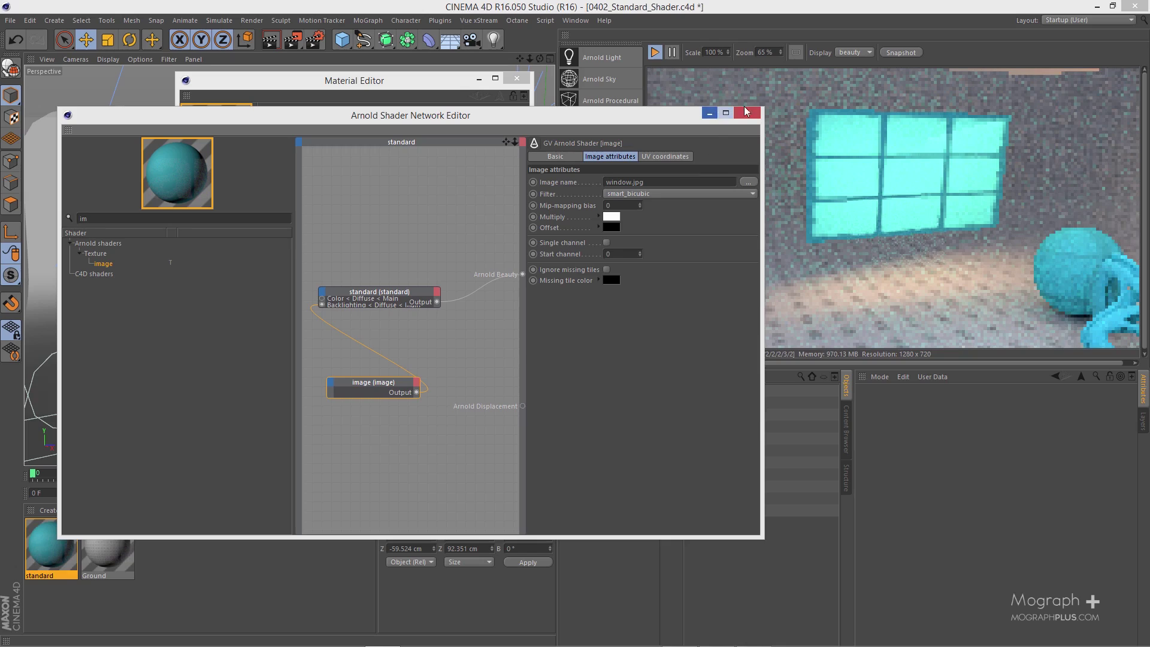
left_click_drag(734, 116, 535, 159)
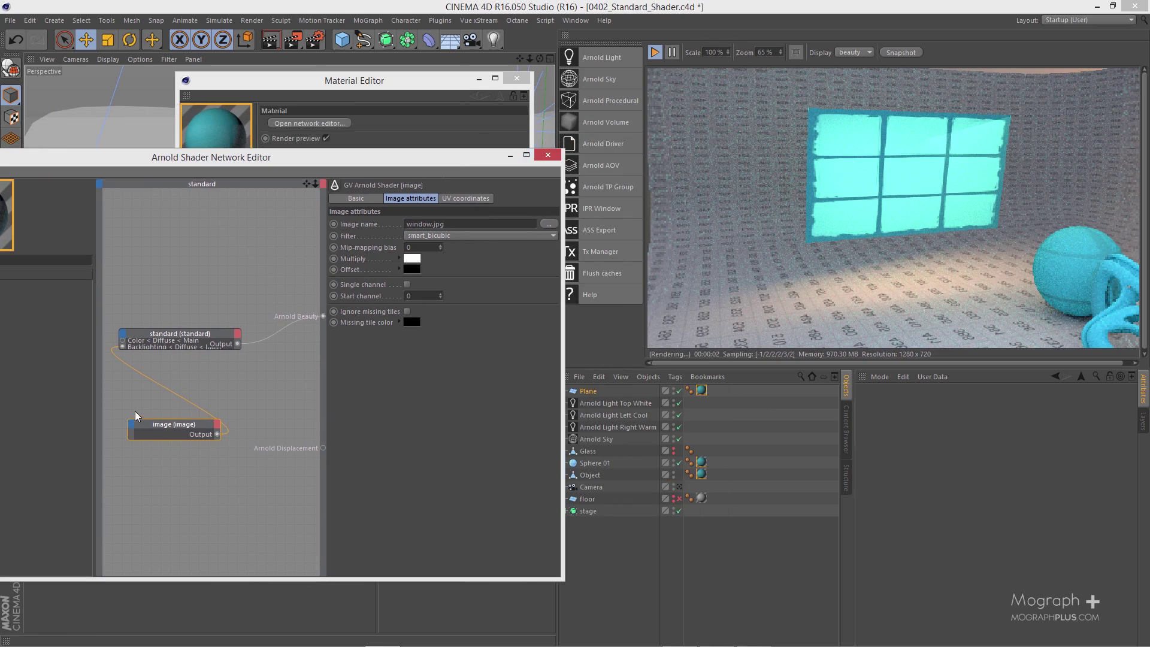
Delete the window.jpg image node, reposition the standard node and close the network editor.
key("Delete")
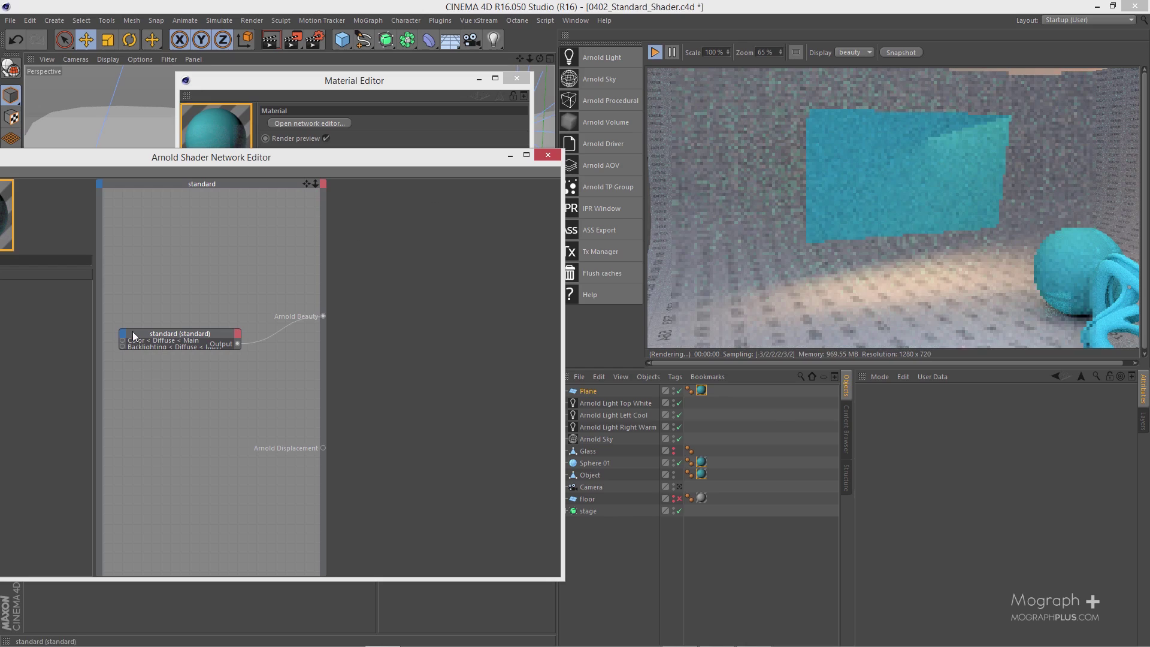
left_click_drag(162, 333, 181, 336)
left_click(181, 336)
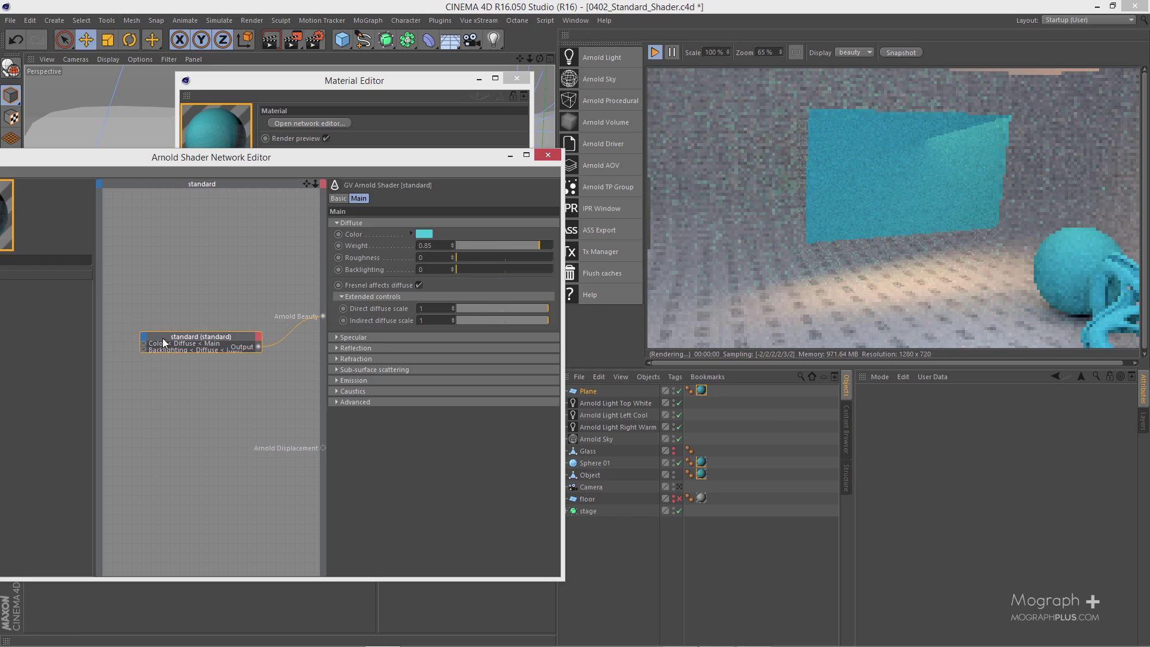
left_click(548, 156)
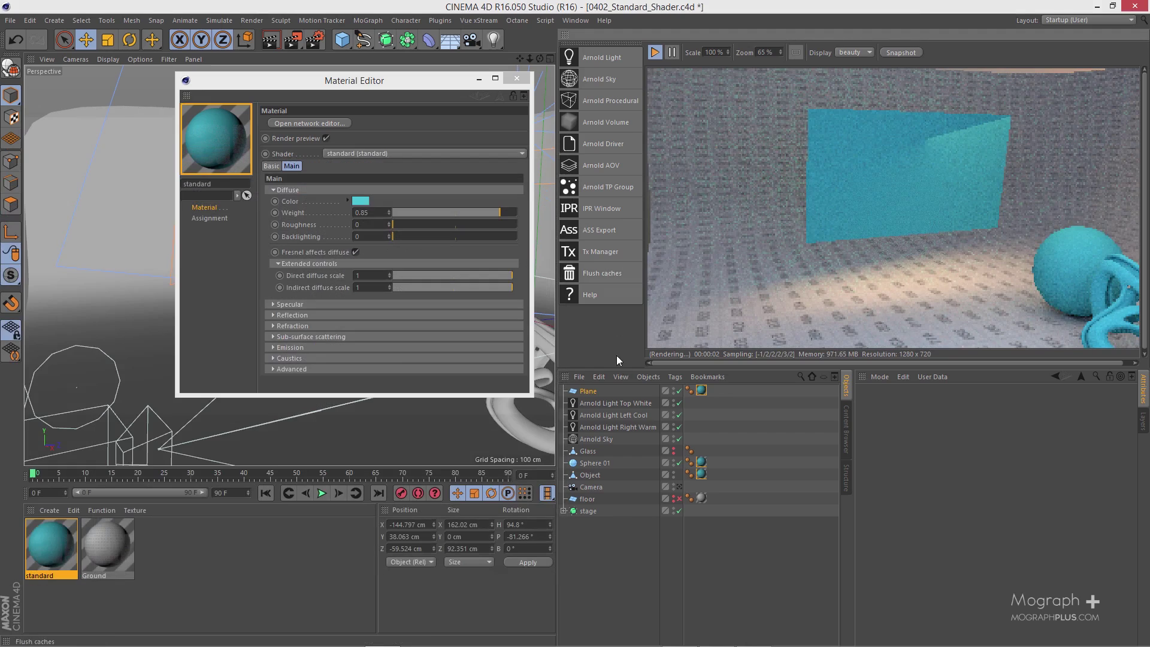
Delete the Plane object and return the viewport to the scene Camera's view.
left_click(587, 391)
key("Delete")
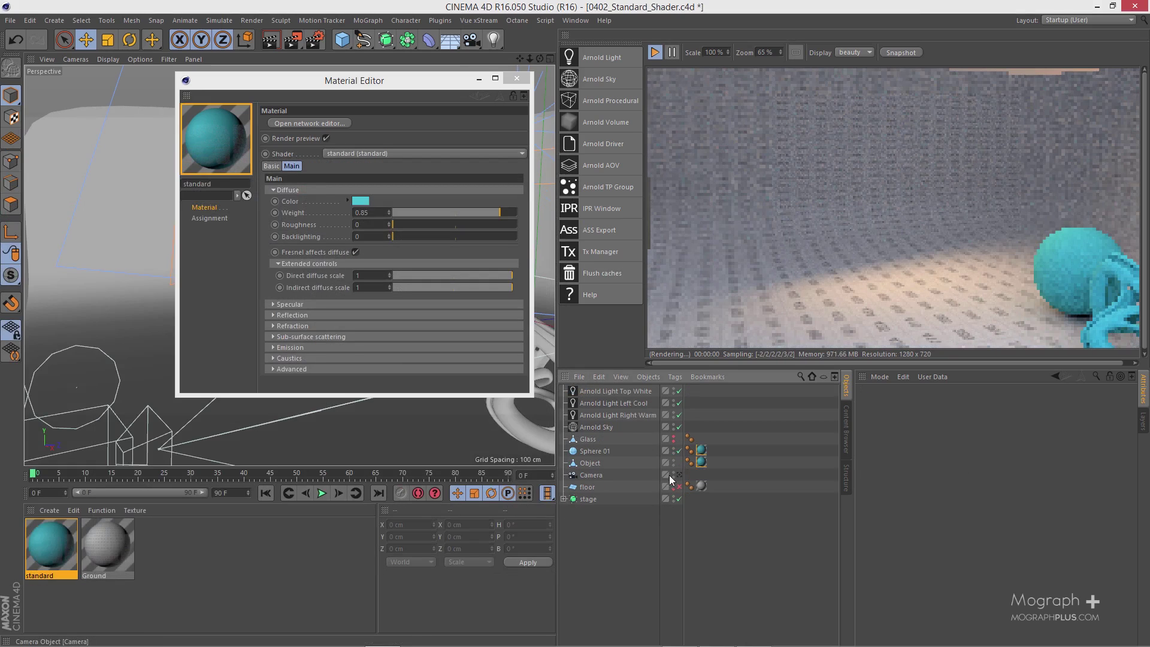
left_click(679, 474)
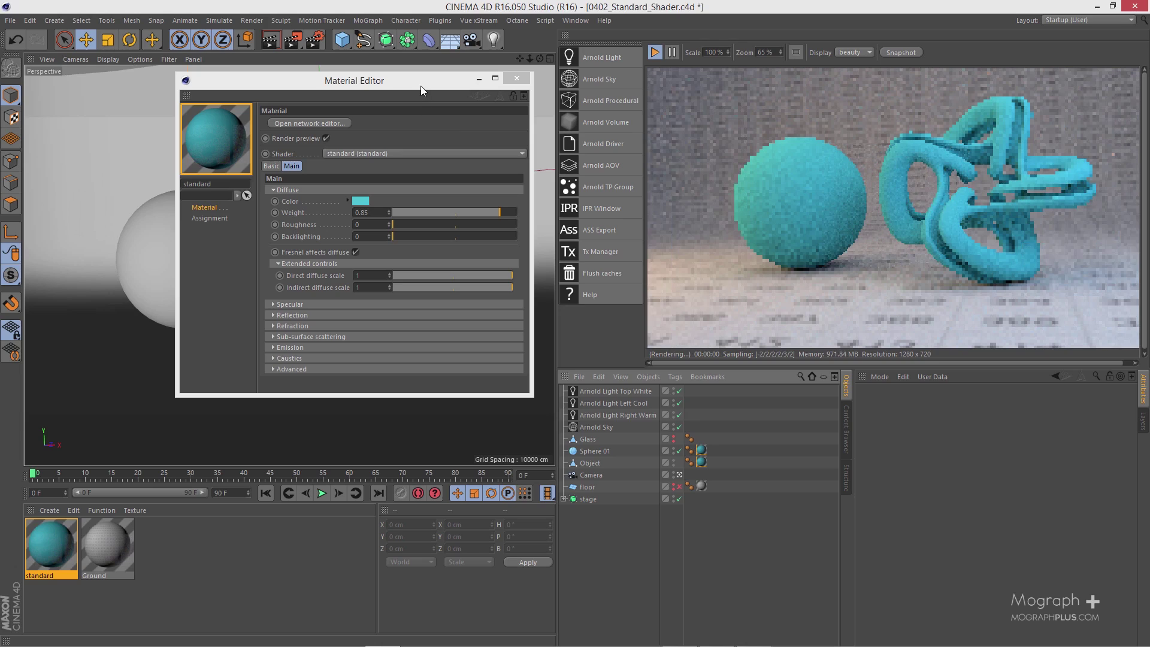
left_click_drag(420, 85, 377, 142)
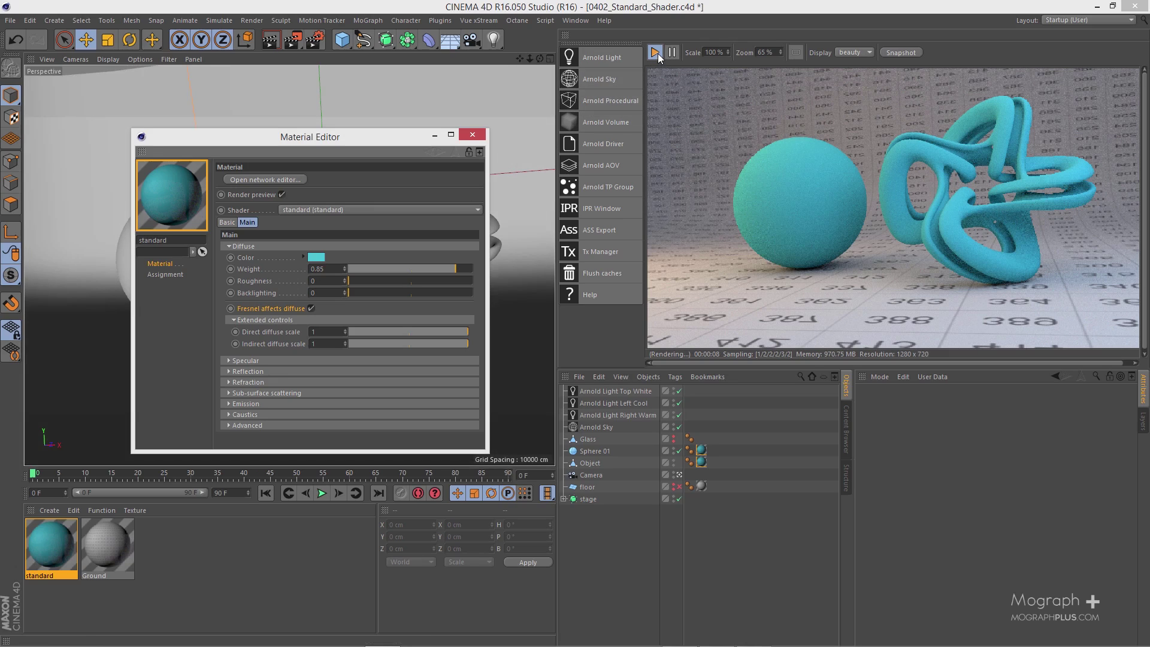
Expand the material's Specular settings and set the specular weight to 0.2.
left_click_drag(400, 137, 418, 119)
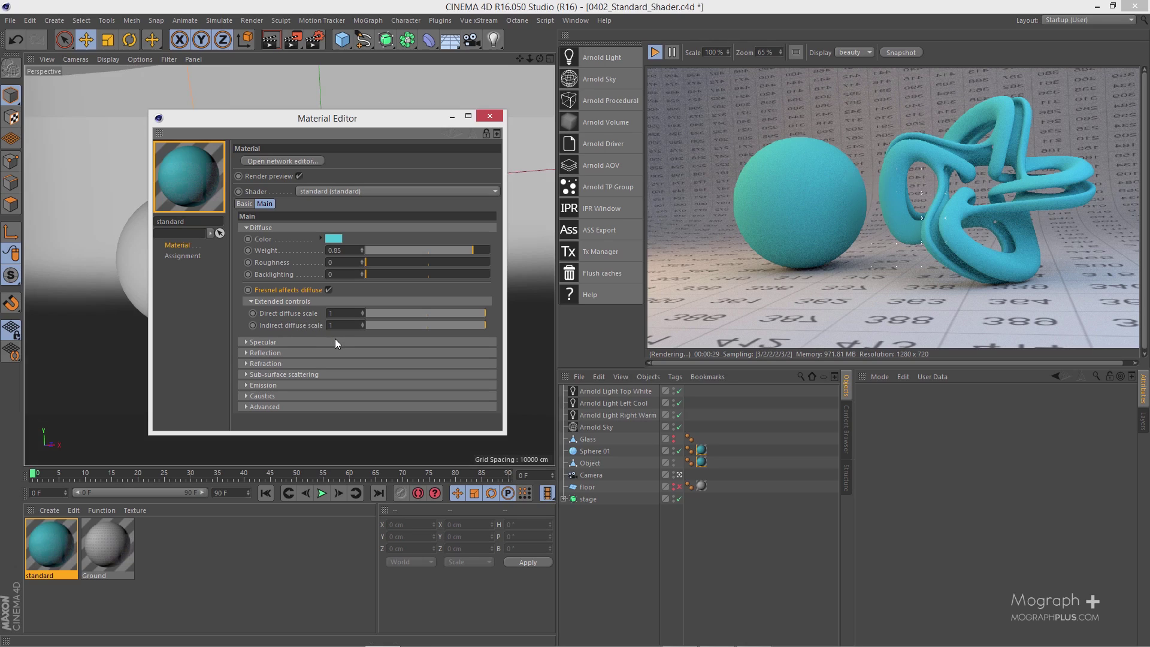
left_click(290, 340)
left_click(348, 367)
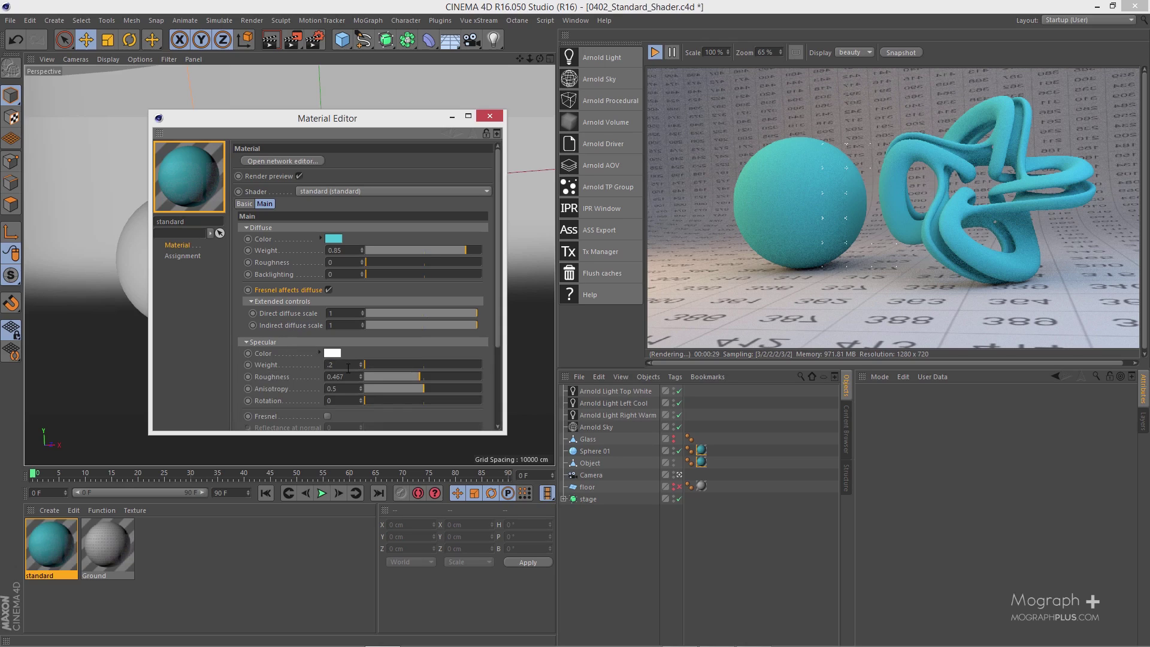
type(".2")
key("Return")
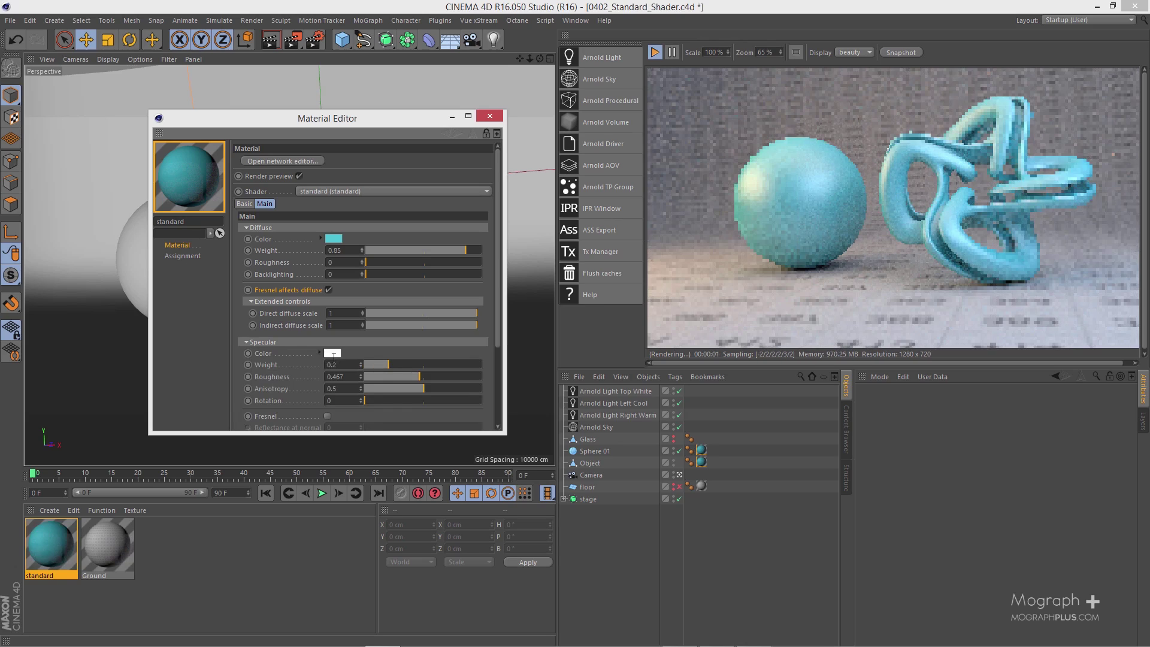
Enable specular Fresnel on the standard material and set its reflectance at normal to 0.25.
scroll(309, 361, "down", 2)
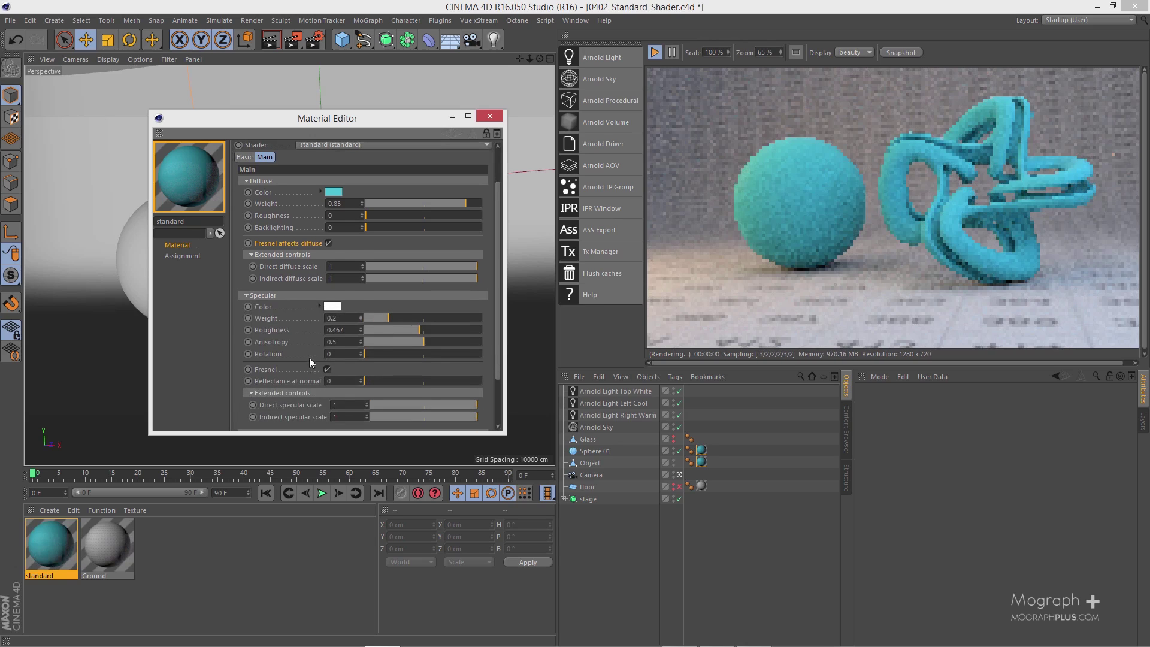
left_click(327, 369)
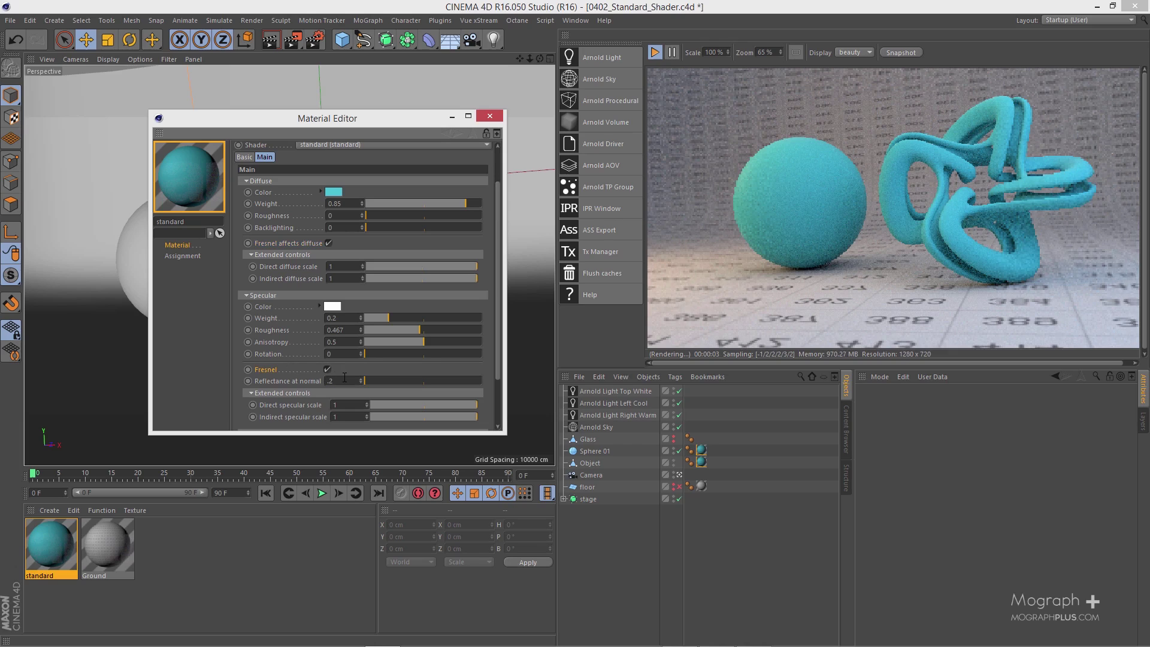
type("5")
key("Return")
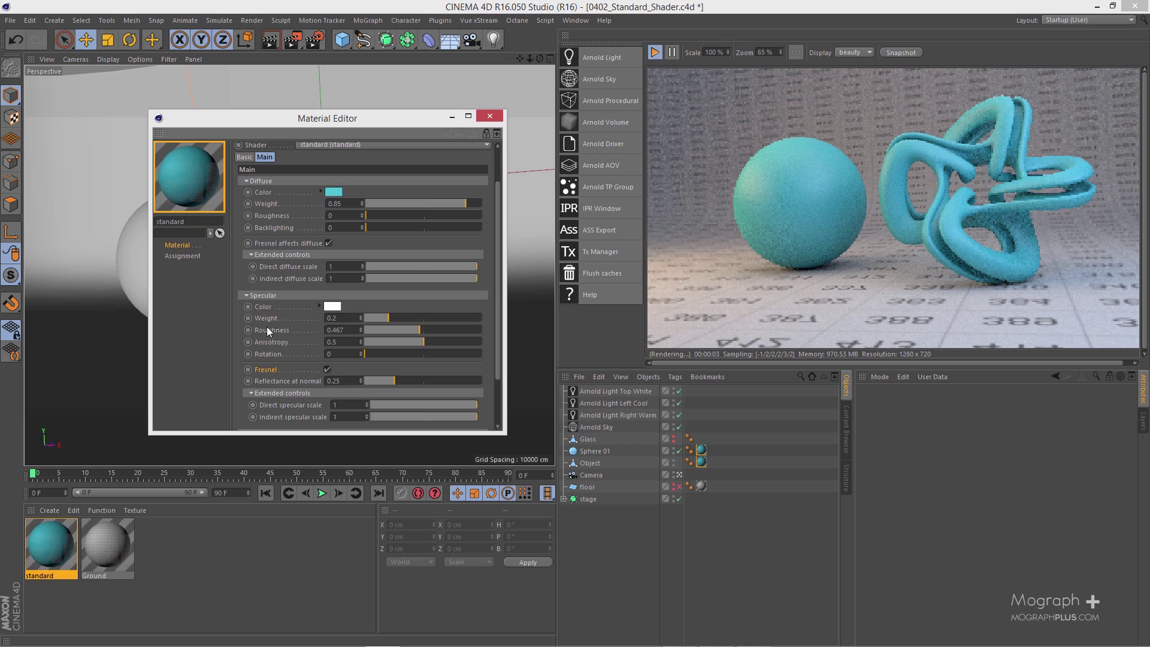
scroll(275, 306, "up", 3)
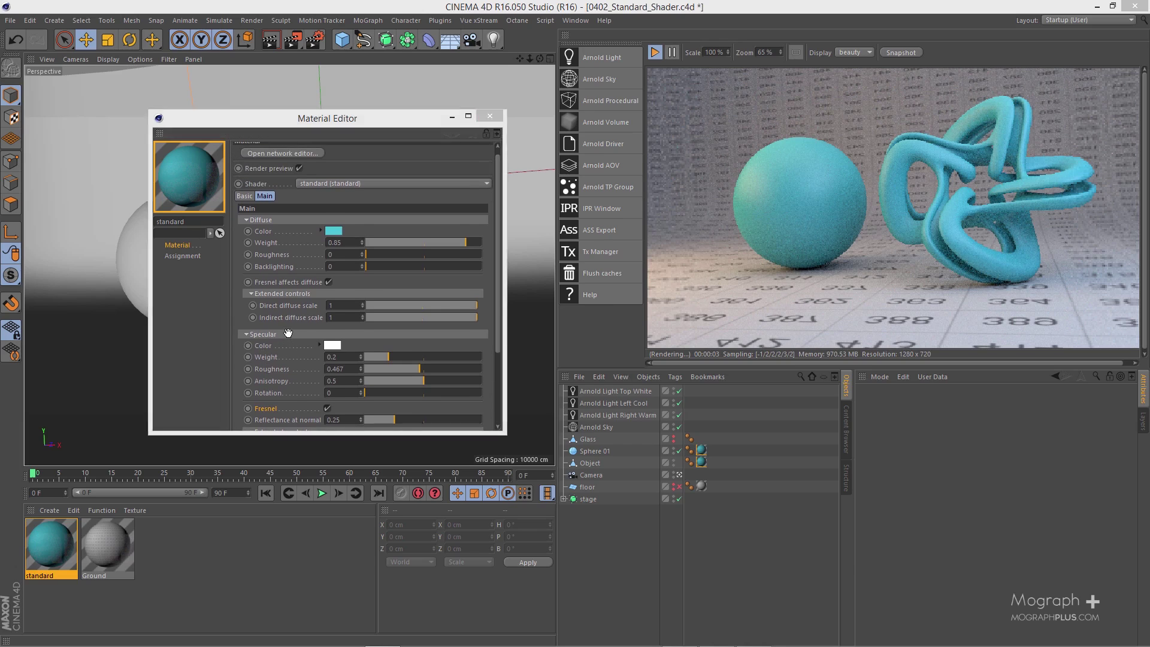
Open the Picture Viewer, display the "fresnel affects diffuse = disabled.tif" render and enlarge the viewer window.
key("shift+F6")
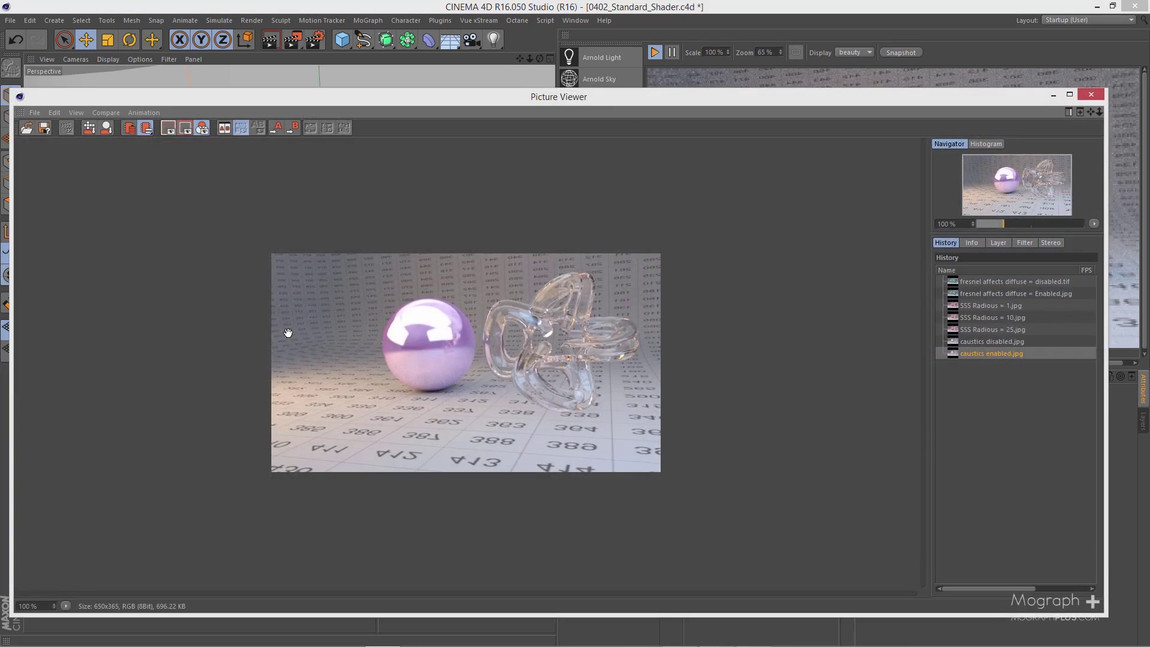
left_click(998, 280)
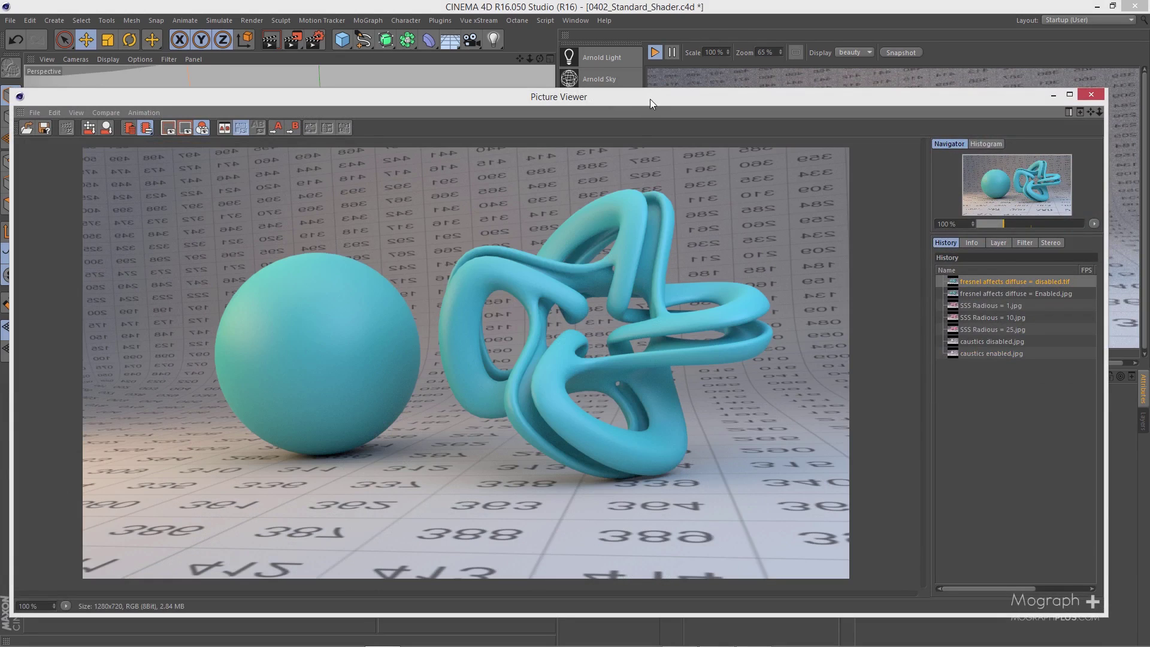
left_click_drag(658, 89, 653, 49)
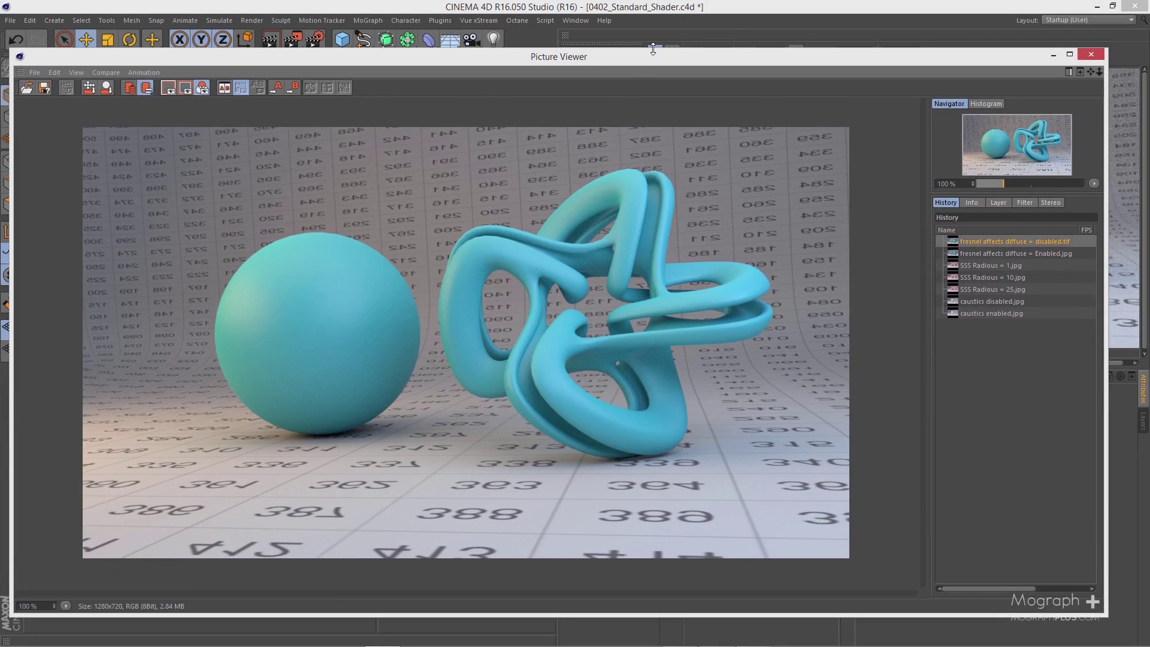
Display the "fresnel affects diffuse = Enabled.jpg" render and examine the sphere's shading up close.
left_click(1004, 255)
scroll(337, 369, "up", 2)
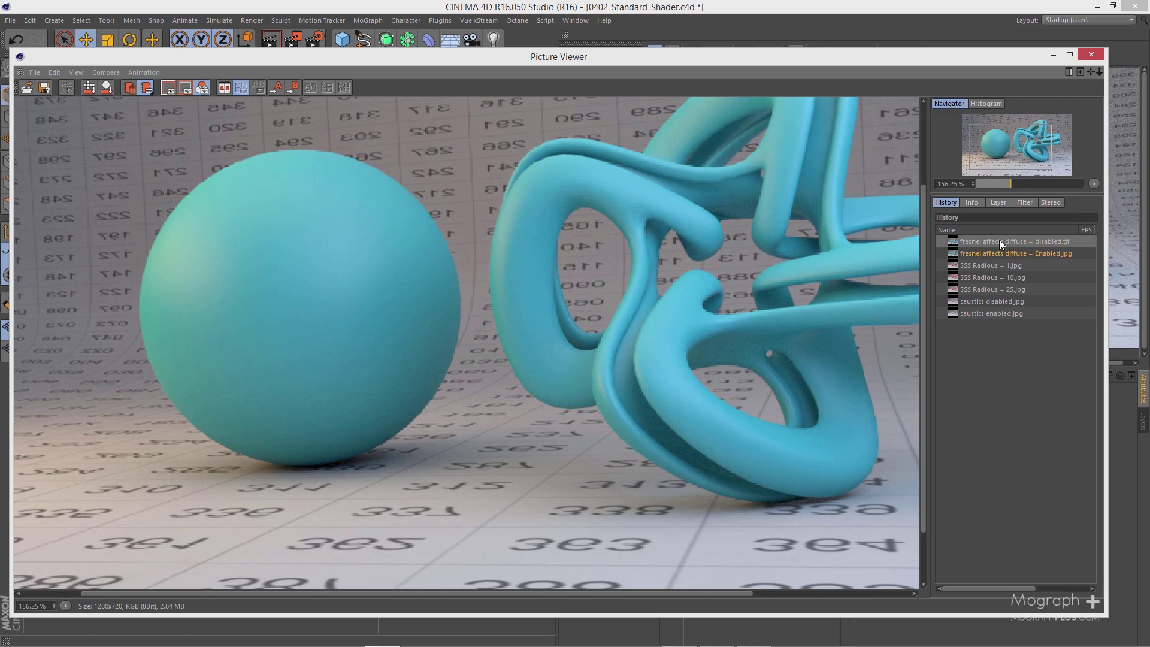
scroll(192, 359, "up", 1)
scroll(259, 313, "up", 1)
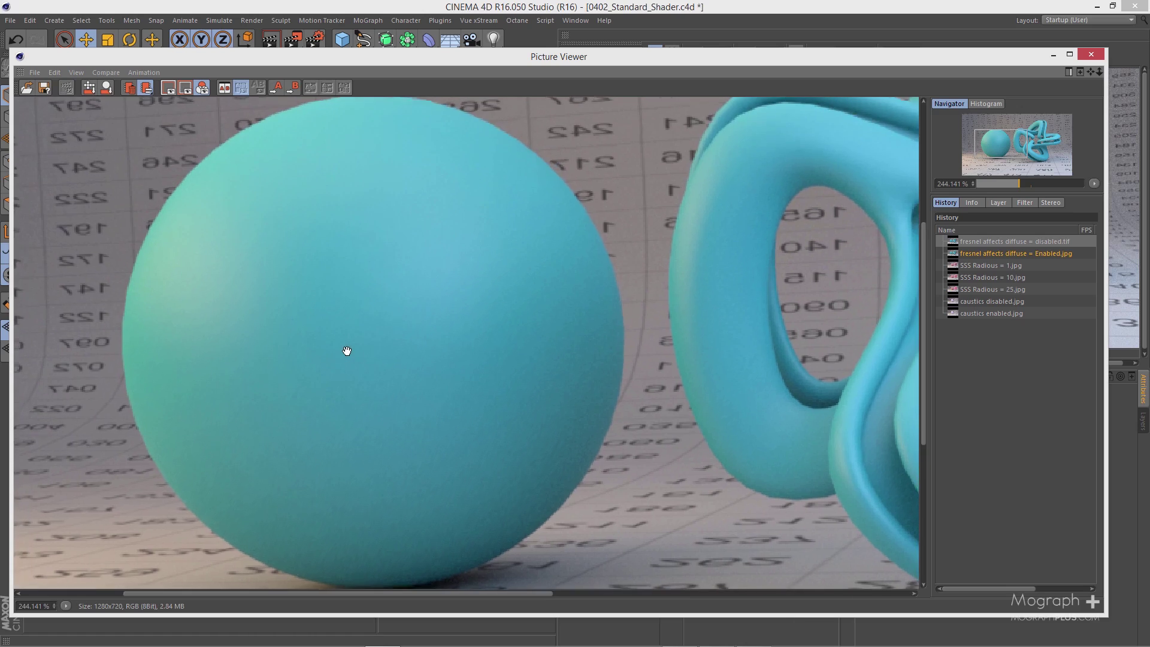
scroll(345, 351, "down", 1)
scroll(346, 351, "up", 1)
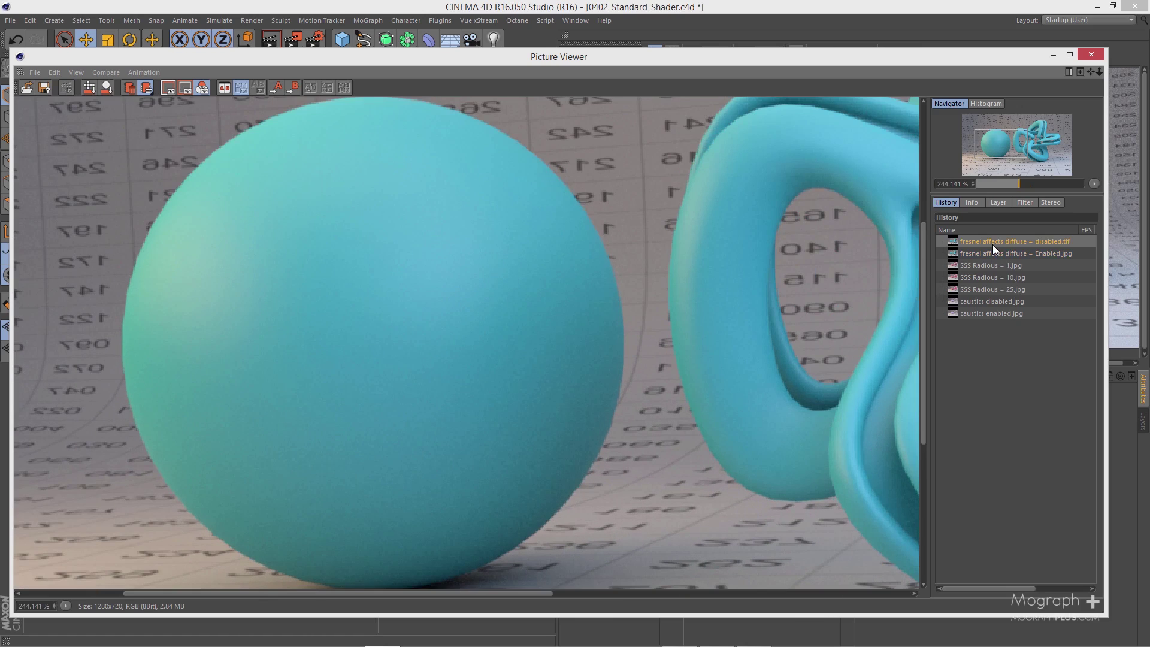
Switch repeatedly between the disabled and enabled "fresnel affects diffuse" renders to compare the sphere's diffuse shading.
key("Down")
key("Up")
key("Down")
key("Up")
key("Down")
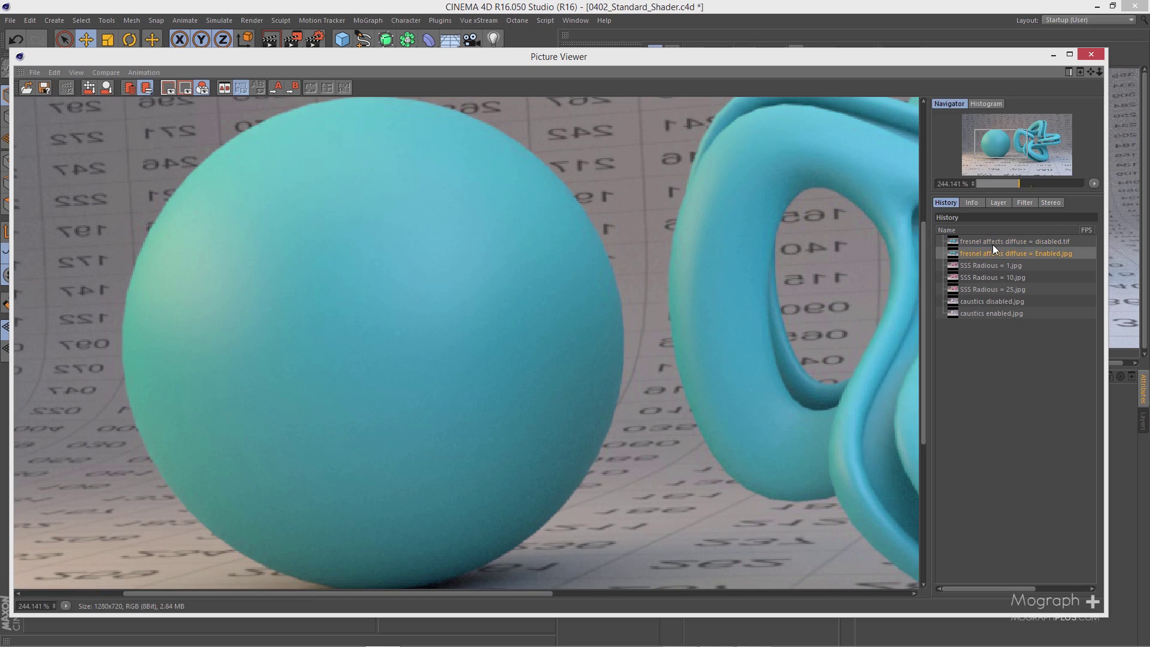
Compare the sphere's shading between the disabled and enabled "fresnel affects diffuse" renders again, and close the Picture Viewer.
key("Up")
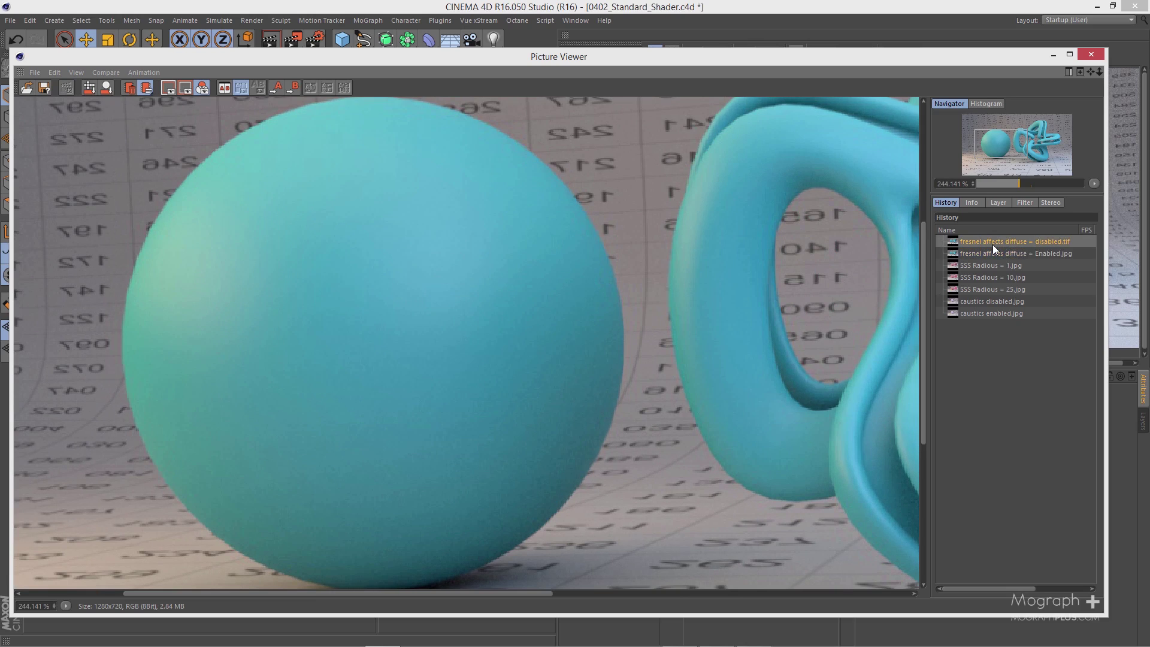
key("Down")
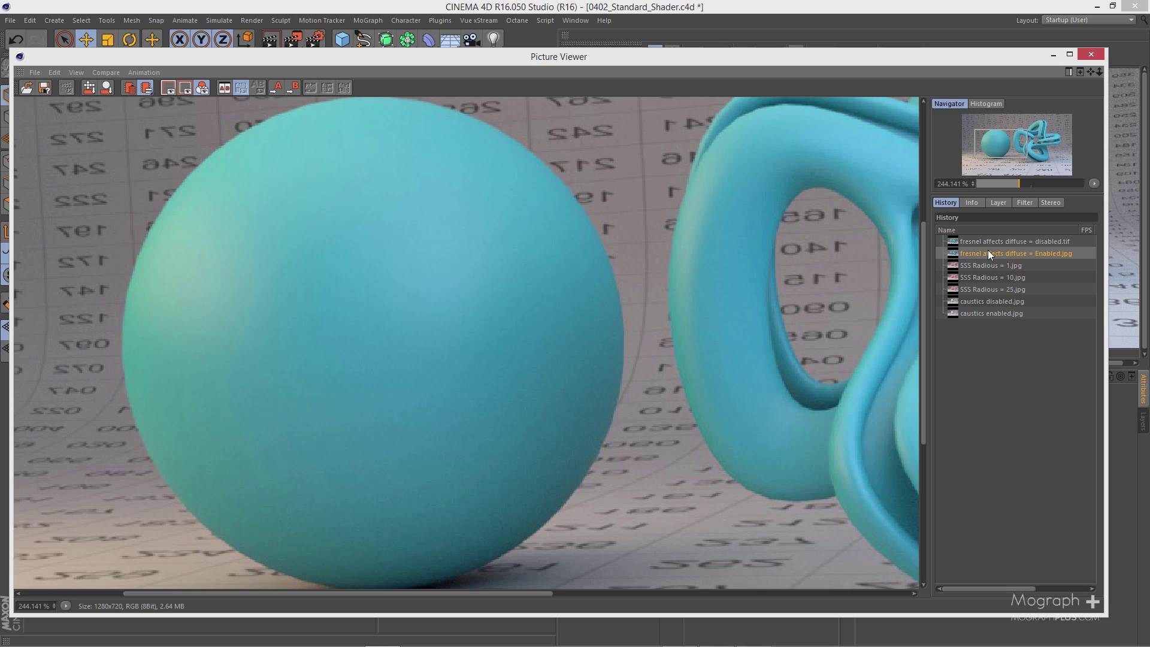
key("Up")
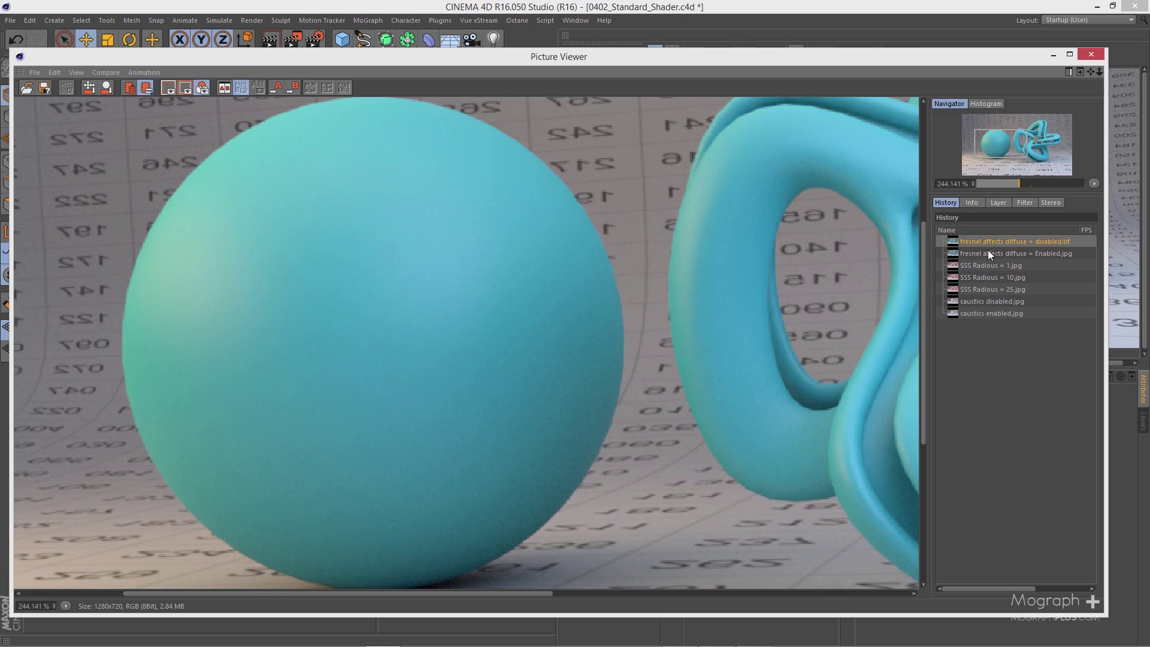
key("Down")
key("Up")
key("Down")
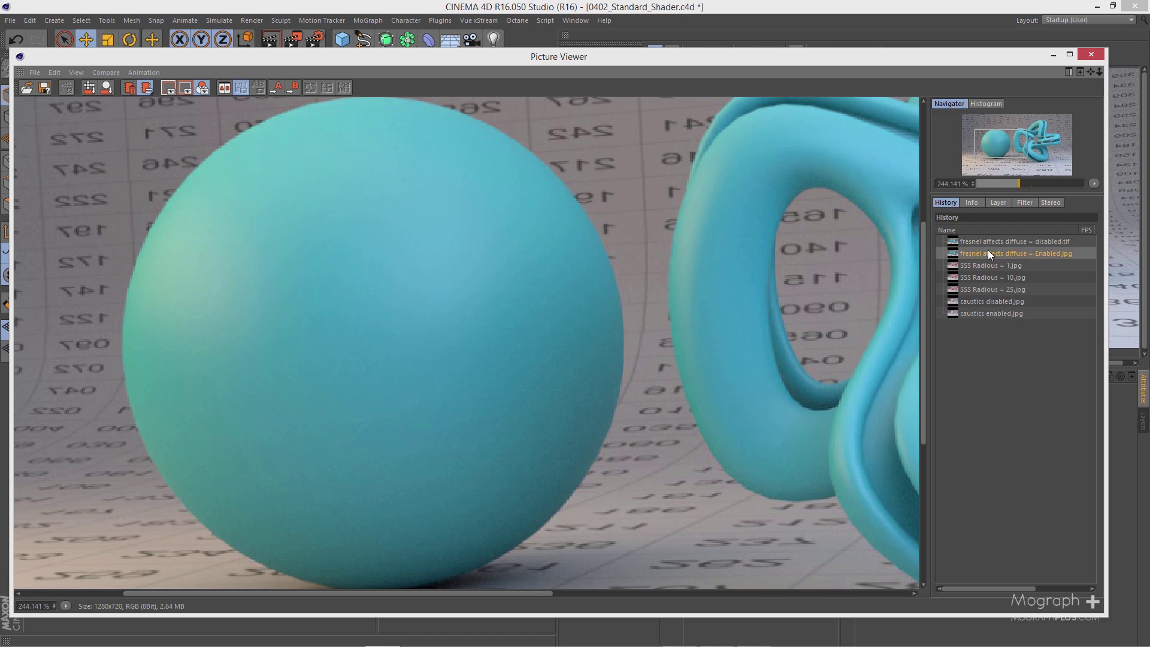
key("Up")
key("Down")
key("Up")
key("Down")
key("Up")
key("Down")
key("Up")
key("Down")
key("Up")
key("Down")
left_click(1089, 55)
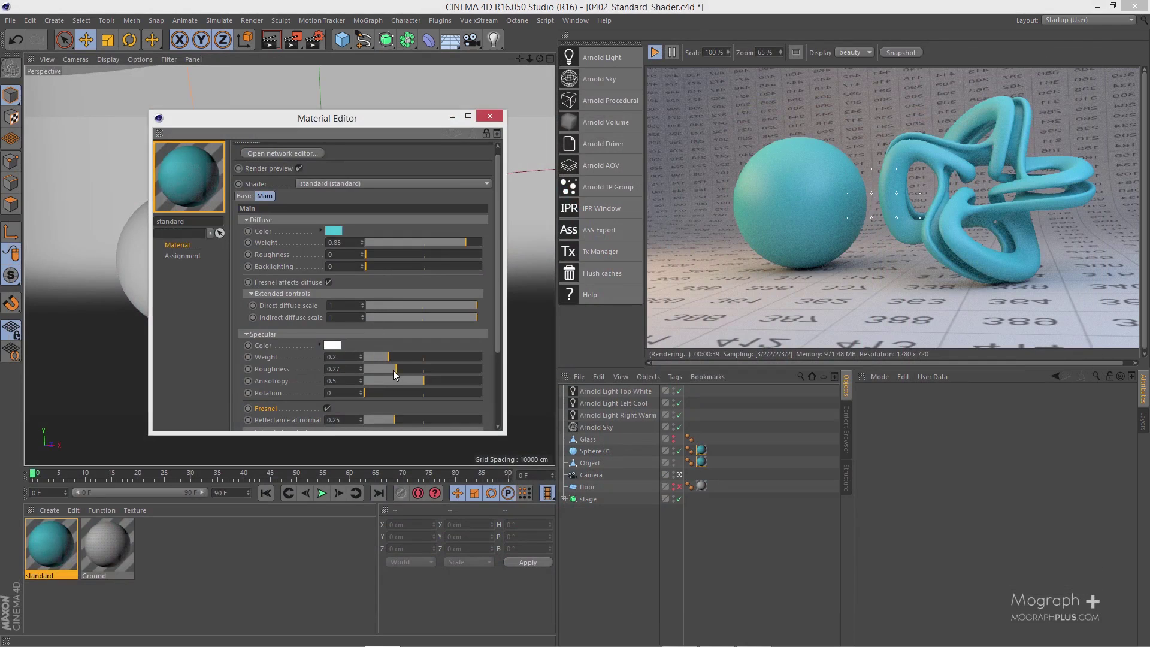
Set the standard material's specular roughness to 0.467 and specular weight to 0, with specular Fresnel disabled.
left_click_drag(393, 371, 310, 376)
key("ctrl+z")
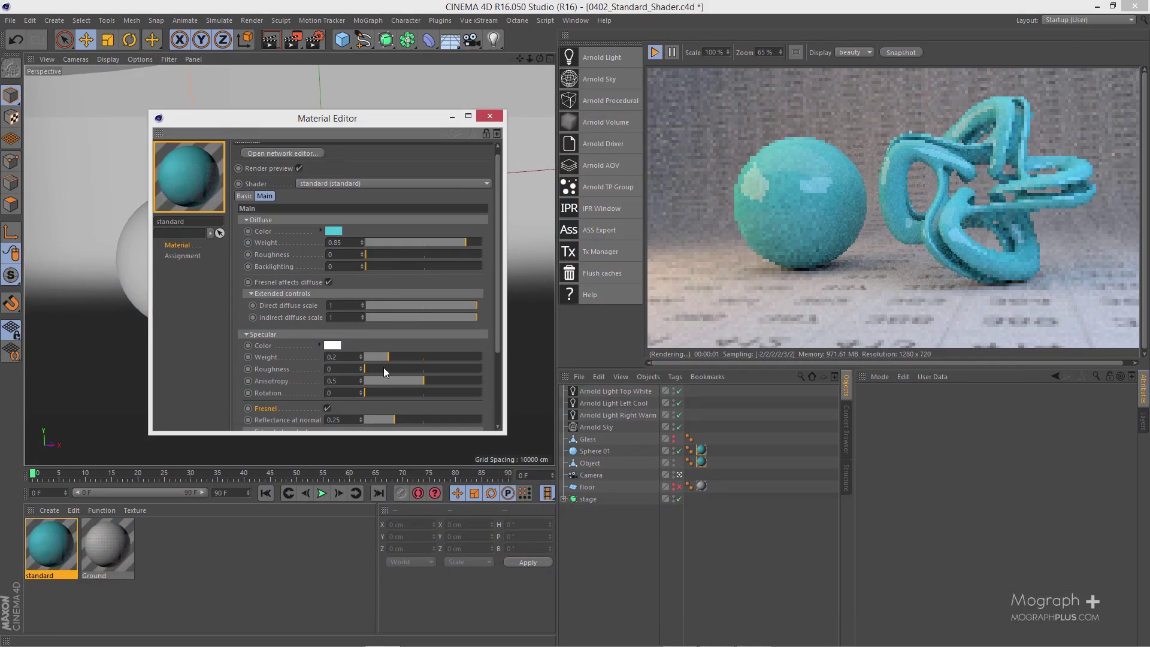
left_click_drag(387, 357, 363, 360)
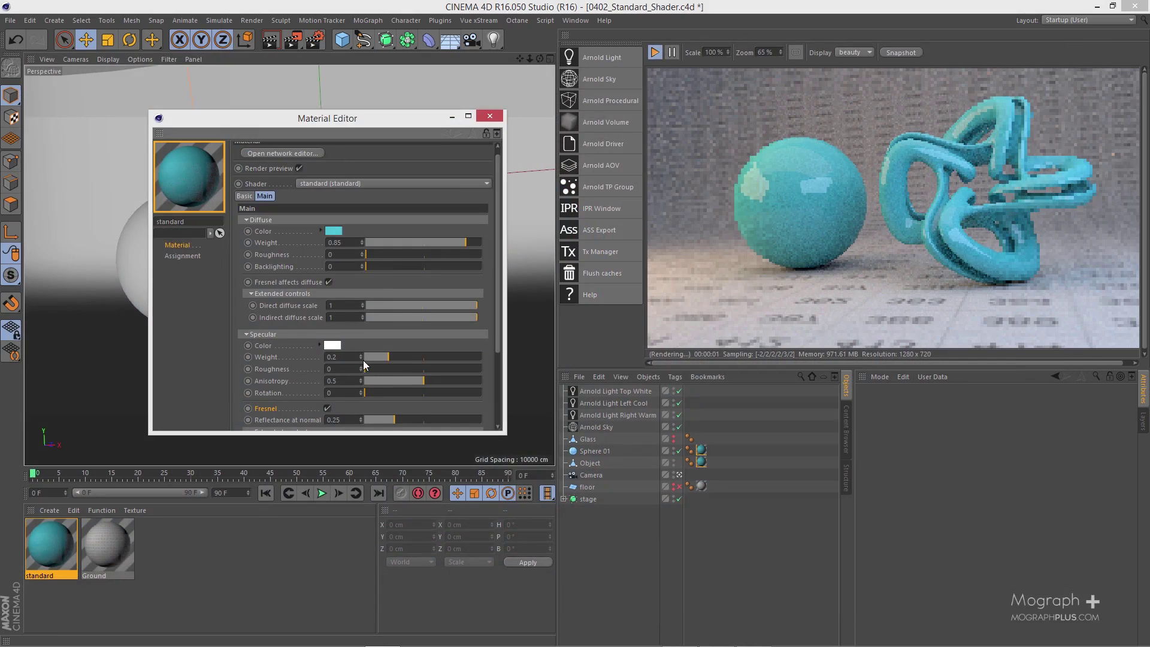
left_click(327, 408)
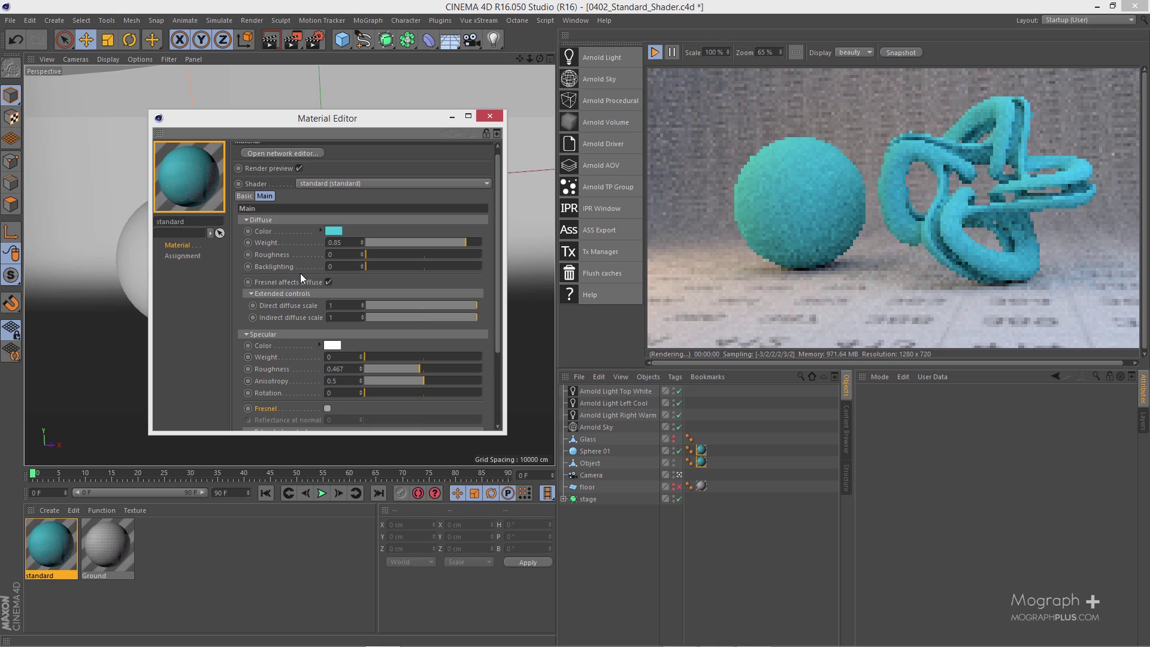
Lower the material's direct diffuse scale to 0, followed by its indirect diffuse scale to 0.
left_click(279, 304)
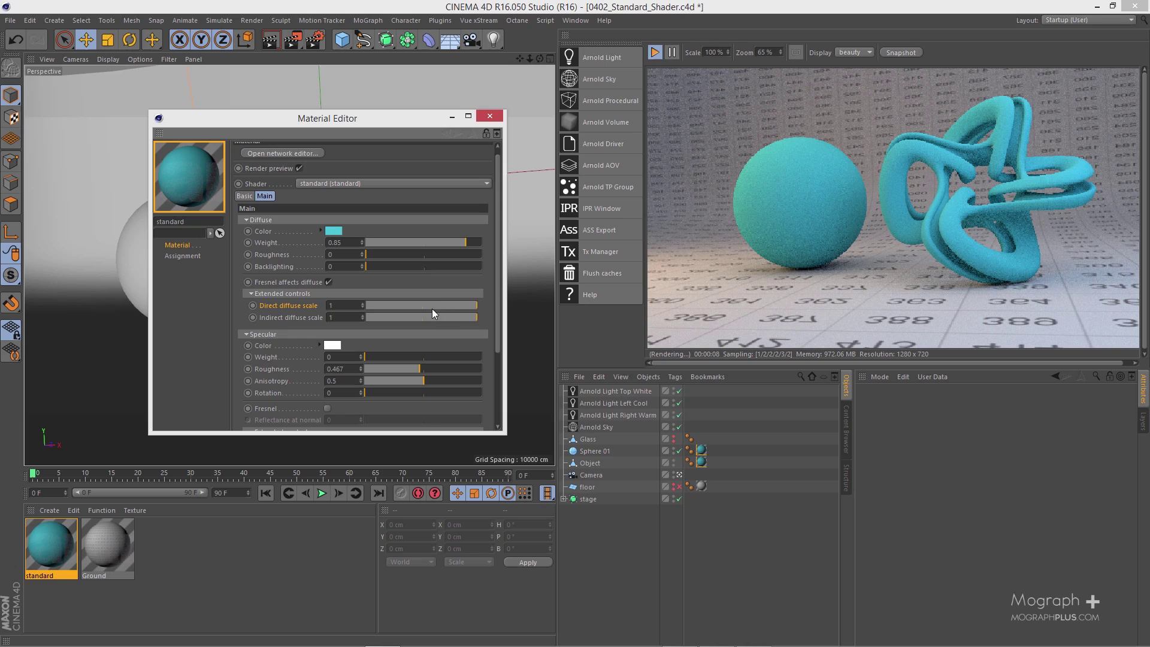
left_click_drag(390, 308, 346, 304)
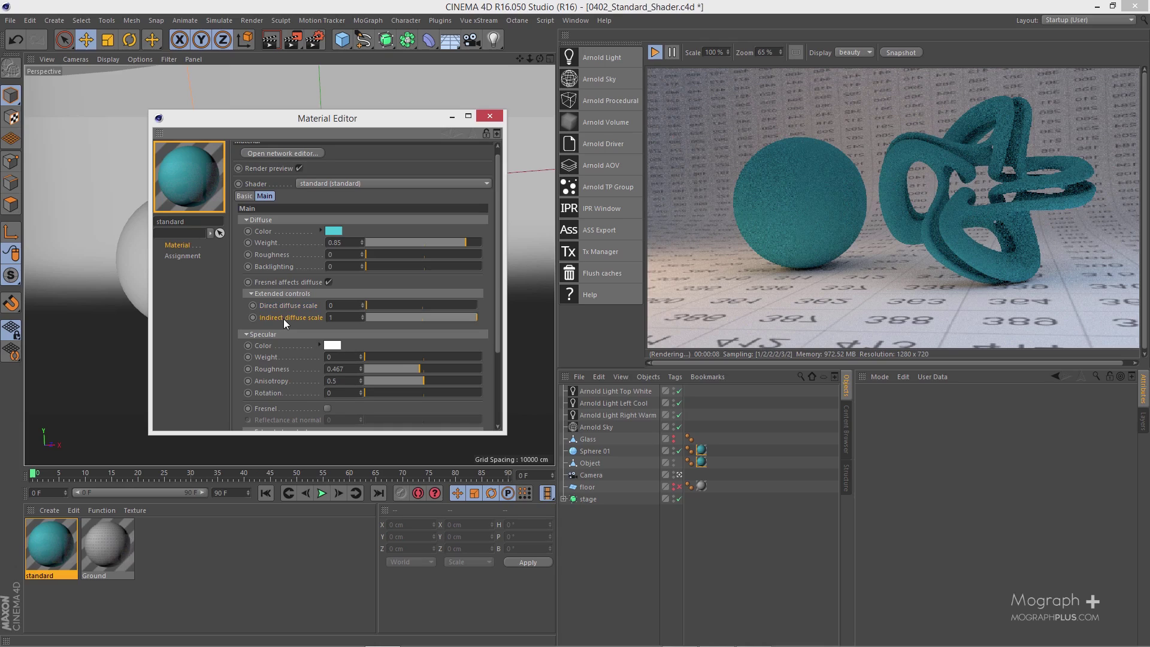
left_click_drag(384, 318, 340, 319)
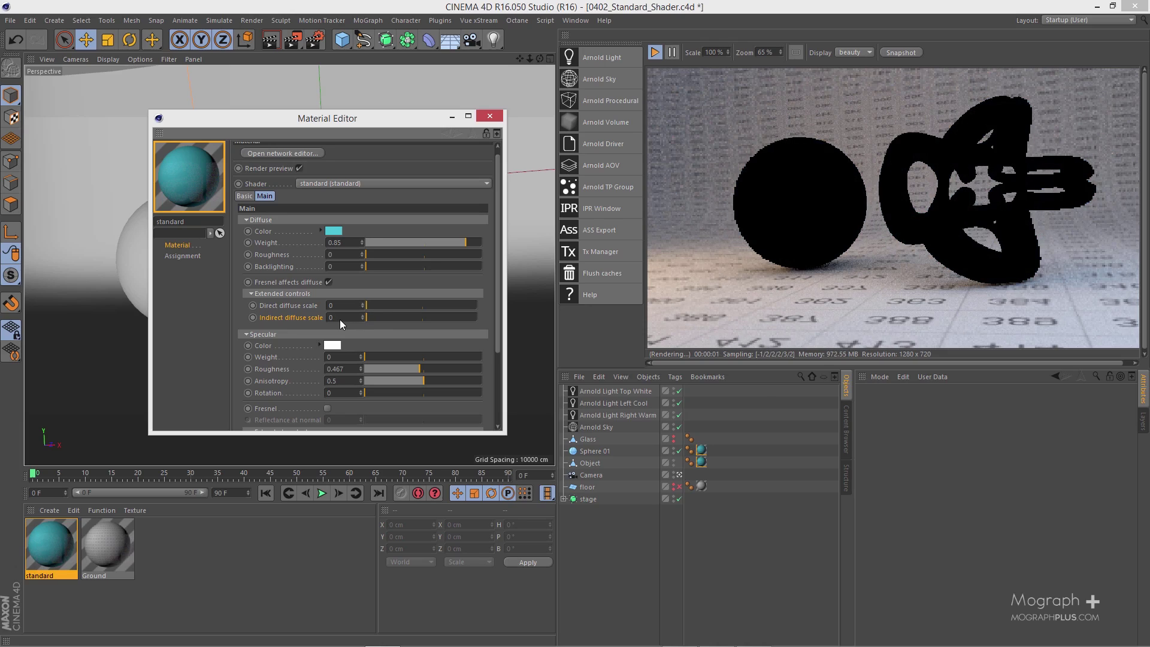
Raise the direct diffuse scale to 1 and try an indirect diffuse scale of 2 before setting it to 1.
left_click_drag(410, 306, 479, 303)
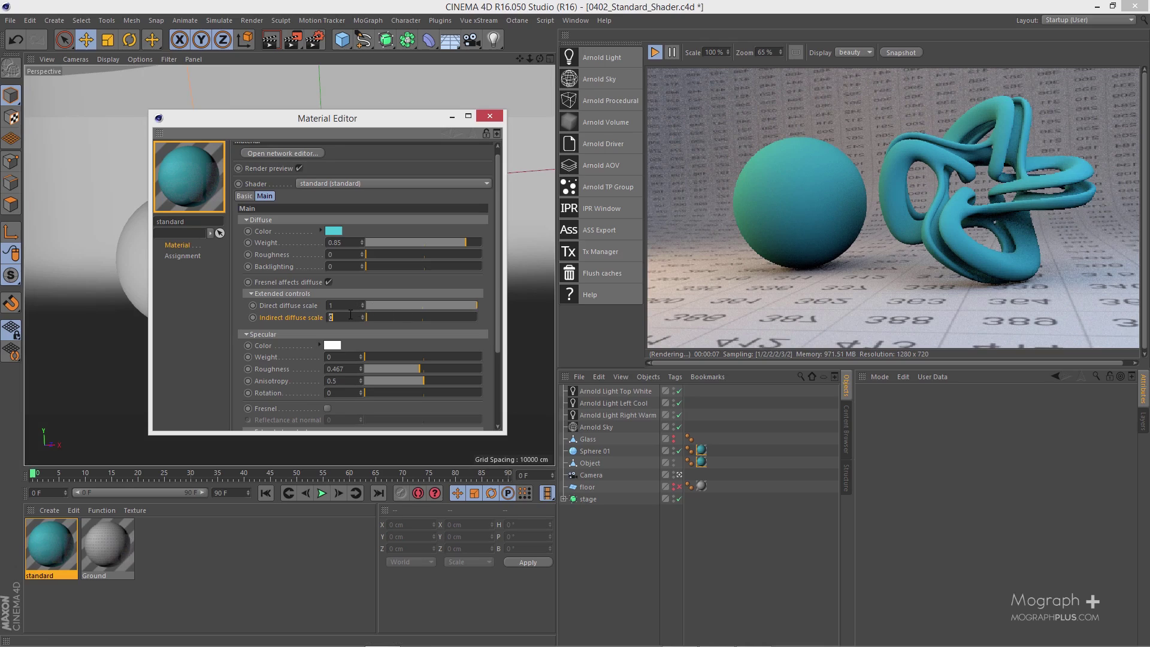
key("Return")
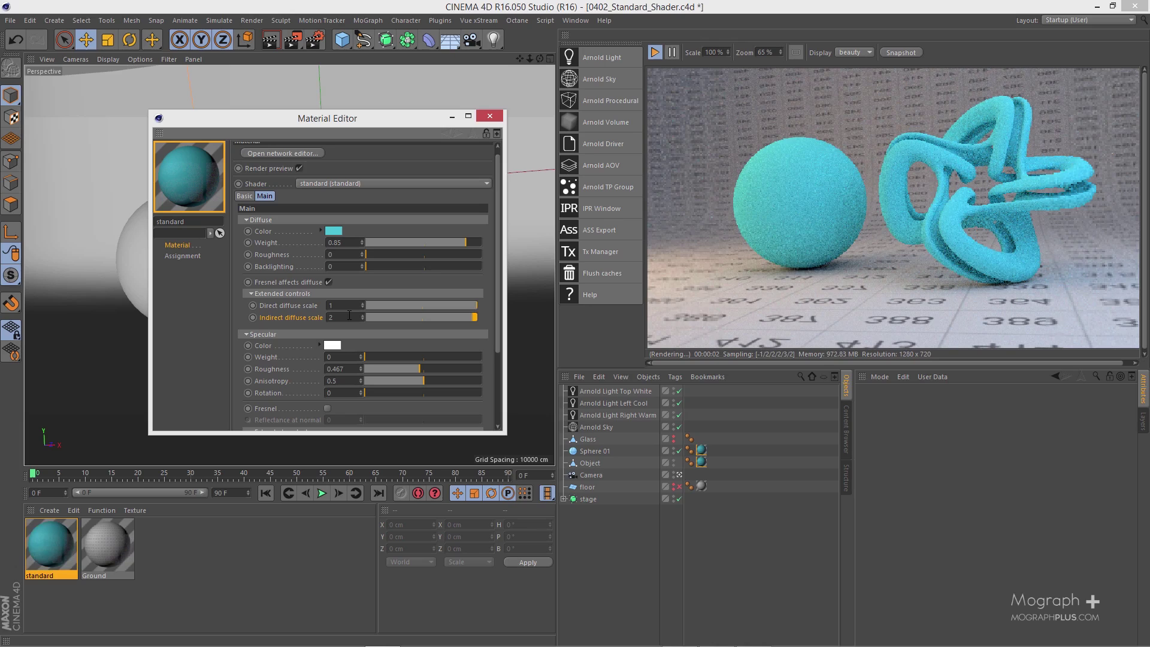
key("Return")
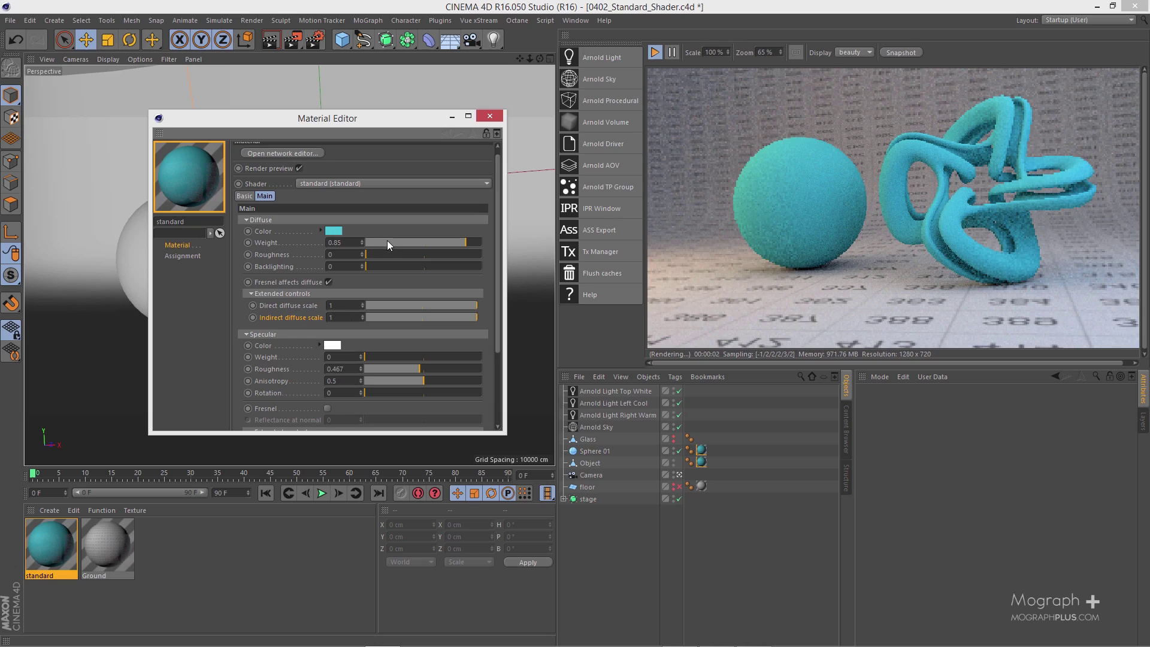
Set the diffuse weight to 0, and raise the specular weight to 1 before reducing it to 0.72.
left_click_drag(387, 240, 317, 234)
left_click(310, 219)
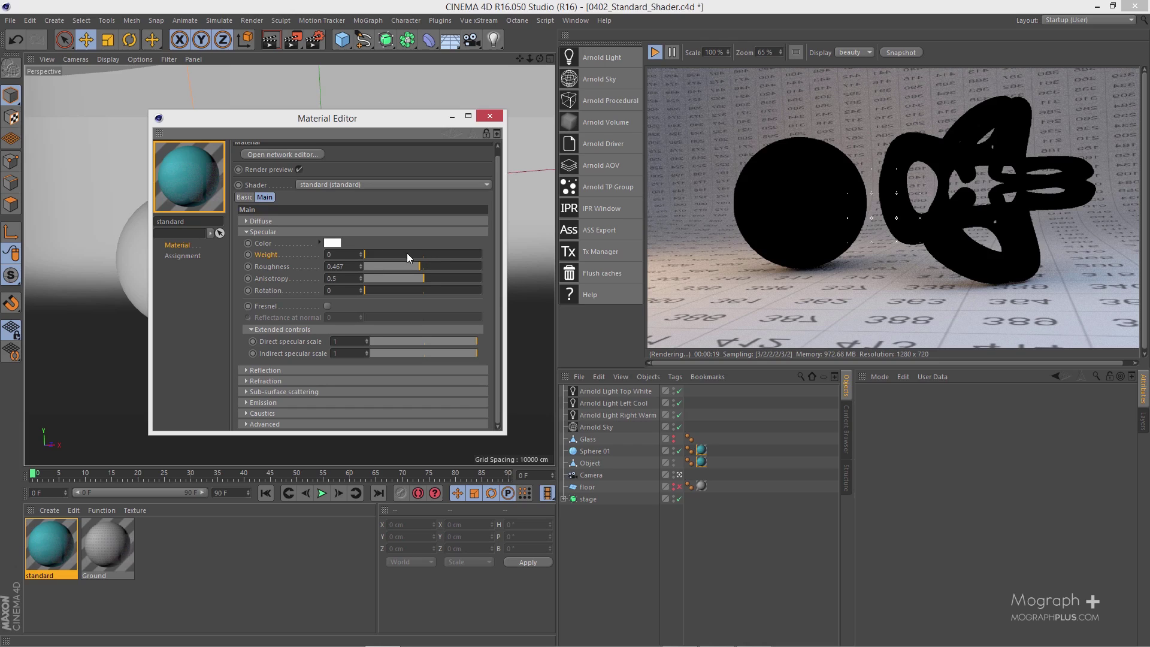
left_click_drag(408, 253, 496, 253)
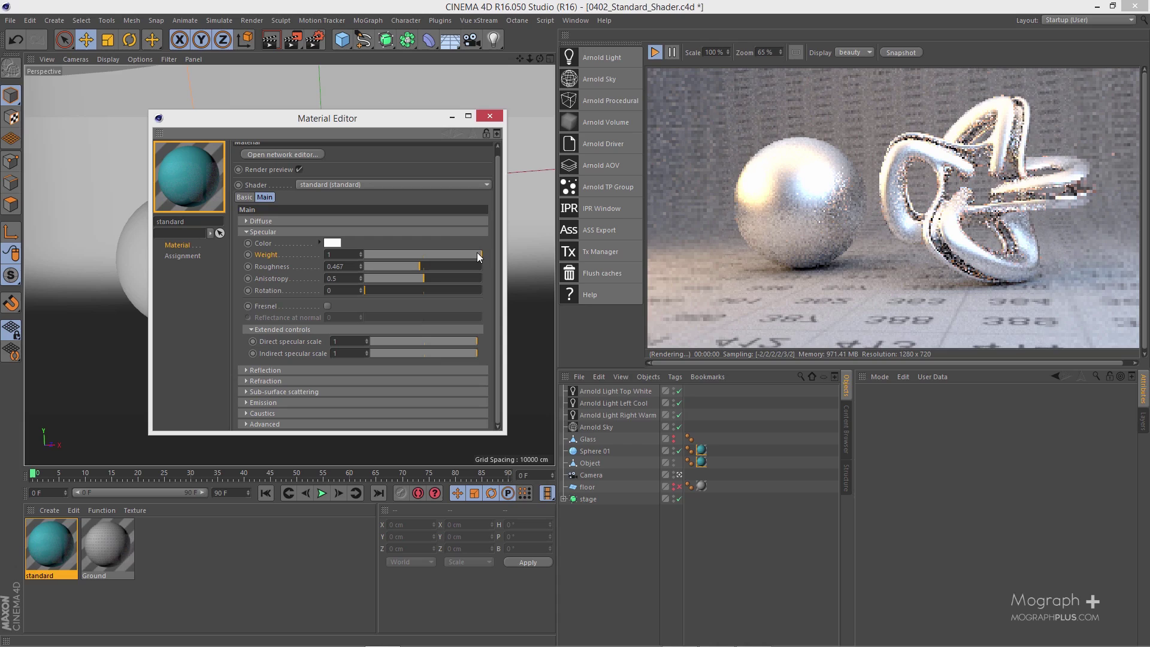
left_click(454, 251)
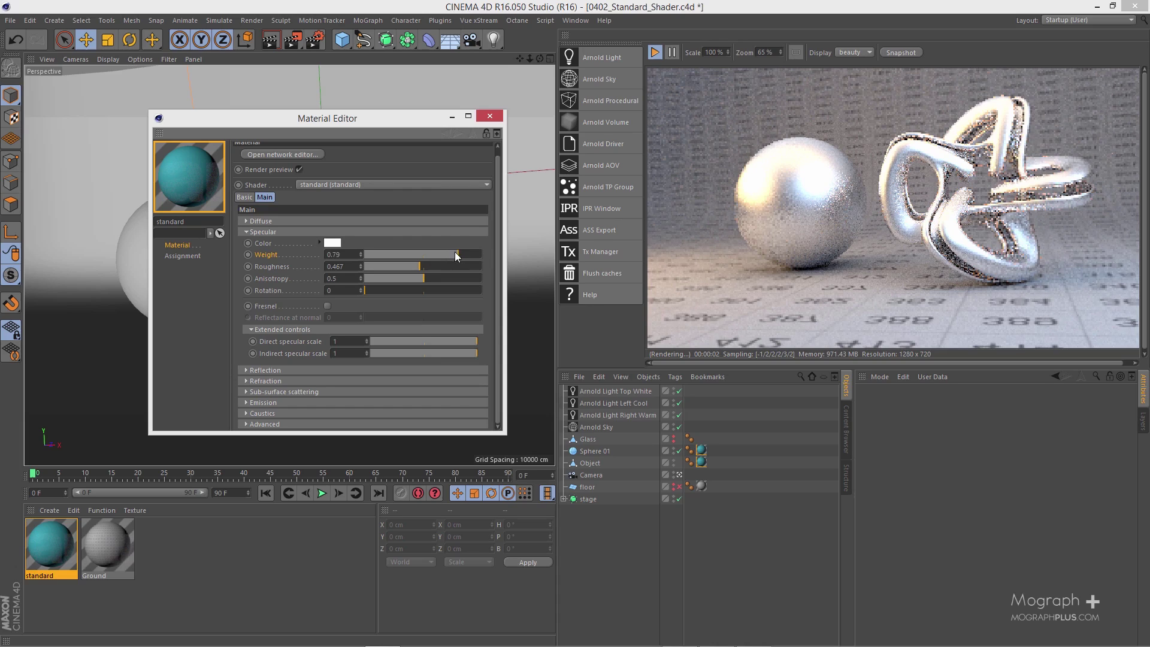
left_click_drag(454, 252, 449, 253)
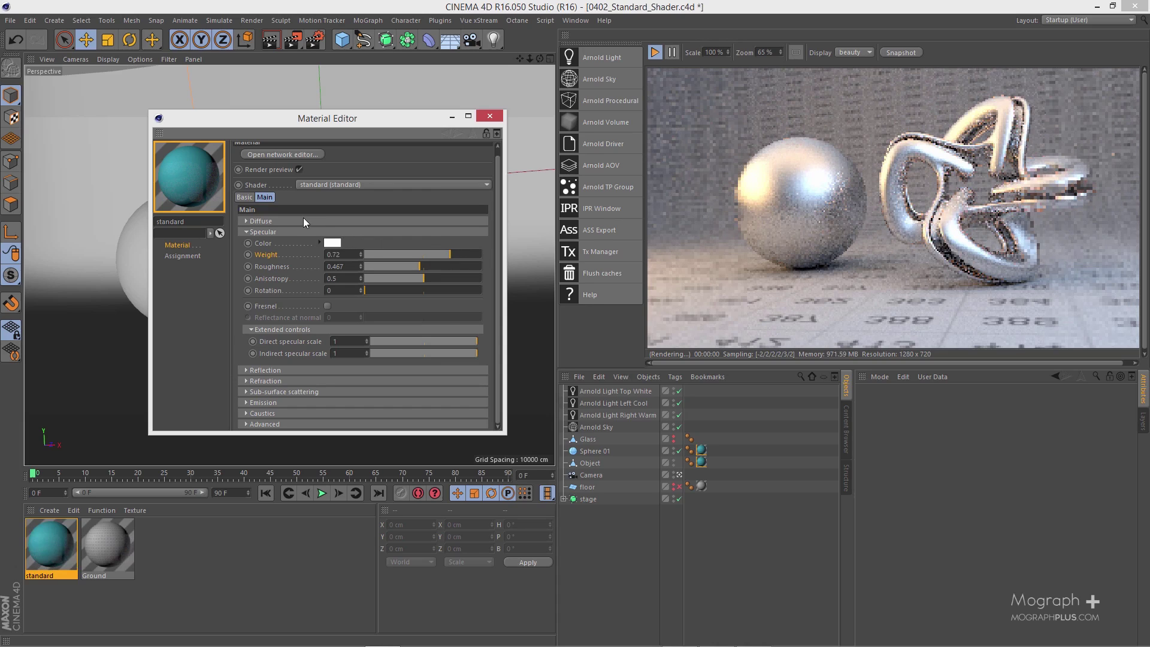
Balance the two components with a diffuse weight of 0.45, a specular weight of 0.31 and a final diffuse weight of 0.53.
left_click(261, 221)
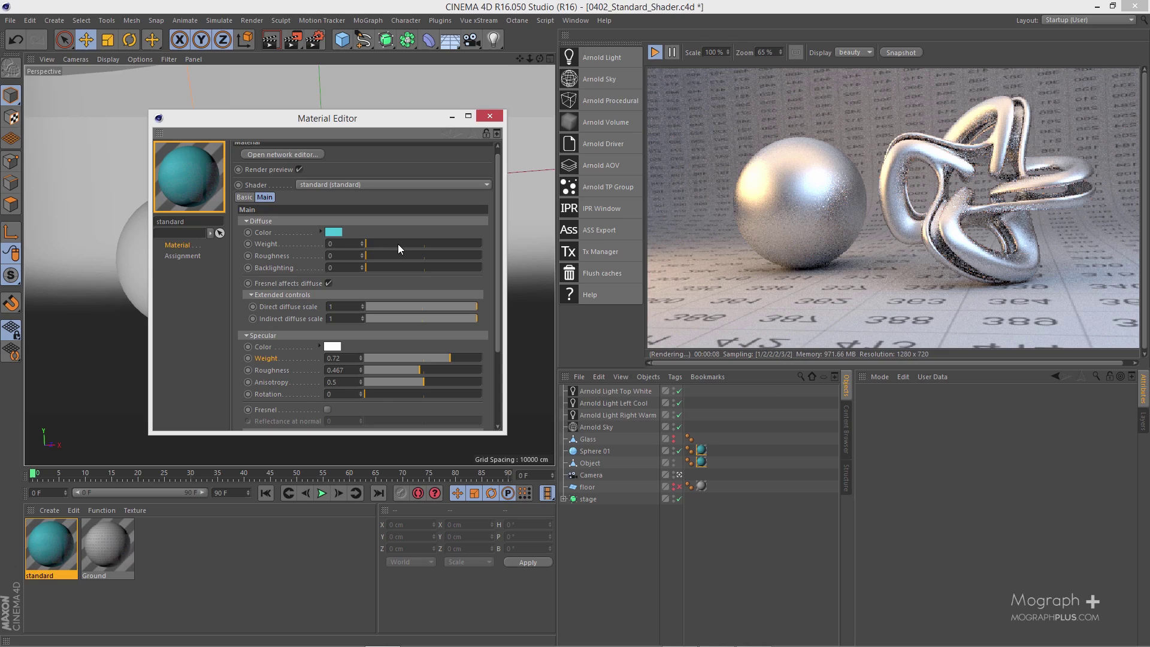
left_click_drag(398, 244, 419, 243)
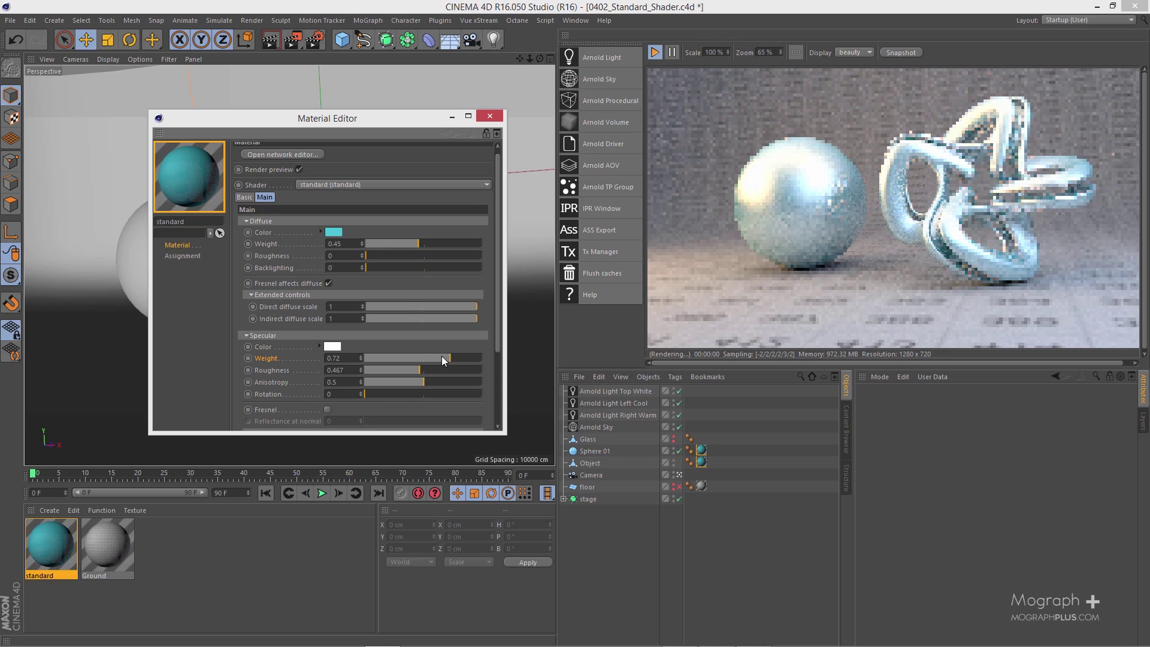
left_click_drag(441, 357, 402, 357)
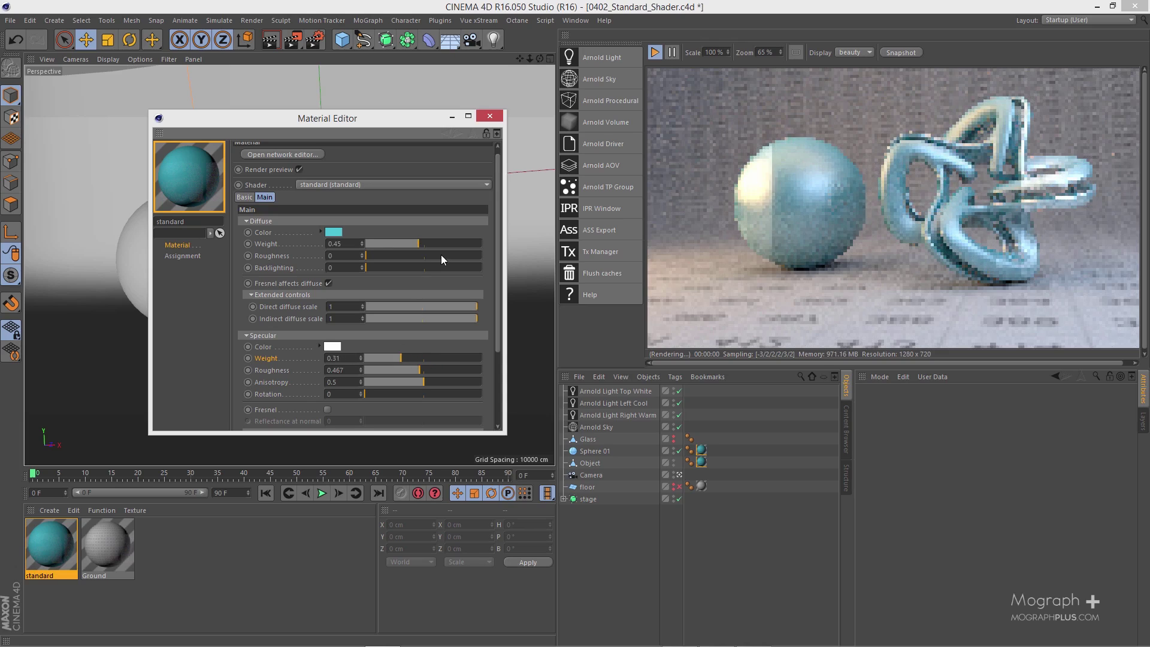
mouse_move(443, 246)
left_mouse_down()
mouse_move(455, 245)
mouse_move(427, 246)
left_mouse_up()
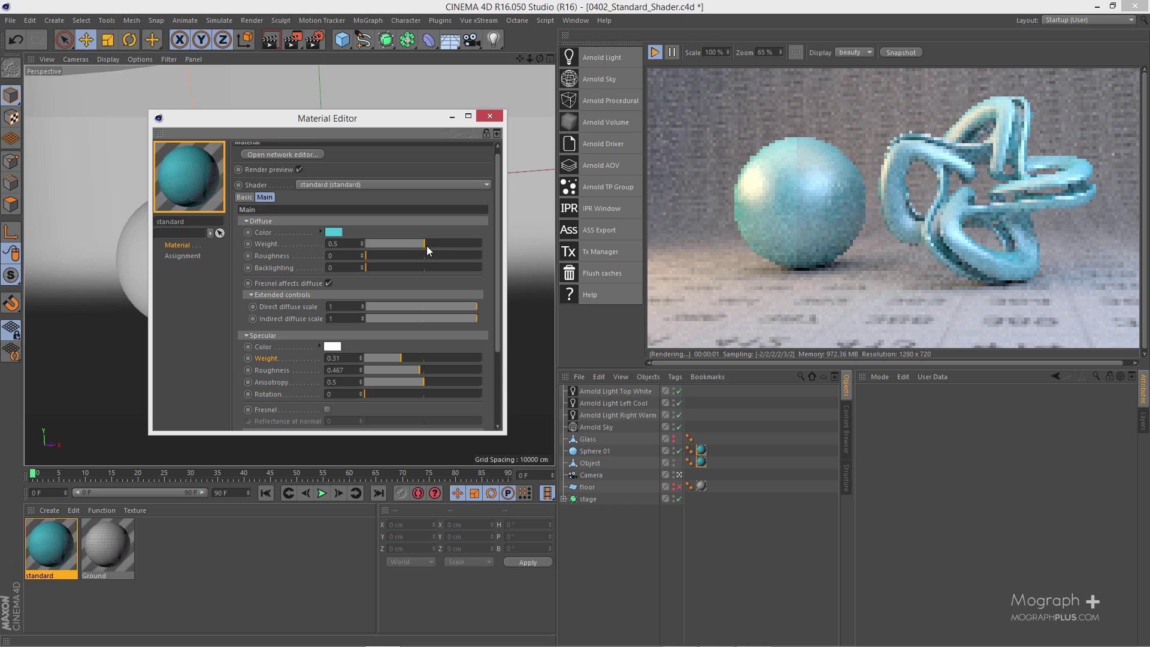
Switch the specular Fresnel option on to check its effect in the render, and switch it off again.
scroll(290, 262, "down", 2)
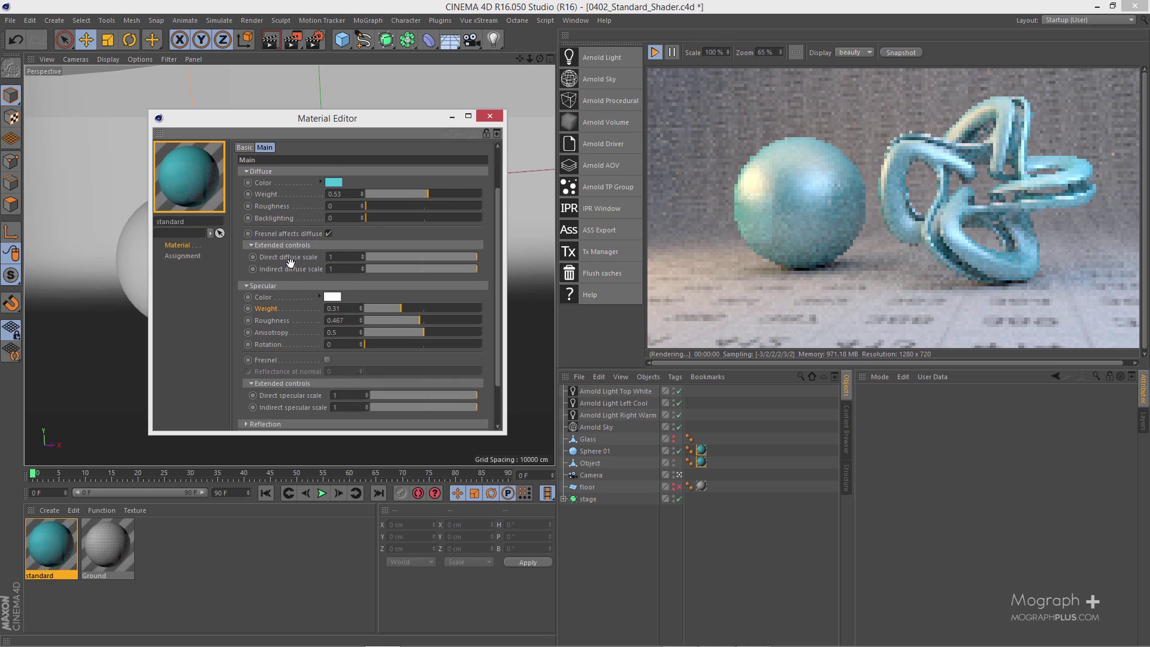
left_click(327, 360)
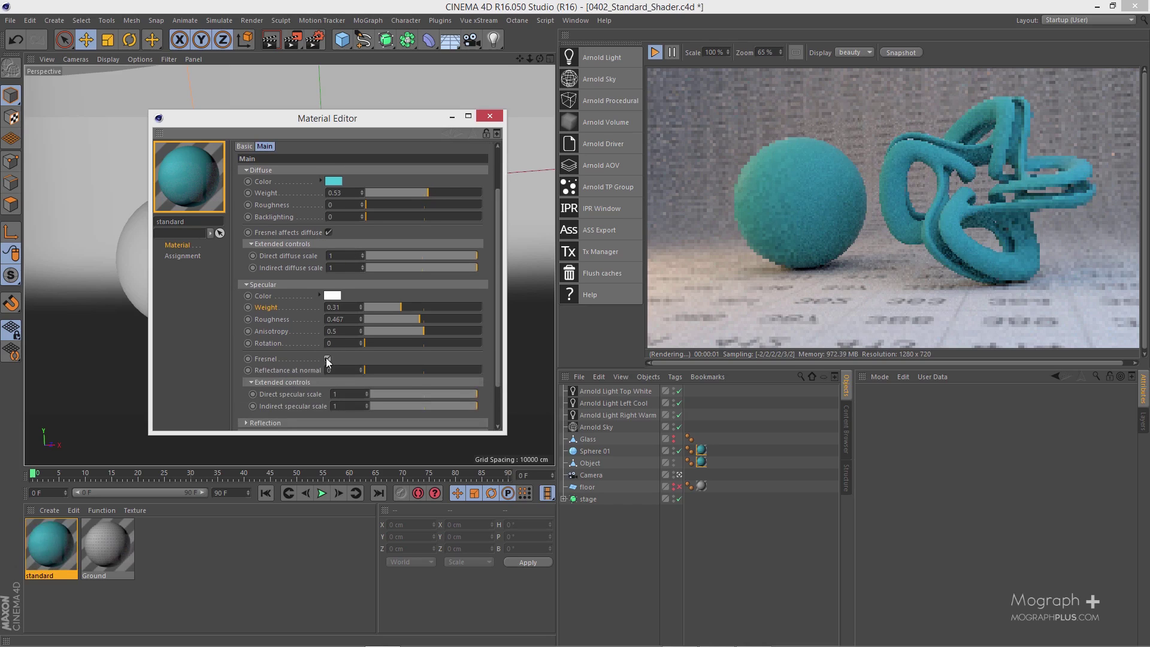
left_click(327, 359)
Set the diffuse weight to 0 and the specular weight to 1.
scroll(290, 300, "up", 2)
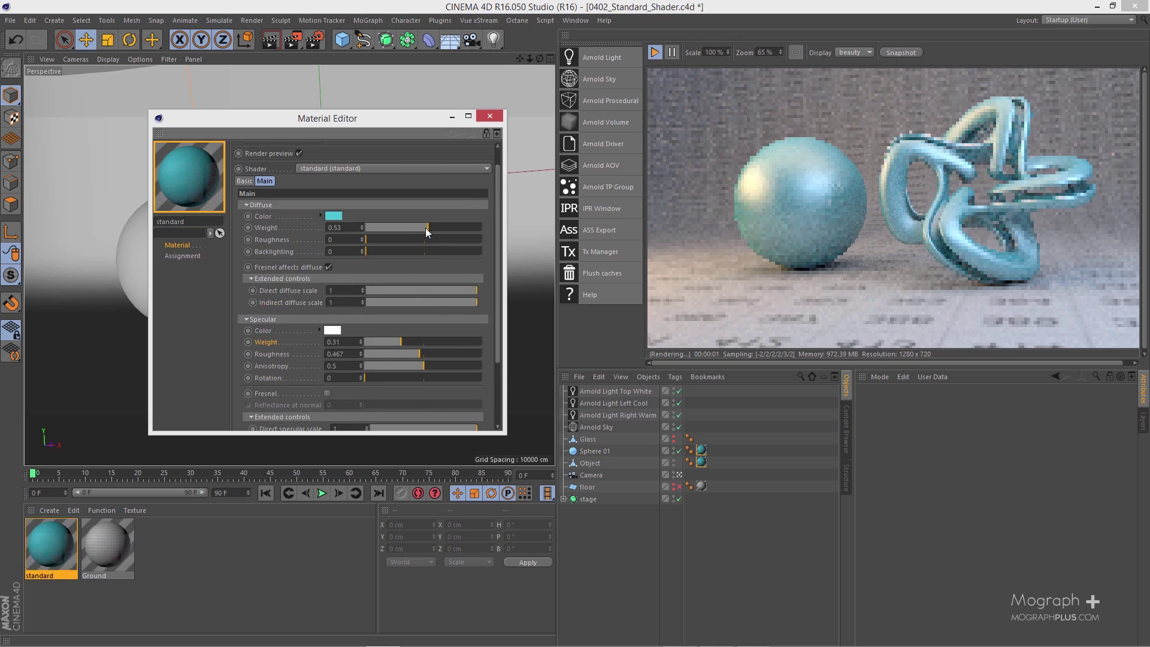
left_click_drag(425, 228, 365, 228)
left_click_drag(465, 340, 472, 329)
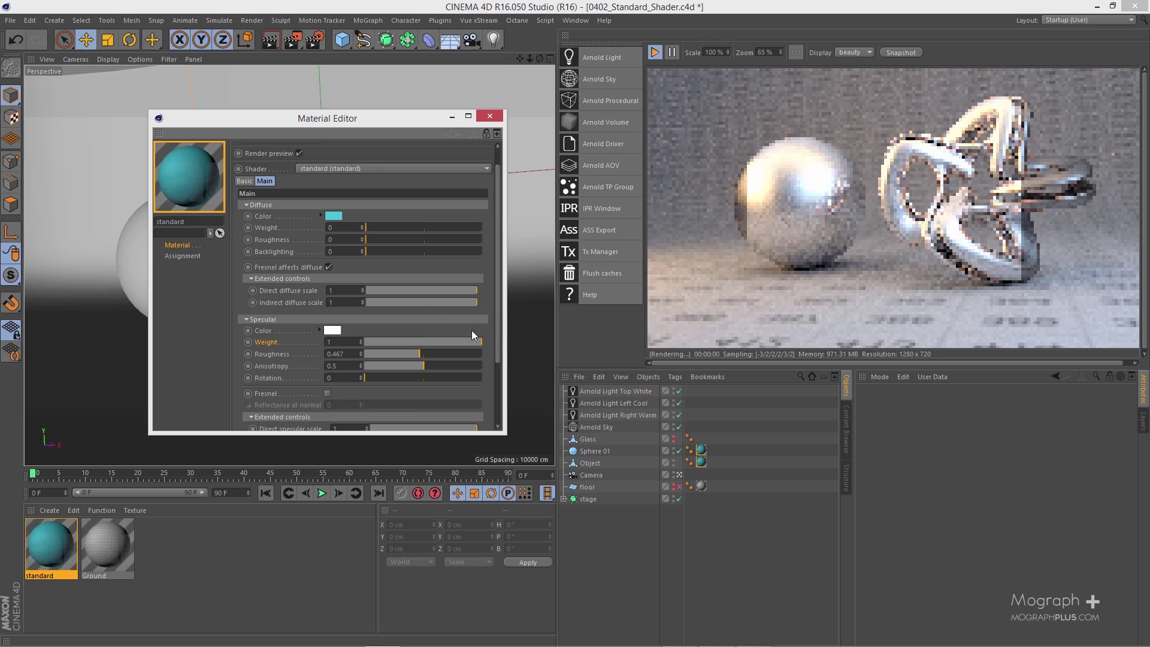
Change the specular color to the pinkish-red preset swatch.
scroll(298, 307, "down", 1)
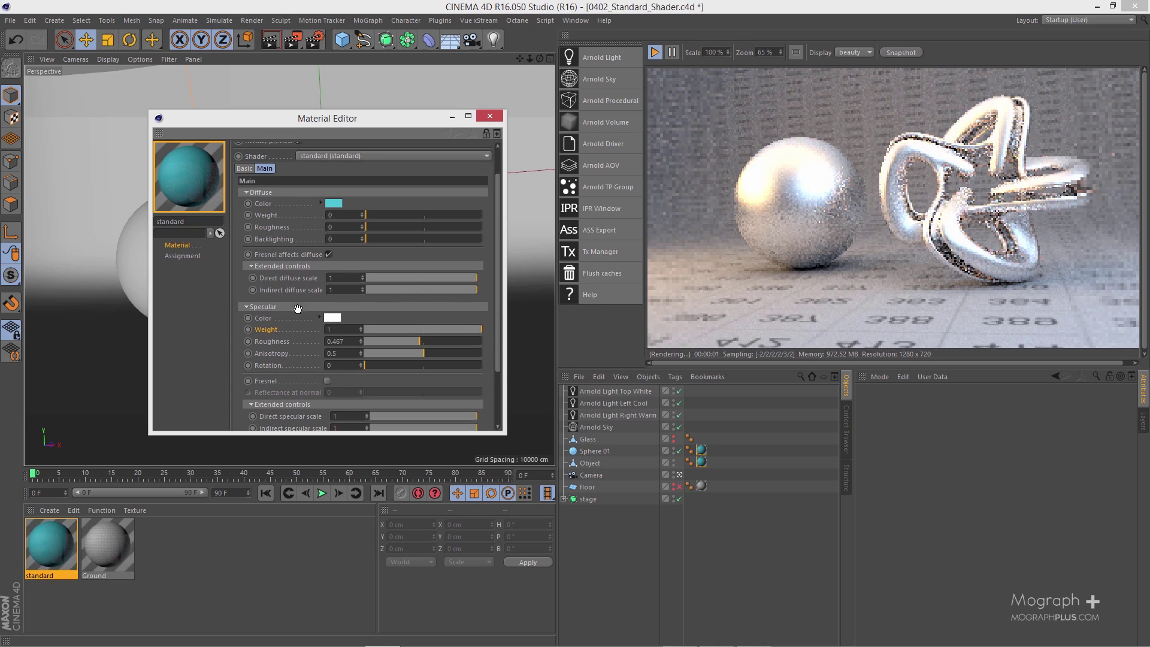
scroll(298, 308, "down", 1)
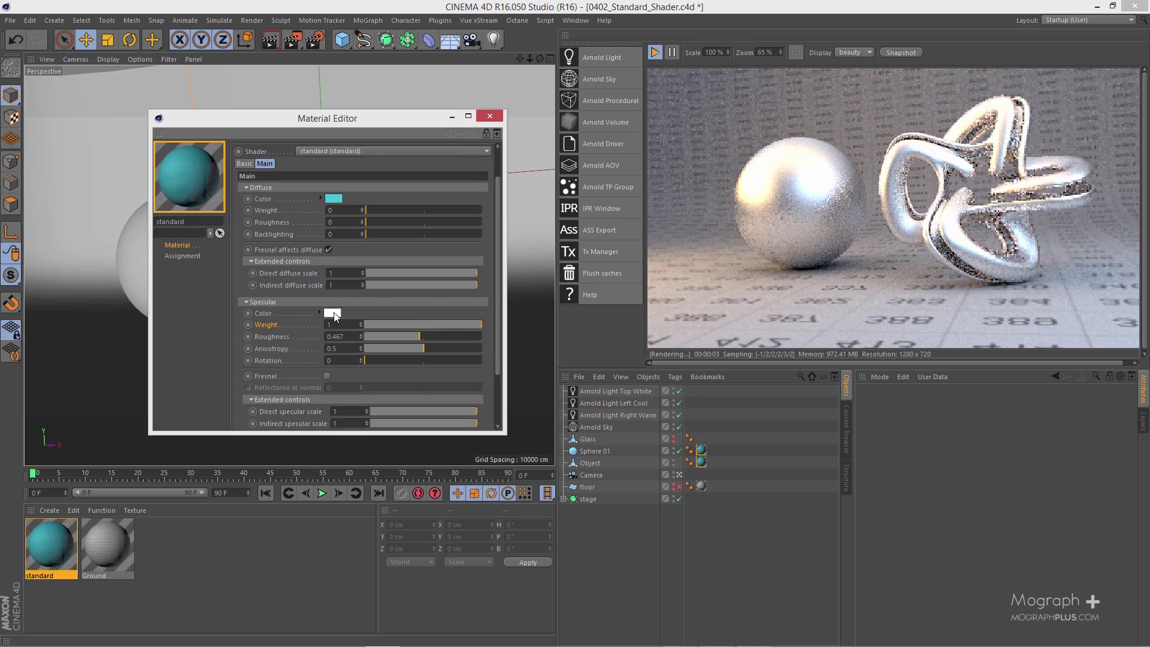
left_click(333, 314)
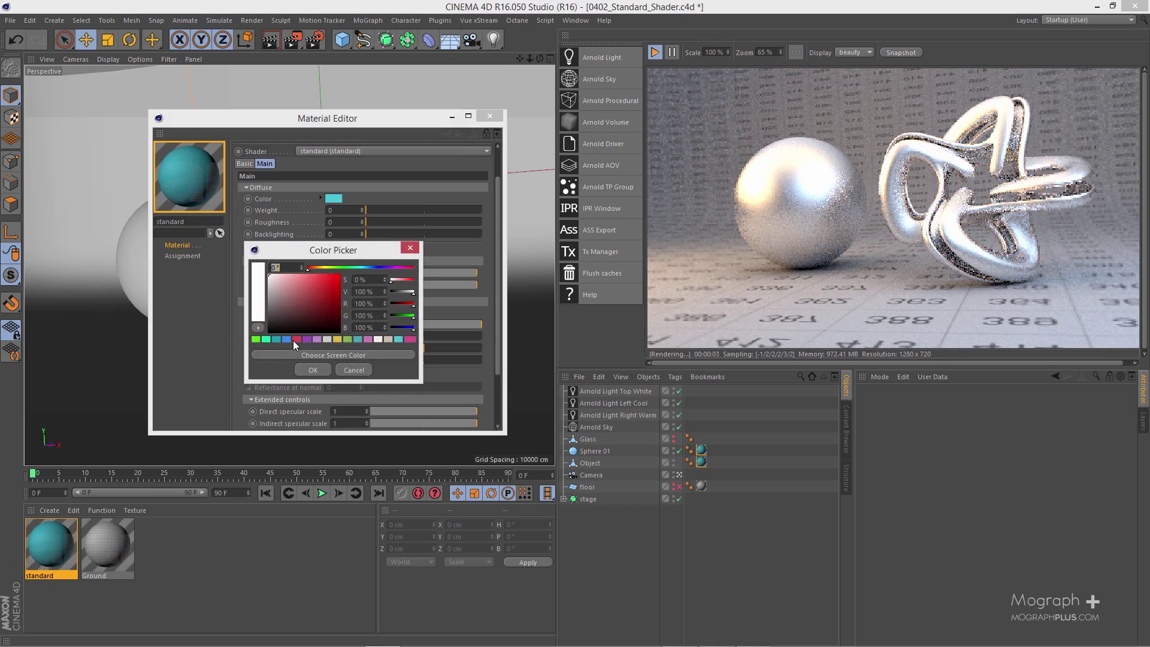
left_click(294, 339)
left_click(312, 370)
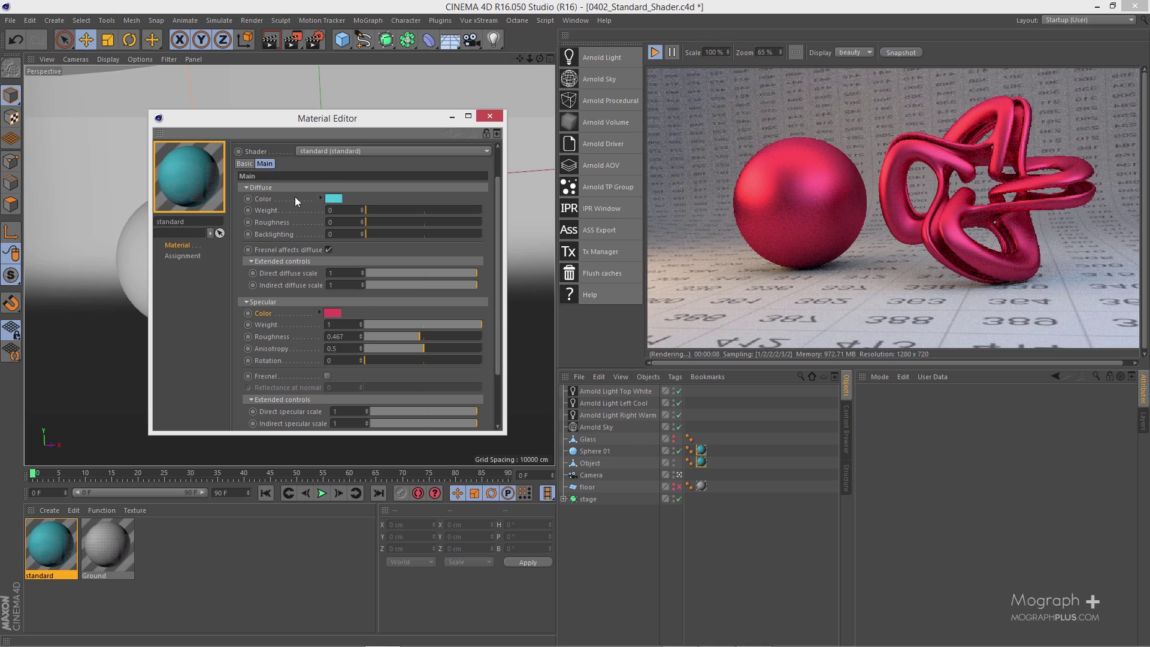
In the material's shader network, connect the Dirt07 texture to the standard shader's specular weight, and move the editor clear of the render.
scroll(307, 247, "up", 2)
left_click(303, 160)
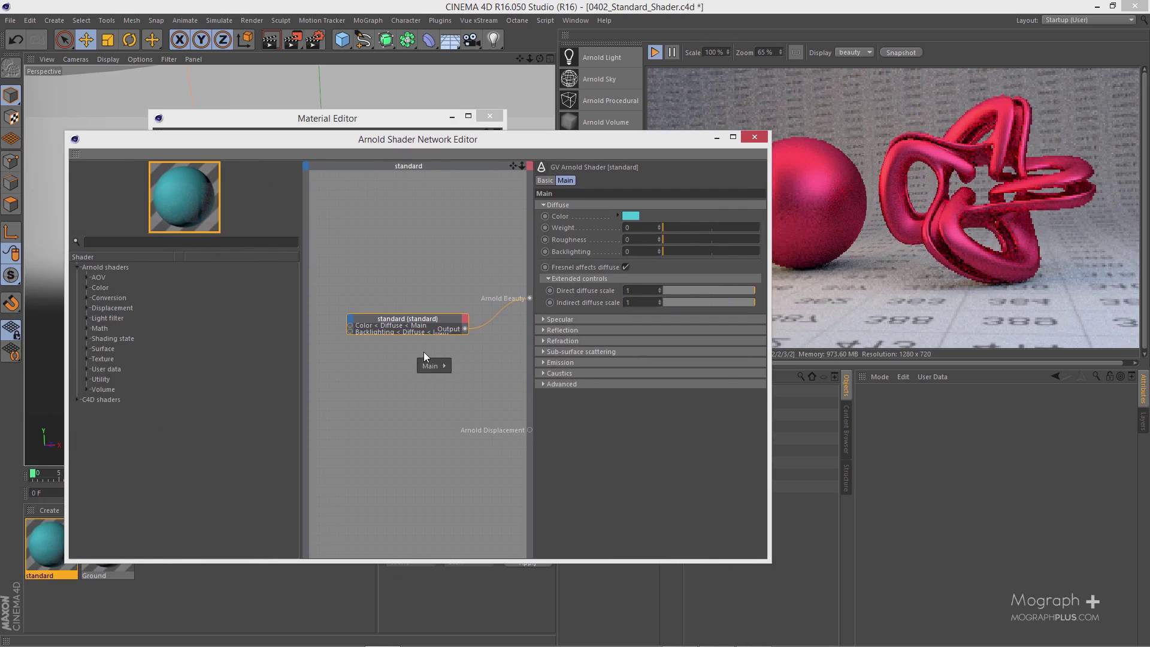
mouse_move(433, 365)
mouse_move(488, 377)
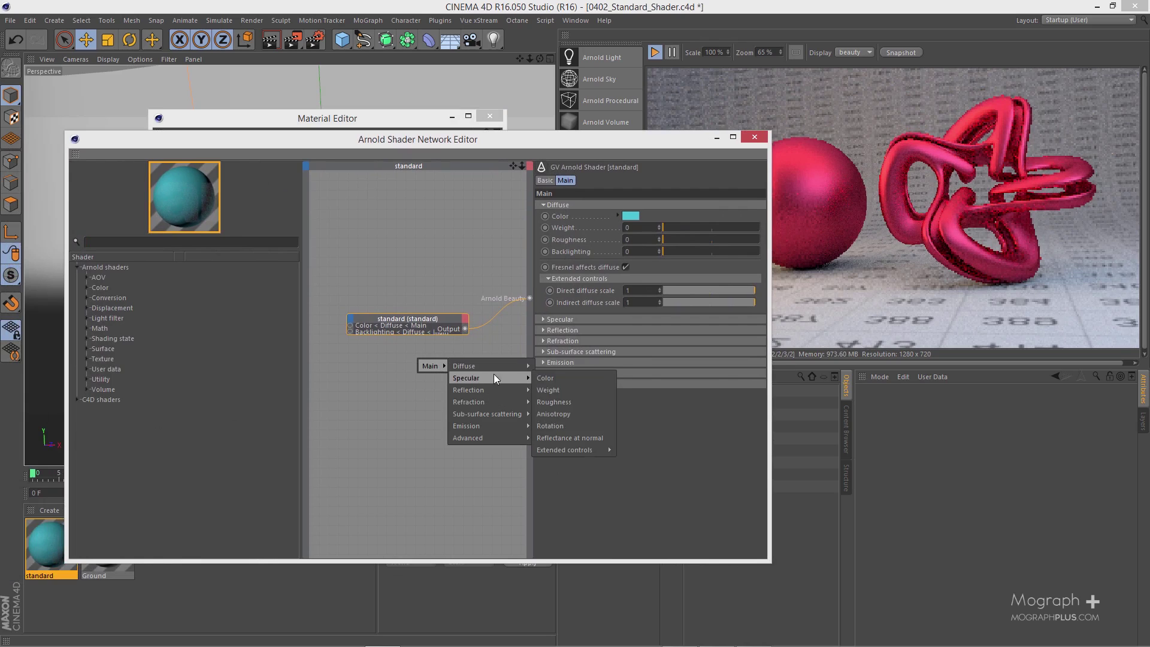
left_click(551, 389)
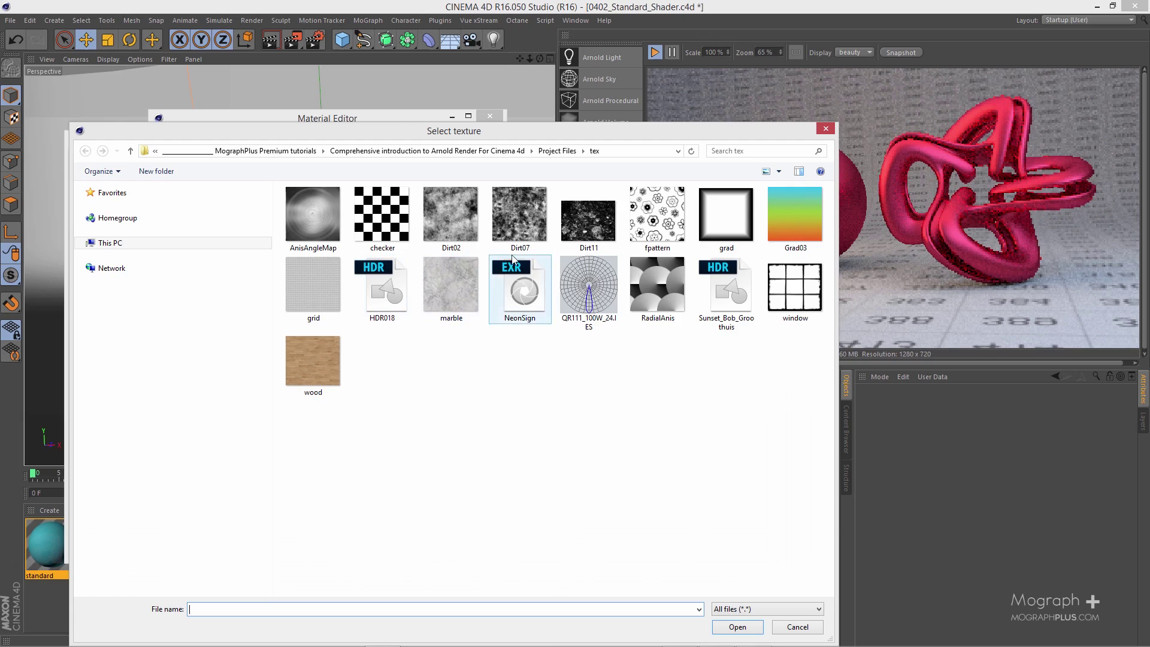
left_click(512, 229)
double_click(511, 228)
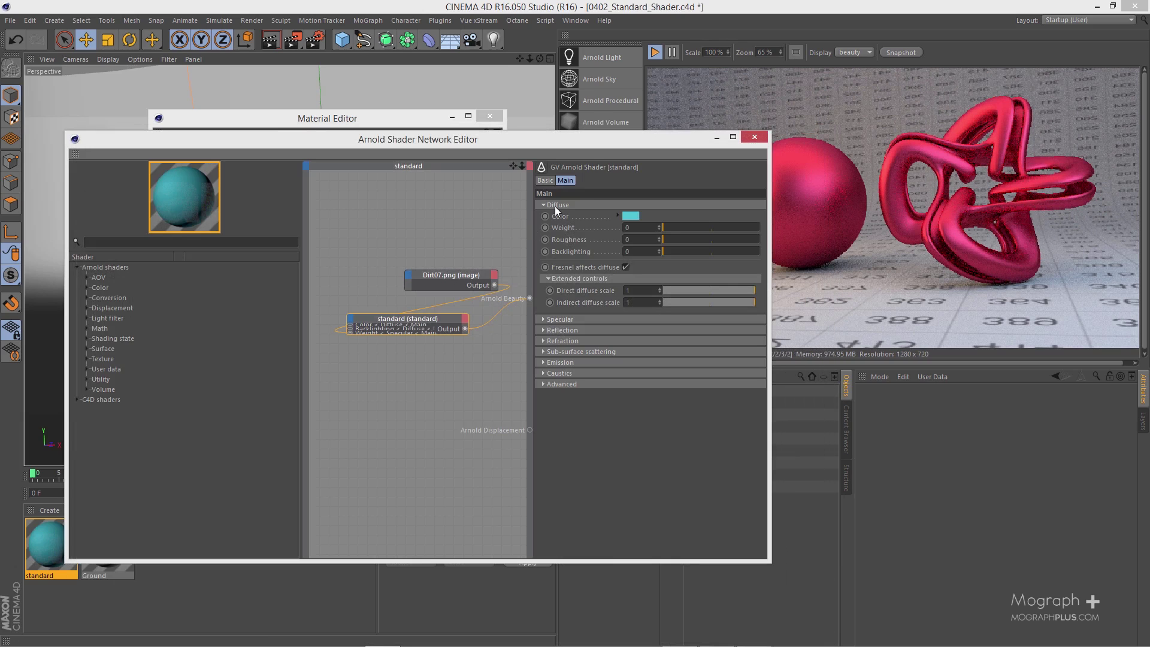
left_click_drag(602, 142, 422, 131)
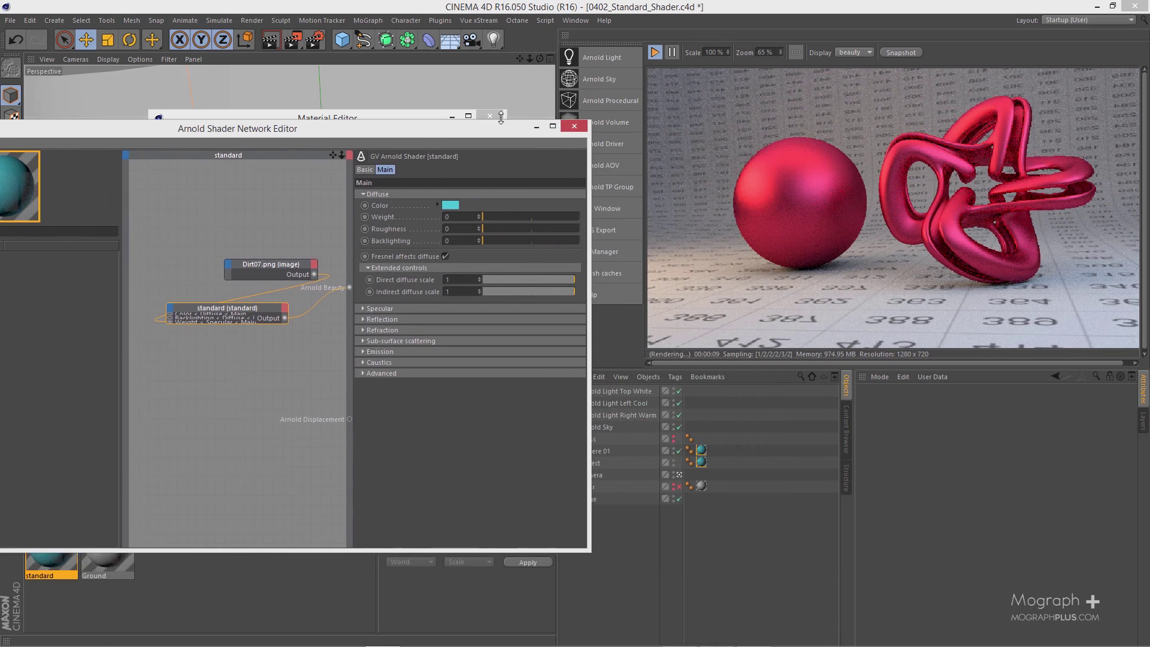
Restart the interactive render and zoom in on the sphere to inspect the textured specular weight.
left_click(655, 55)
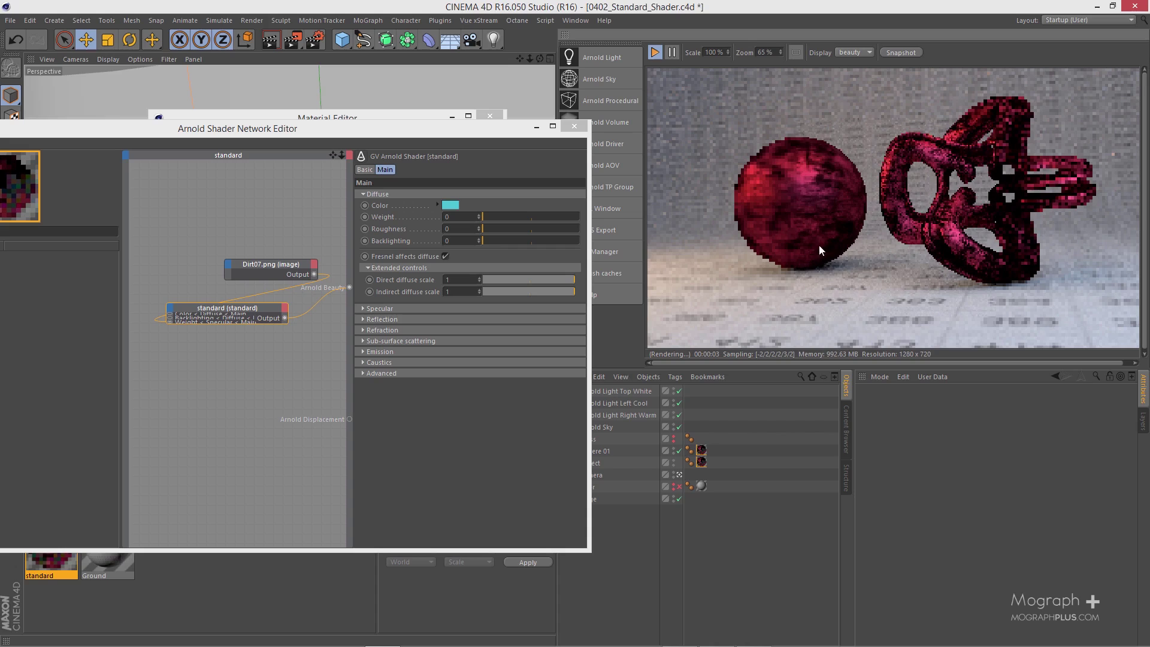
scroll(734, 202, "up", 1)
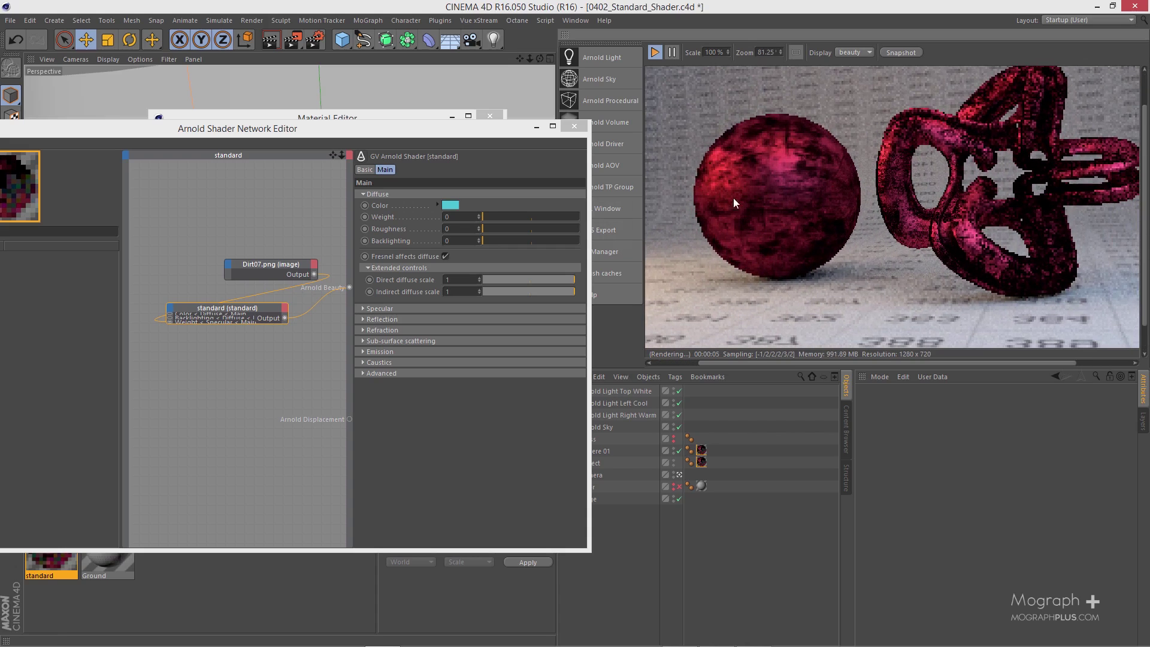
Rearrange the Dirt07 and standard nodes for a clearer network layout, and expand the standard shader's Specular settings.
left_click_drag(561, 133, 616, 156)
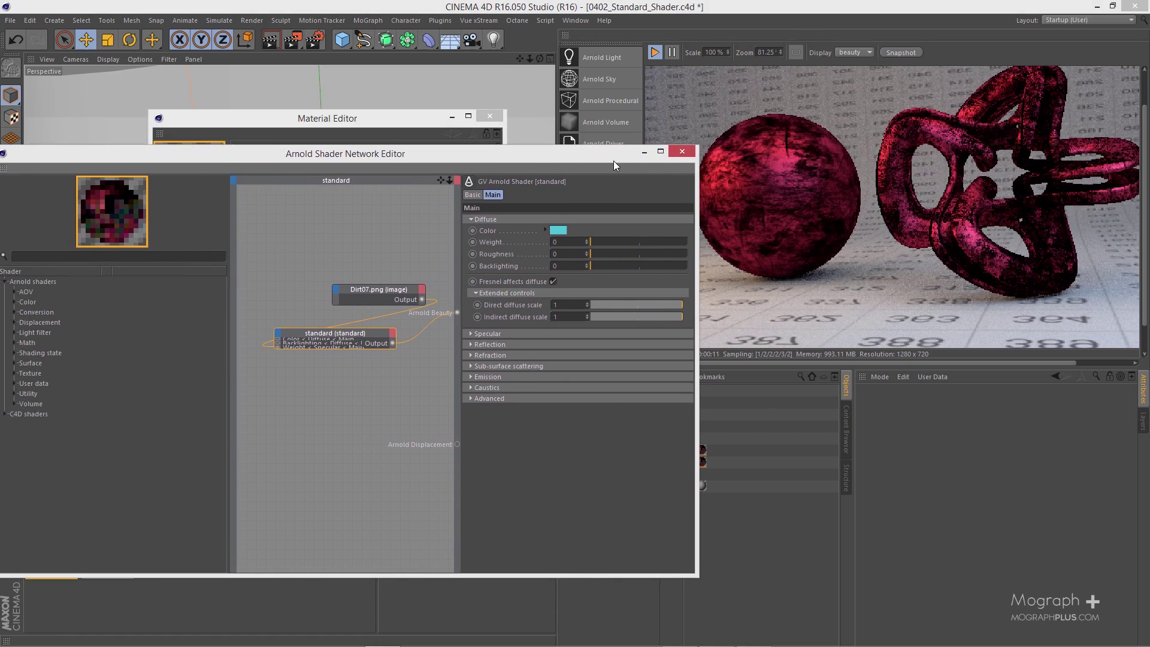
left_click_drag(377, 292, 275, 391)
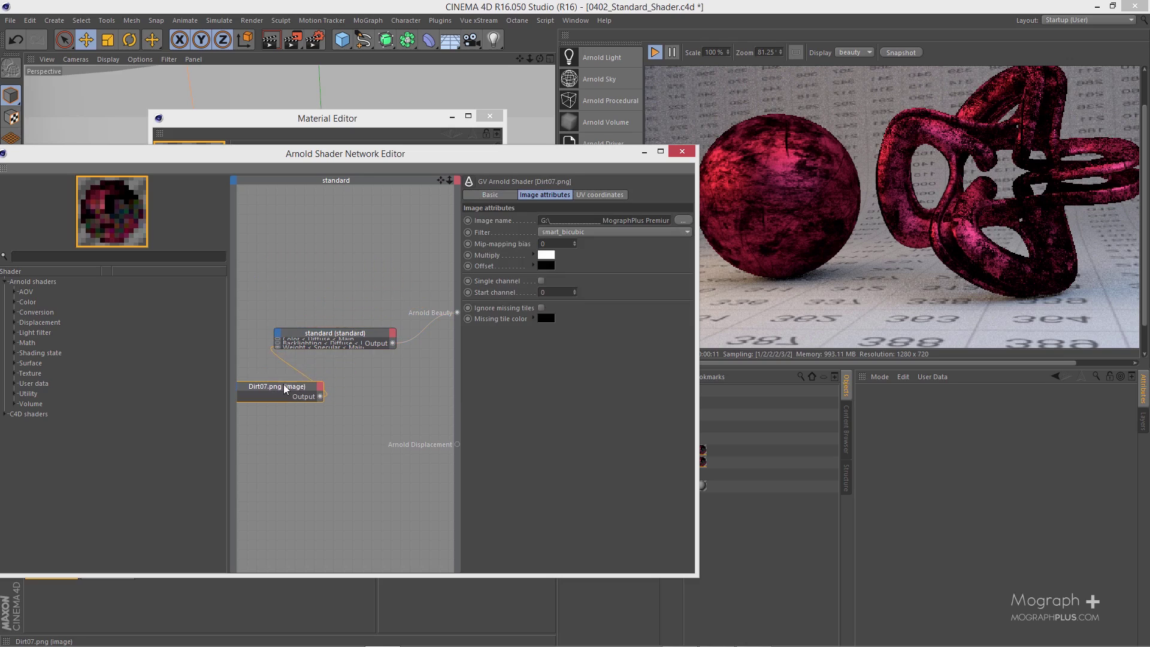
left_click(346, 329)
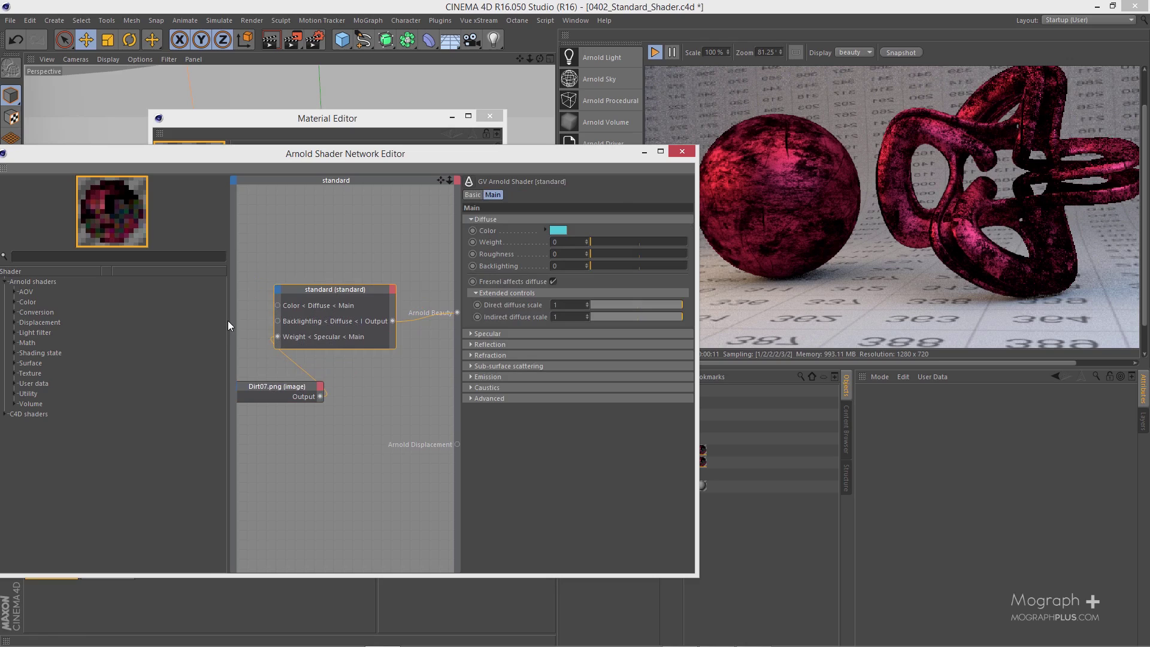
left_click_drag(228, 321, 148, 321)
left_click_drag(280, 287, 277, 273)
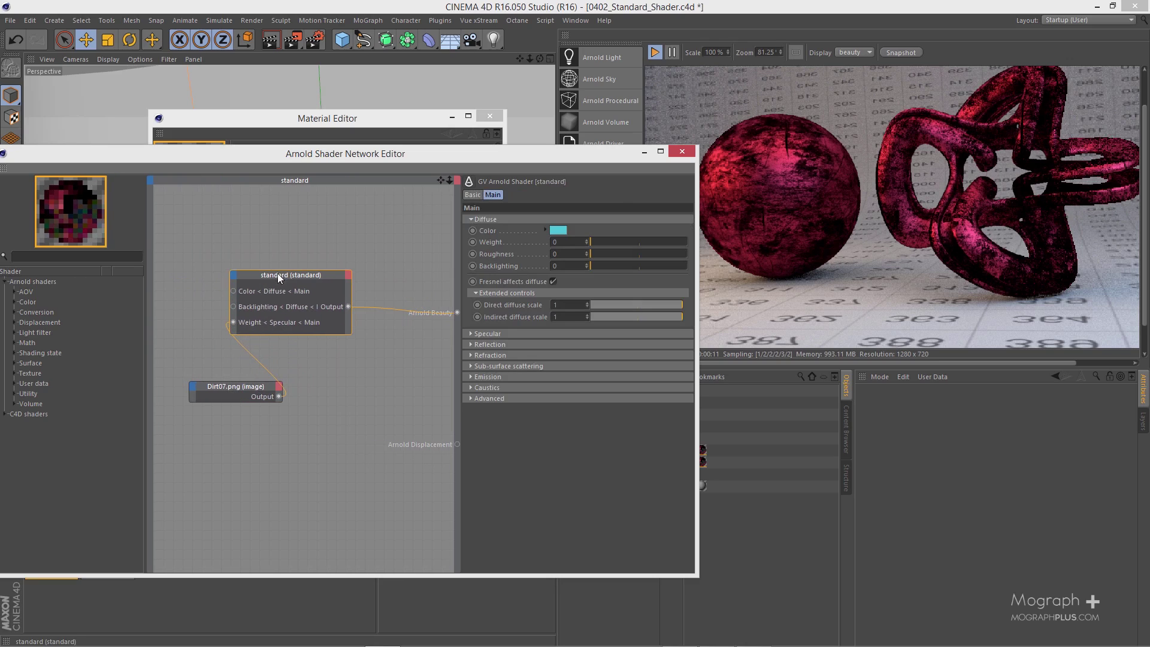
left_click(494, 333)
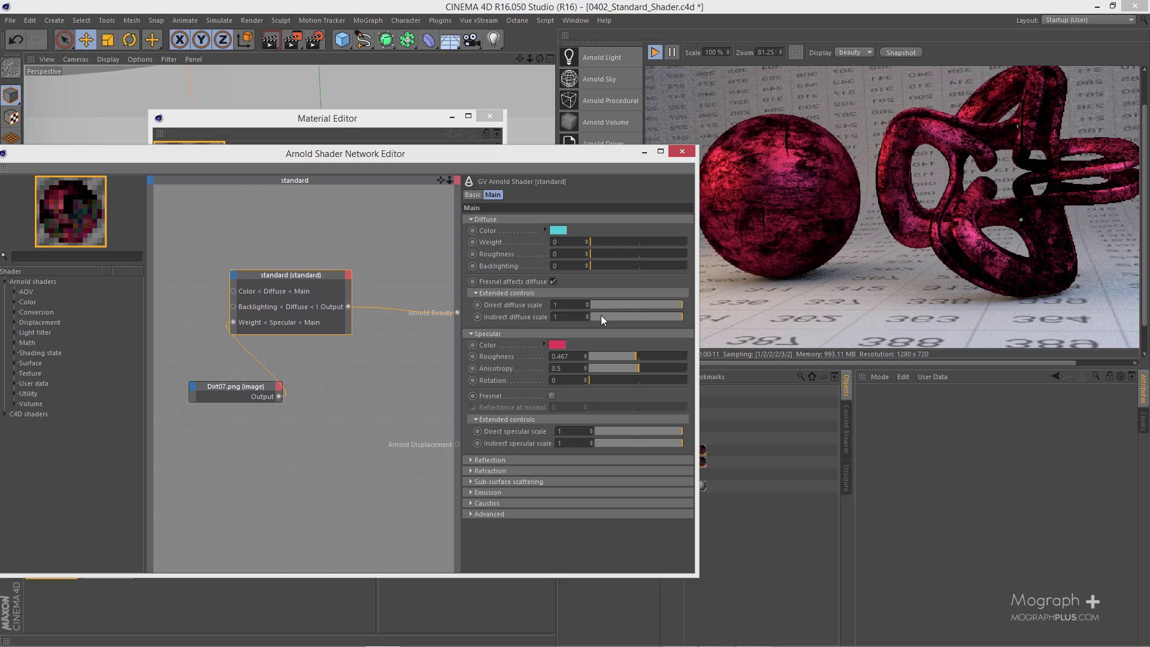
left_click_drag(599, 153, 556, 124)
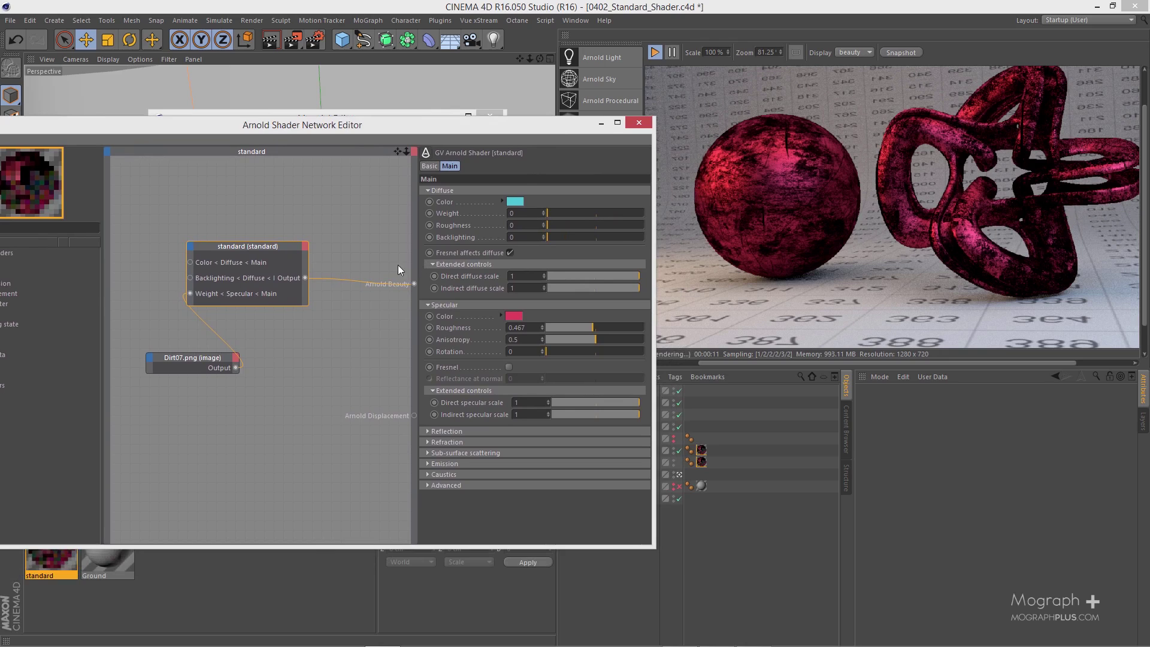
left_click_drag(254, 254, 299, 242)
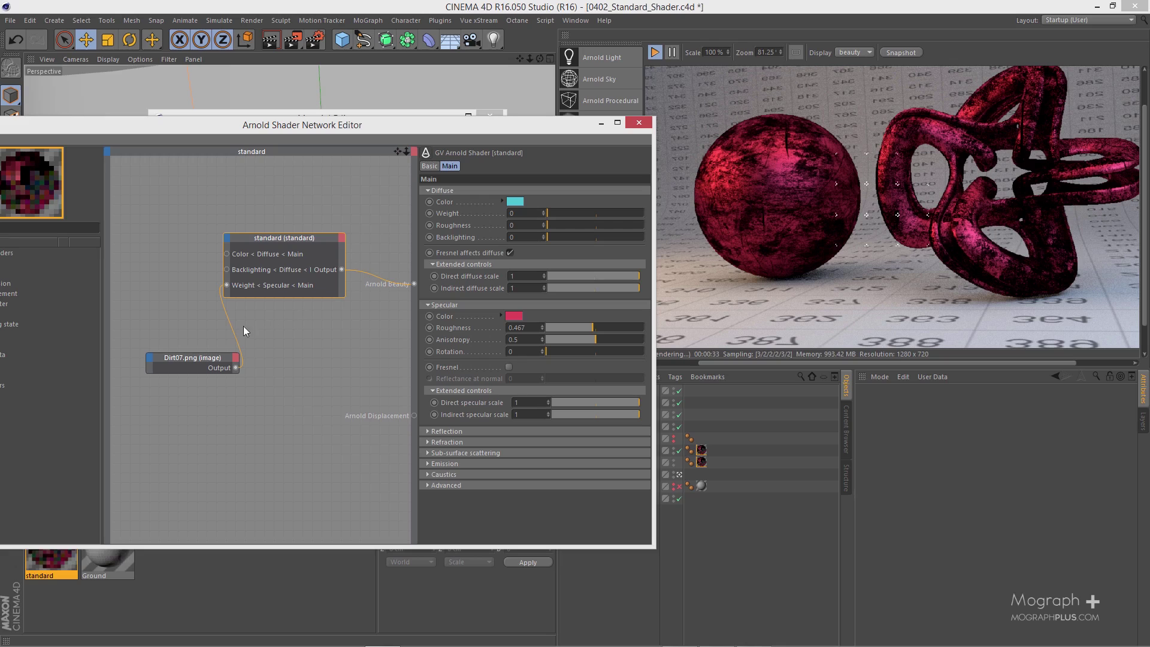
Delete the Dirt07 image node from the shader network and reset the specular color to its default.
left_click(184, 359)
key("Delete")
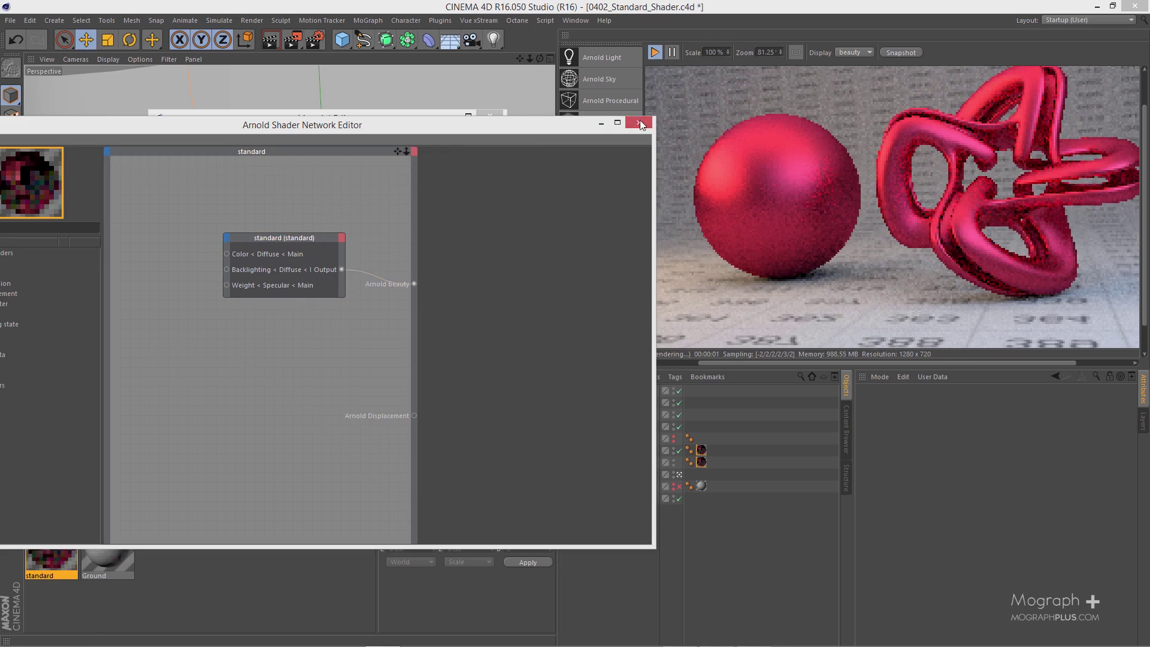
left_click(639, 122)
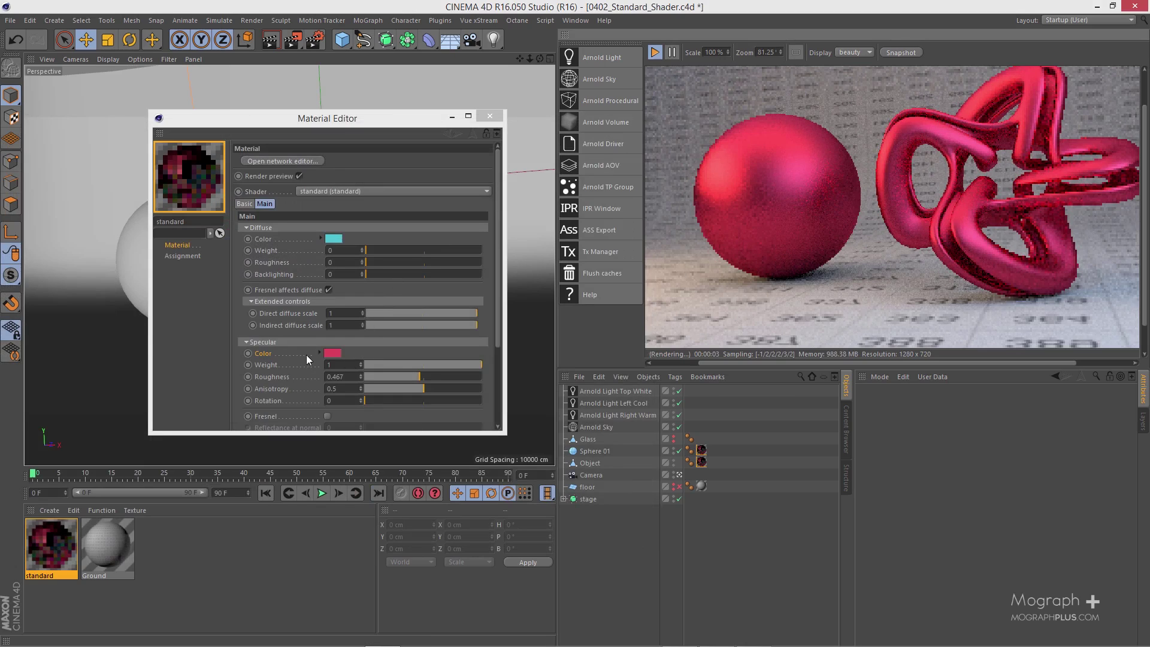
right_click(275, 352)
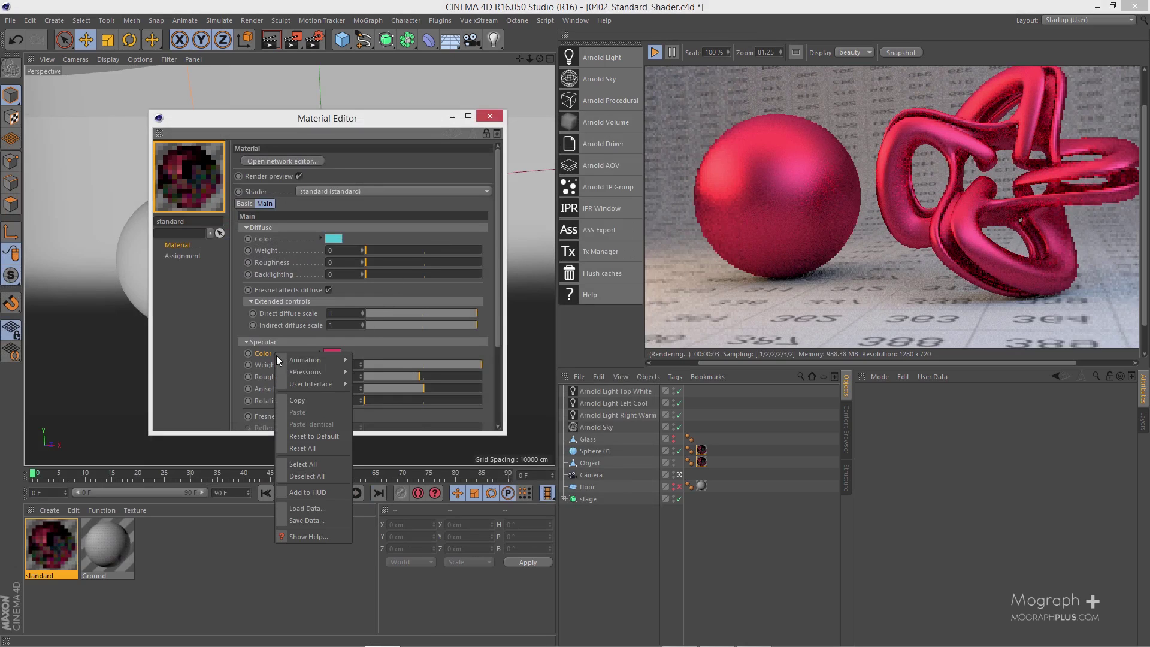
left_click(324, 432)
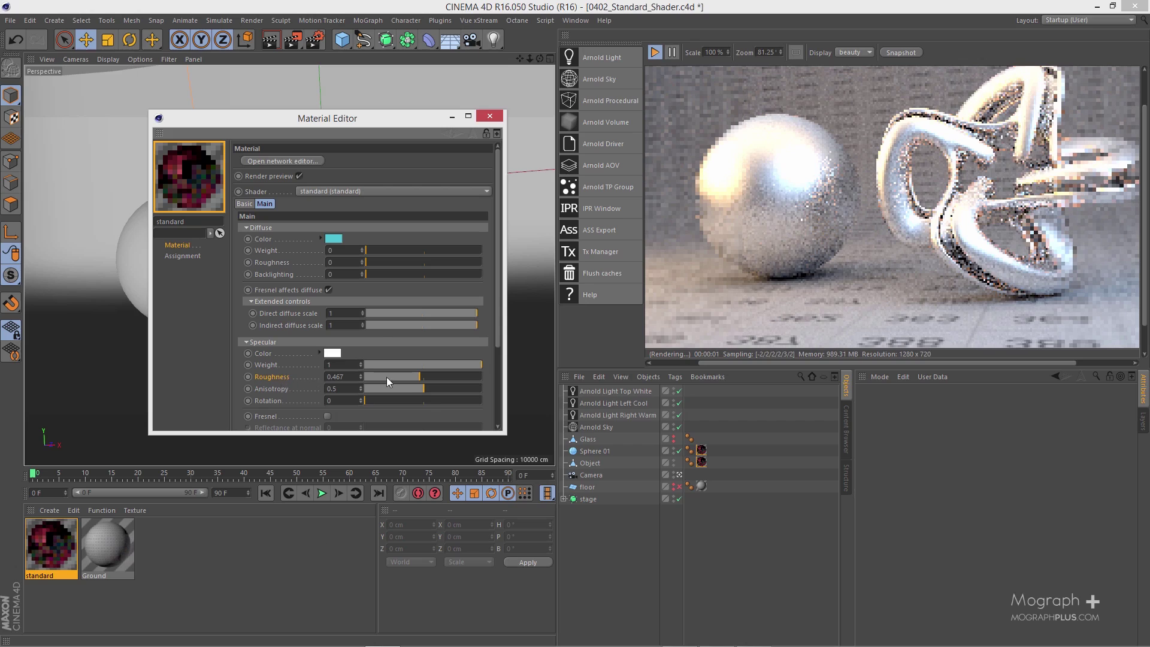
Set the specular roughness to 0 to check the effect in the render, and raise it partway again.
scroll(818, 186, "down", 1)
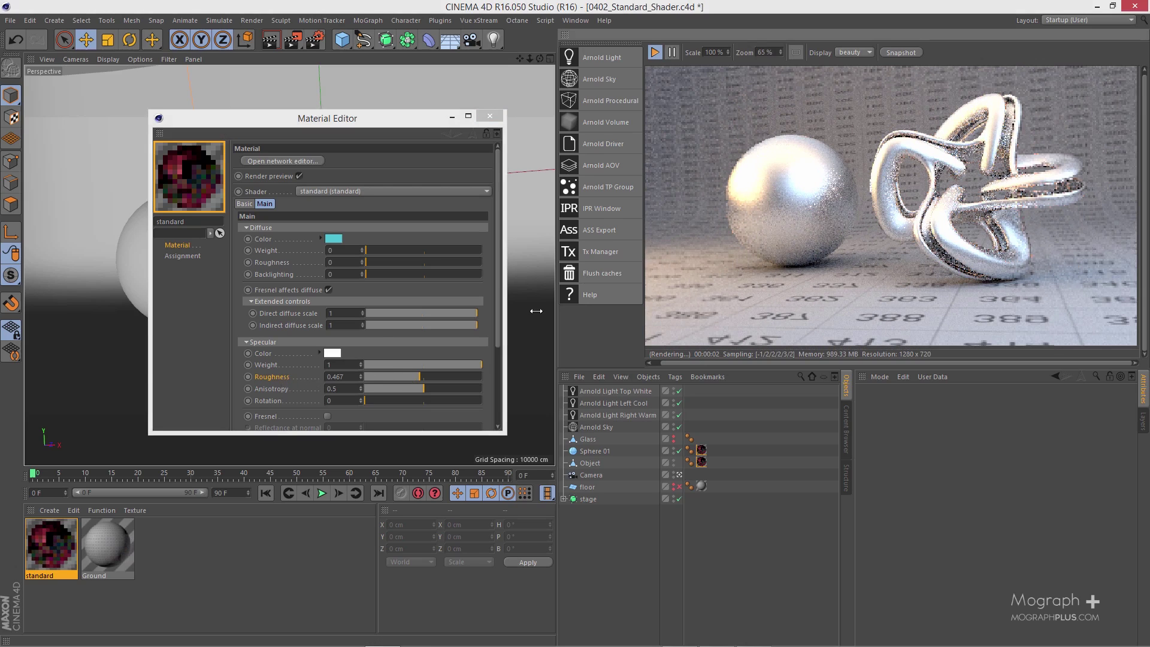
left_click_drag(382, 375, 345, 376)
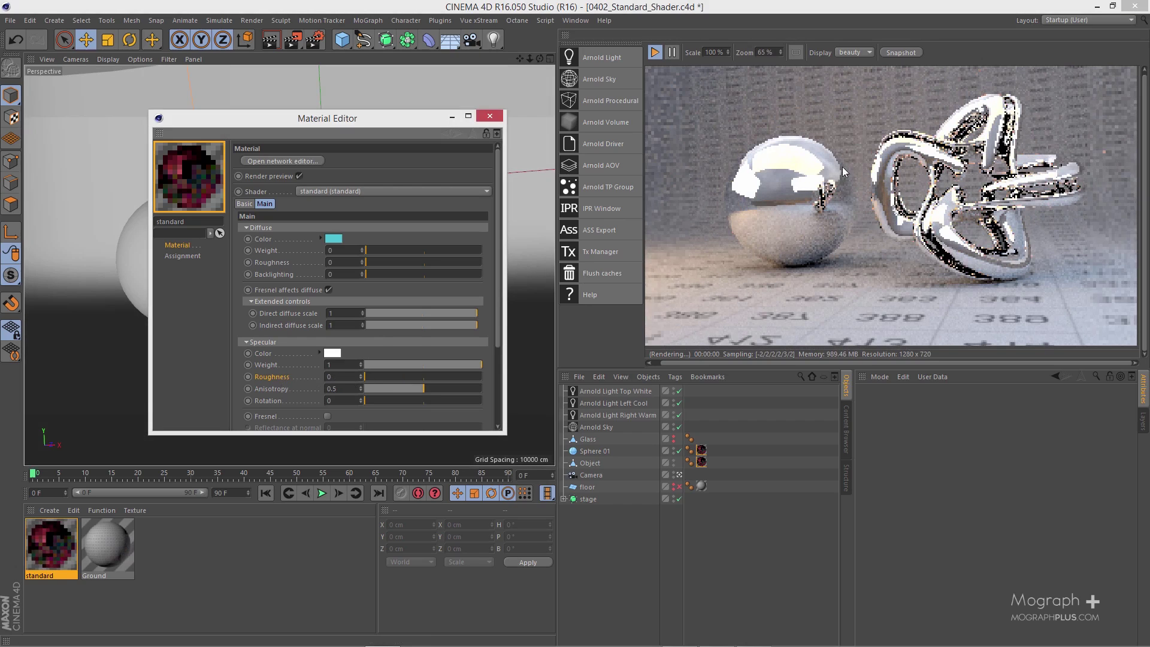
left_click(394, 378)
mouse_move(394, 378)
left_mouse_down()
mouse_move(472, 376)
mouse_move(354, 376)
mouse_move(383, 375)
mouse_move(365, 372)
mouse_move(377, 318)
left_mouse_up()
In the material's shader network, connect the checker texture to the standard shader's specular roughness and space out the two nodes.
left_click(319, 163)
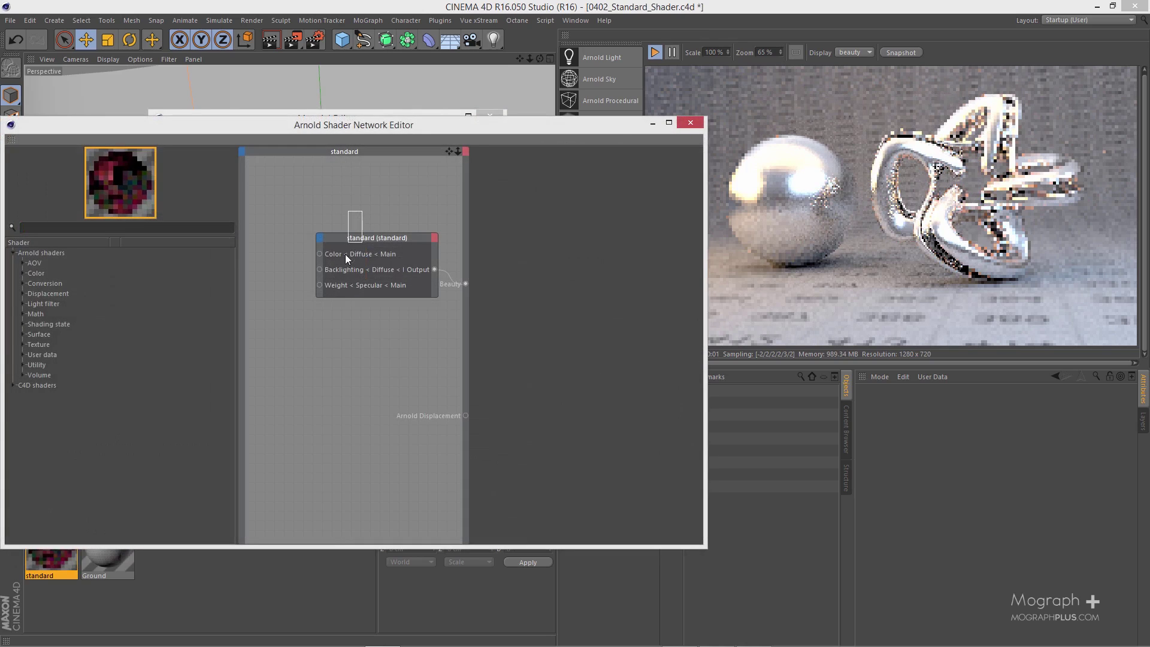
left_click_drag(346, 255, 338, 300)
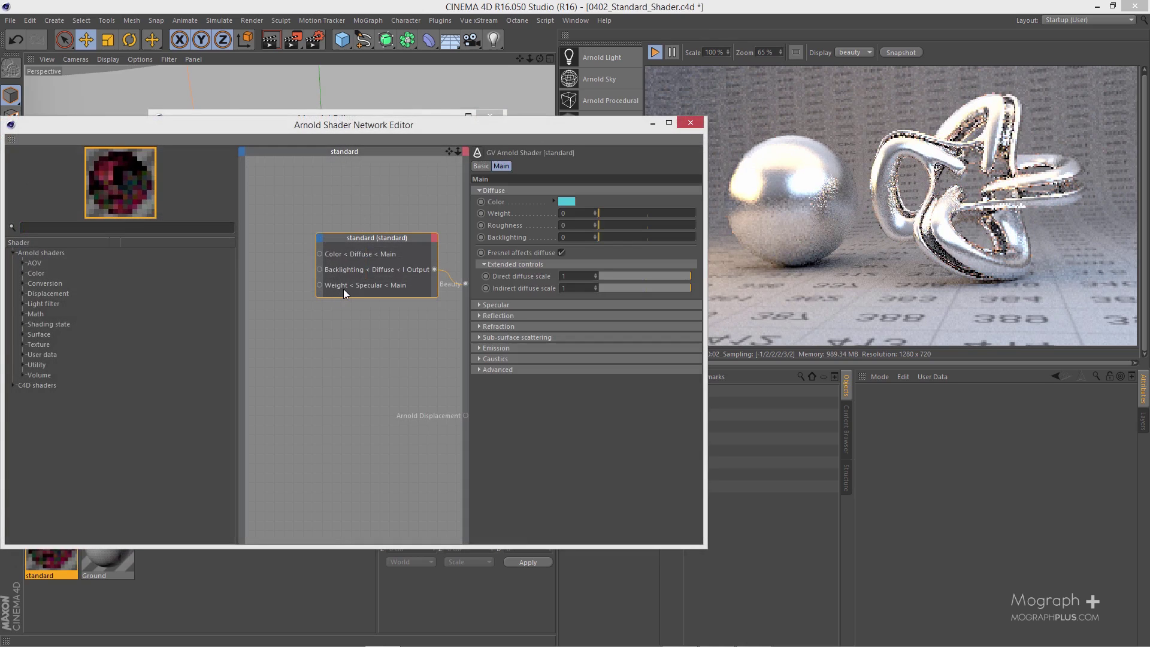
mouse_move(347, 295)
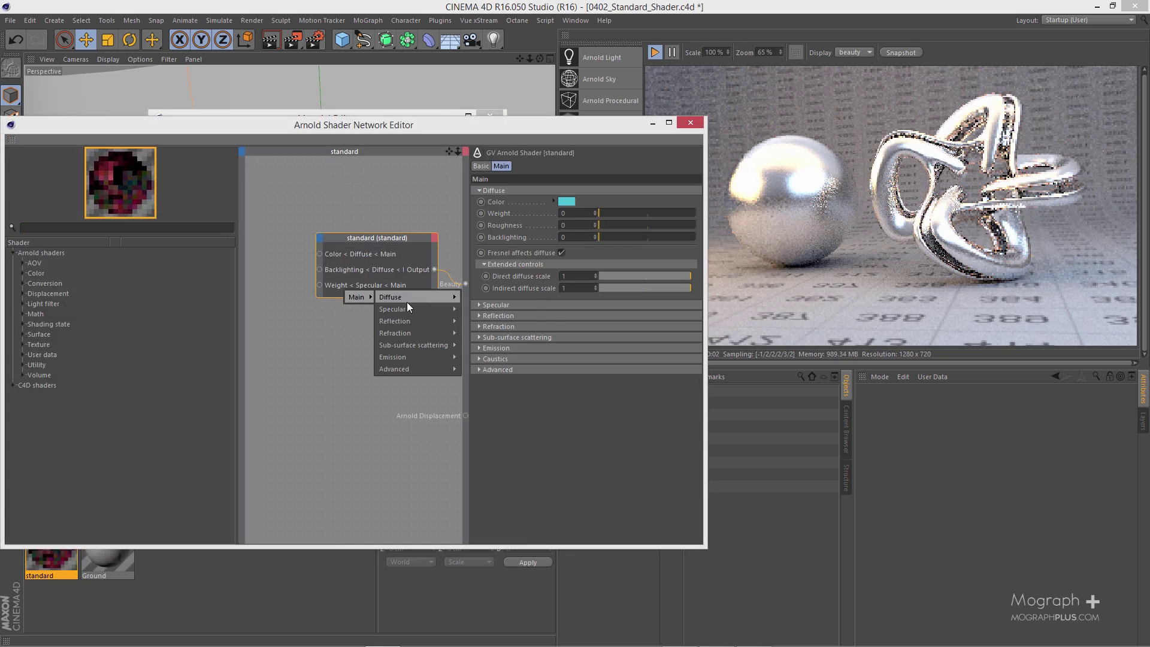
mouse_move(446, 309)
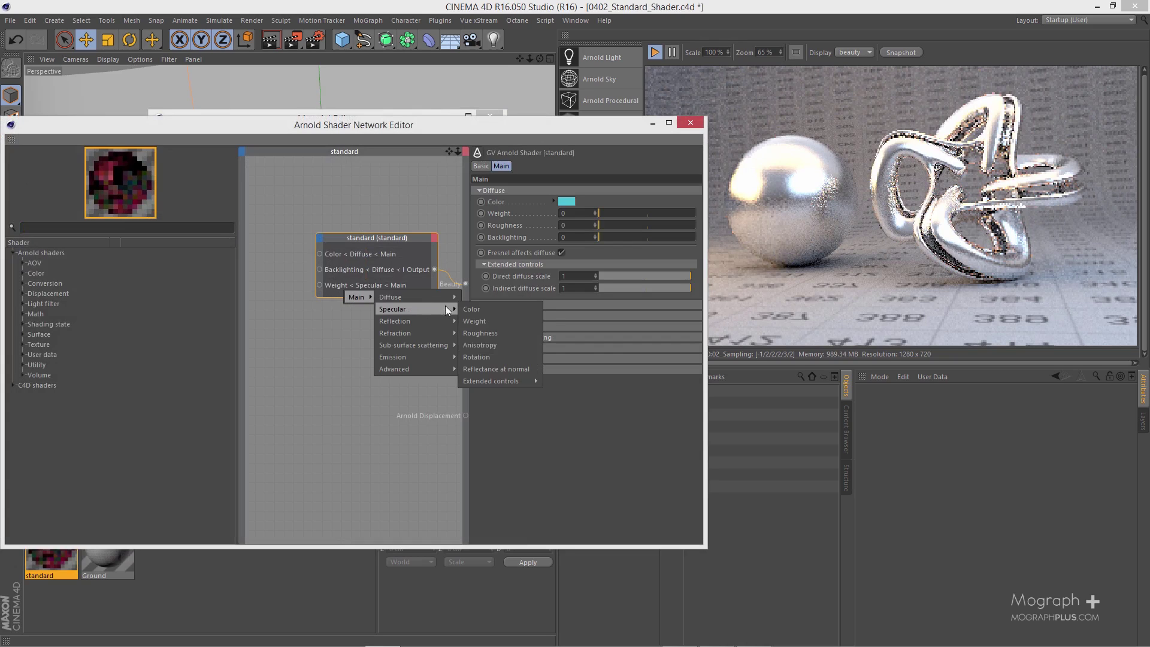
left_click(510, 333)
left_click(510, 332)
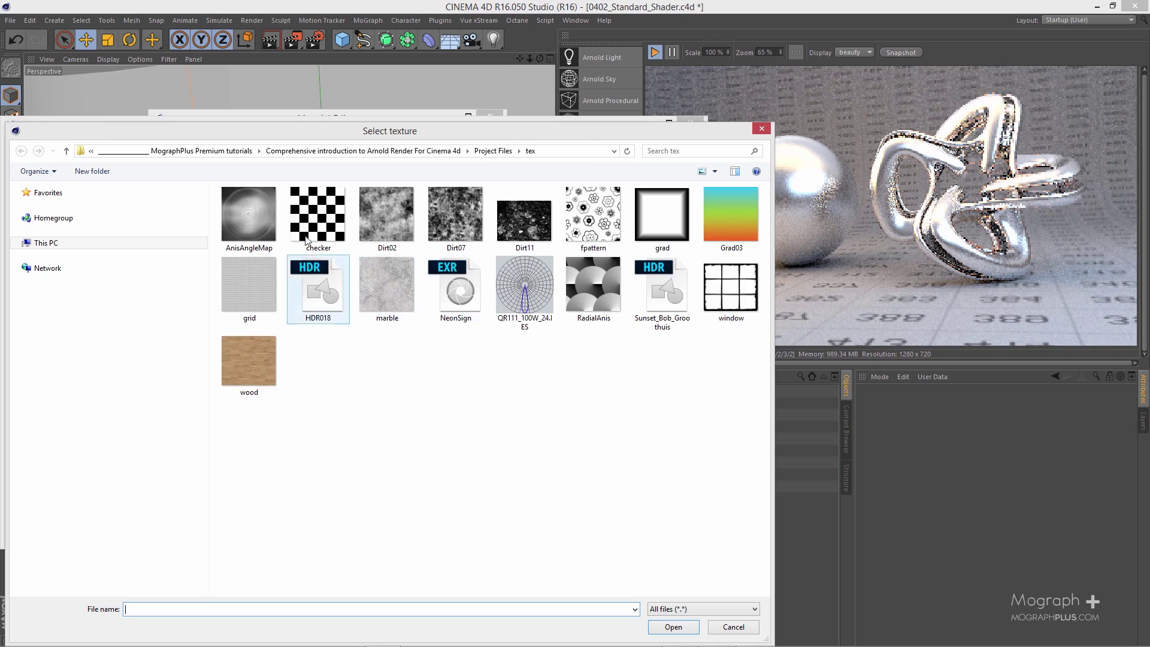
double_click(316, 213)
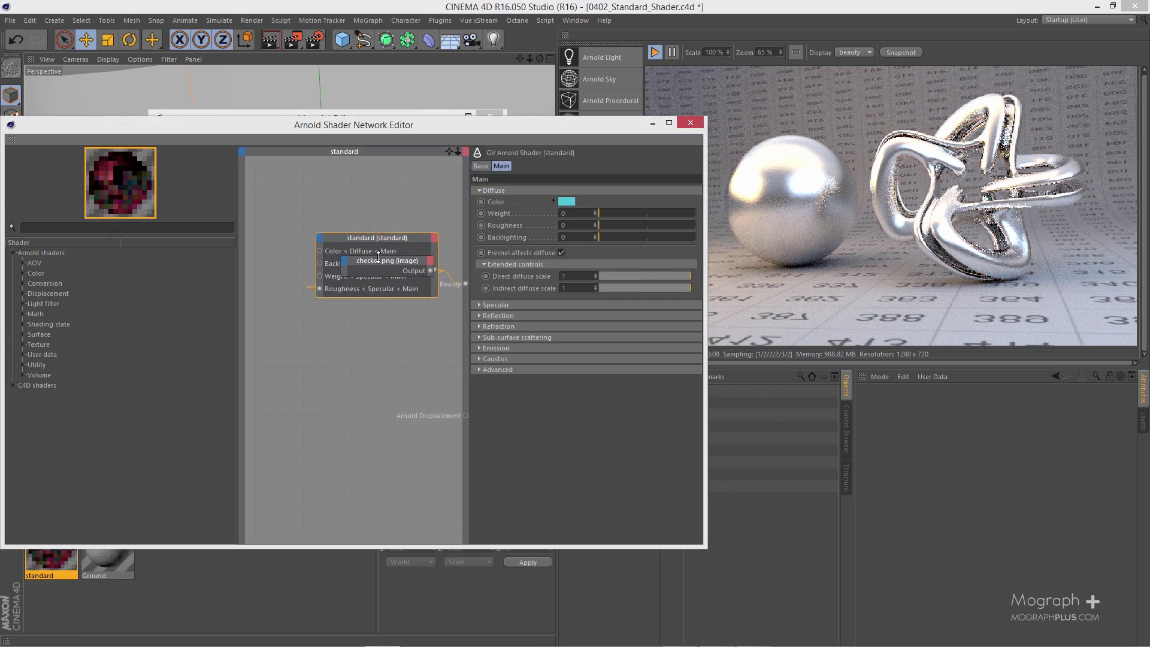
left_click_drag(378, 255, 282, 170)
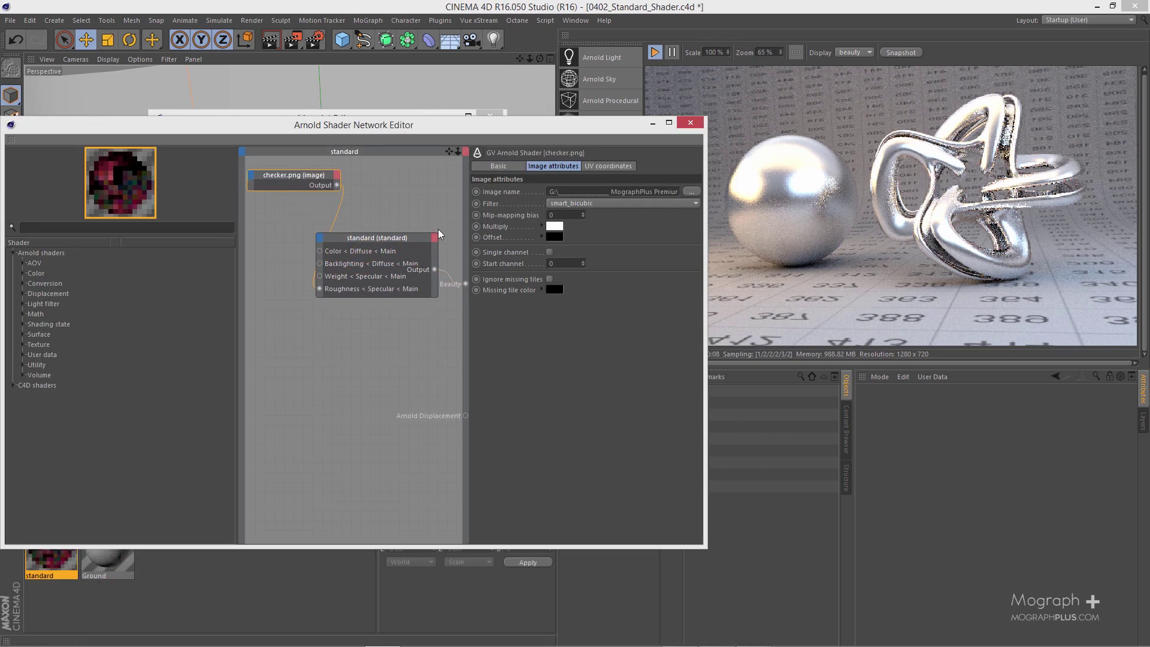
left_click_drag(395, 240, 417, 291)
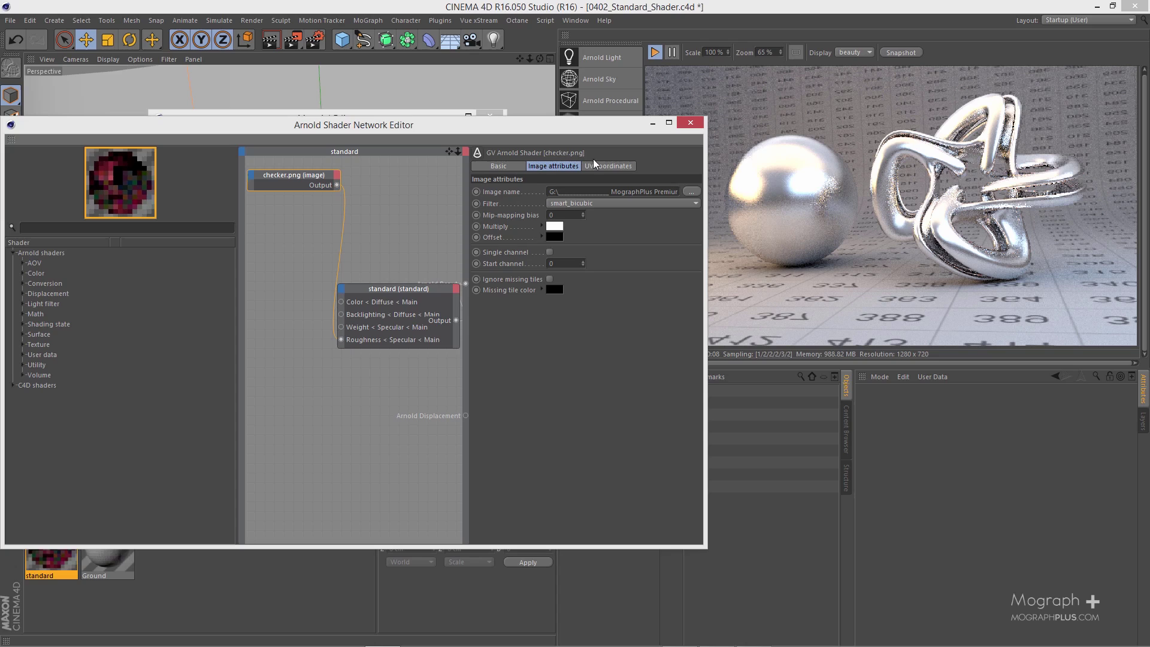
Set the checker texture's Scale U to 2 and restart the interactive render to inspect the varying roughness on the sphere.
left_click(596, 166)
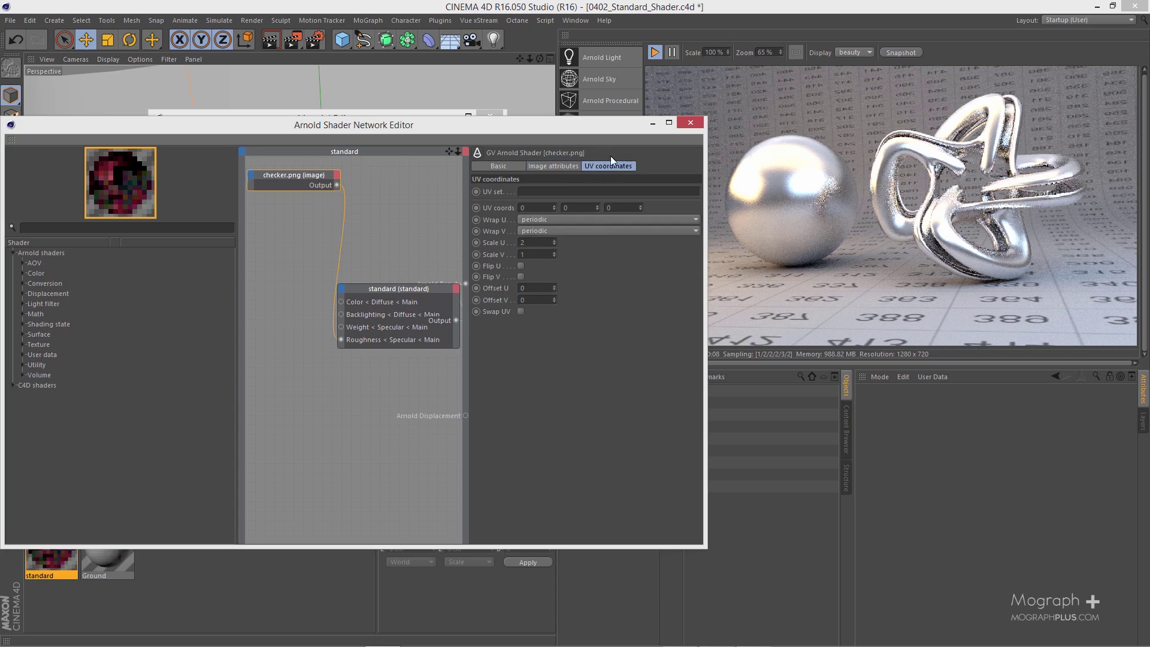
left_click(652, 52)
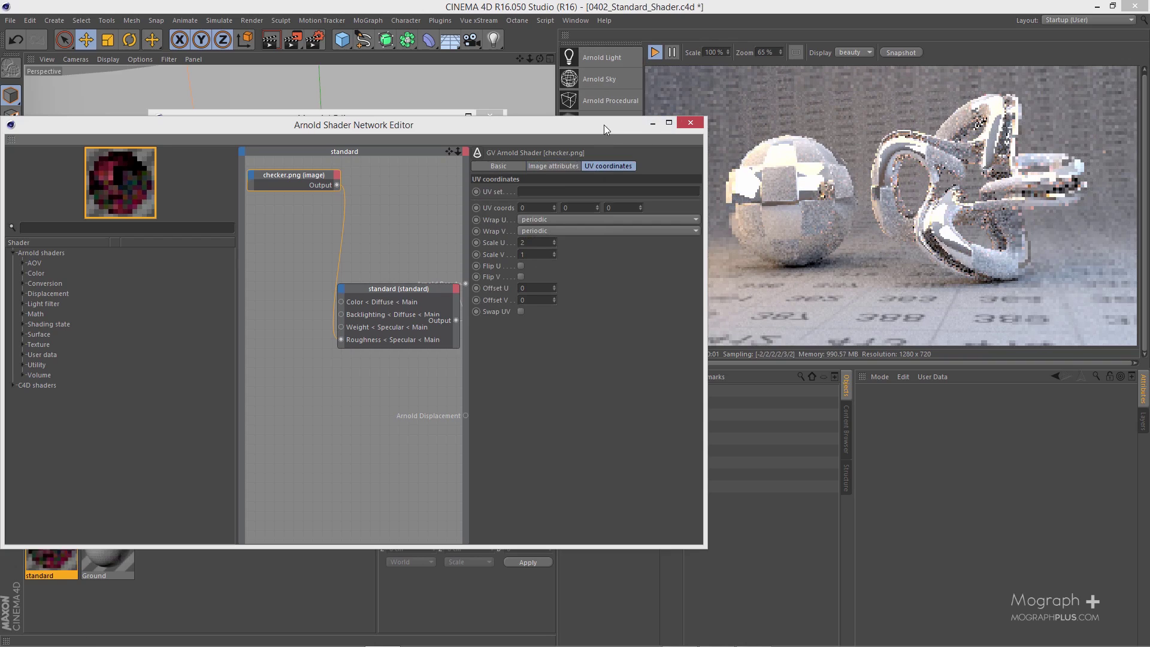
left_click_drag(604, 124, 458, 140)
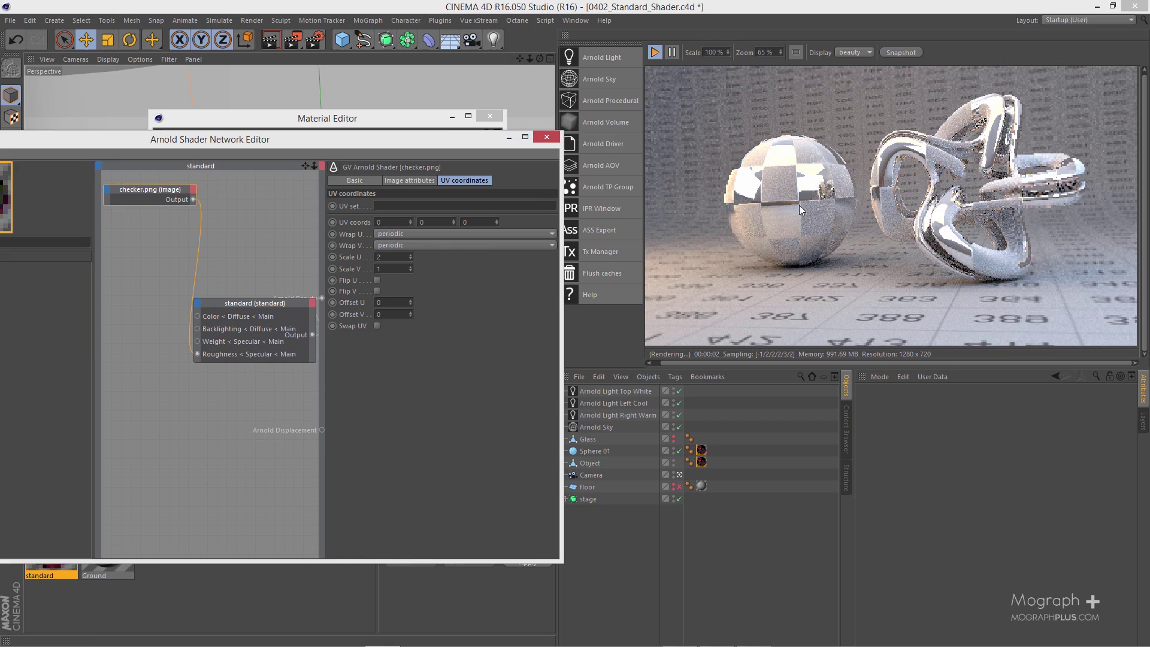
scroll(758, 200, "up", 1)
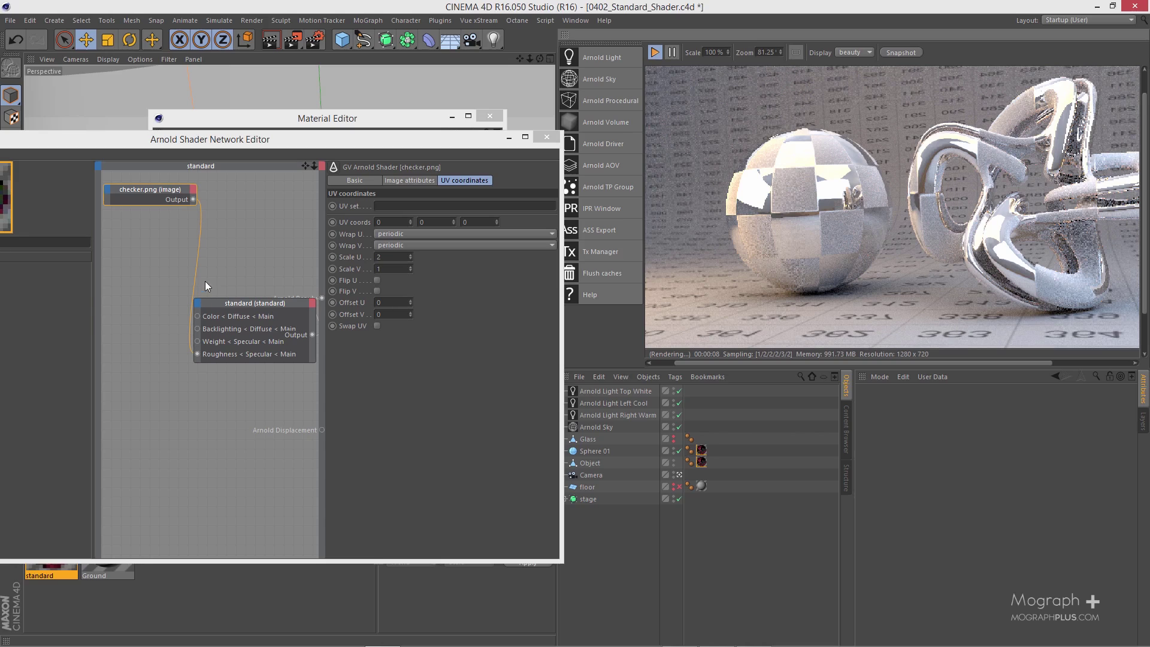
Replace the checker image in the roughness texture node with Dirt07.
left_click(161, 183)
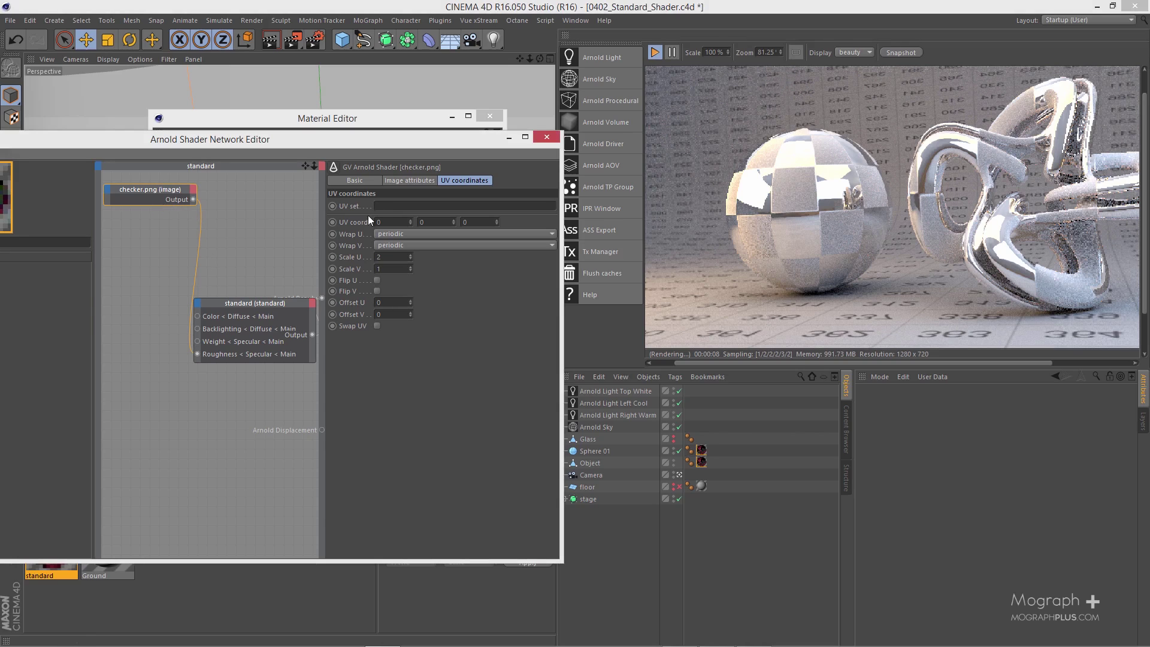
left_click_drag(156, 192, 148, 254)
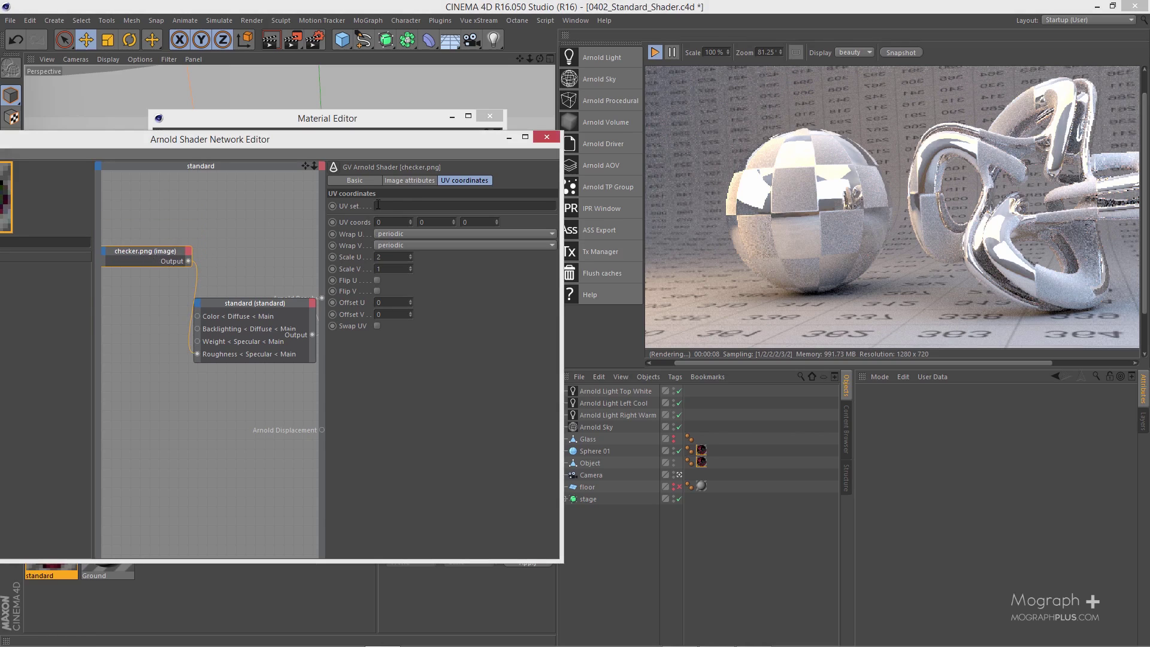
left_click(408, 181)
left_click(548, 205)
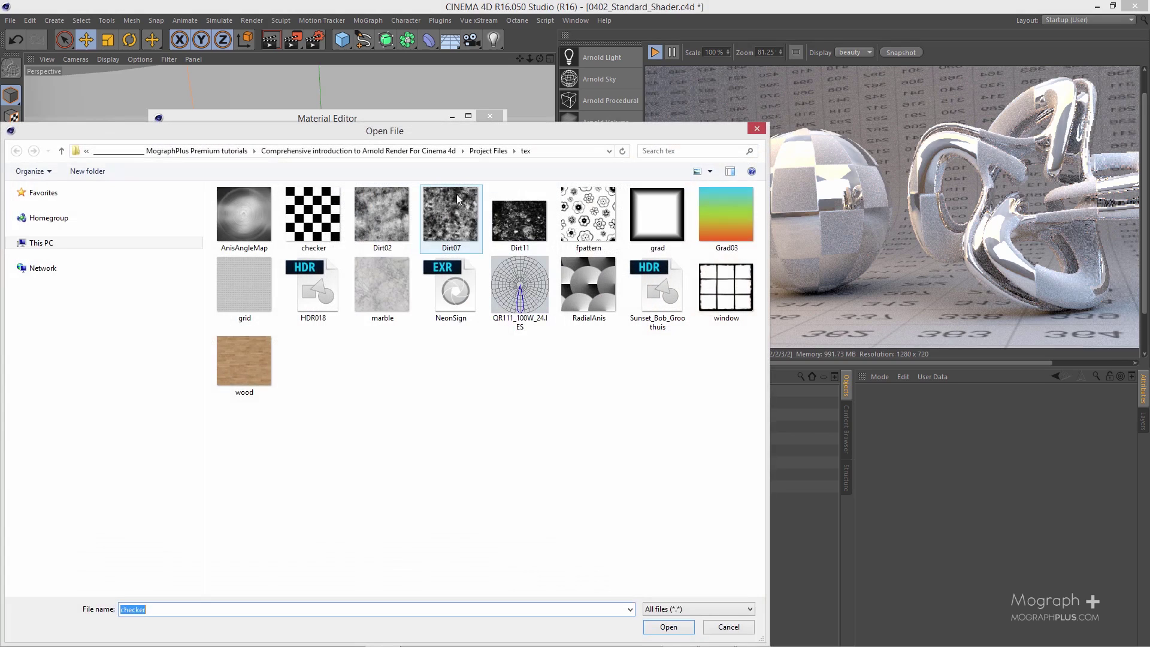
double_click(450, 220)
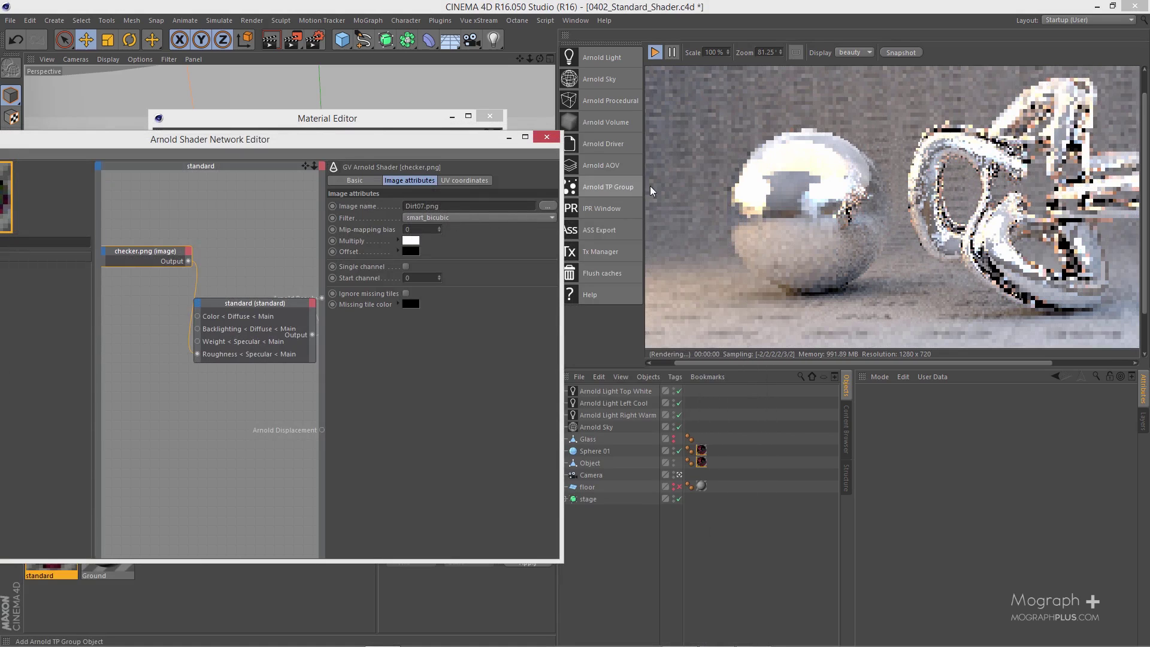
Move the network editor, widen its node area and set the image node apart from the standard node.
left_click_drag(367, 144, 523, 125)
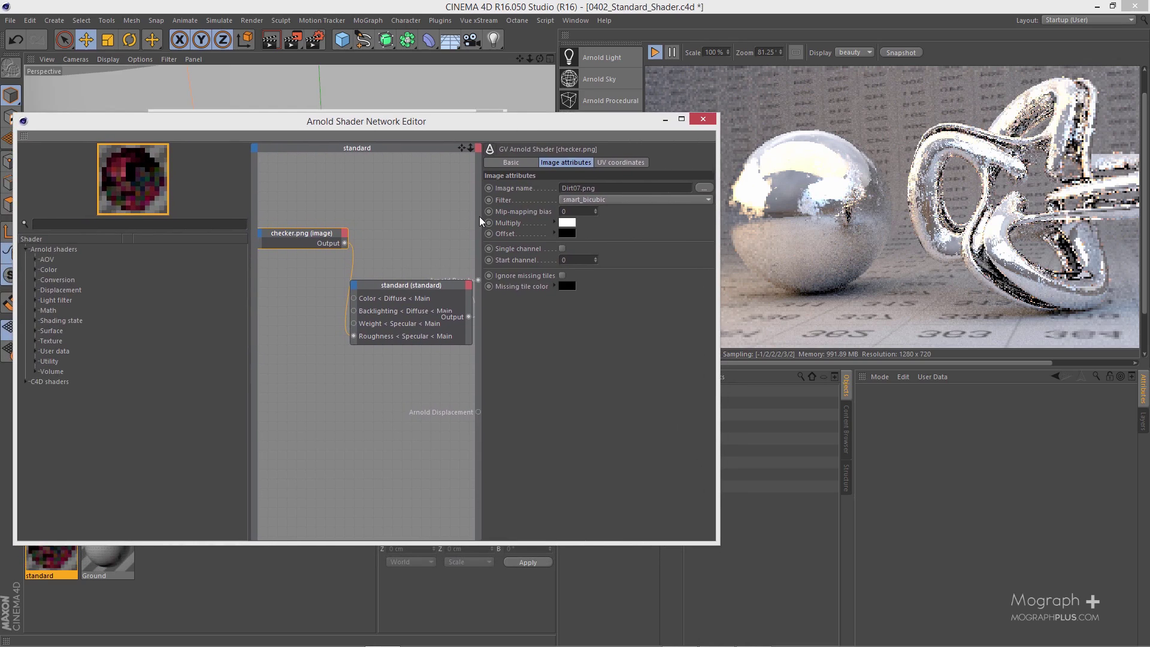
left_click_drag(479, 220, 533, 227)
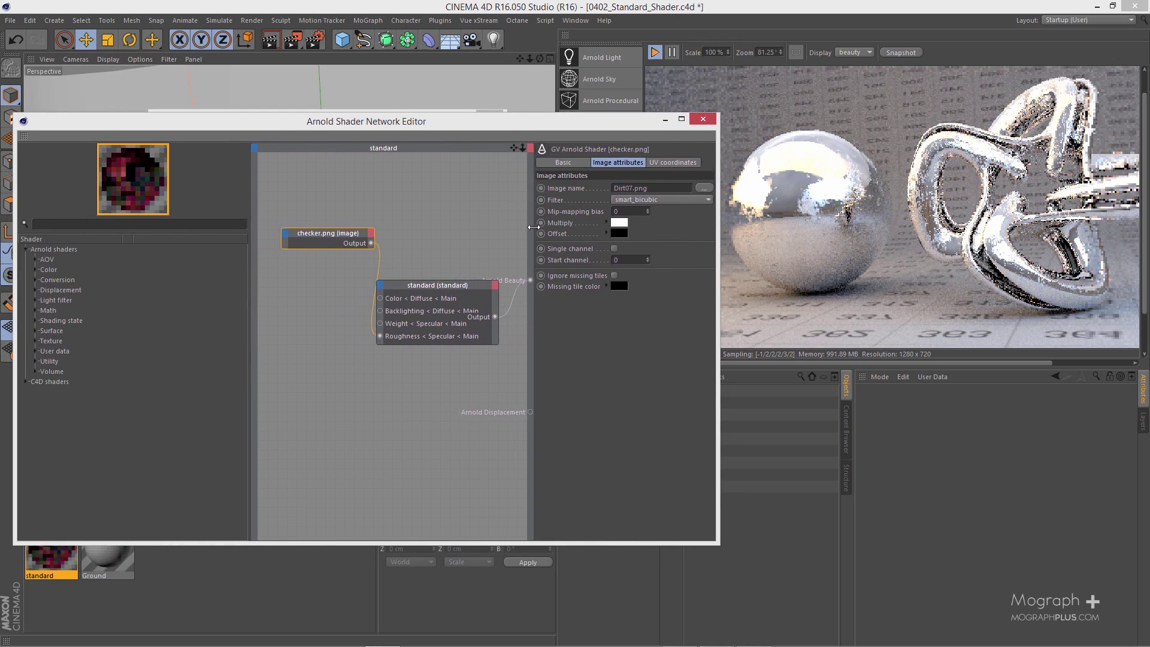
left_click_drag(309, 234, 284, 222)
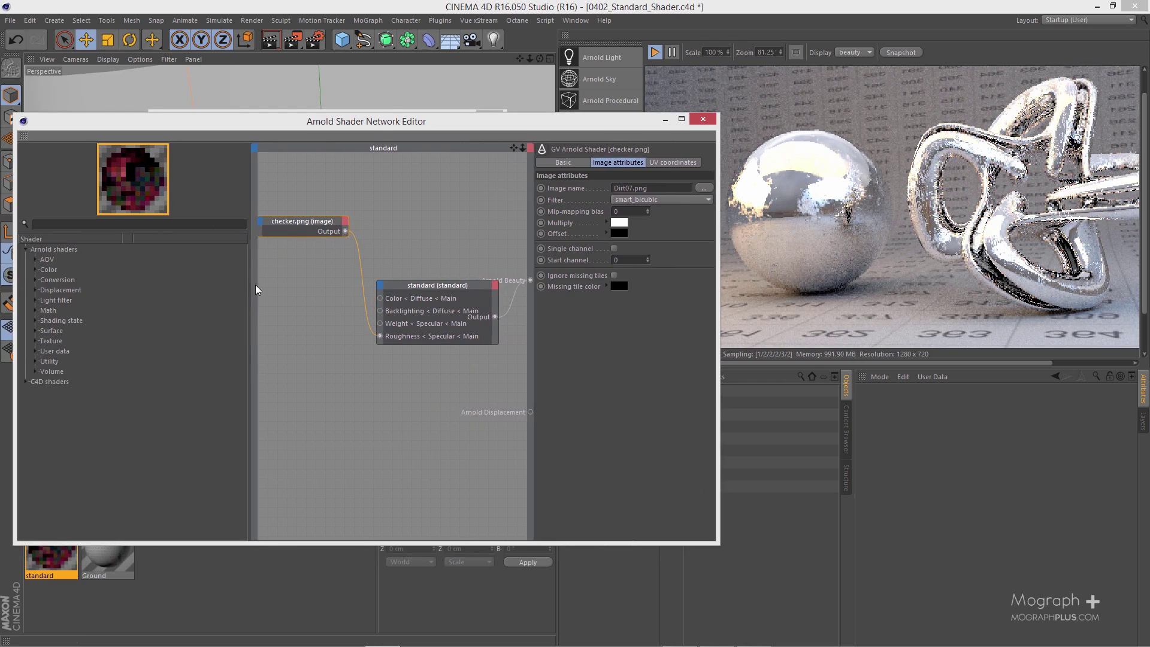
left_click_drag(249, 285, 179, 285)
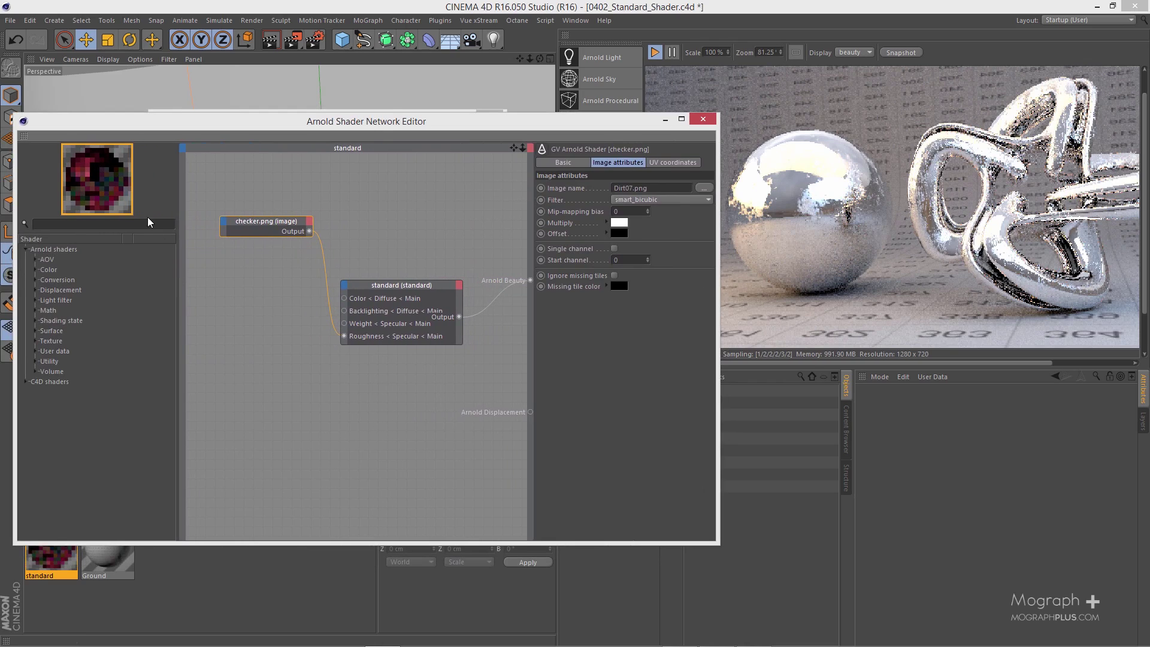
Add a ramp_float node to the shader network and route the image node's output through it into the standard shader's specular roughness.
left_click_drag(246, 227, 230, 254)
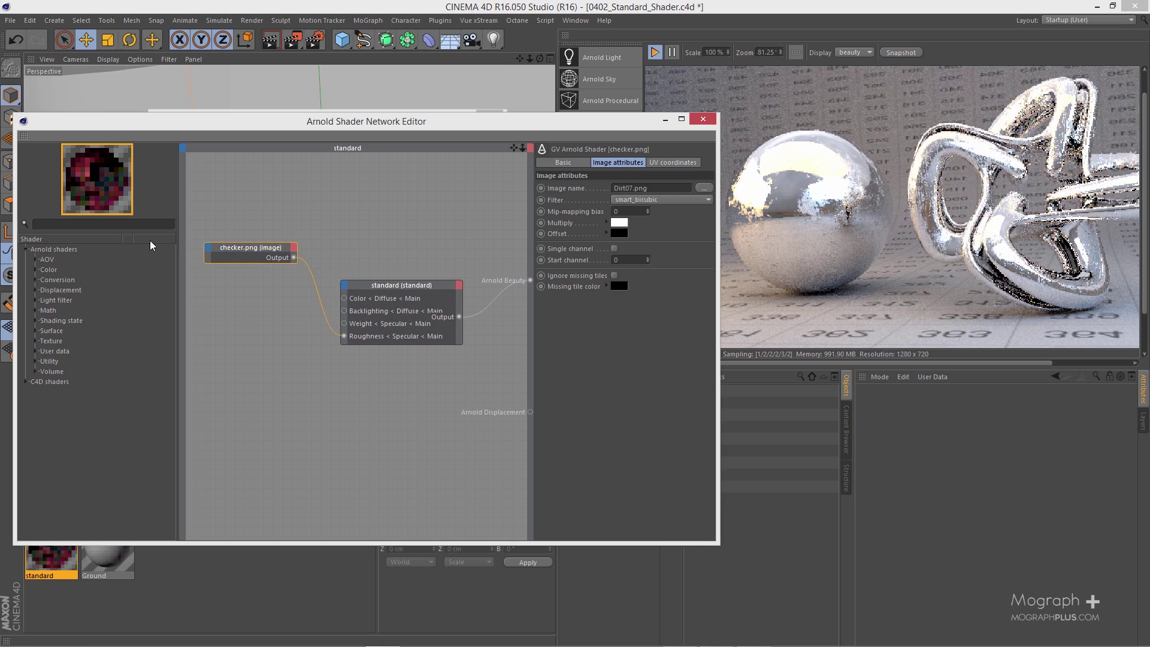
left_click(148, 222)
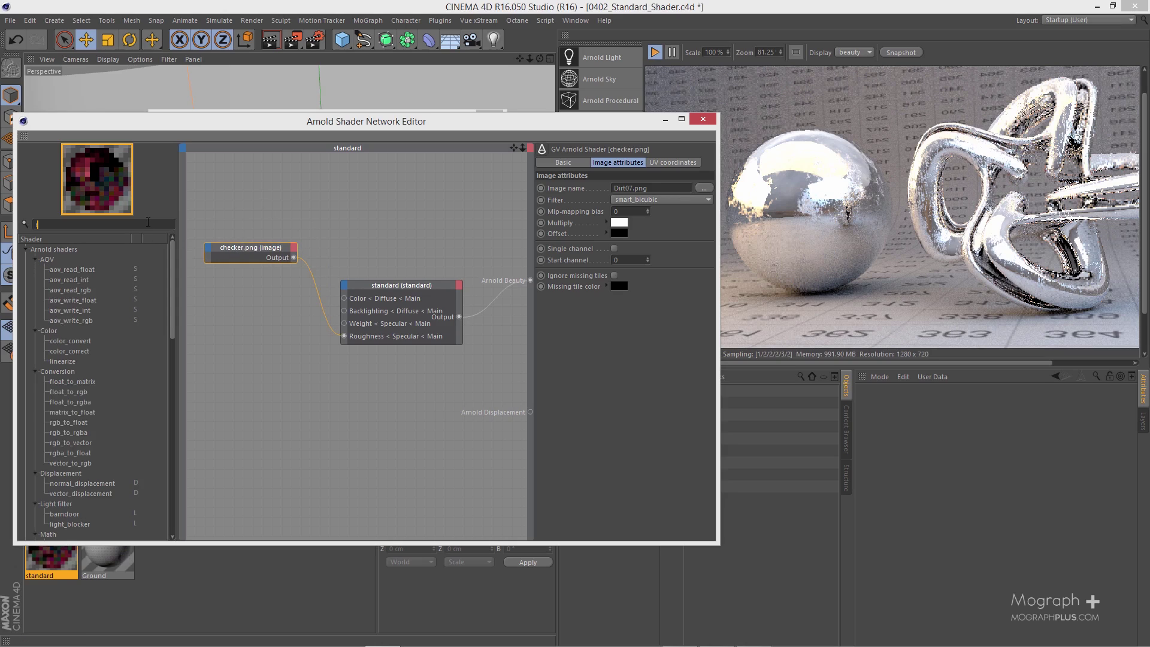
type("ramp")
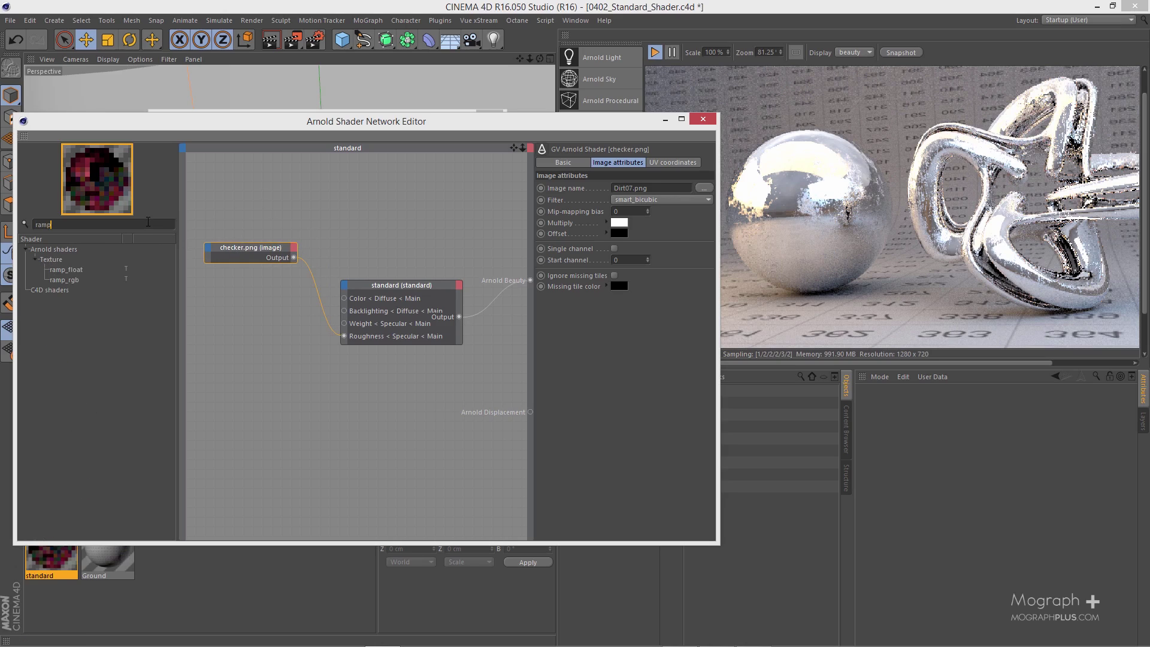
left_click_drag(75, 274, 200, 326)
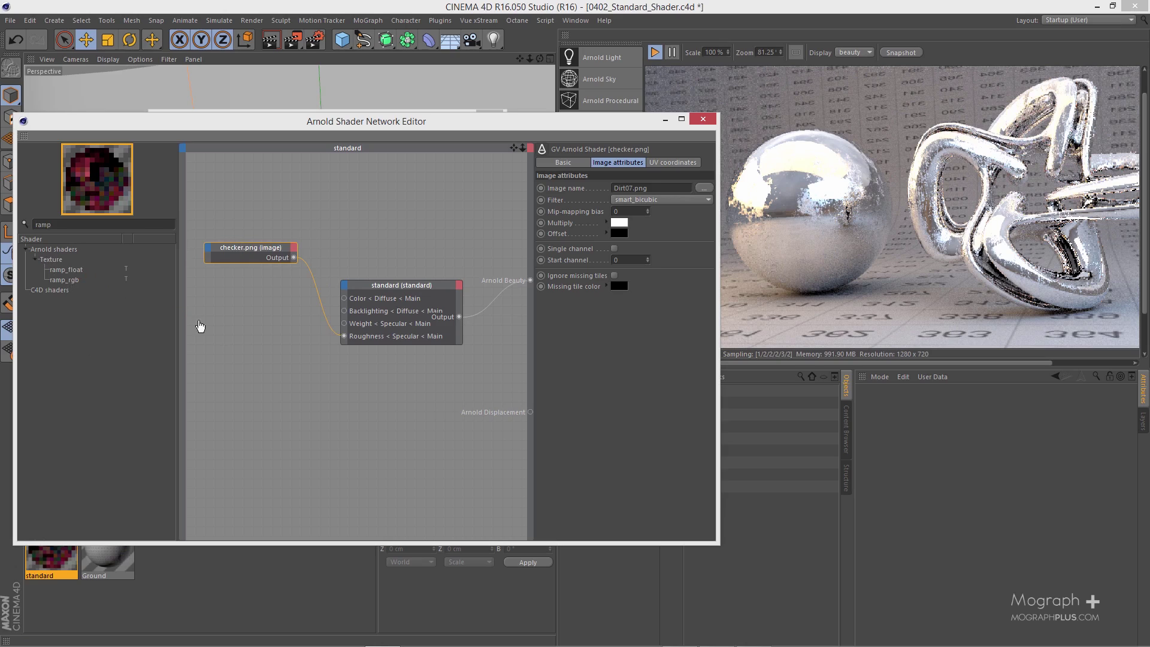
left_click_drag(274, 398, 275, 395)
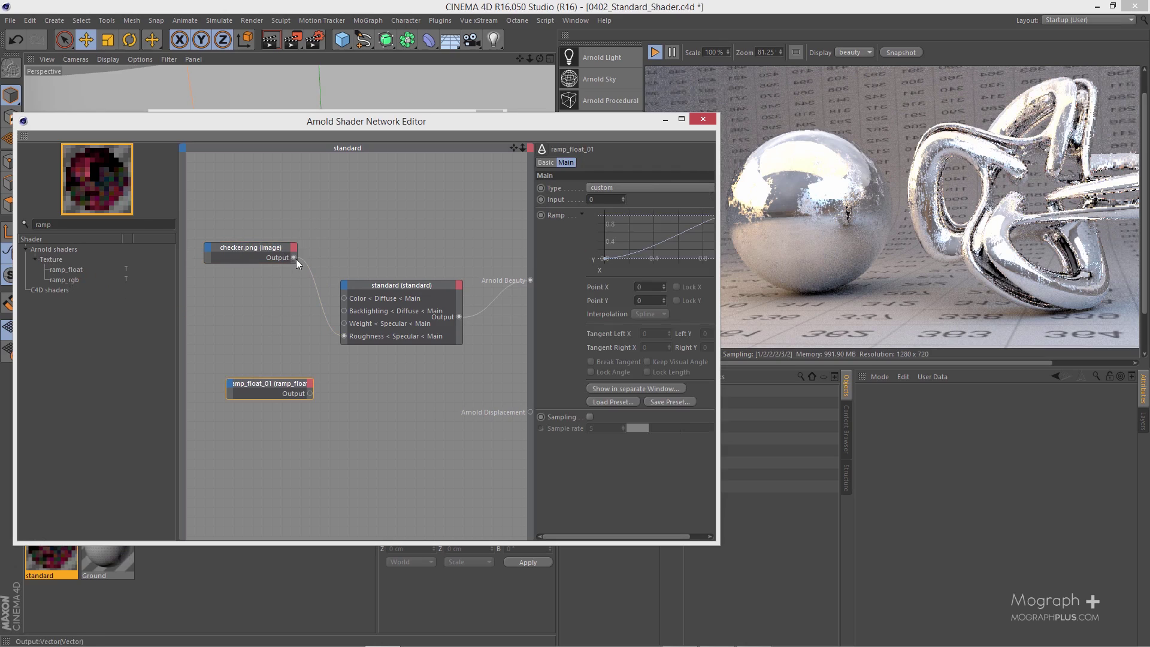
left_click_drag(293, 258, 344, 336)
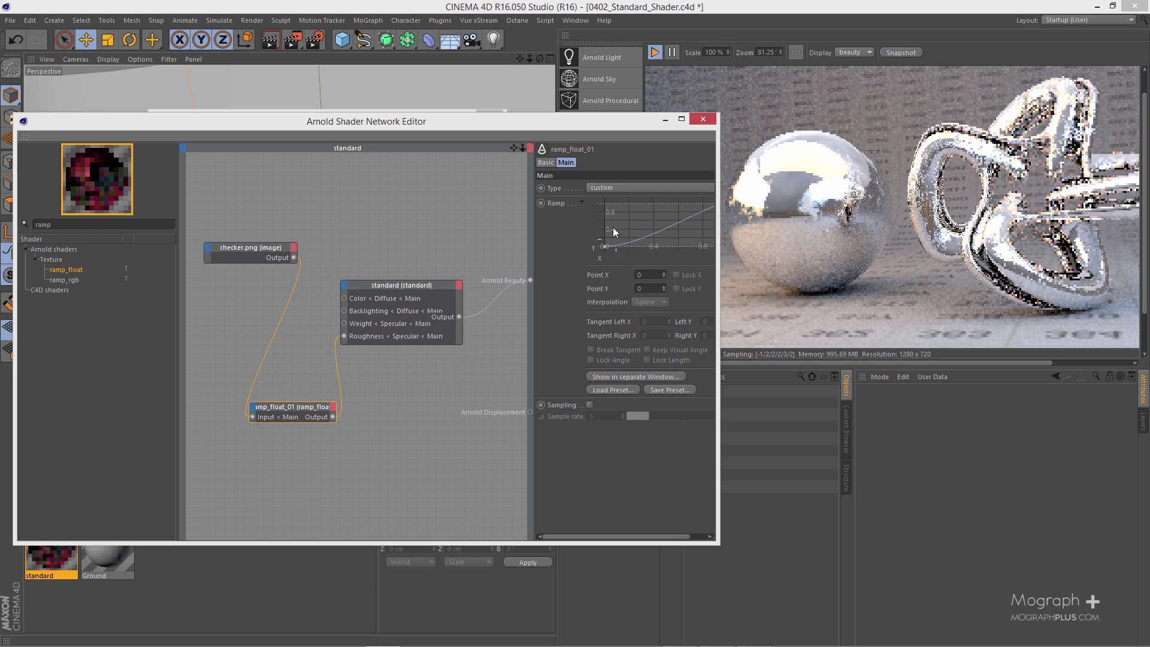
Reset the ramp_float curve, then enlarge and shift the network editor so the render stays in view.
right_click(640, 214)
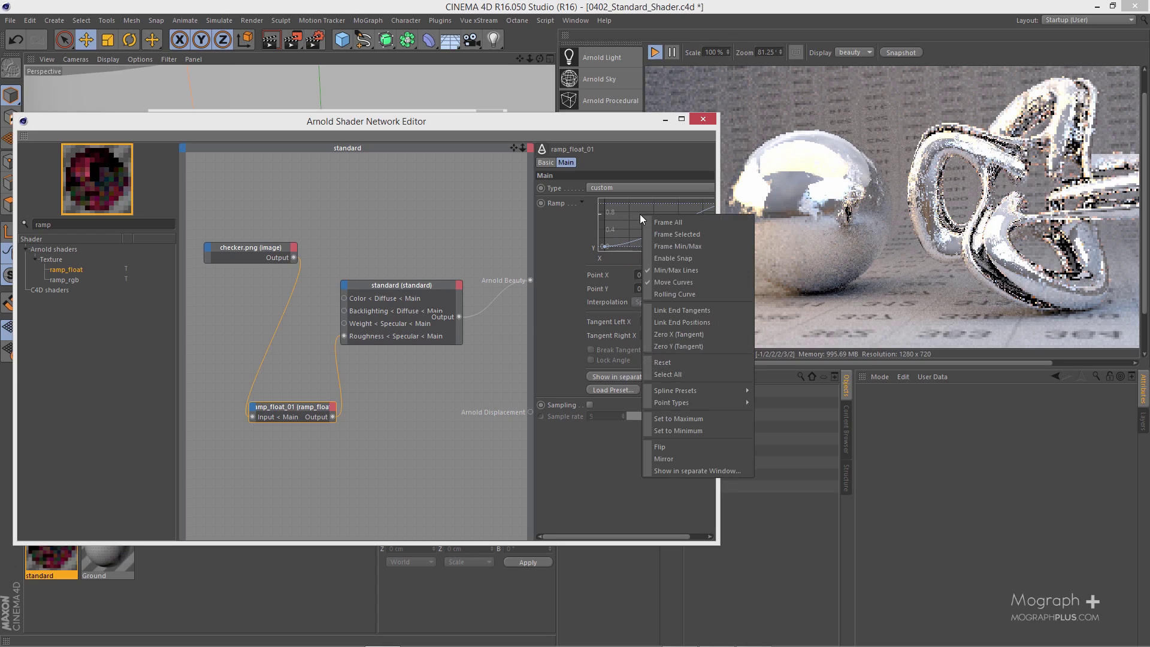
left_click(686, 362)
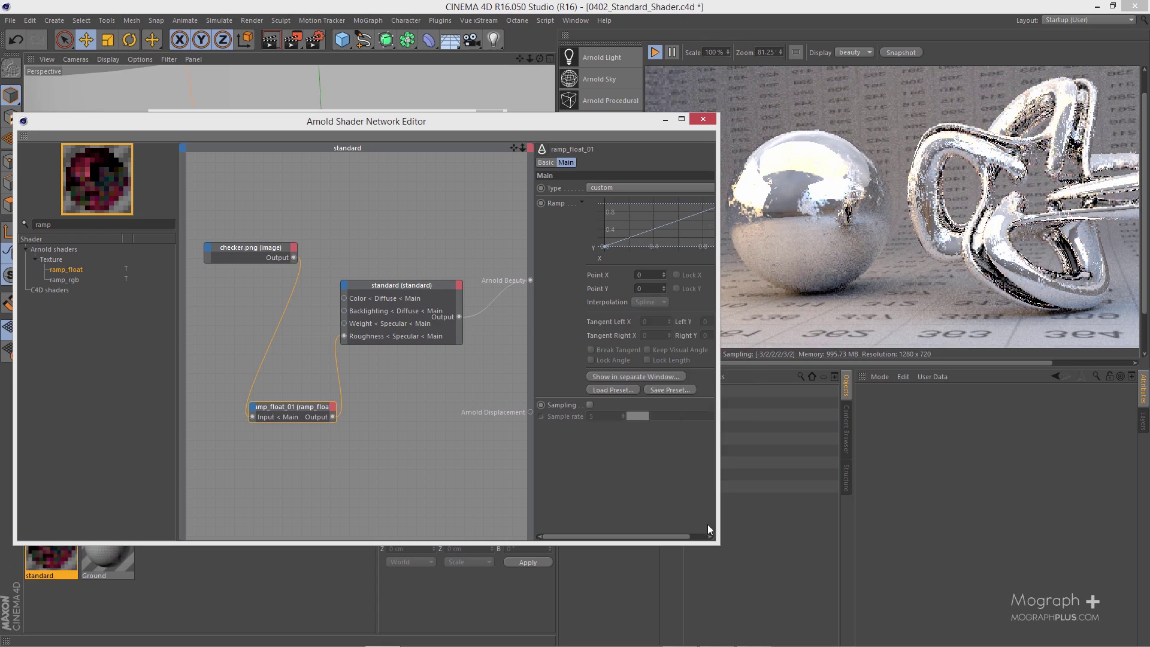
left_click_drag(718, 544, 745, 578)
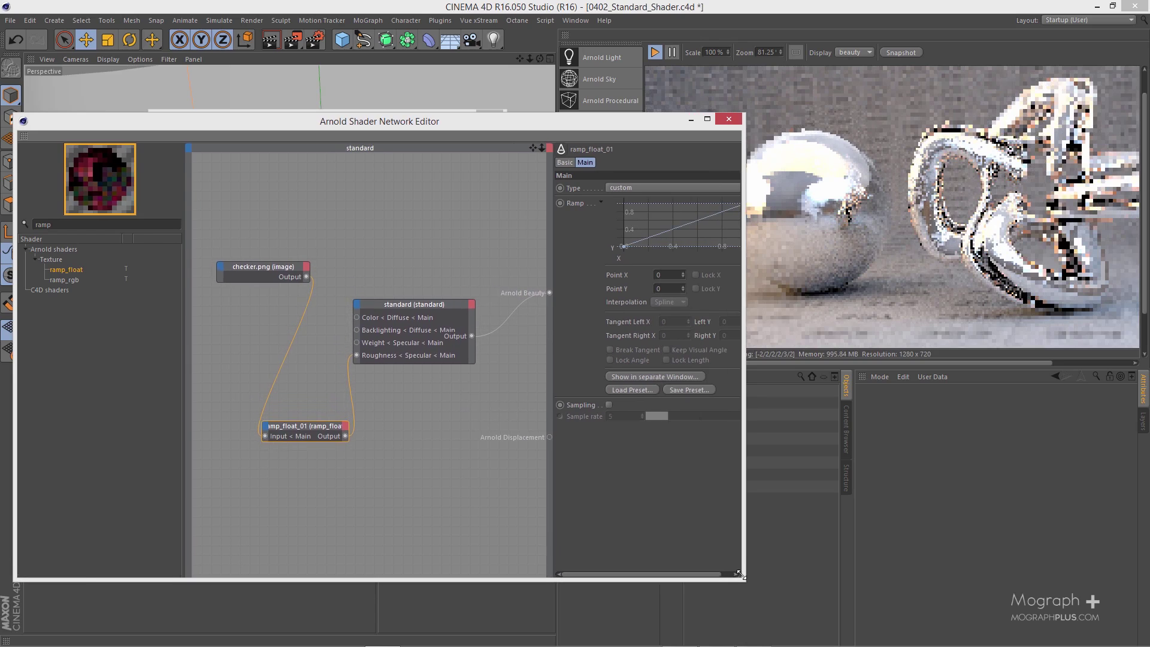
left_click_drag(534, 124, 468, 126)
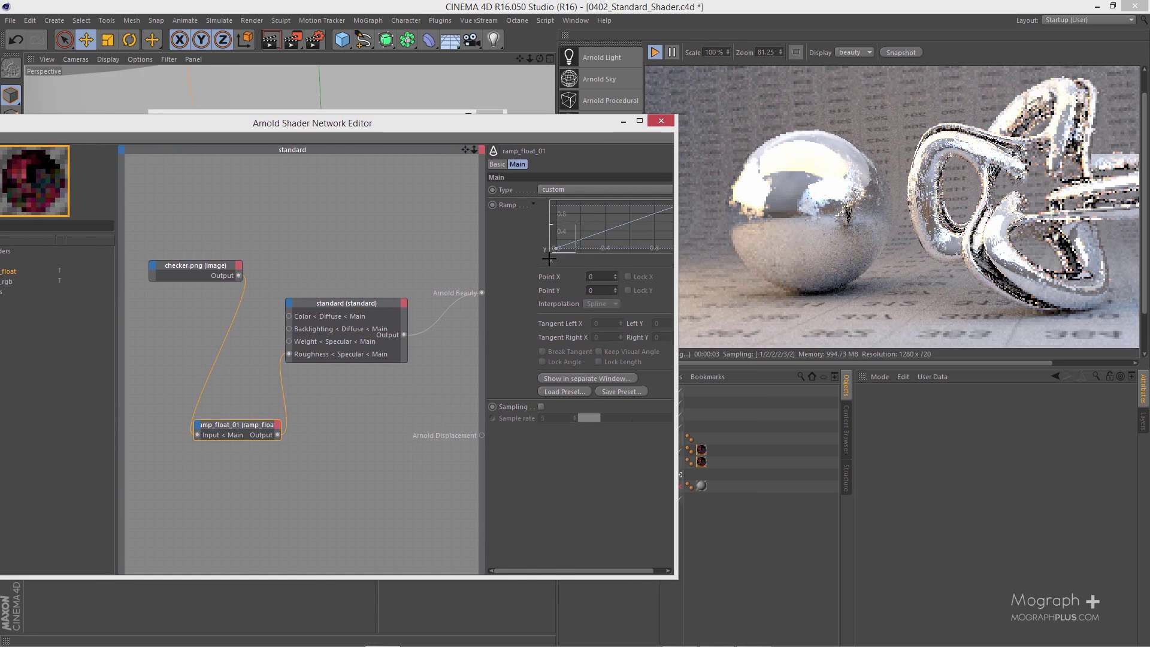
Invert the ramp by setting its first point's Y to 1 and its last point's Y to 0, then close the network editor.
double_click(602, 289)
type("1")
key("Return")
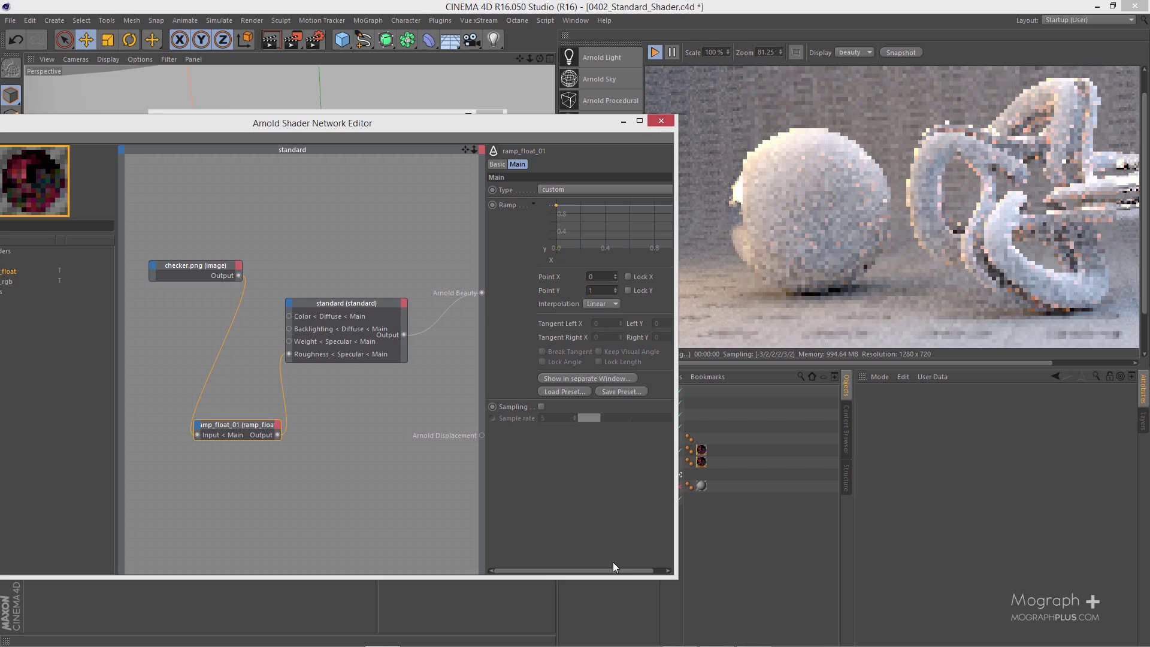
left_click_drag(627, 570, 639, 569)
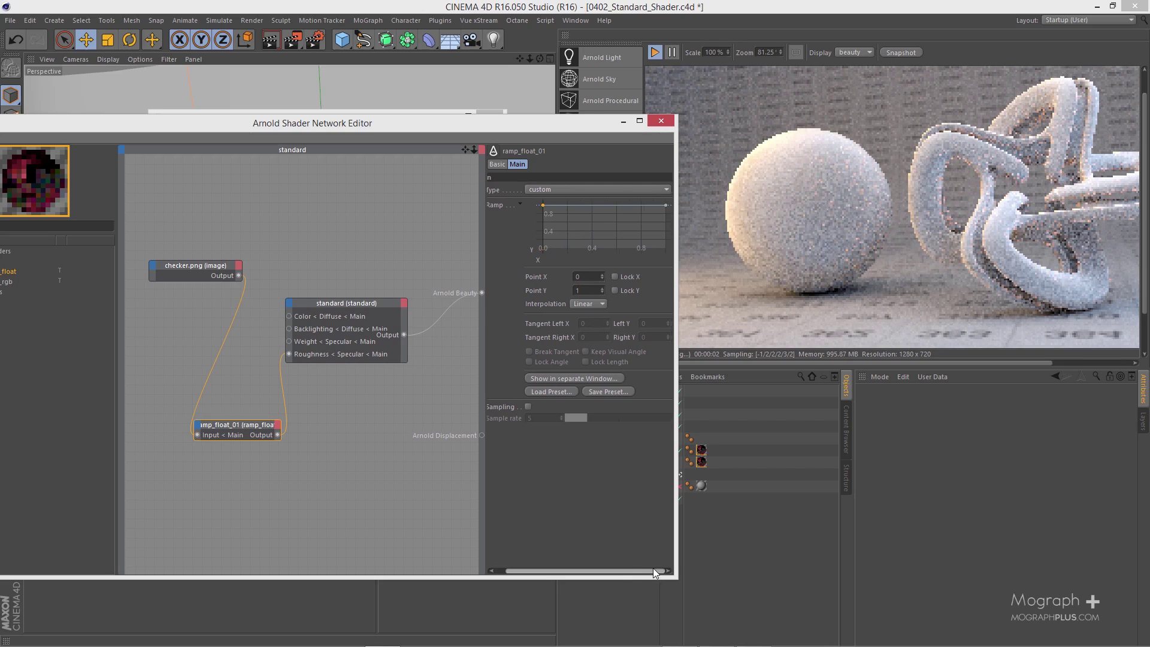
left_click(666, 205)
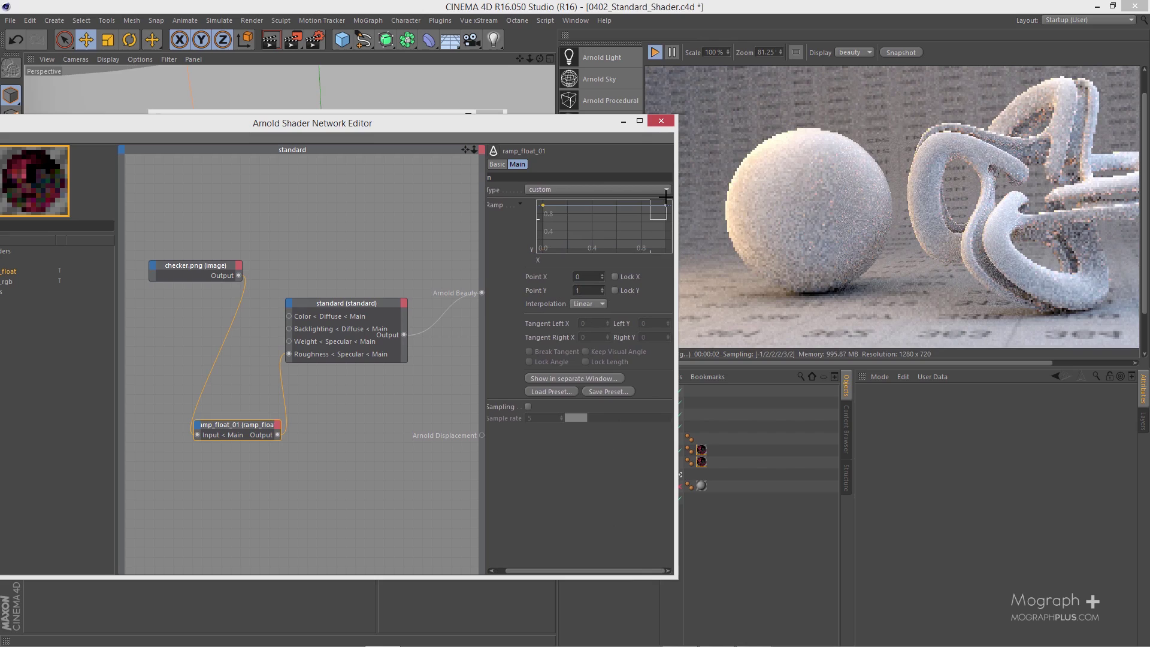
double_click(584, 290)
type("0")
key("Return")
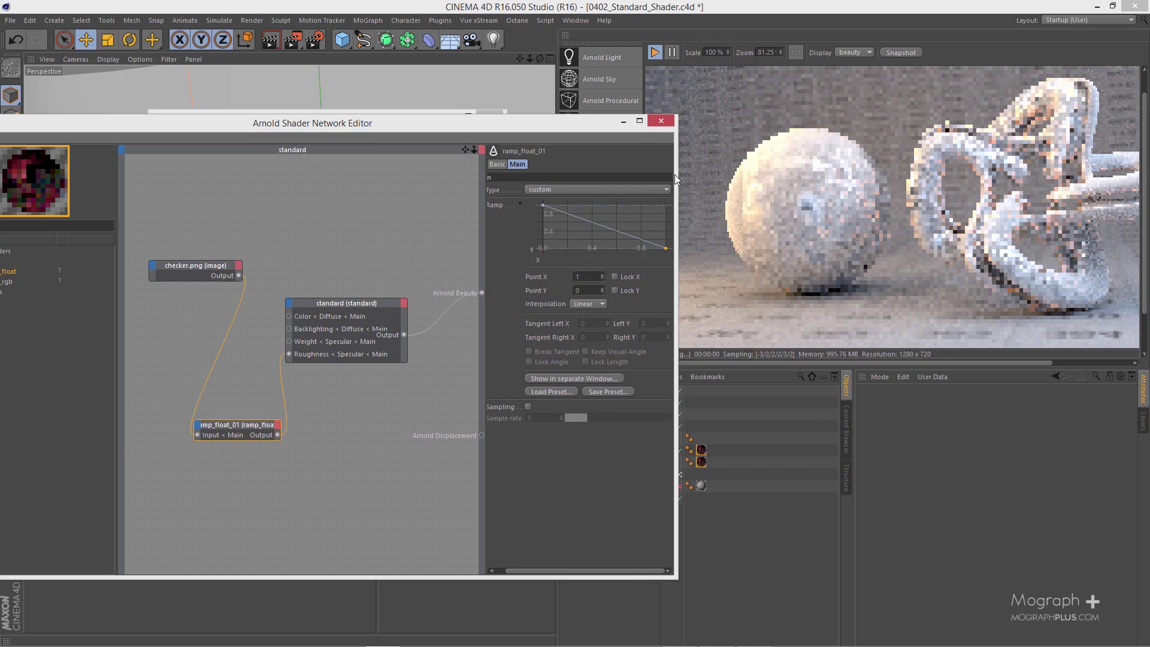
left_click(660, 120)
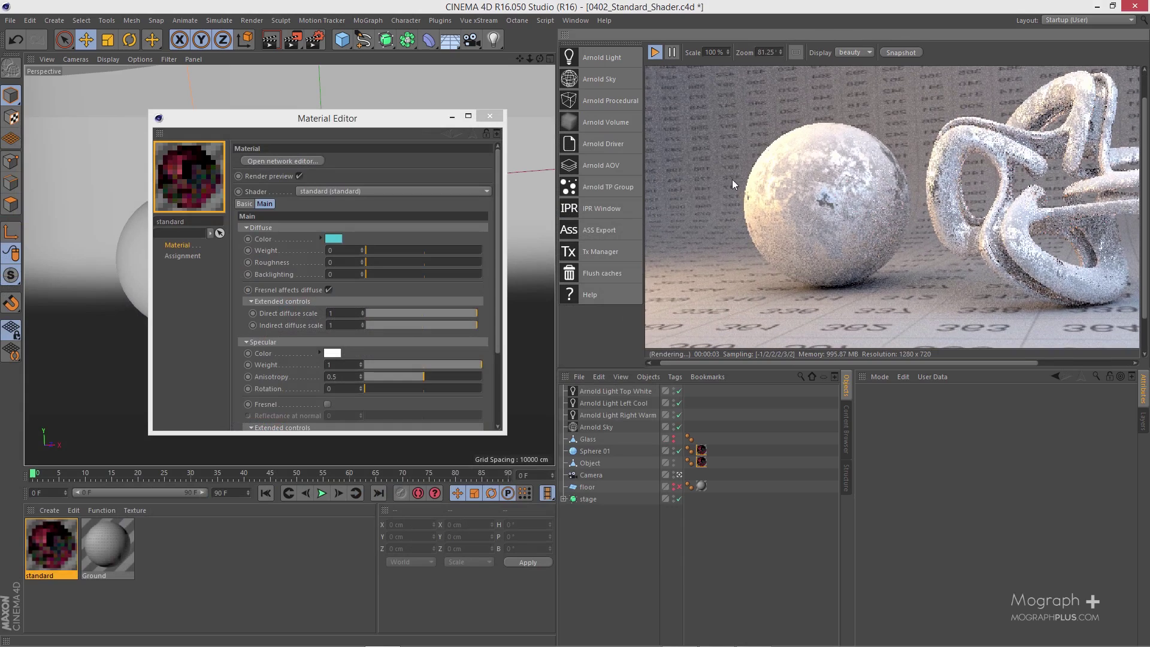
Delete the image and ramp_float nodes from the material's shader network, leaving only the standard shader, and close the network editor.
left_click(284, 160)
mouse_move(253, 277)
left_mouse_down()
mouse_move(300, 401)
mouse_move(316, 545)
left_mouse_up()
key("Delete")
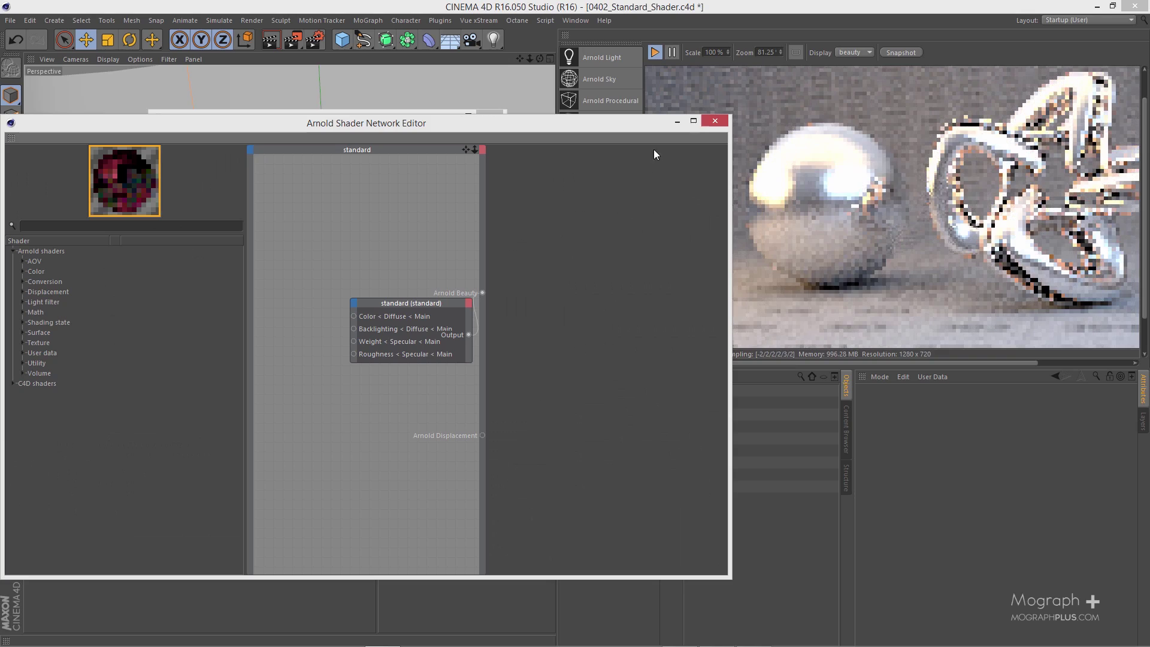
left_click(715, 120)
Set the specular Anisotropy to 1 and Roughness to 0.38 in the material, inspecting the sphere's reflections in the render.
left_click_drag(318, 118, 342, 112)
scroll(753, 213, "down", 2)
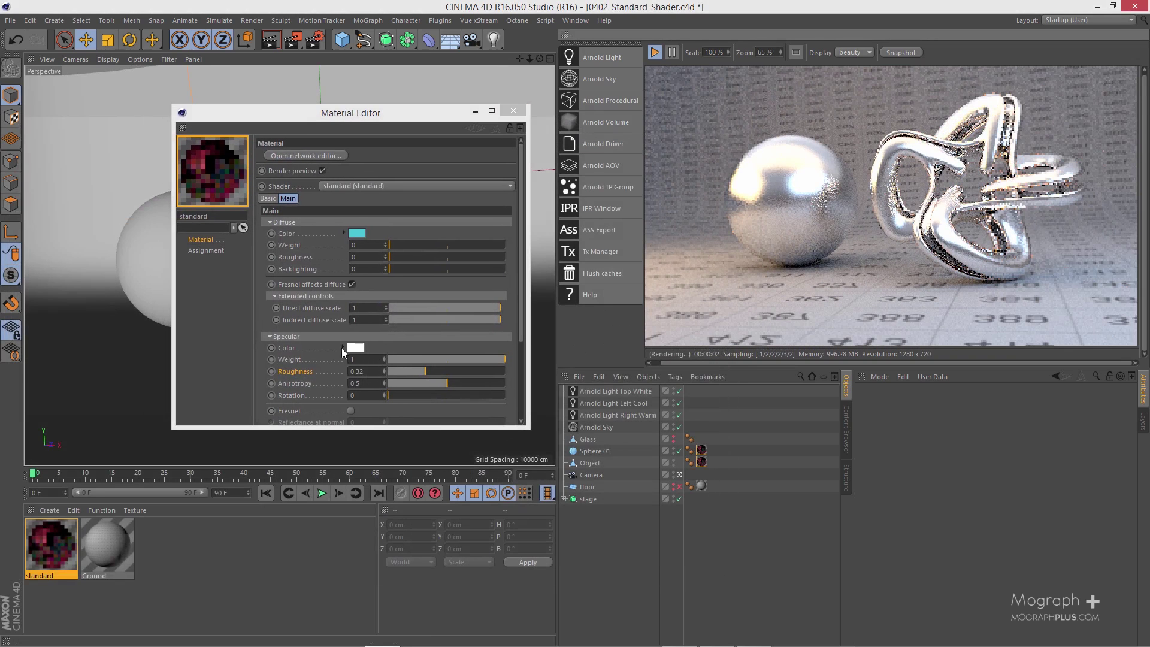
scroll(303, 300, "down", 3)
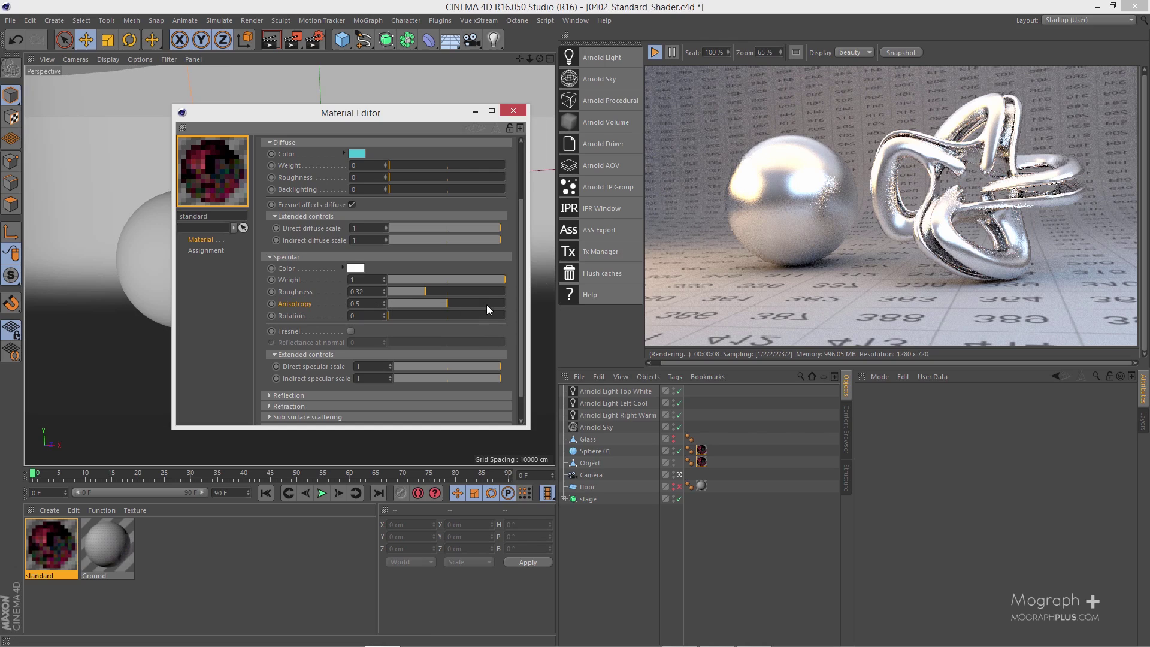
left_click_drag(498, 303, 508, 303)
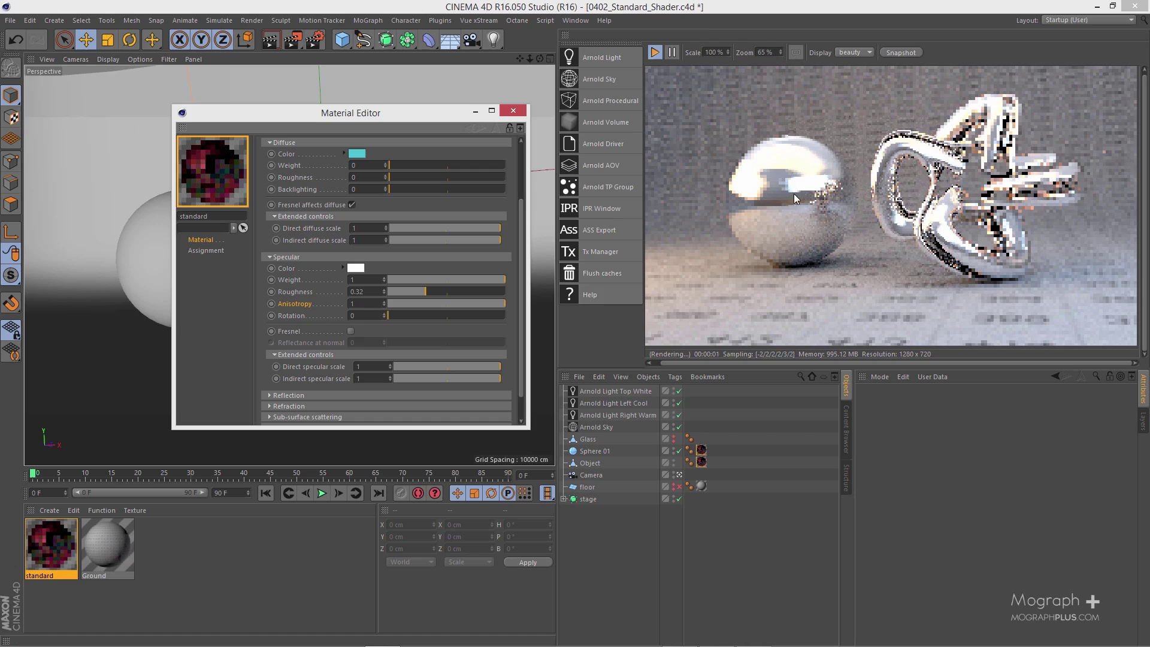
scroll(804, 206, "up", 1)
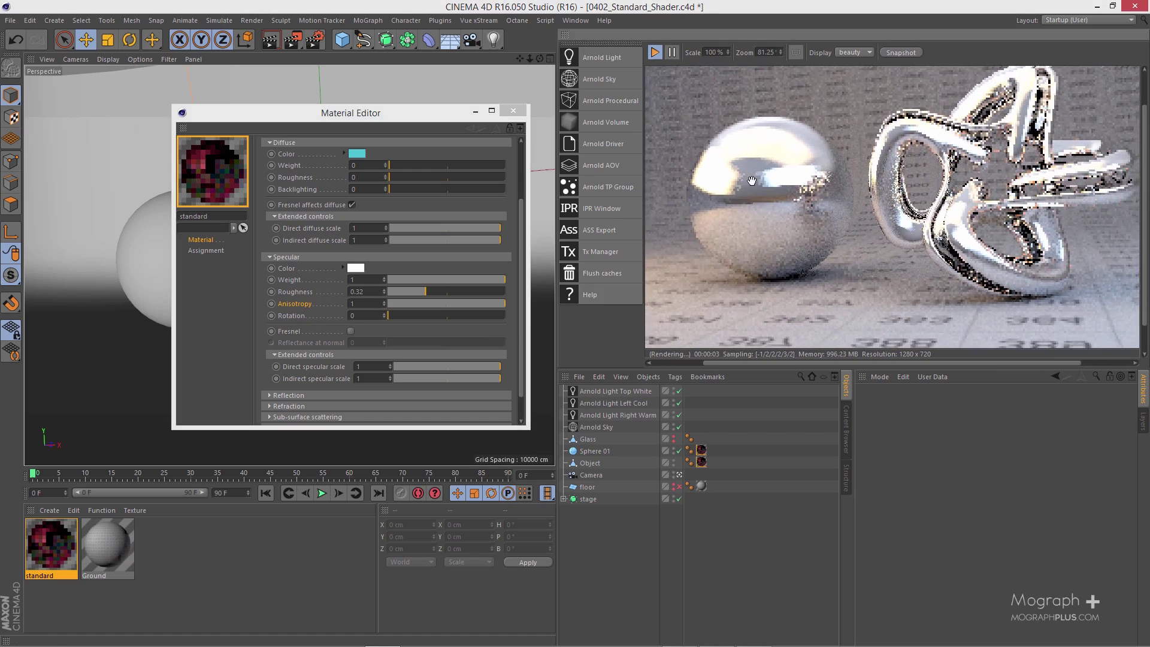
left_click_drag(426, 294, 433, 290)
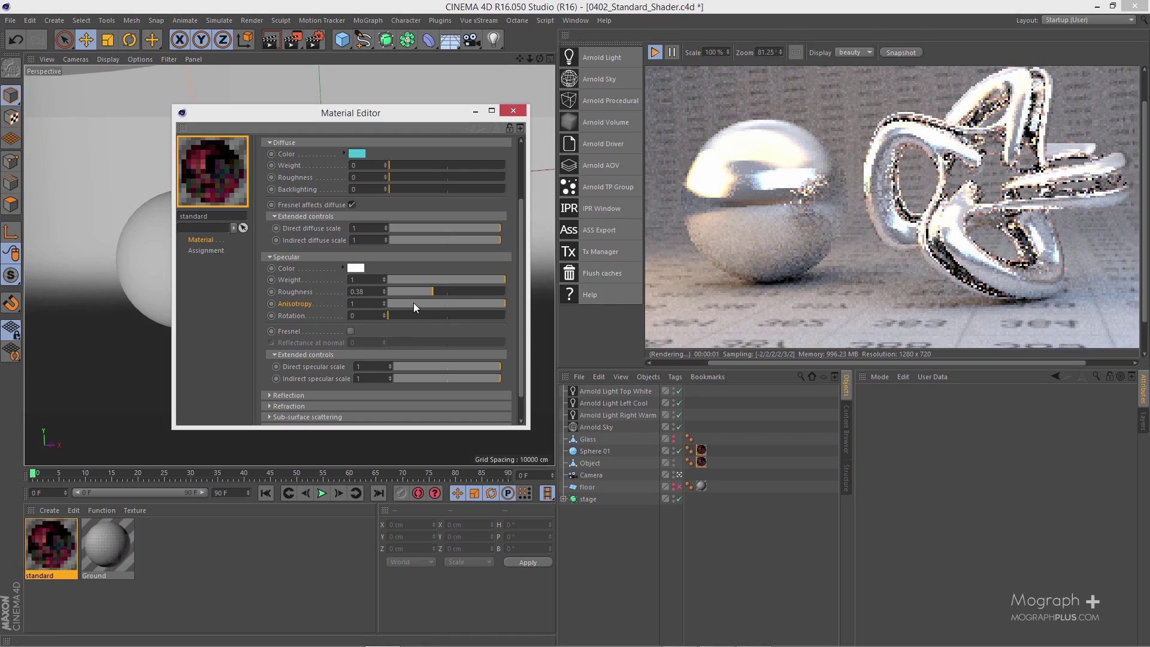
Set the specular Anisotropy to 0 and try a Rotation of 0.67 before returning it to 0.
left_click_drag(400, 301, 318, 303)
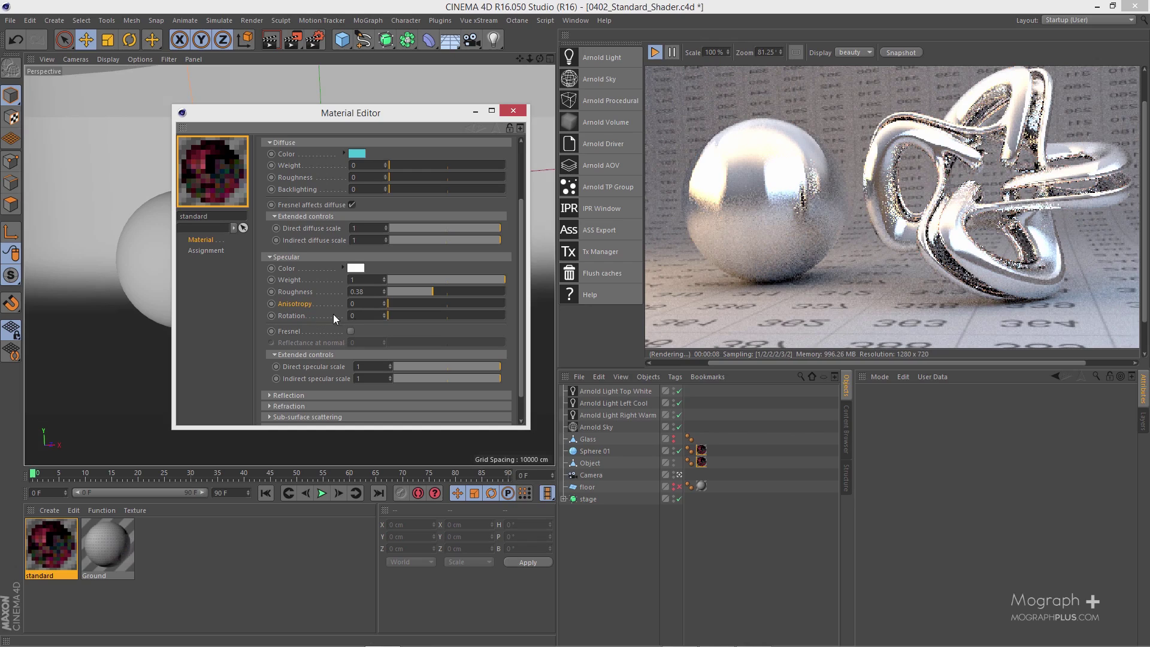
left_click_drag(400, 315, 468, 314)
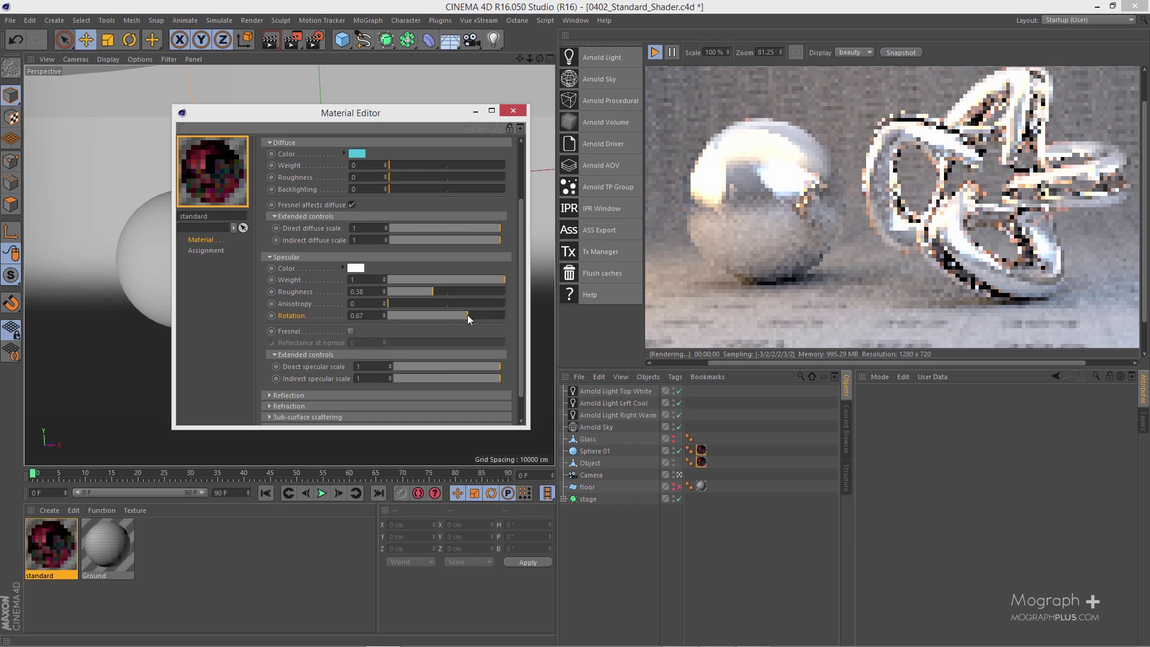
left_click(414, 315)
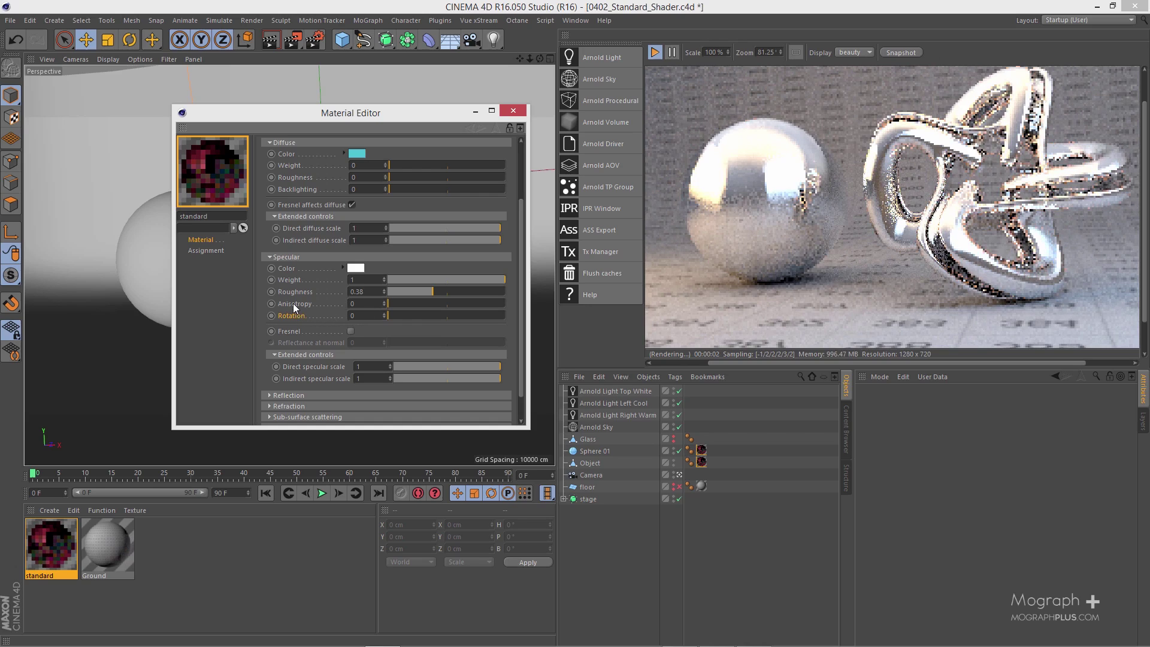
In the material's shader network, expose the standard shader's specular Rotation input and load the RadialAnis image into it.
scroll(300, 311, "up", 2)
scroll(303, 324, "up", 2)
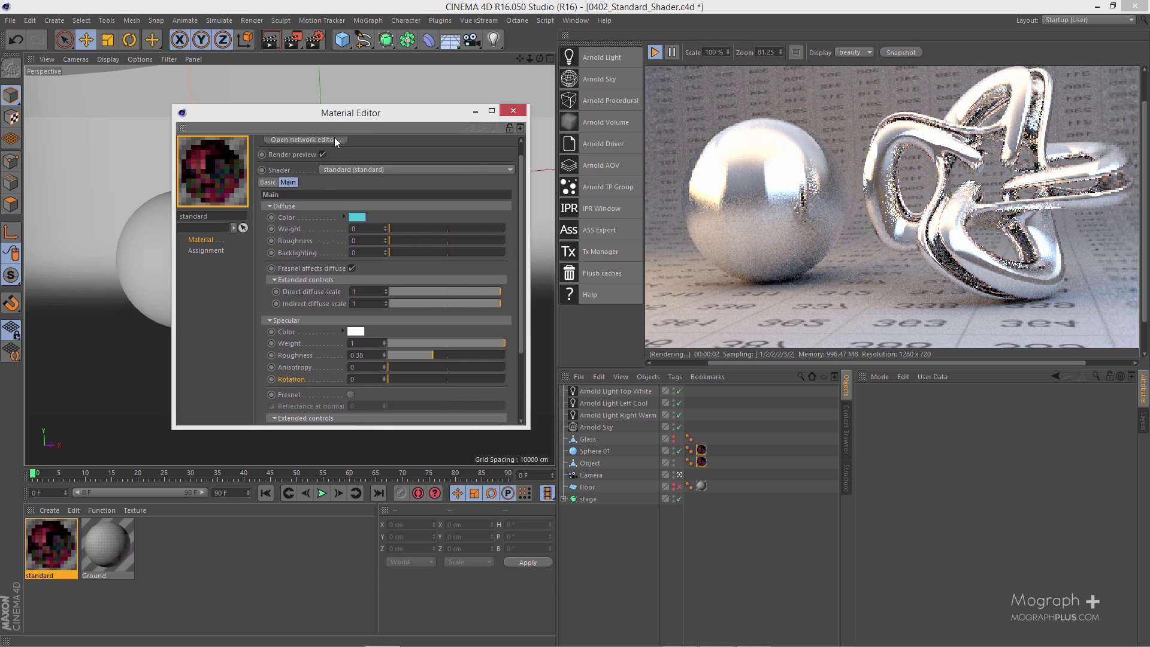
left_click(323, 140)
left_click_drag(369, 288, 355, 272)
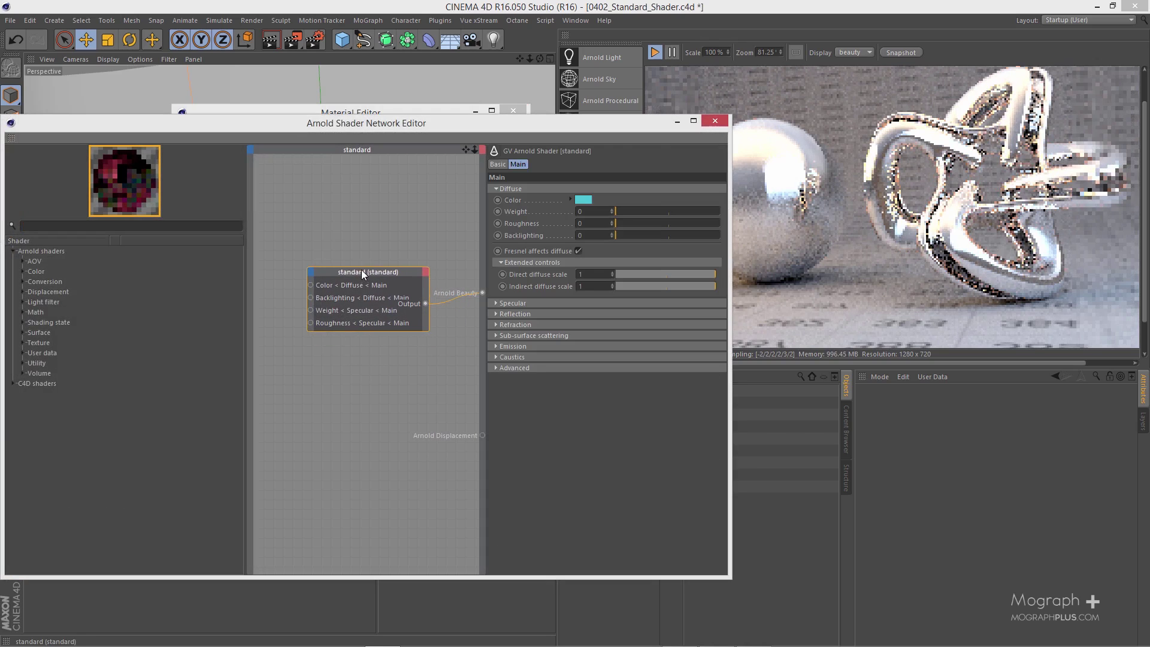
right_click(360, 367)
mouse_move(371, 371)
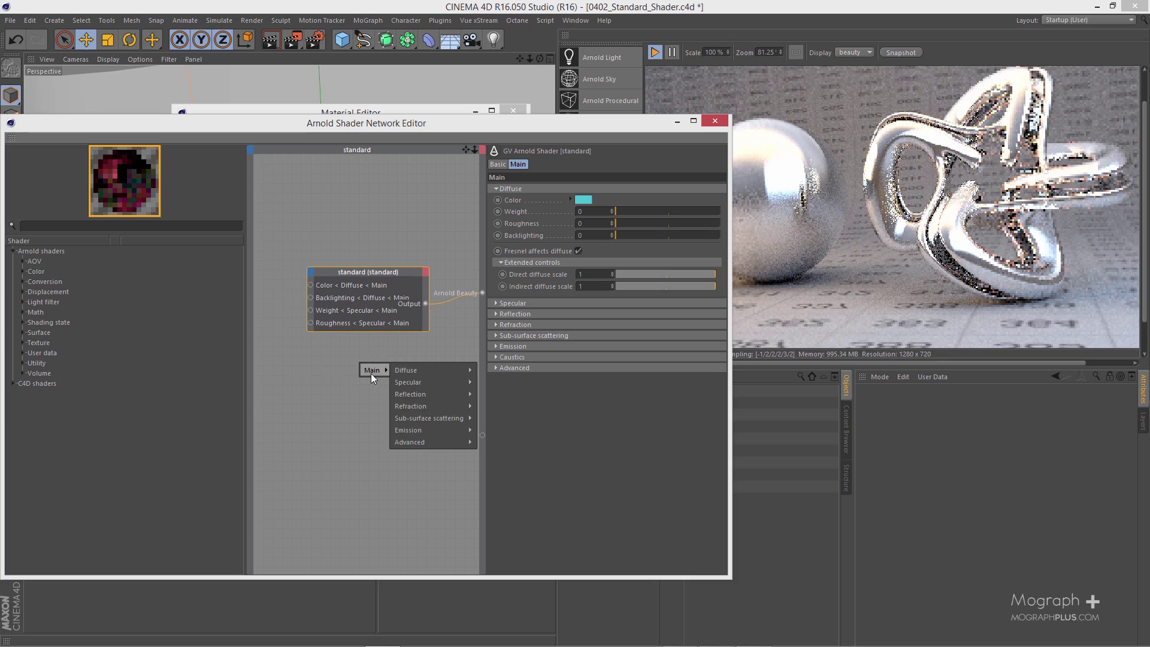
mouse_move(436, 399)
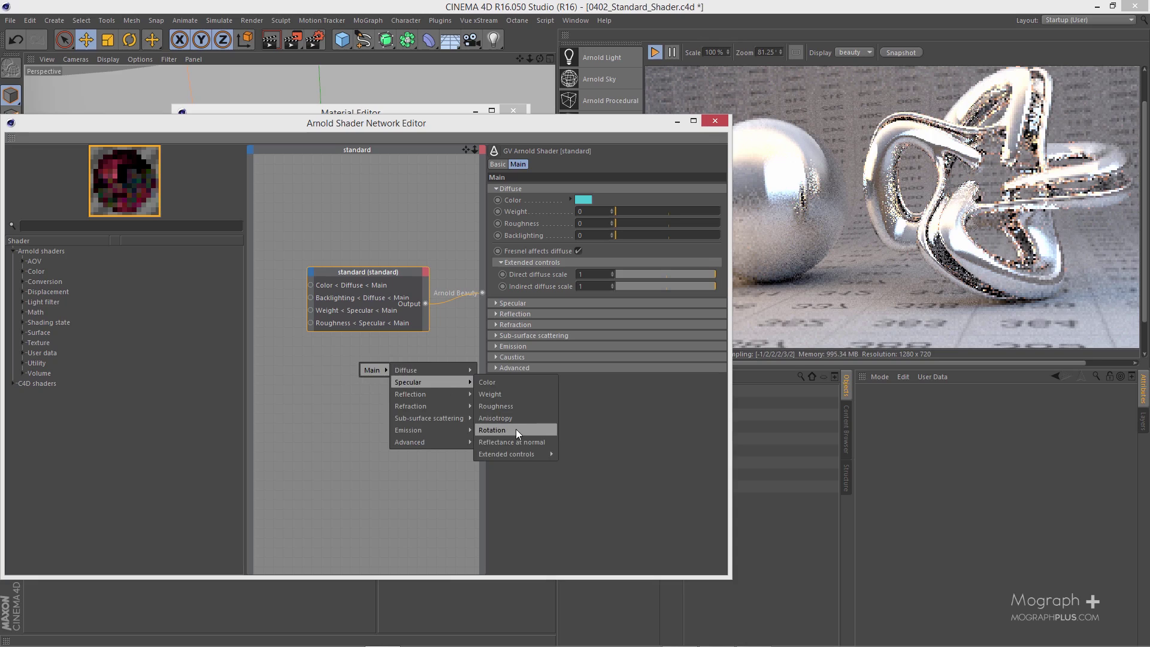
left_click(516, 429)
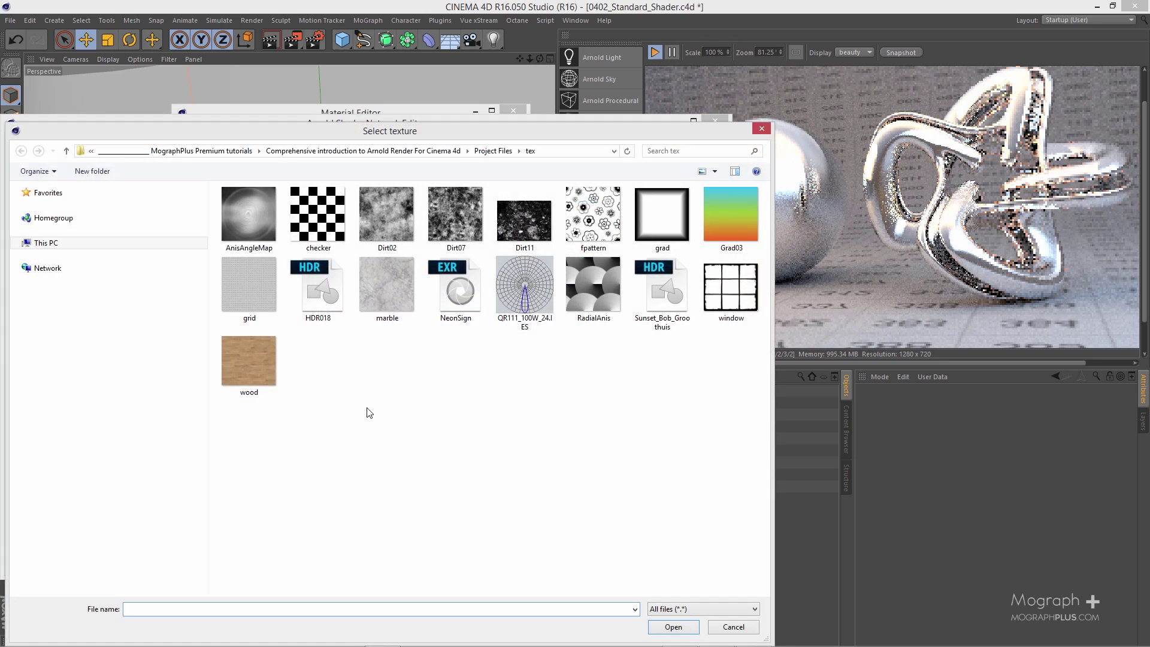
double_click(594, 290)
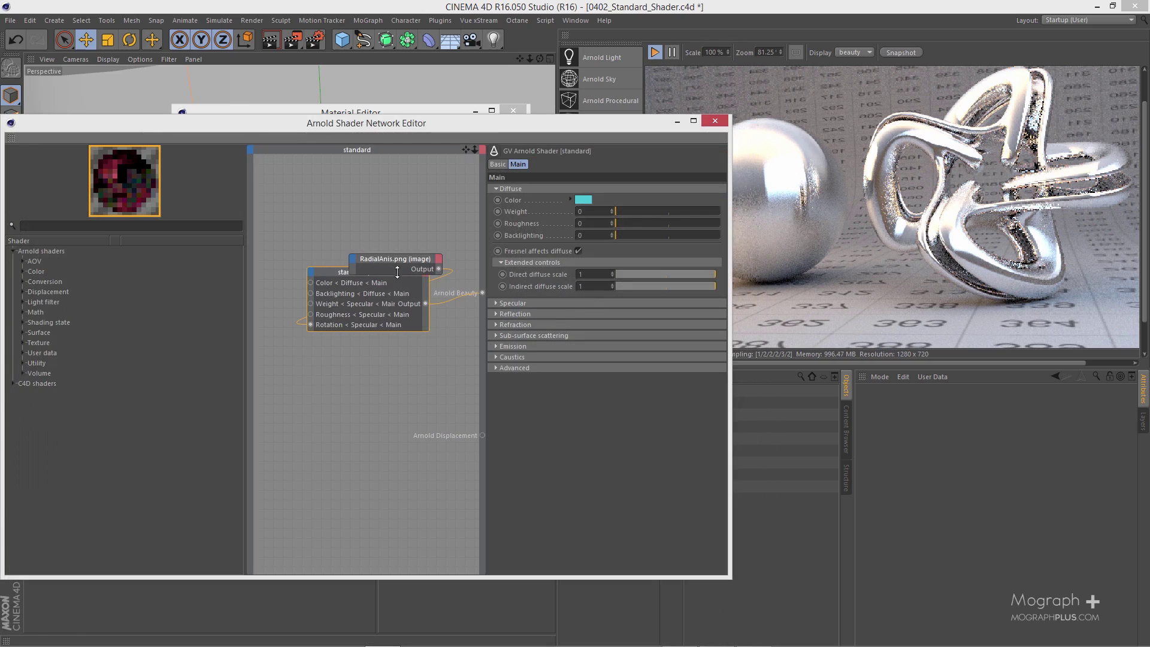
Space out the RadialAnis and standard nodes, set the image's Scale U and Scale V to 5, and close the network editor.
left_click_drag(401, 261, 286, 190)
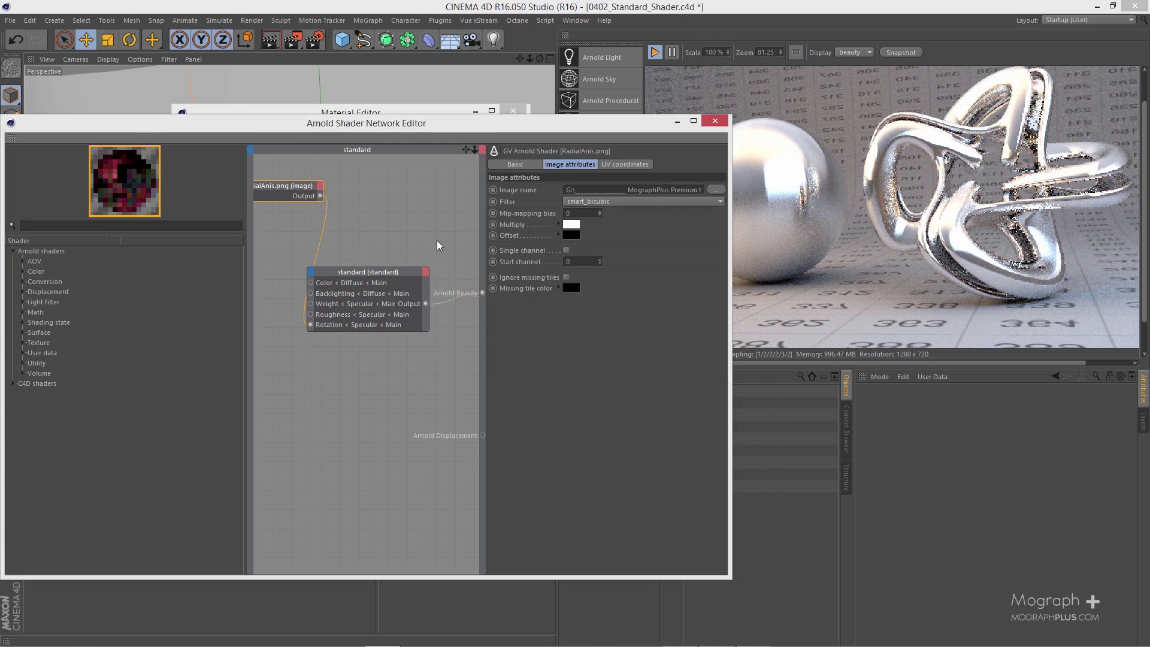
left_click_drag(368, 272, 401, 310)
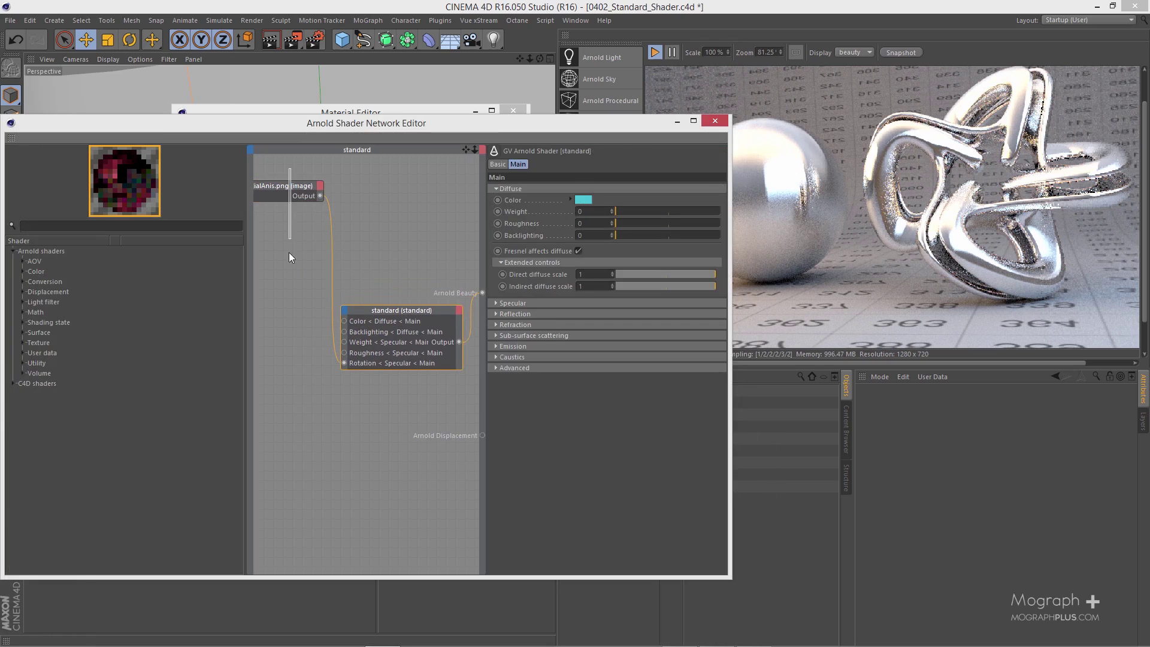
left_click_drag(289, 254, 290, 257)
left_click(620, 165)
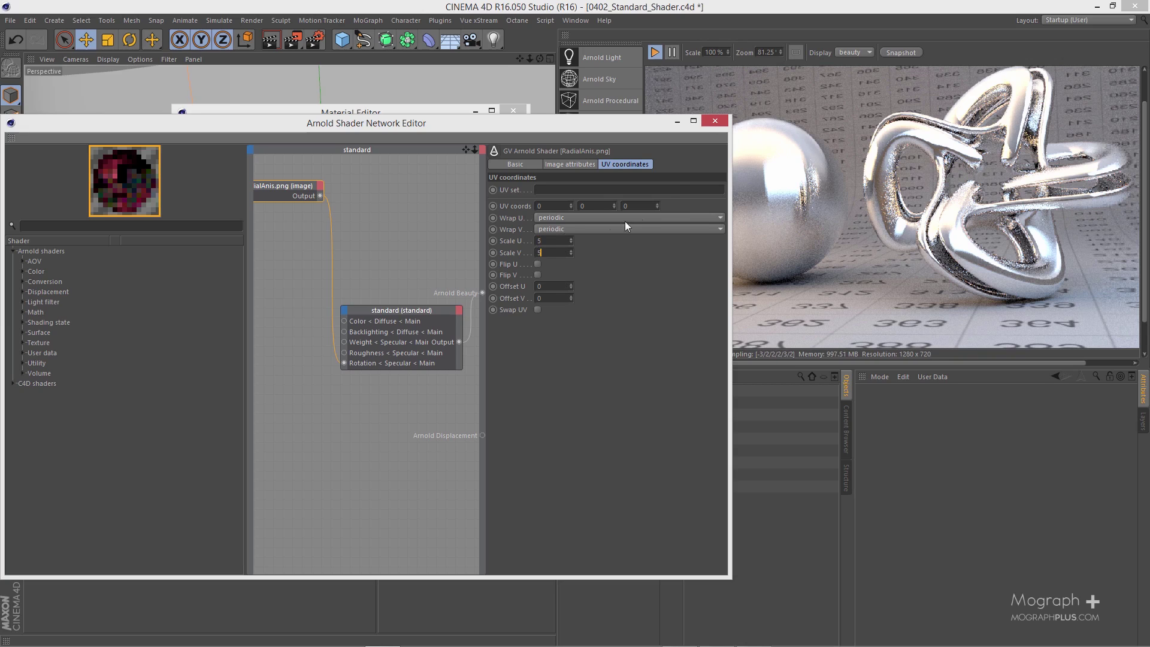
left_click(711, 123)
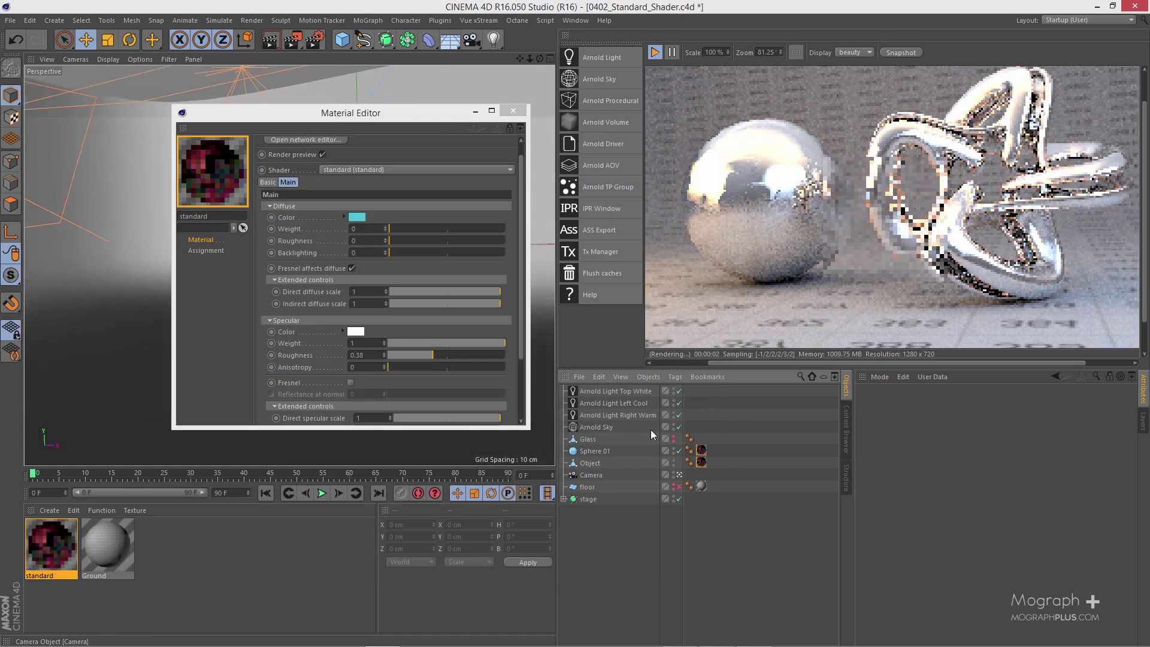
Limit the interactive render to a region around the sphere, inspect its reflections close up, and return to full-frame rendering.
left_click_drag(476, 113, 486, 494)
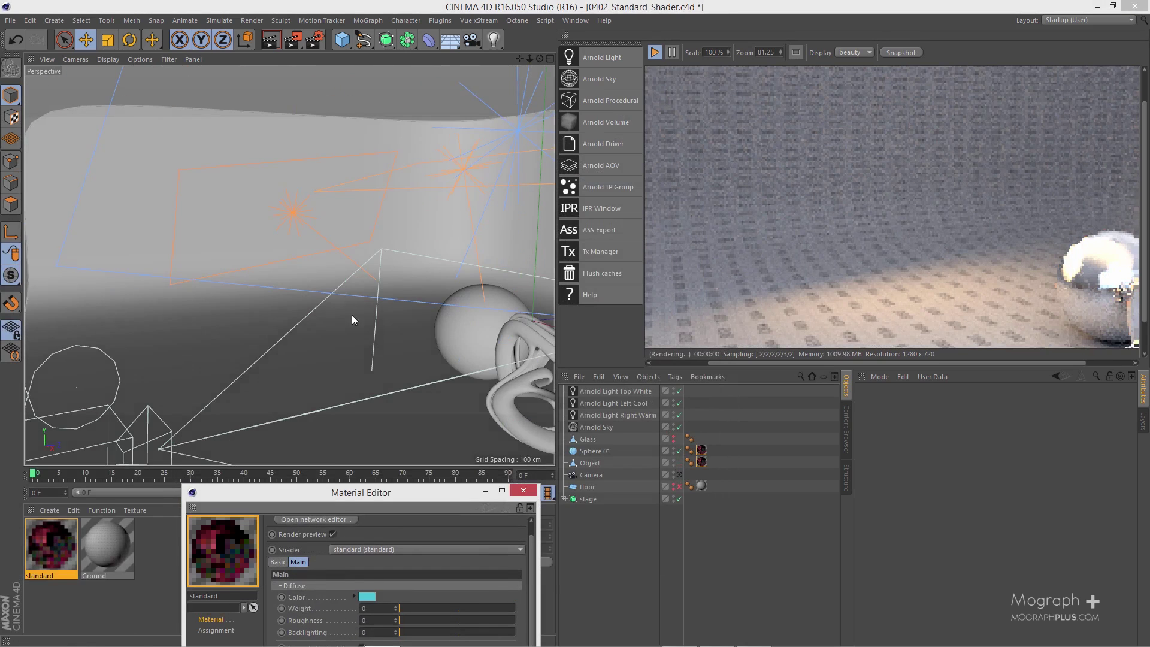
left_click_drag(353, 319, 409, 262, "alt")
left_click_drag(433, 270, 416, 246, "alt")
scroll(897, 247, "down", 2)
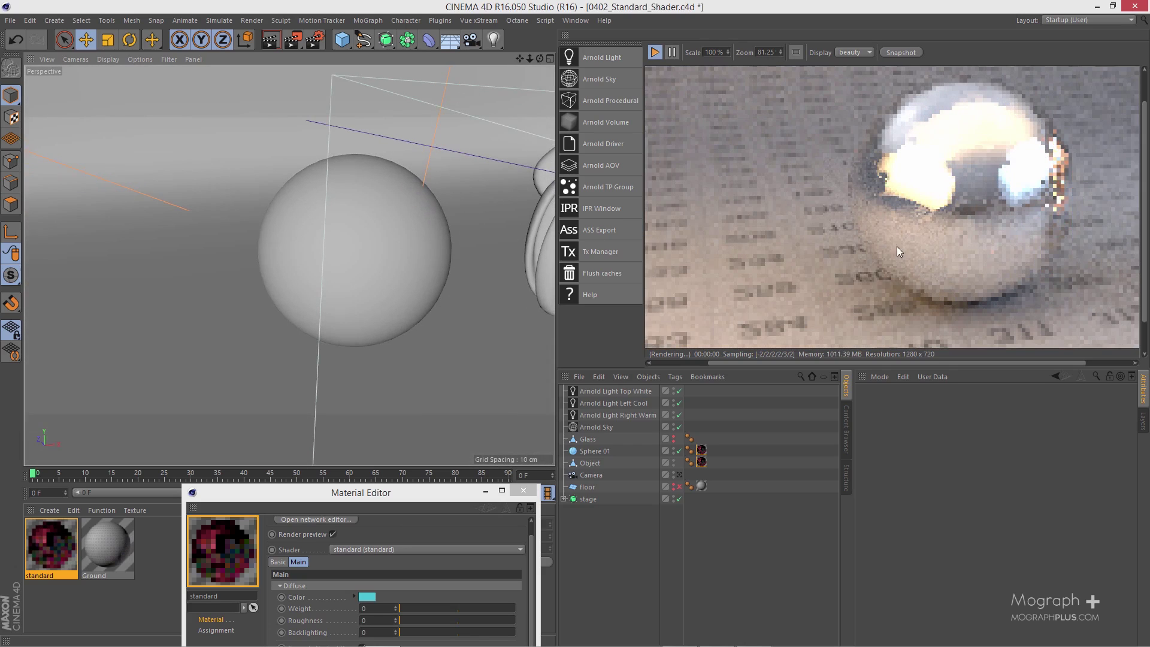
left_click(796, 52)
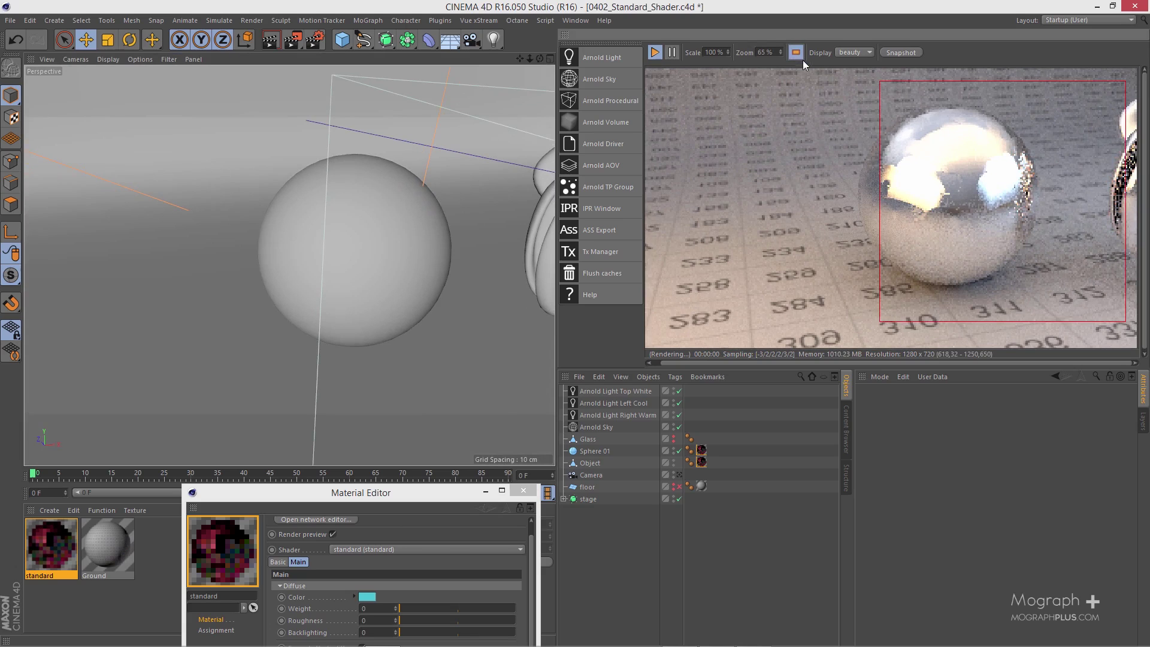
left_click_drag(879, 201, 837, 202)
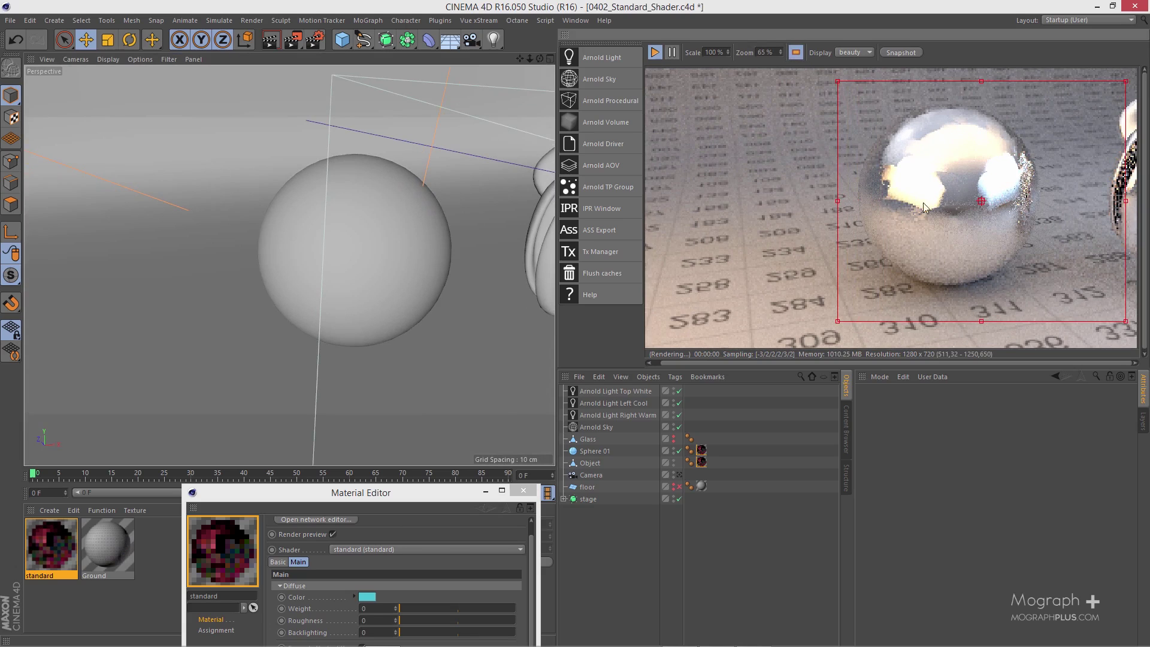
left_click_drag(980, 202, 944, 202)
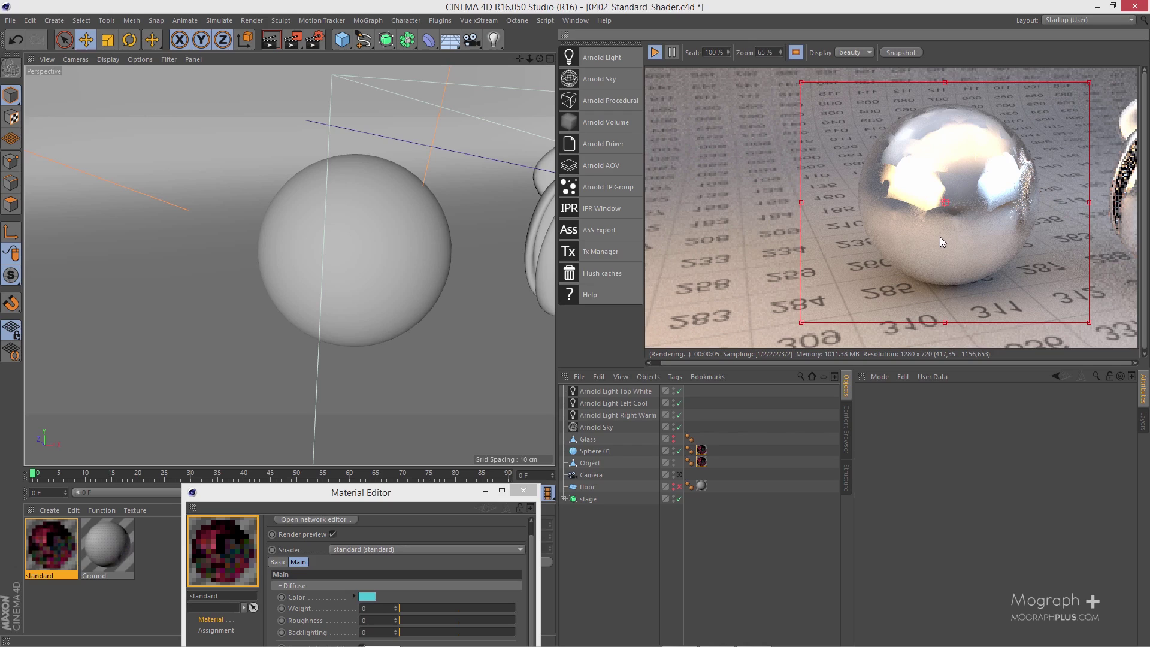
left_click(797, 52)
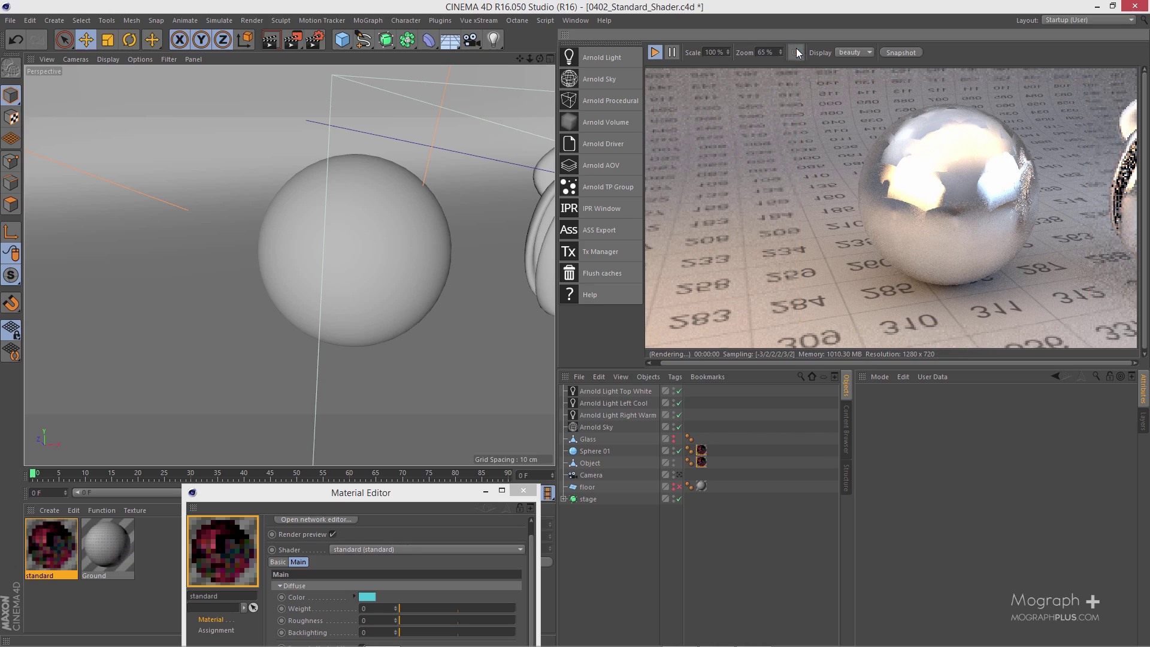
Remove the RadialAnis image from the standard shader's specular Rotation input in the shader network and close the network editor.
left_click_drag(440, 497, 439, 483)
left_click_drag(353, 479, 336, 281)
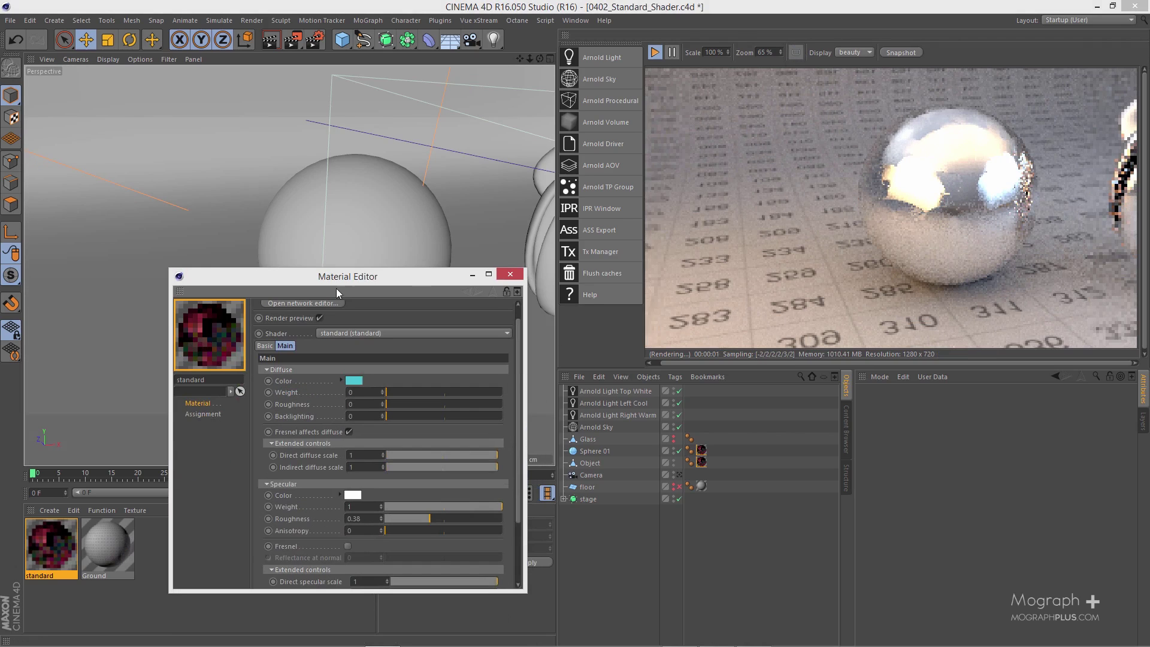
left_click(313, 301)
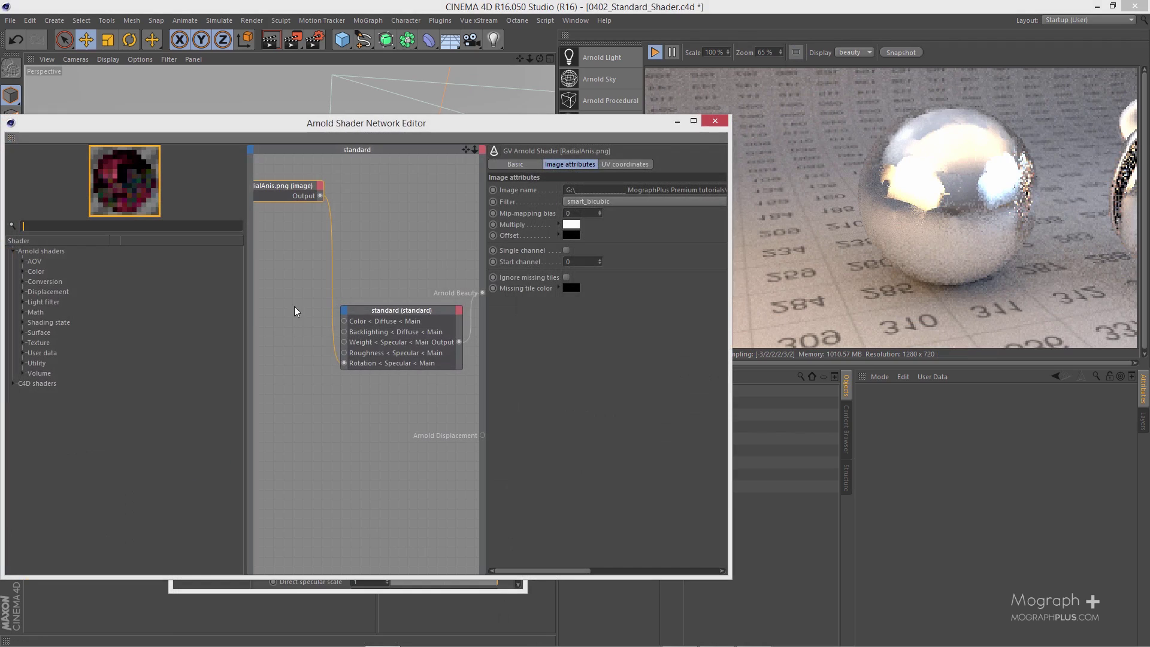
left_click(419, 239)
left_click(715, 121)
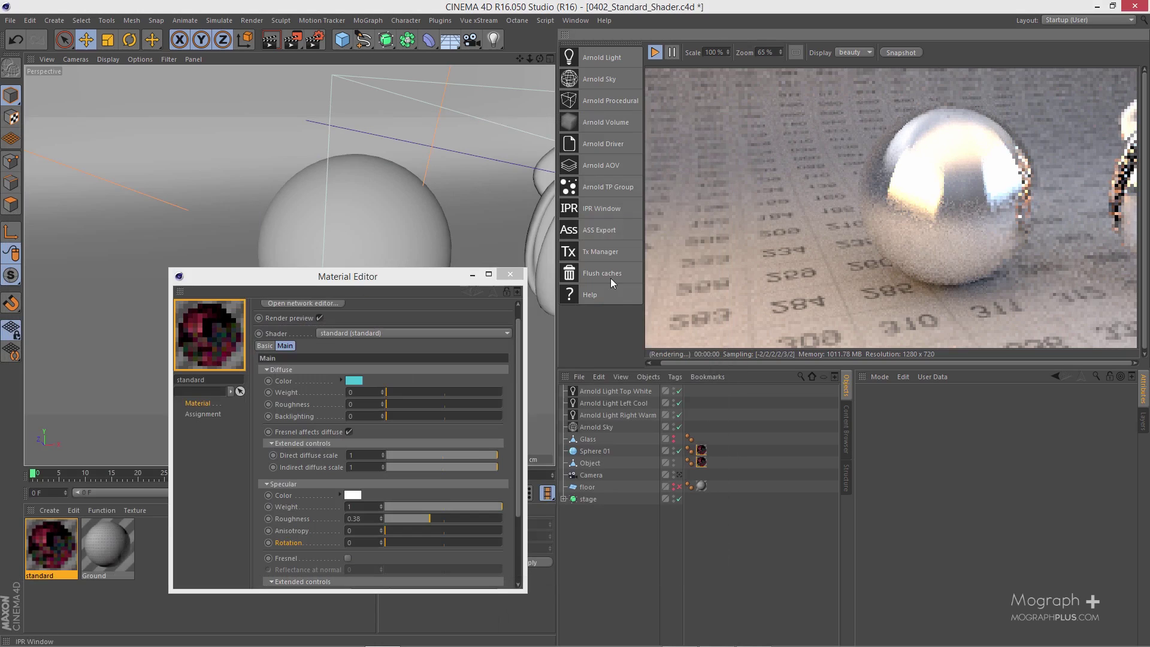
Return the view to the scene camera and reset the specular Anisotropy to its default of 0.5.
left_click(680, 474)
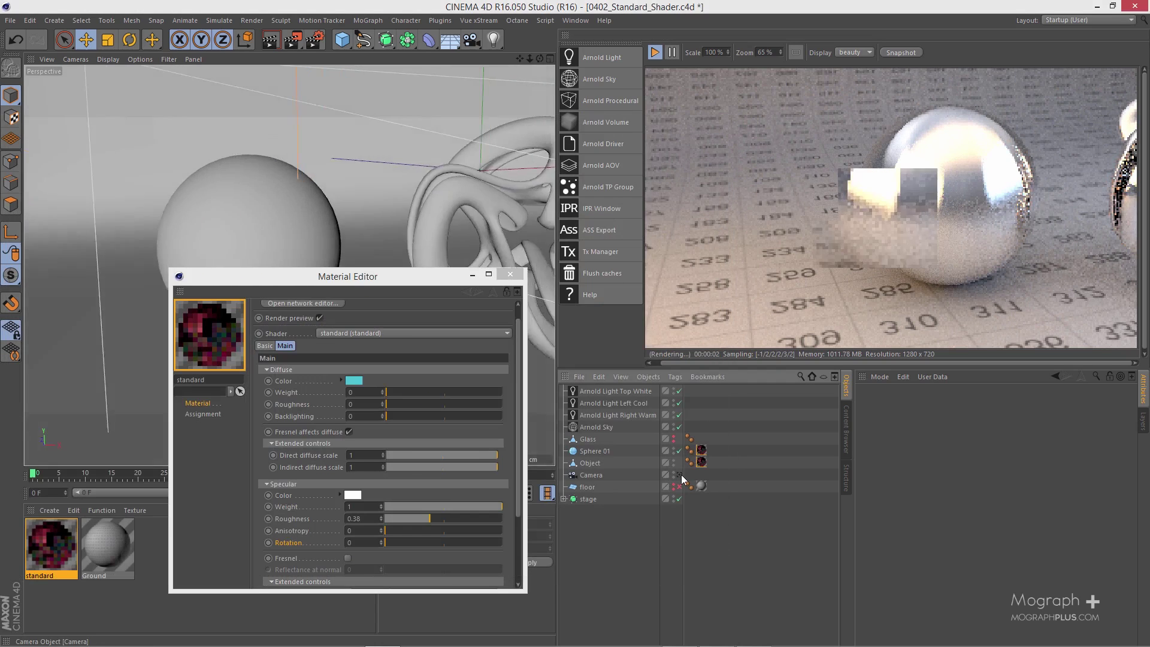
right_click(283, 533)
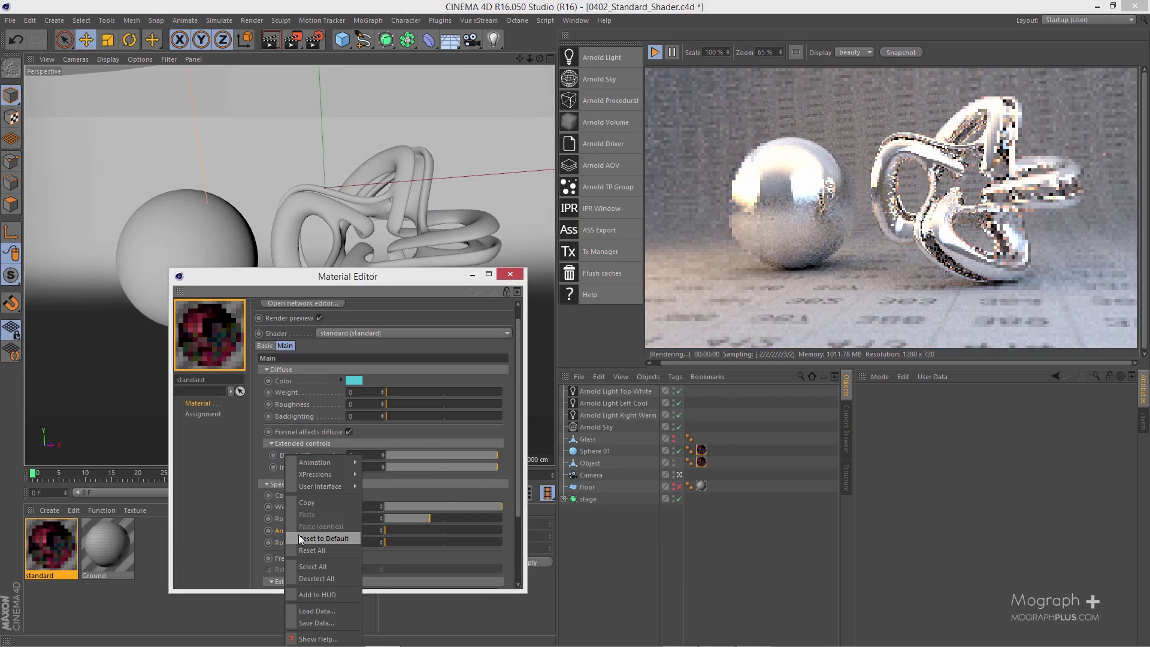
left_click(329, 540)
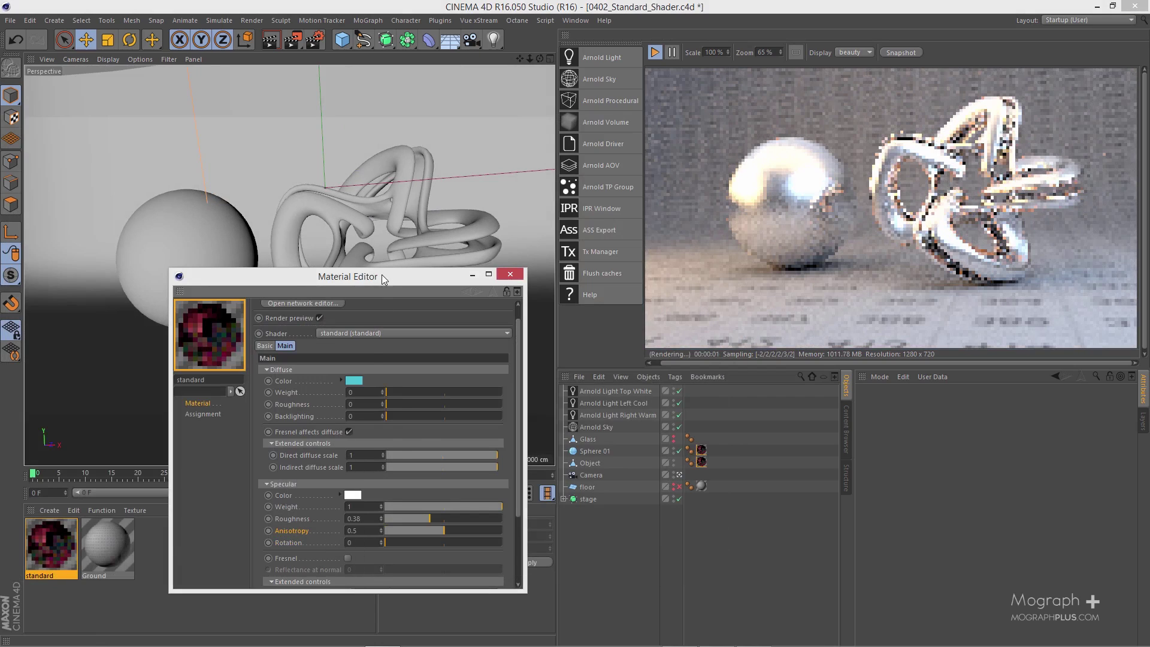
Set the material's specular Weight to 0.5 and its specular Roughness to 0.15.
left_click_drag(382, 274, 371, 162)
left_click(353, 393)
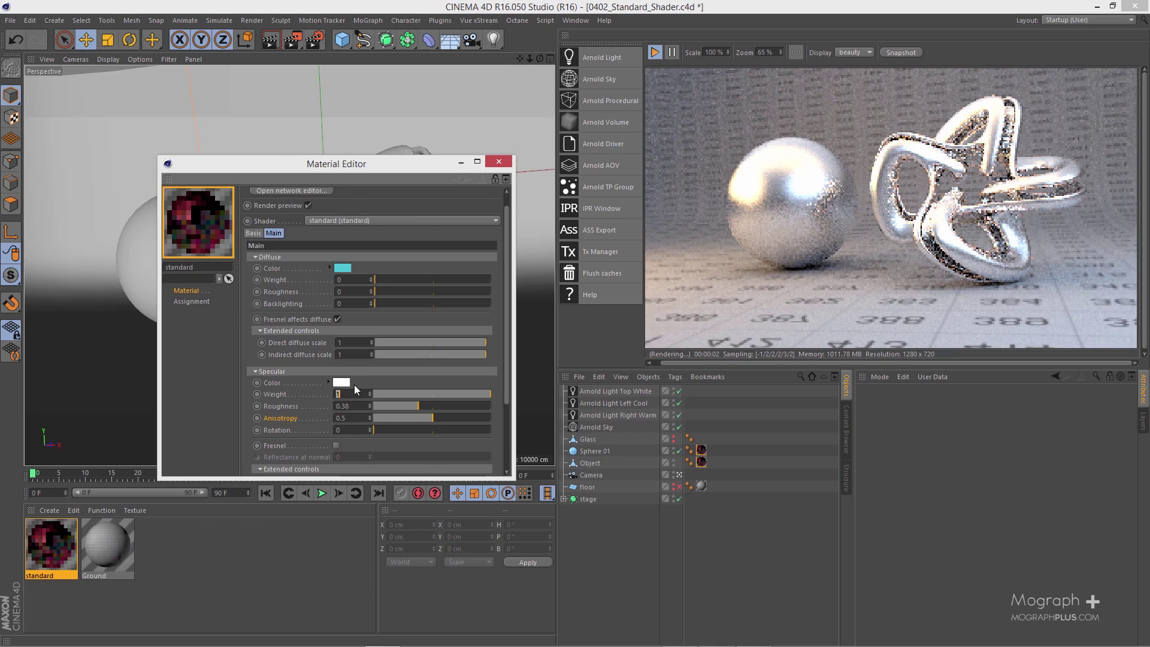
type(".5")
key("Return")
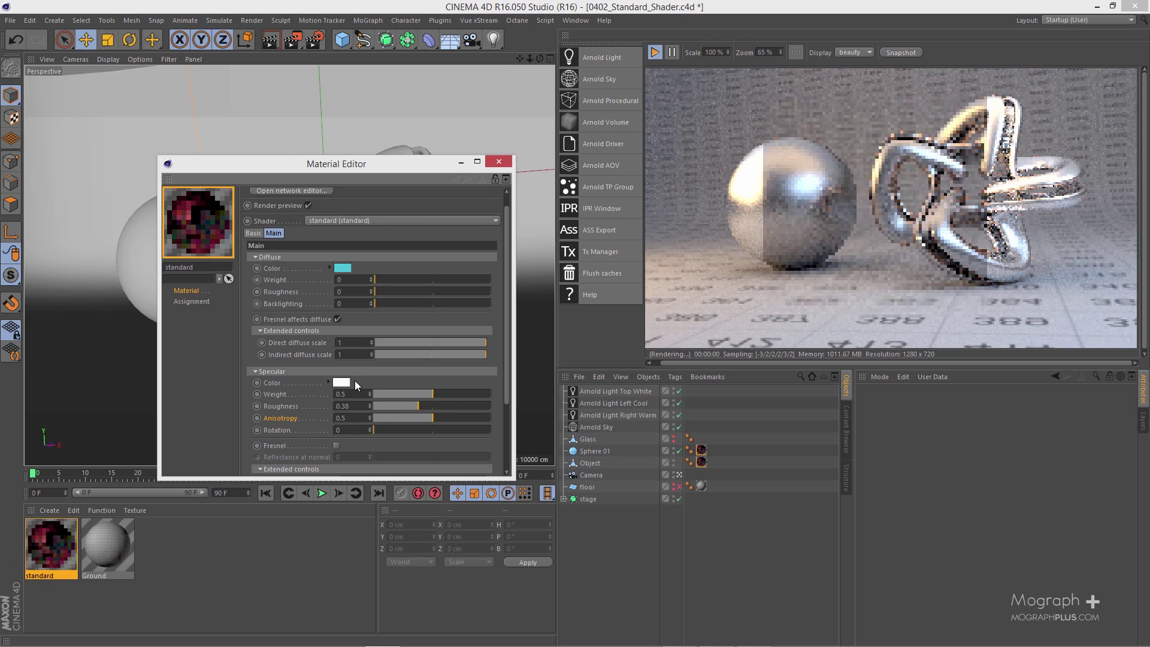
left_click(343, 405)
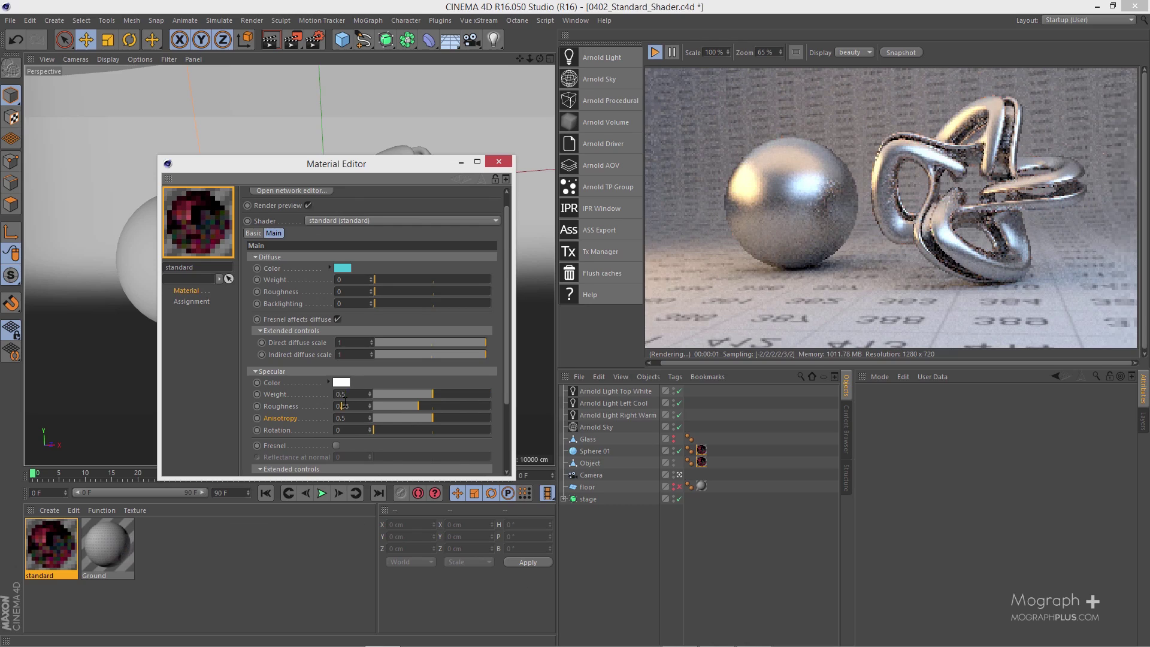
type(".15")
key("Return")
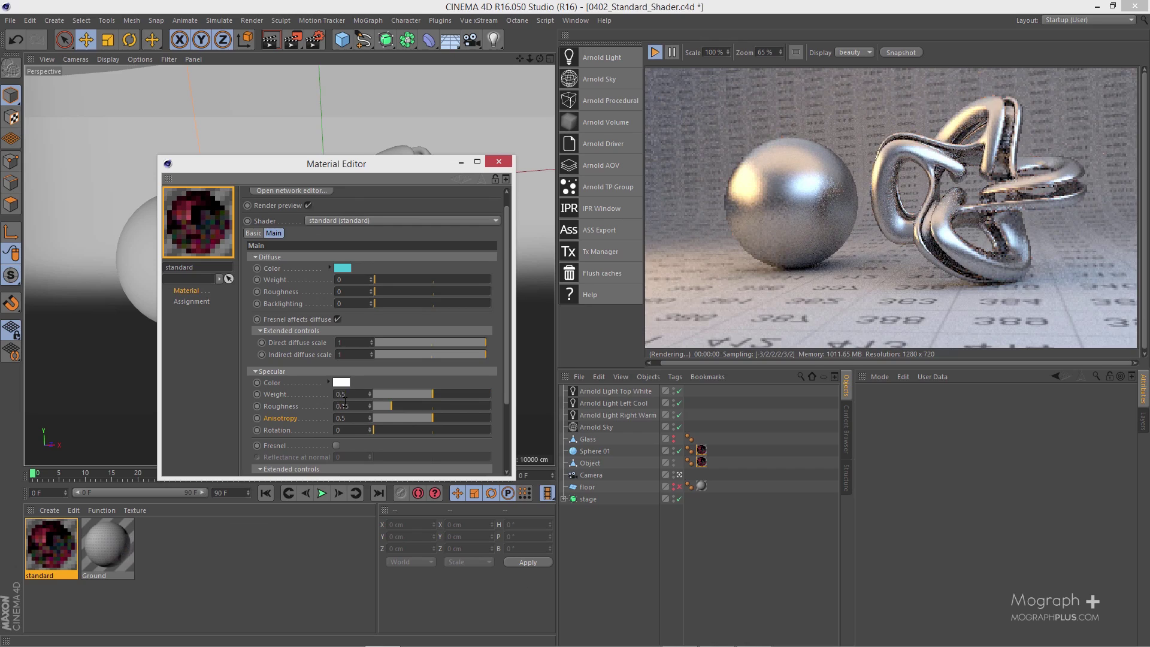
Set the material's diffuse Weight to 0.5.
left_click(354, 279)
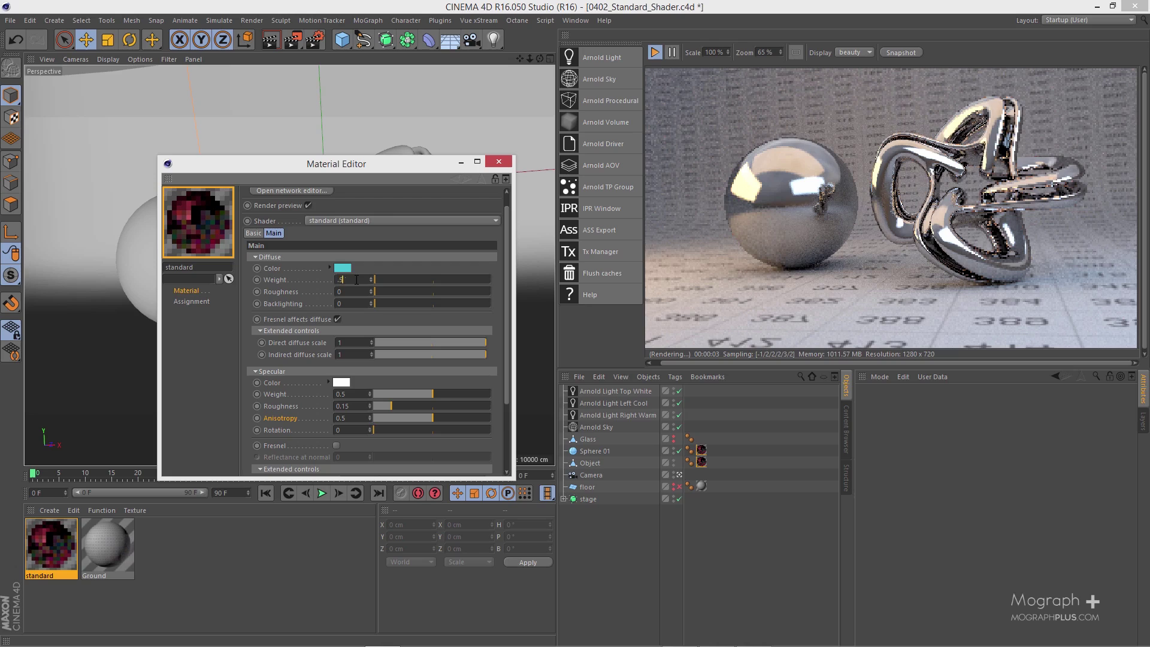
type(".5")
key("Return")
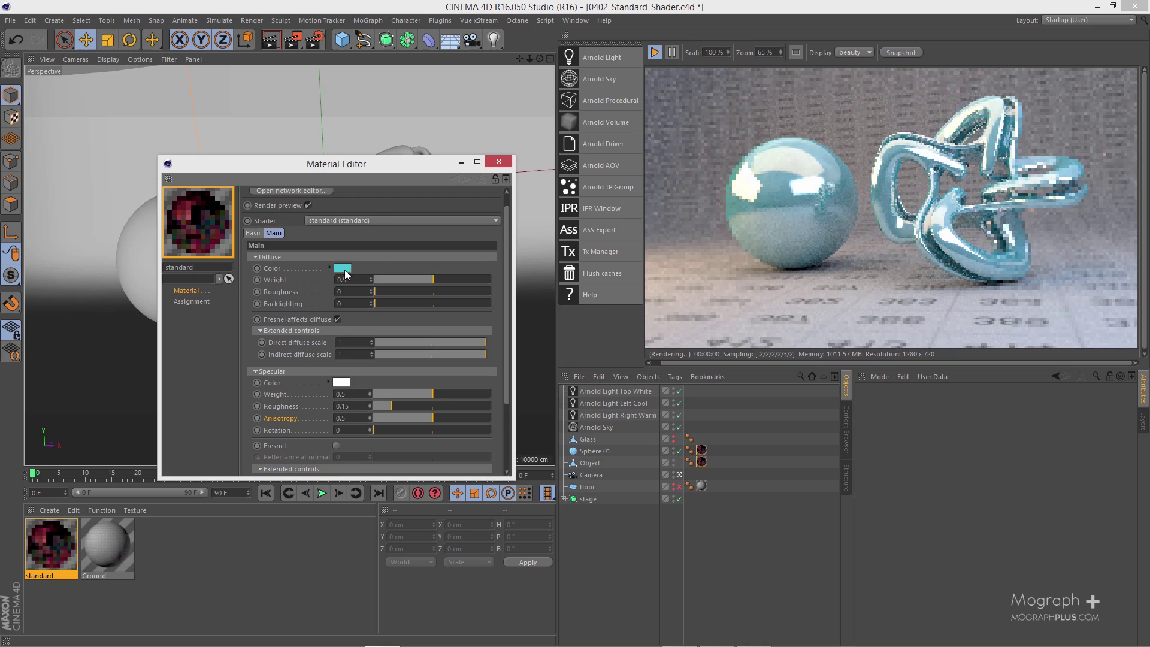
Copy the diffuse color to the specular Color and lighten it to about 47% saturation and 90% value.
left_click_drag(348, 385, 347, 385)
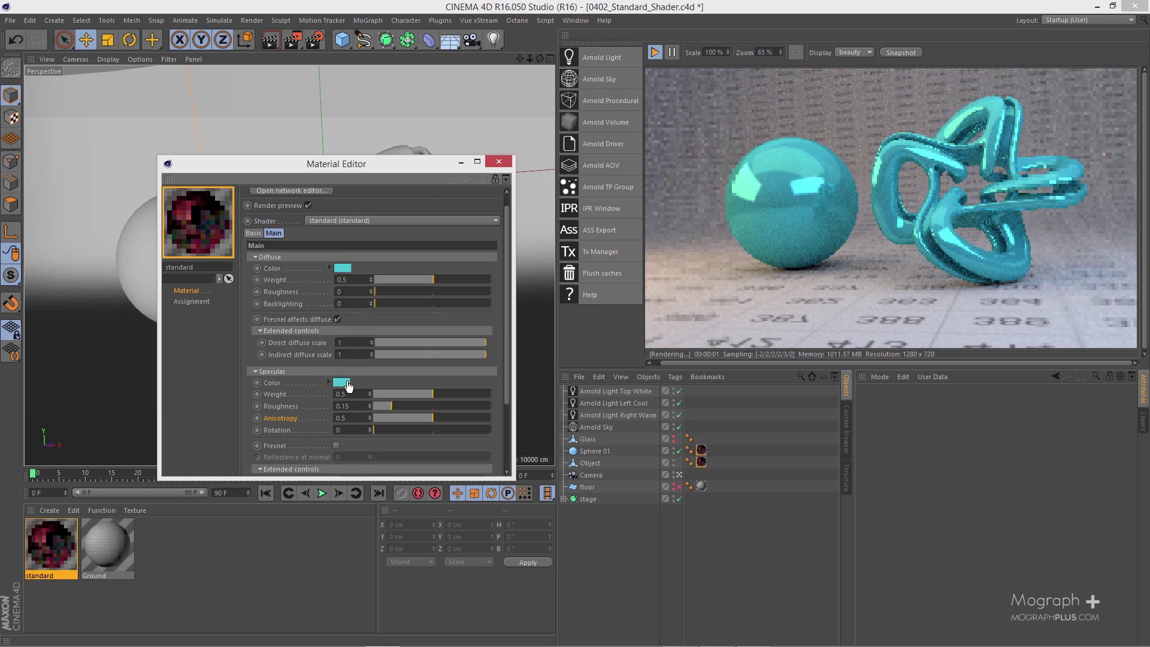
left_click(348, 385)
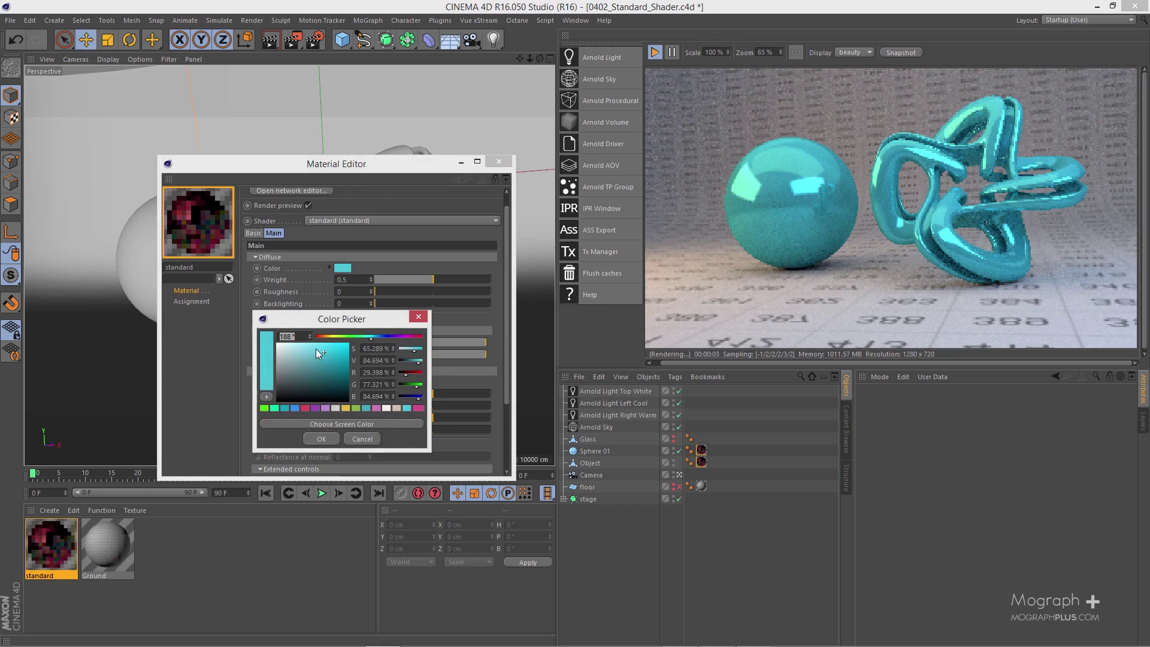
left_click_drag(315, 348, 310, 353)
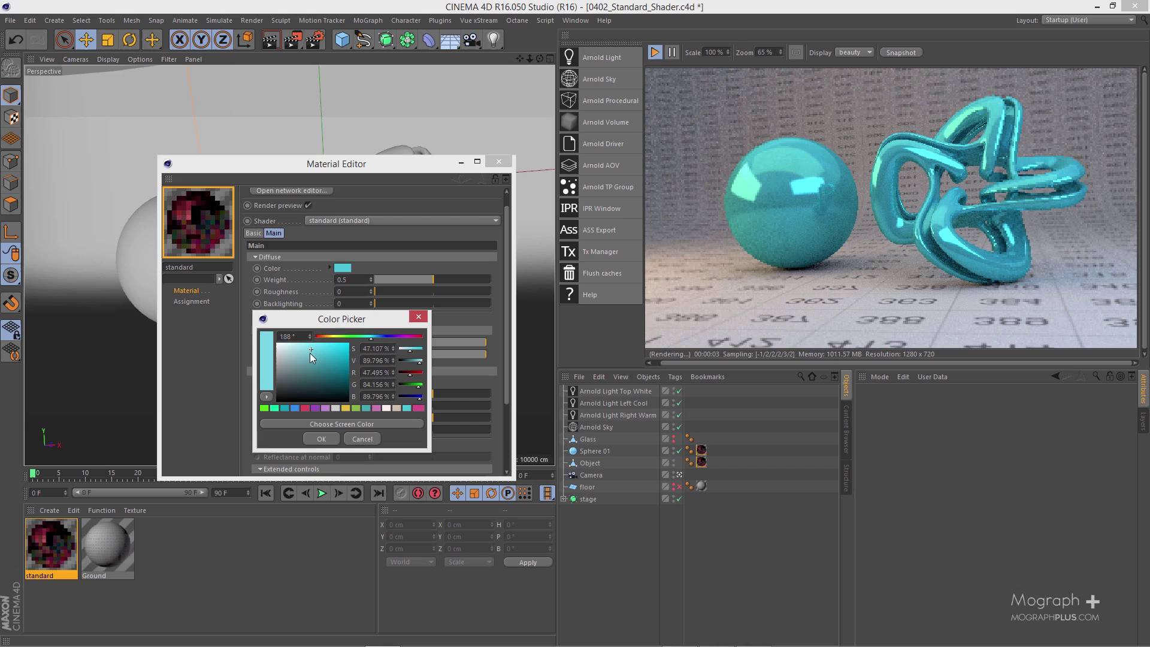
left_click(317, 437)
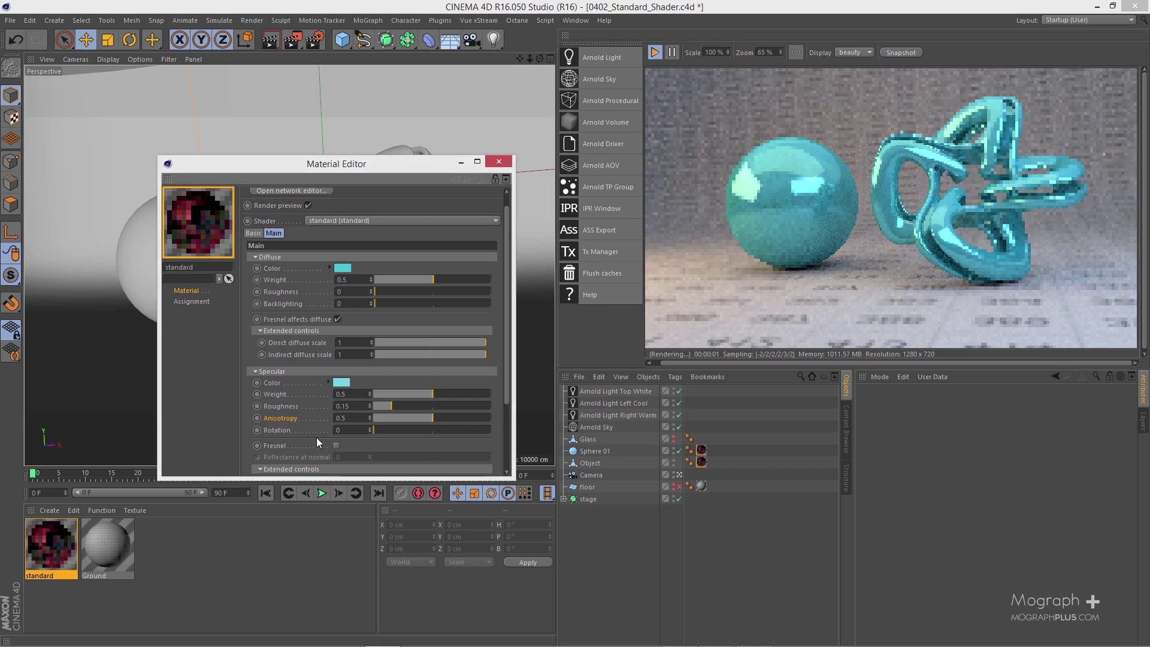
Enable Fresnel for the specular and restrict the interactive render to a region framing the sphere.
scroll(302, 419, "down", 3)
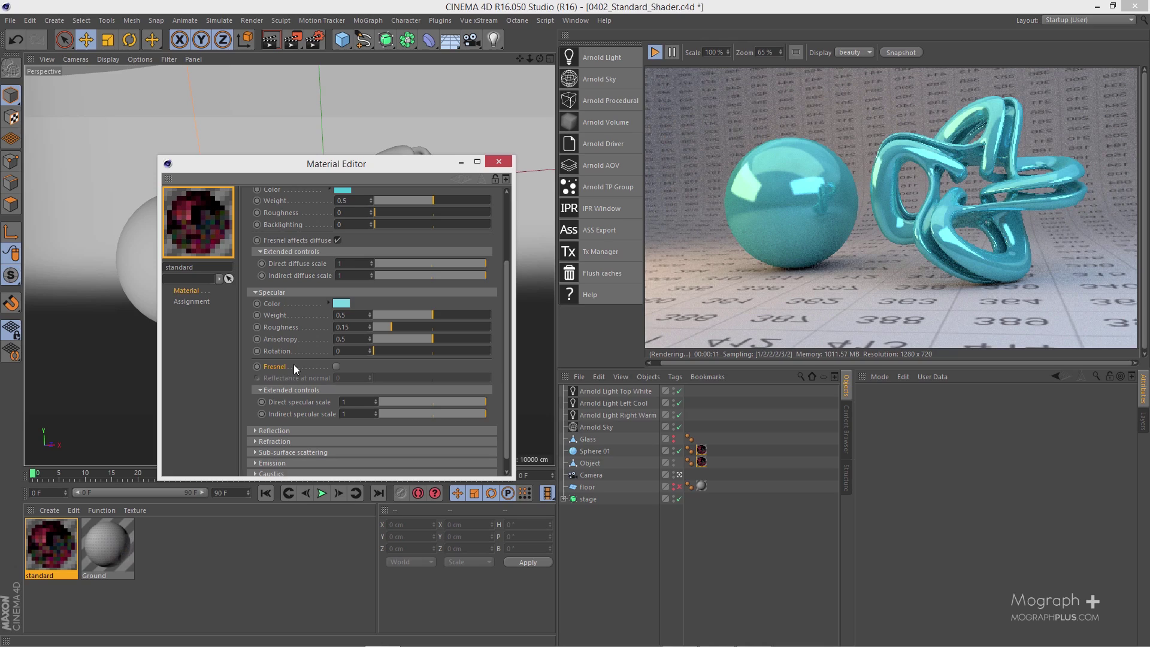
left_click(336, 367)
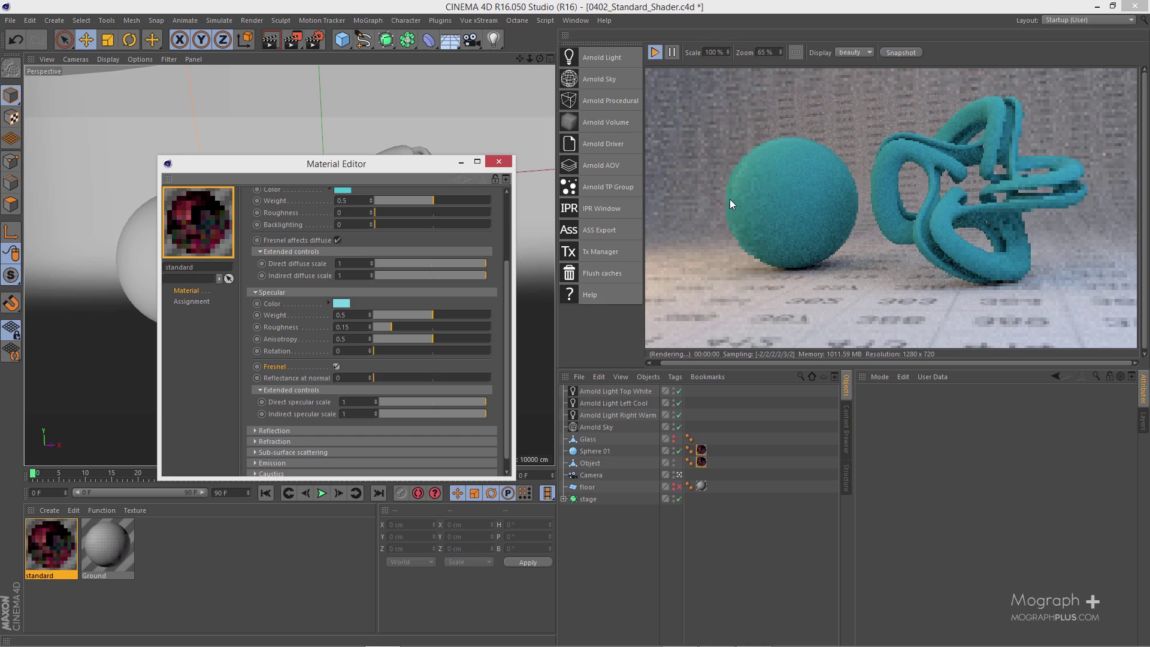
left_click(796, 55)
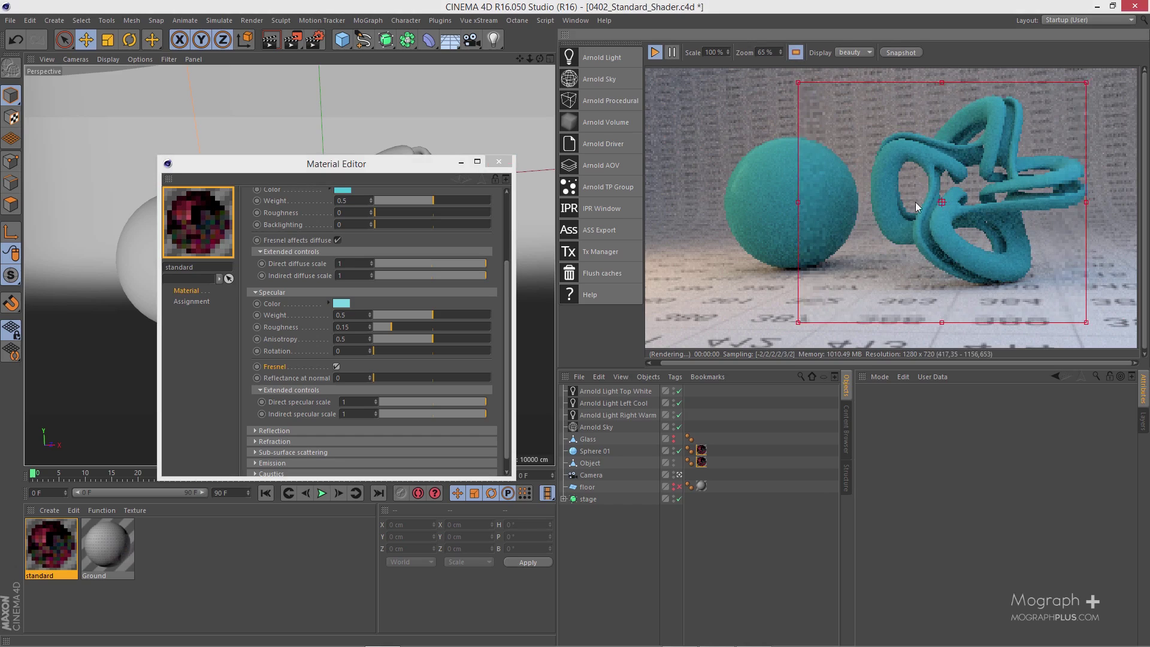
left_click_drag(942, 203, 808, 204)
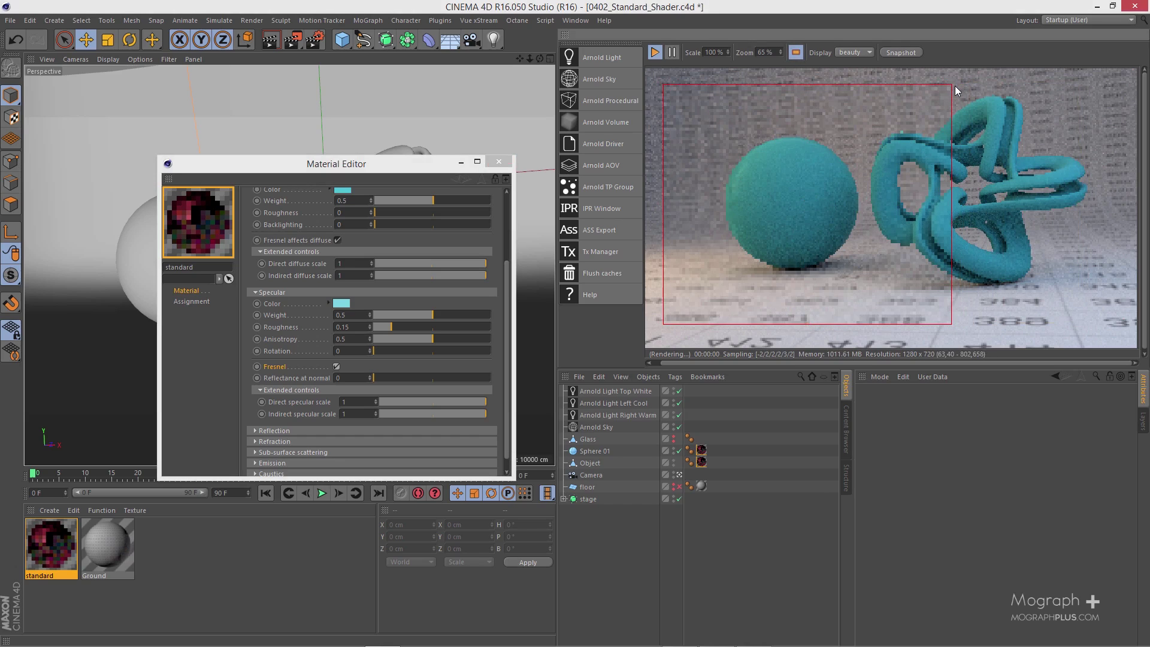
left_click_drag(954, 85, 874, 144)
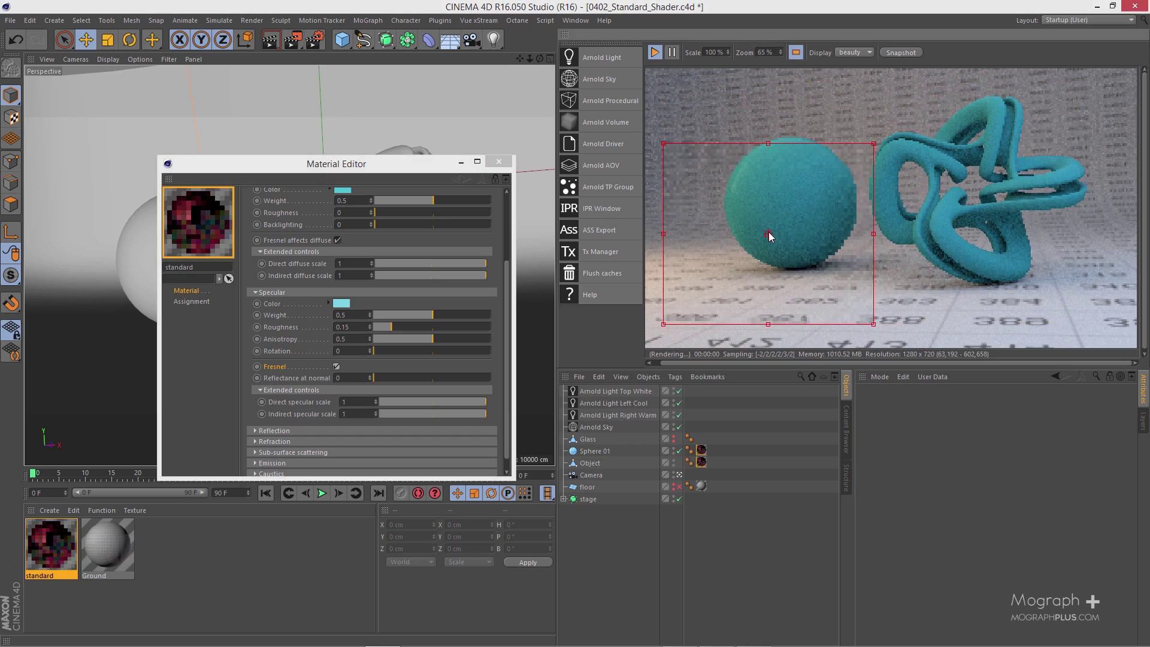
scroll(766, 219, "up", 1)
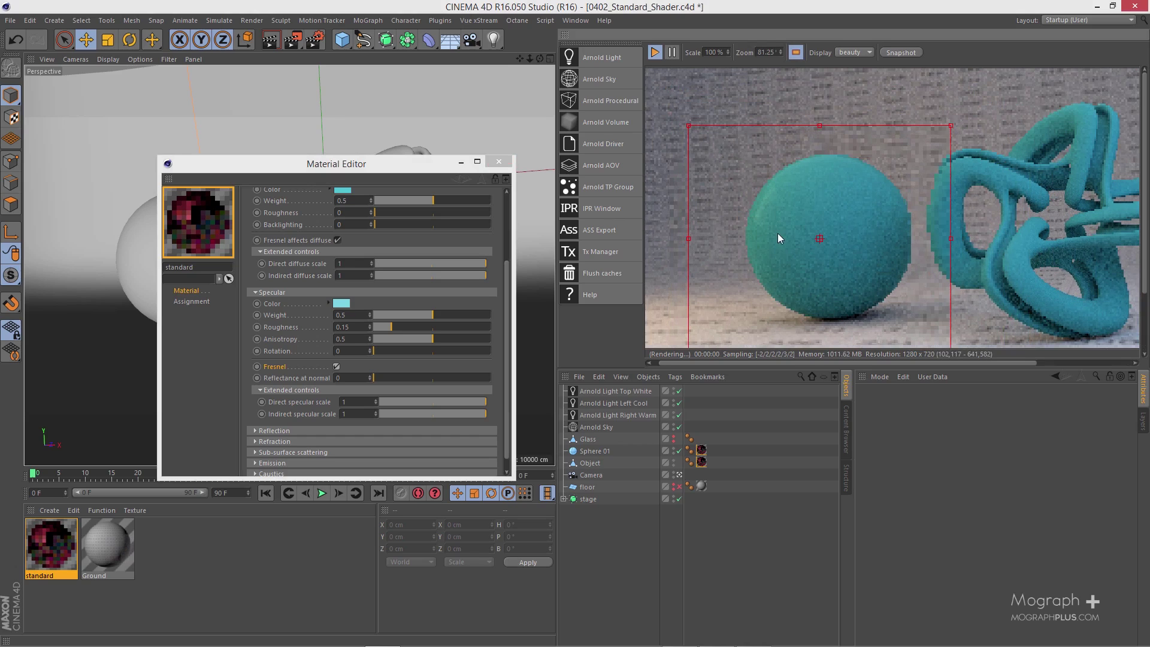
middle_click_drag(778, 234, 779, 195)
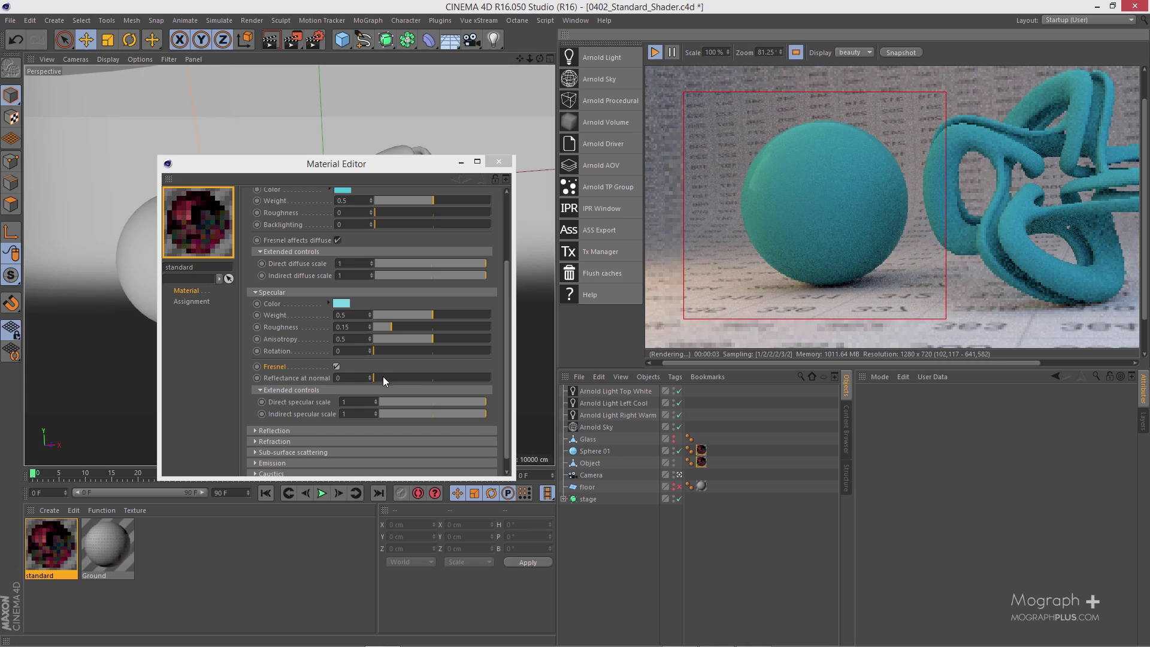
Try specular Reflectance at normal values of 0.07, 0.33, 0.57 and 0.64, and raise it to 1.
left_click_drag(383, 376, 379, 377)
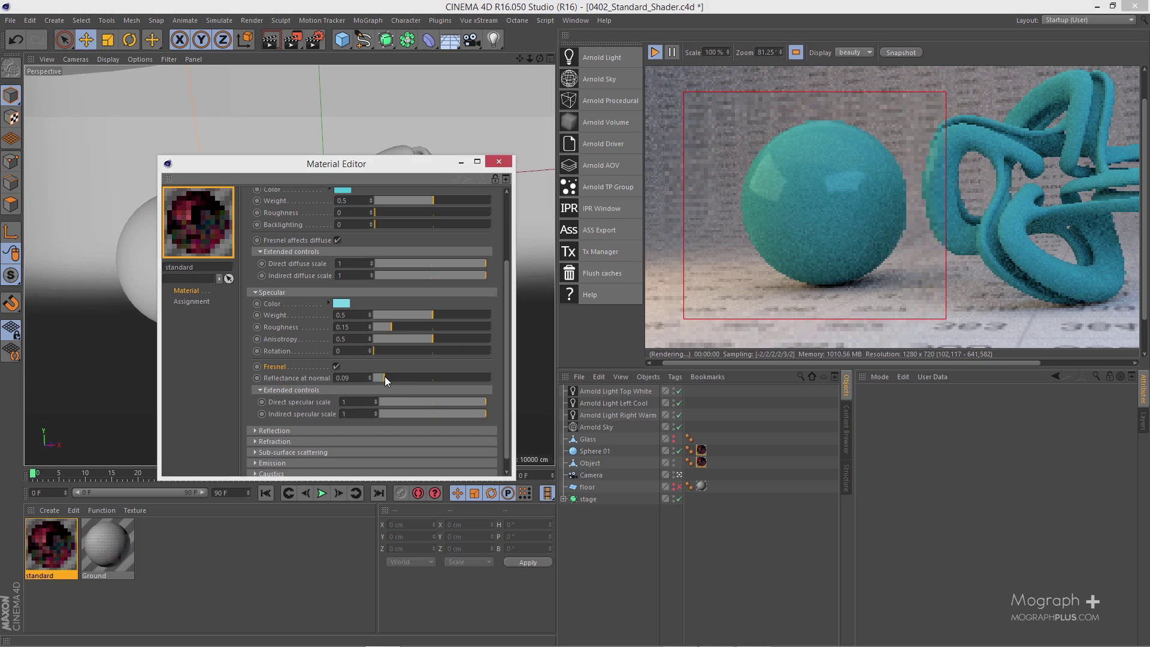
left_click_drag(382, 376, 383, 376)
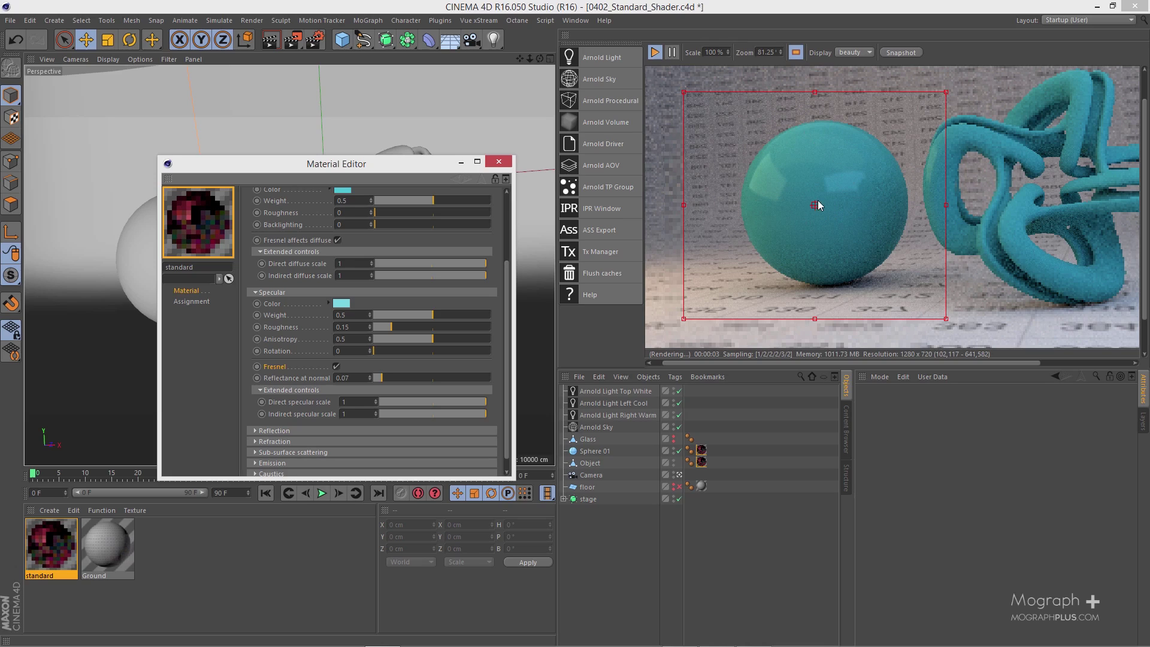
left_click(405, 379)
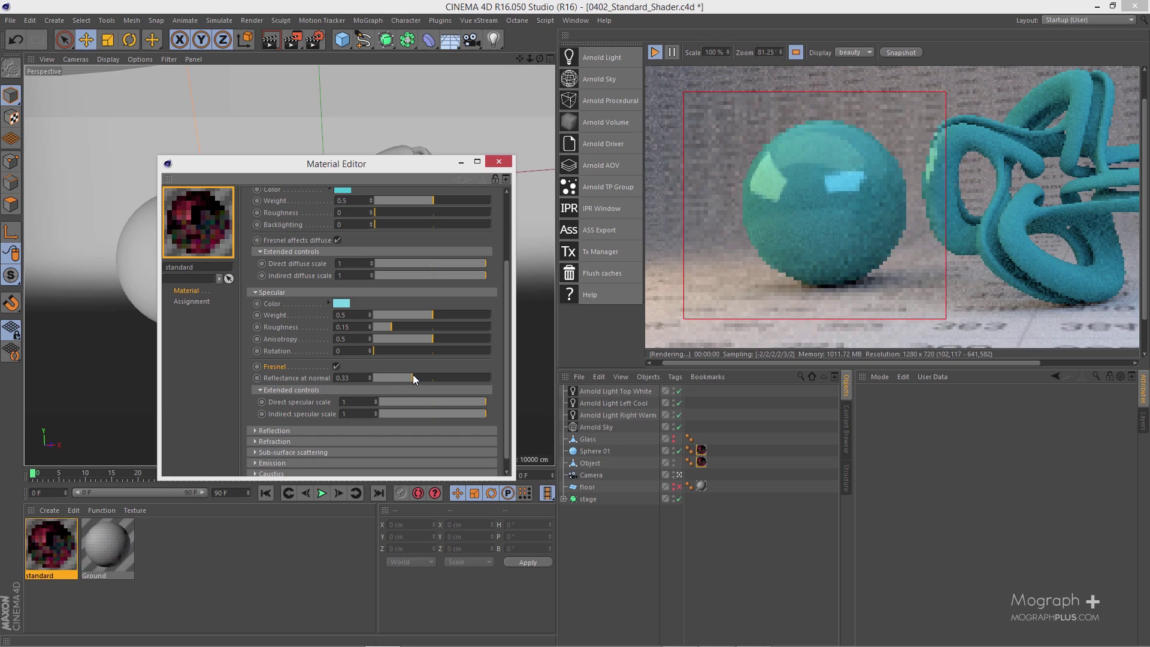
left_click(433, 378)
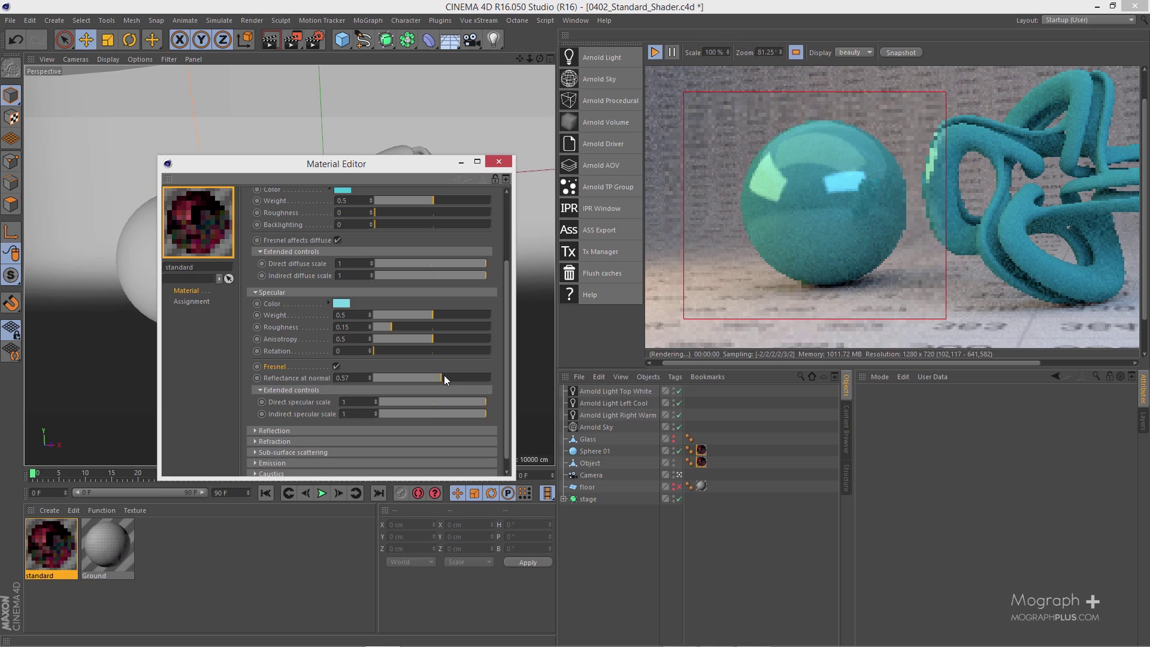
left_click(451, 377)
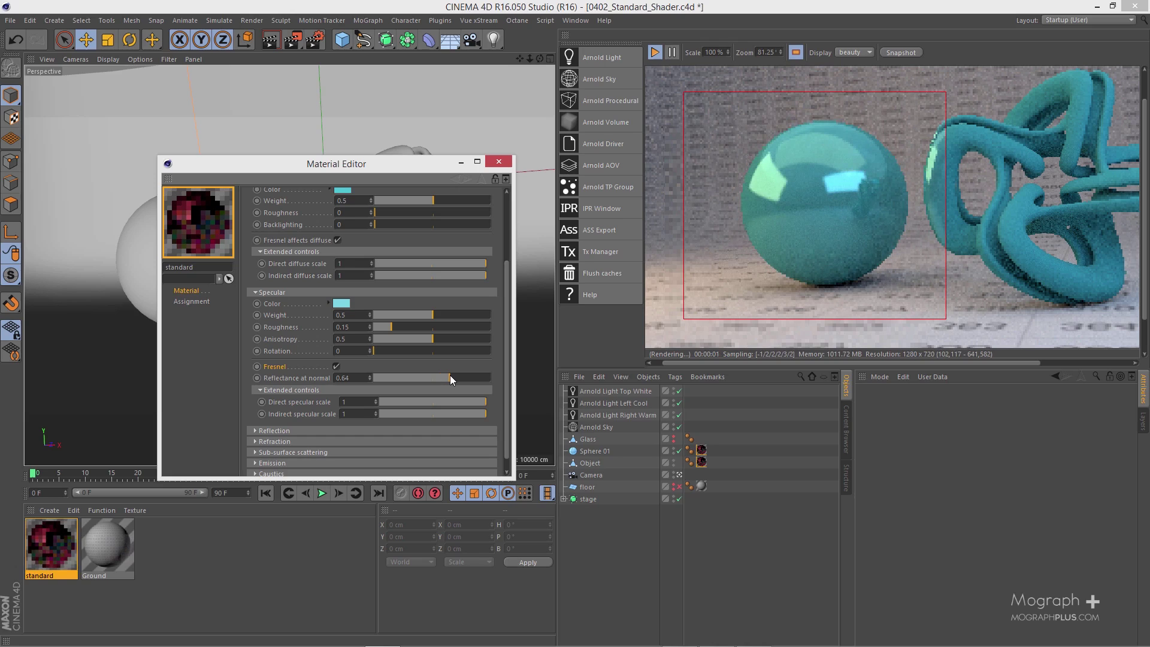
left_click(489, 378)
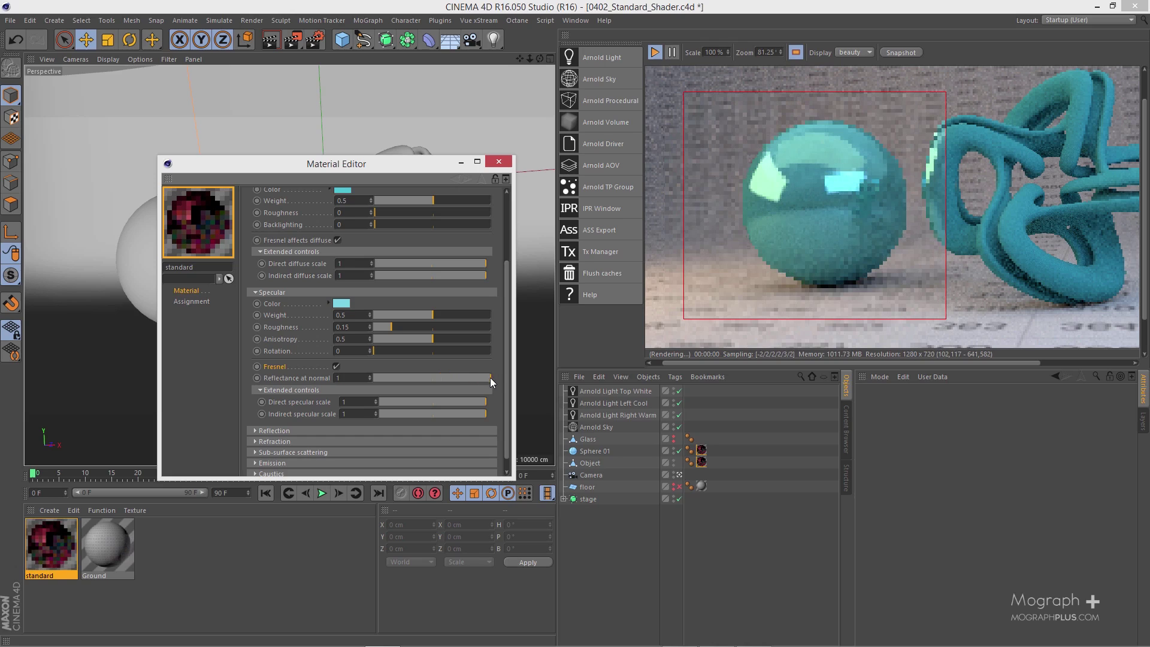
Try specular Reflectance at normal values of 0.77 and 1, and lower it to 0.
left_click(466, 378)
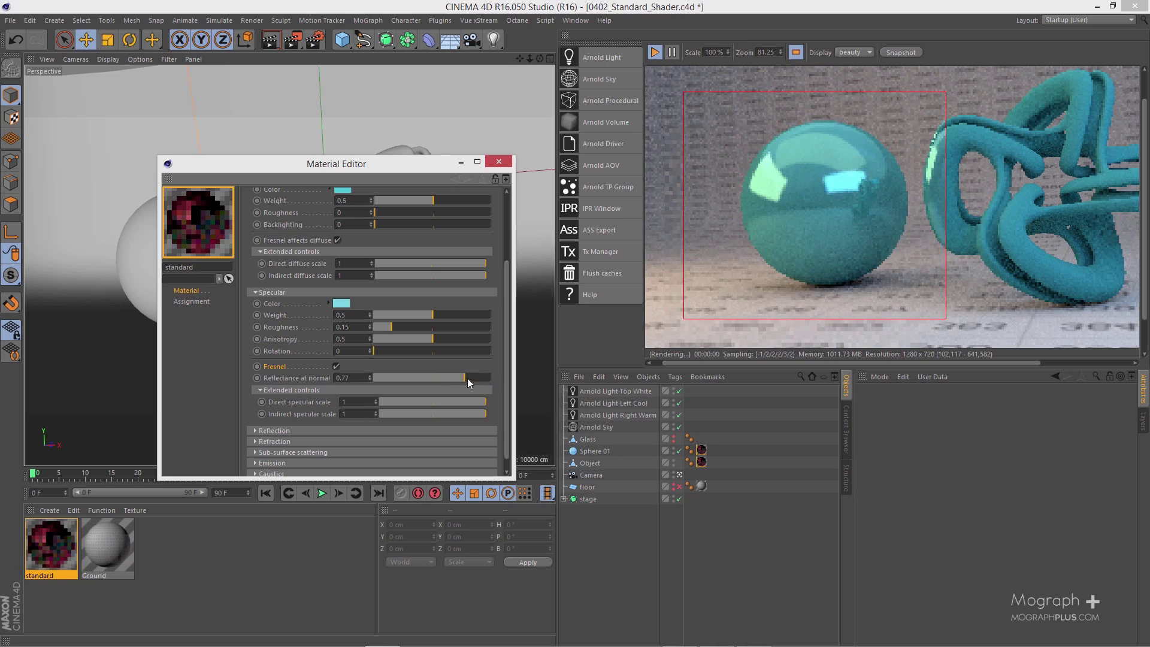
left_click_drag(474, 379, 478, 378)
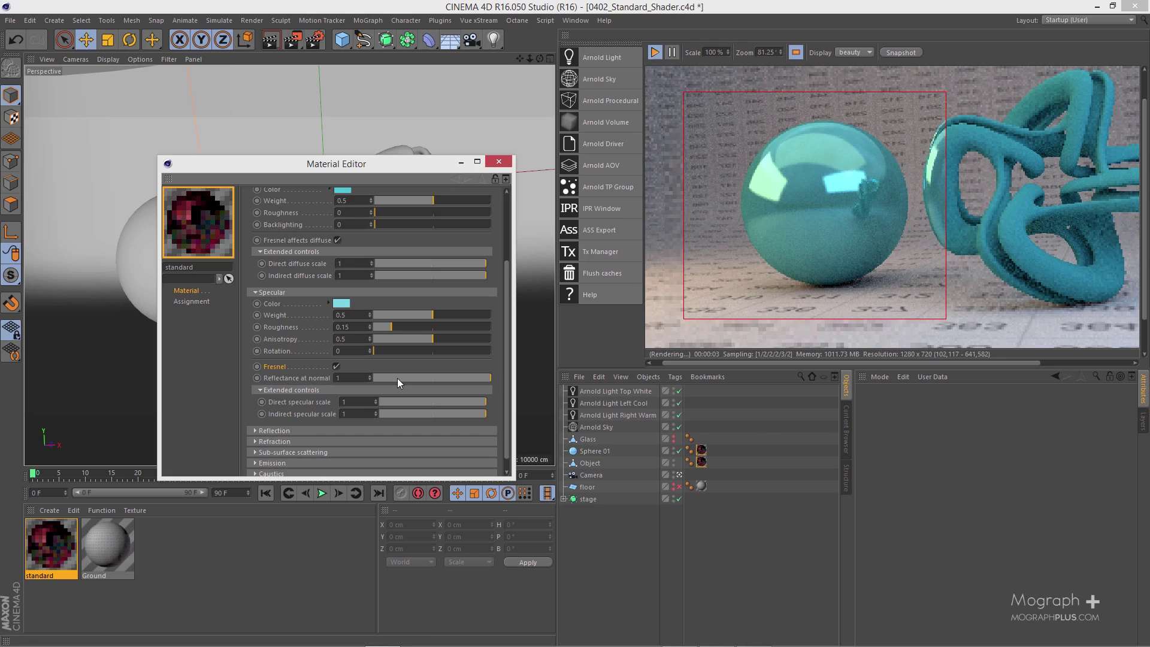
left_click_drag(397, 379, 347, 381)
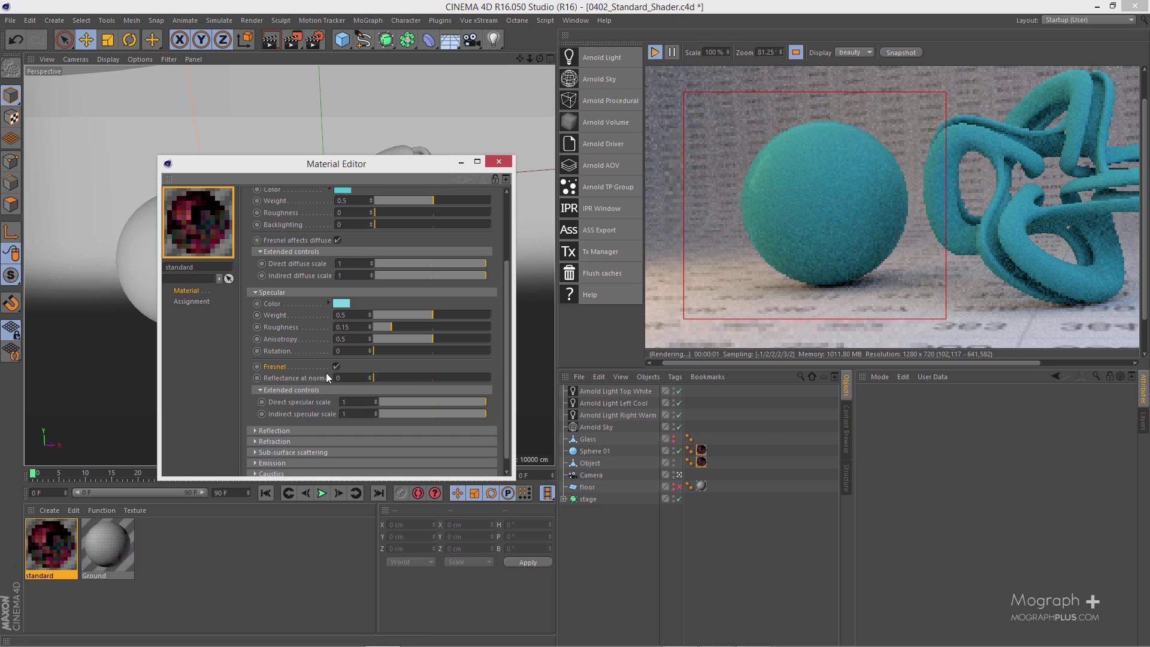
Disable Fresnel for the specular and turn off the render region to render the full frame at 65% zoom.
left_click(335, 367)
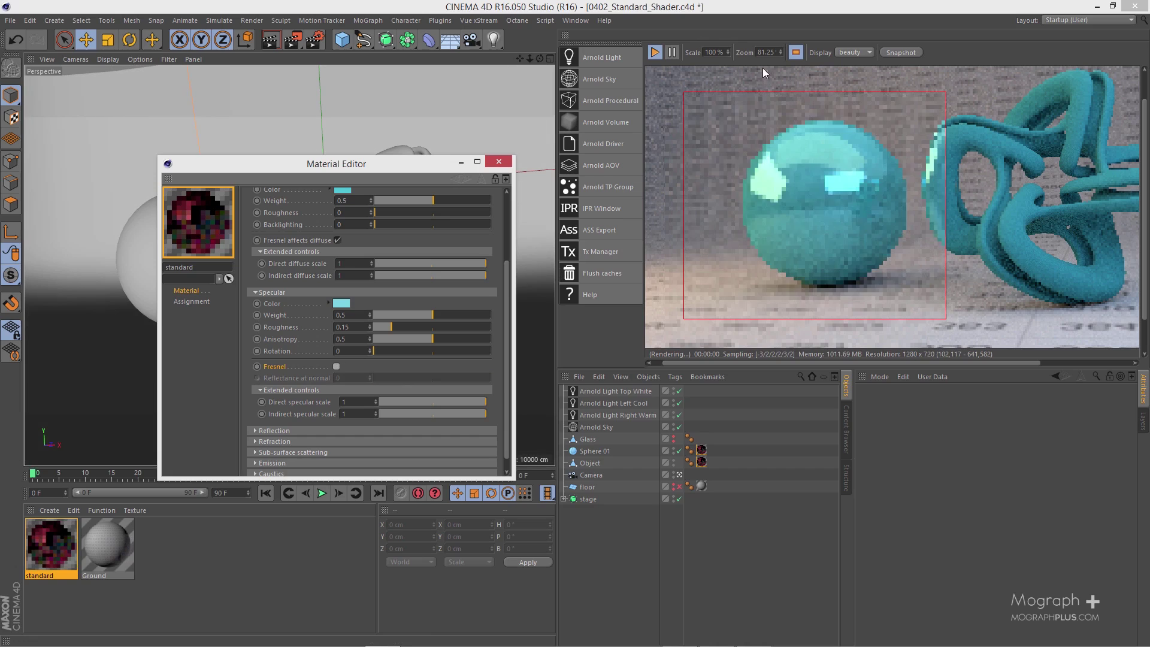
left_click(795, 53)
scroll(796, 196, "down", 1)
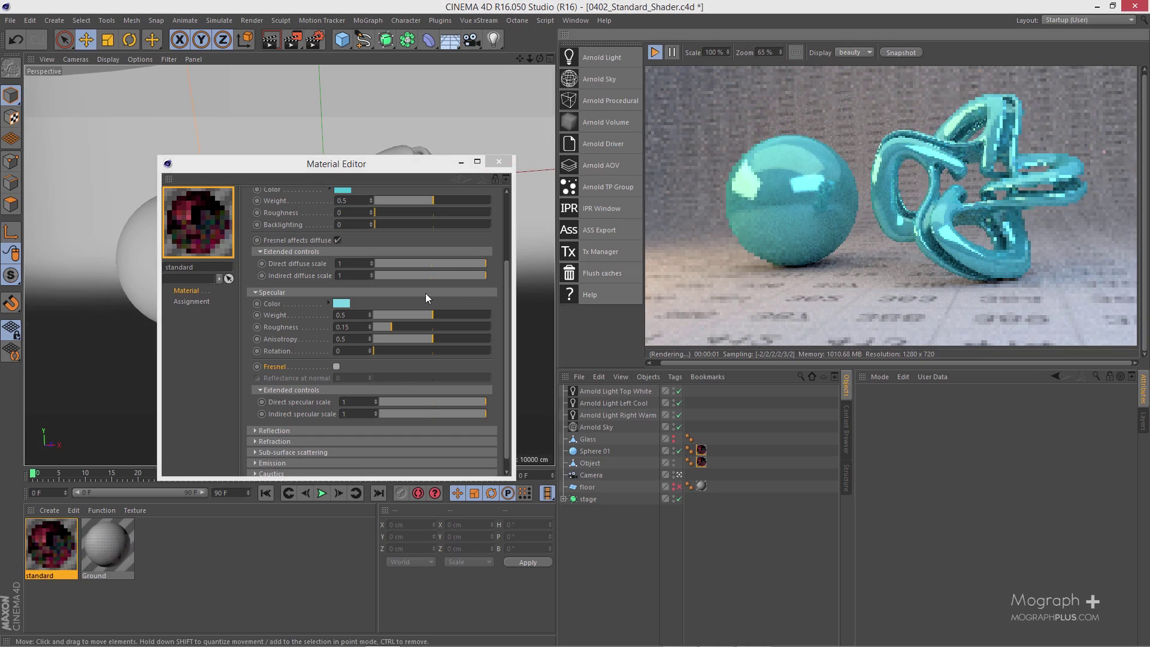
Reset the diffuse and specular colors to their defaults and lower the diffuse Weight to 0.
left_click_drag(379, 164, 372, 129)
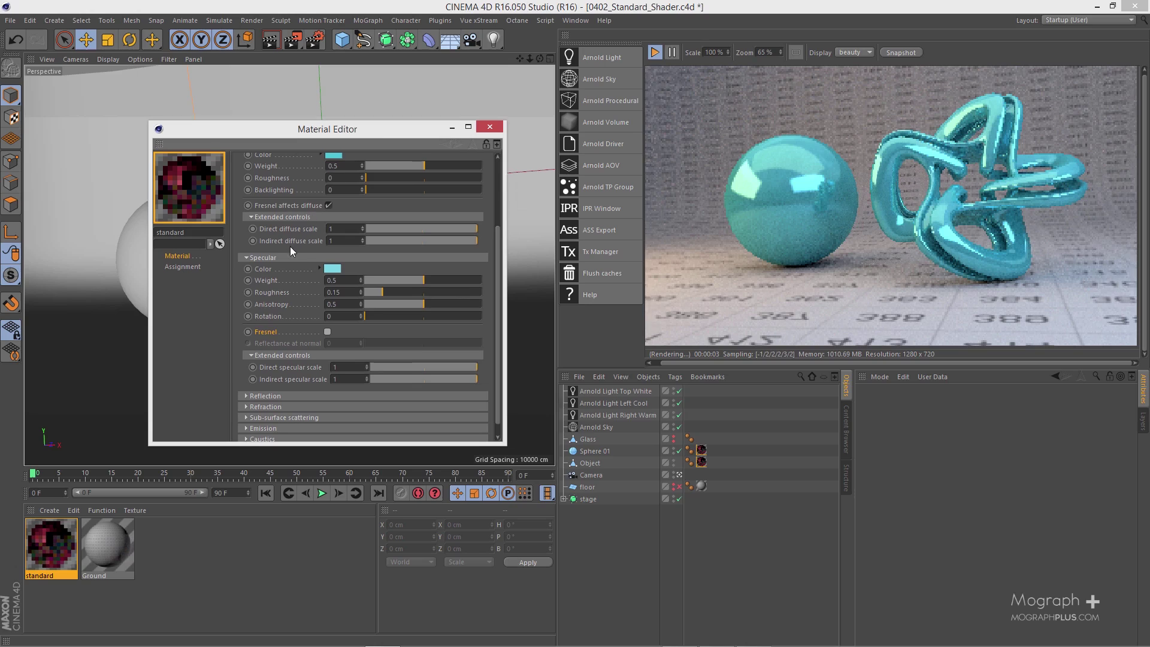
right_click(271, 165)
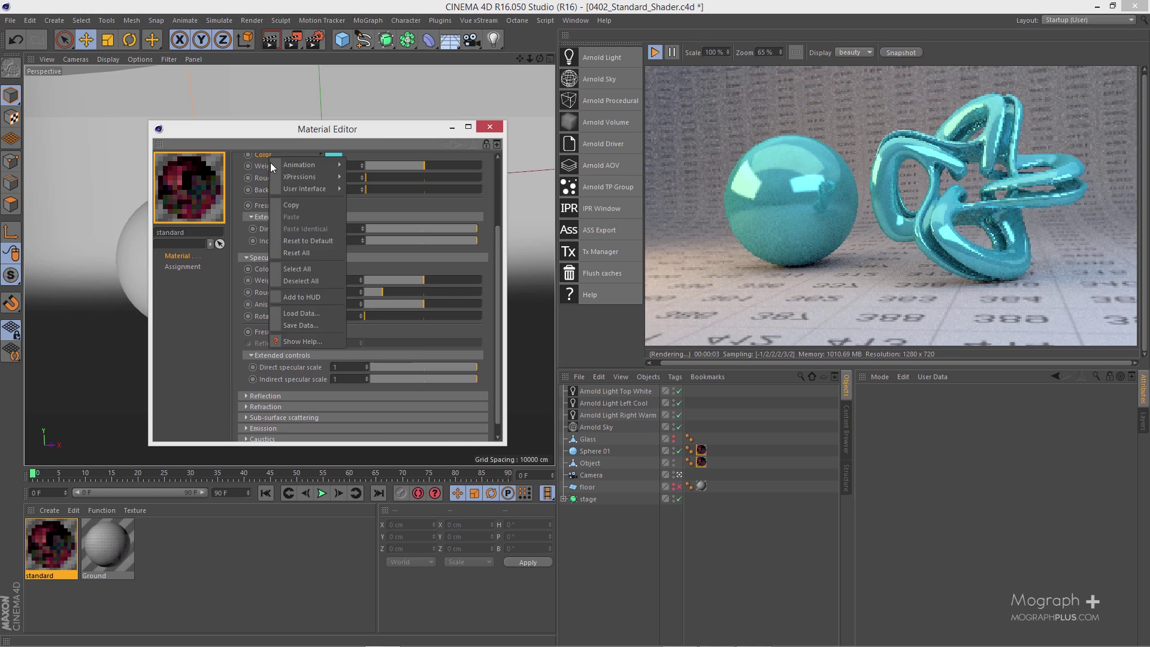
left_click(303, 240)
right_click(263, 270)
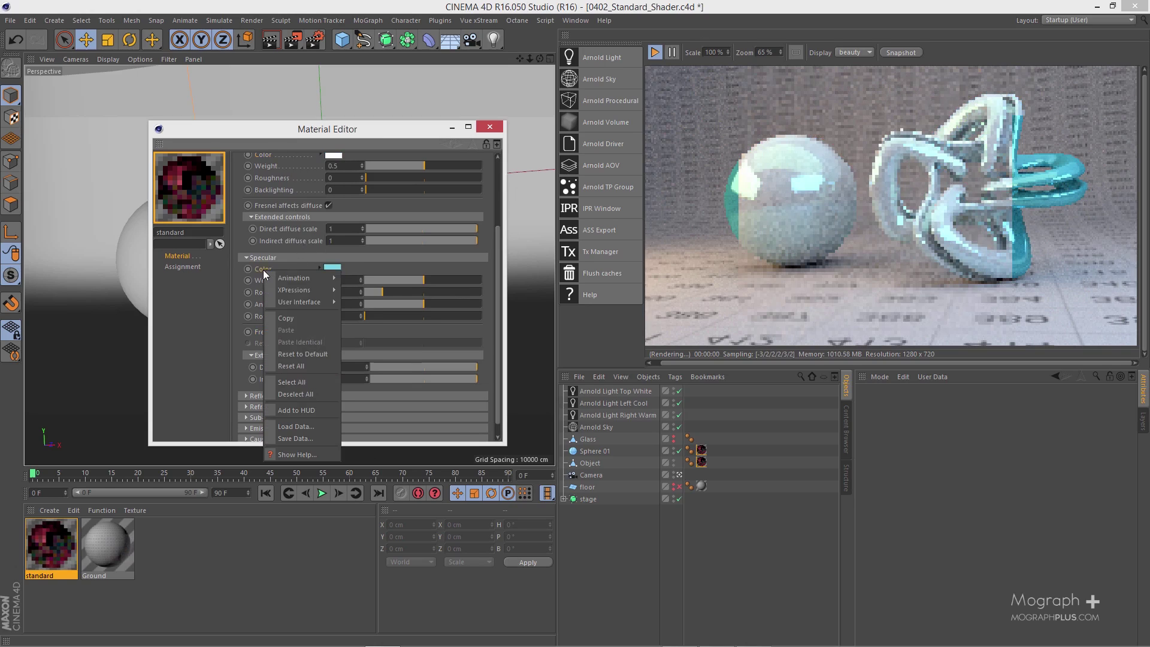
left_click(304, 353)
scroll(275, 193, "up", 3)
left_click_drag(401, 216, 337, 261)
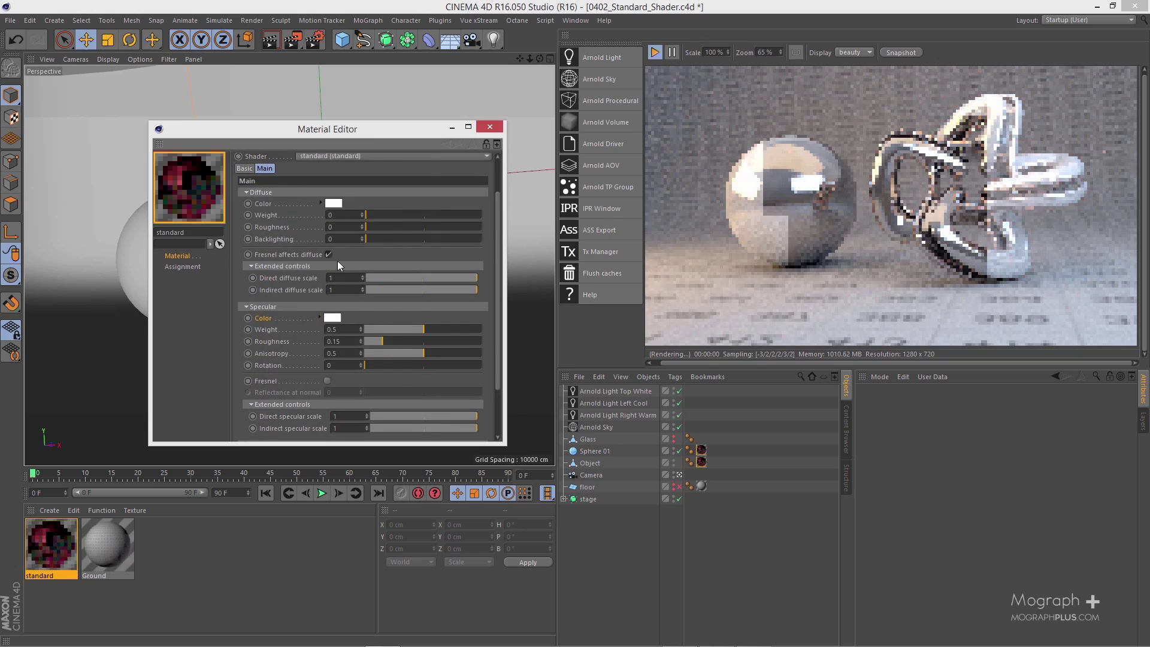
Set the specular Weight to 0.8 and the specular Roughness to 0.3.
double_click(333, 329)
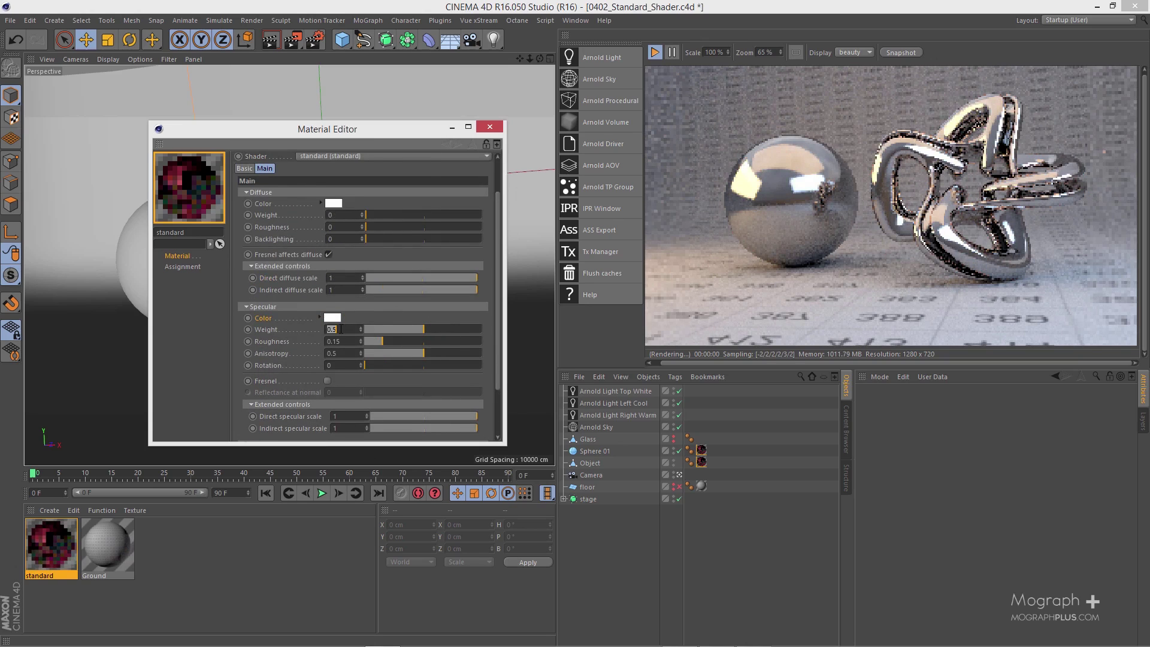
type("0.8")
key("Return")
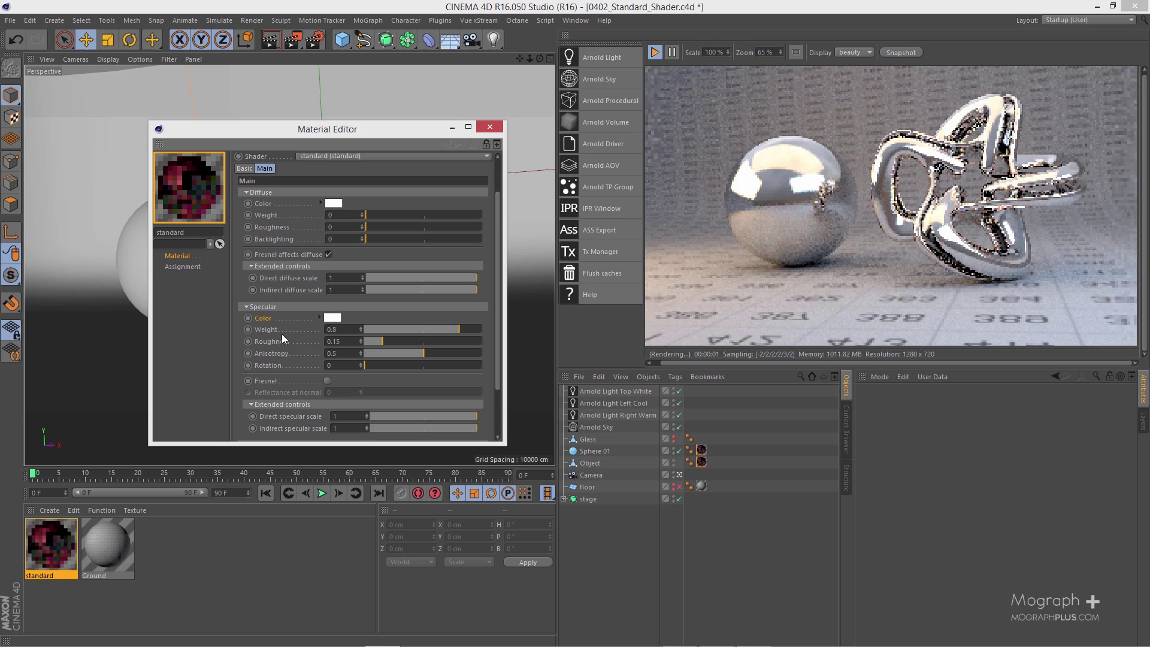
double_click(344, 342)
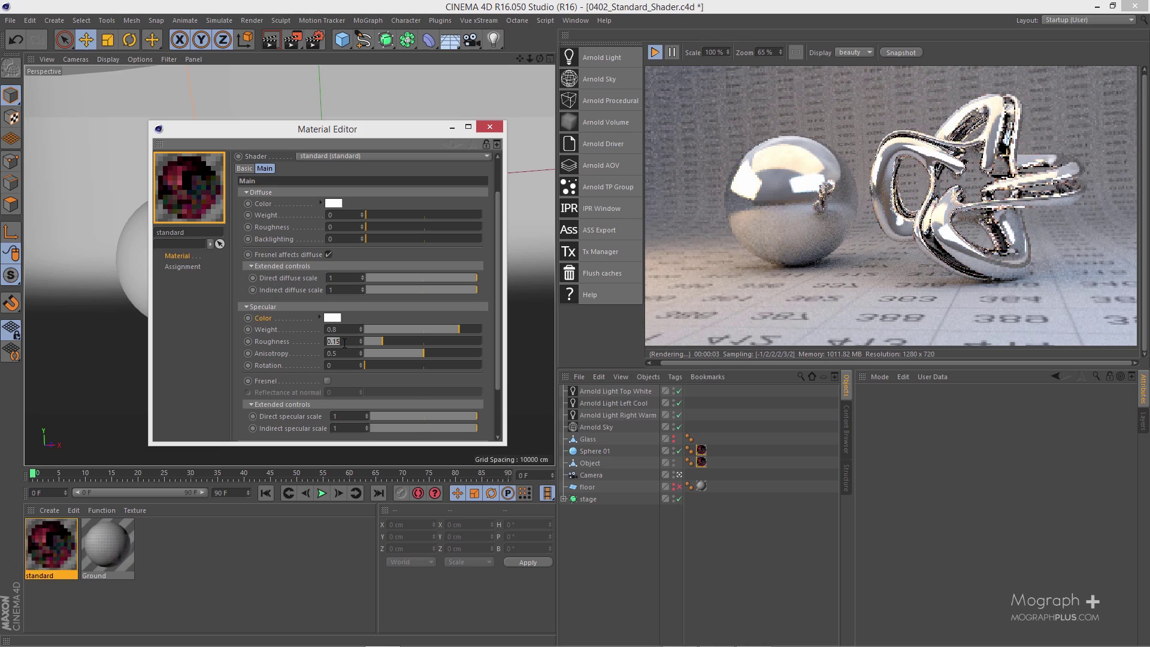
type(".3")
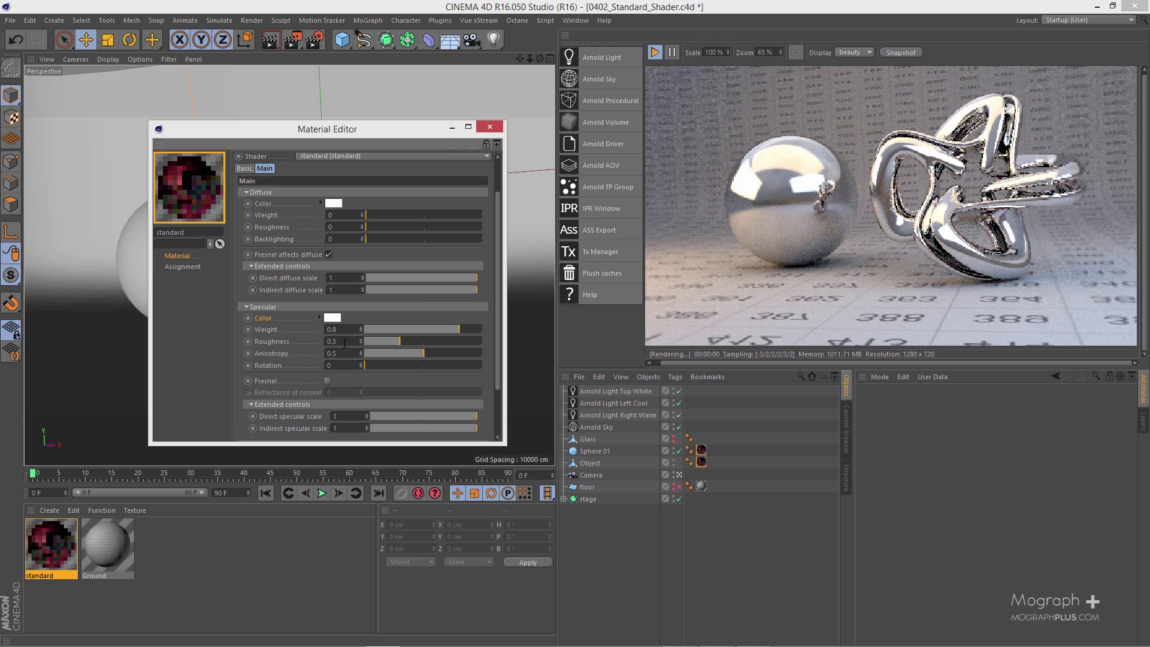
key("Return")
Try a Direct specular scale of 0 in the specular extended controls and restore it to 1.
scroll(330, 386, "down", 3)
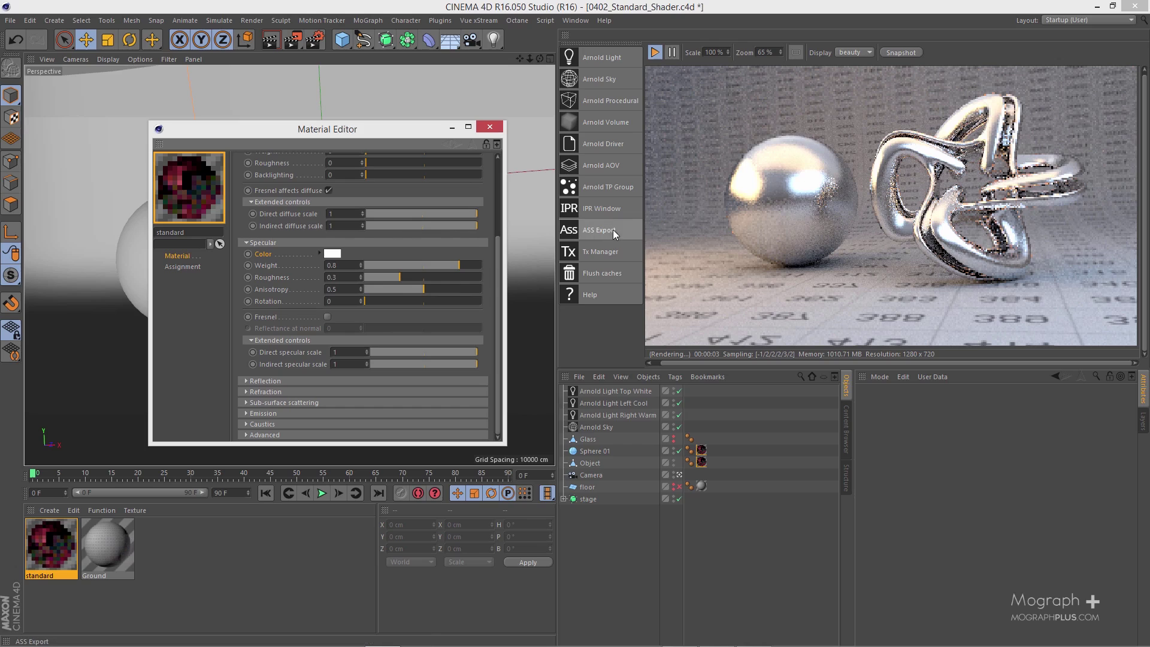
left_click(288, 353)
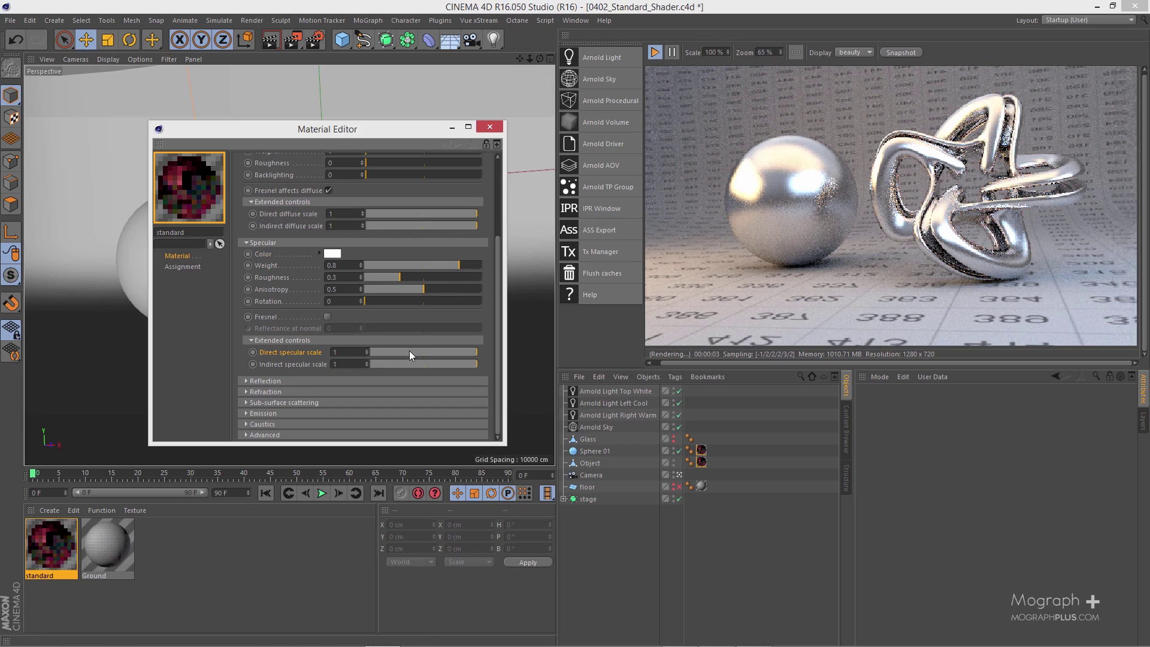
left_click_drag(454, 350, 358, 353)
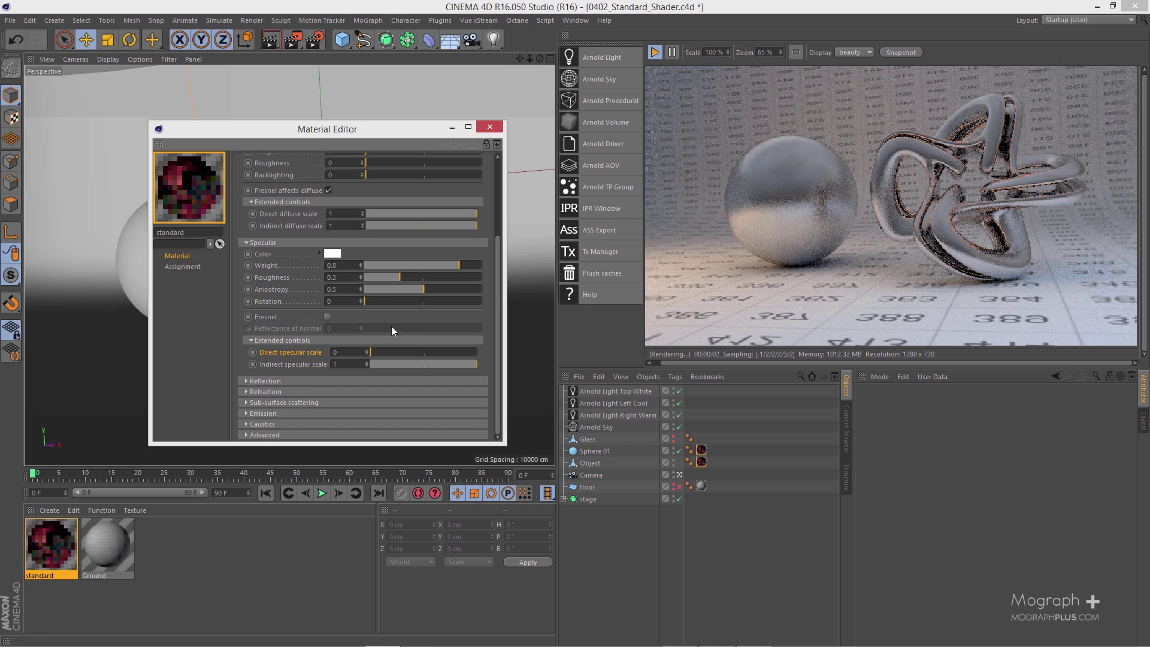
left_click_drag(418, 352, 493, 353)
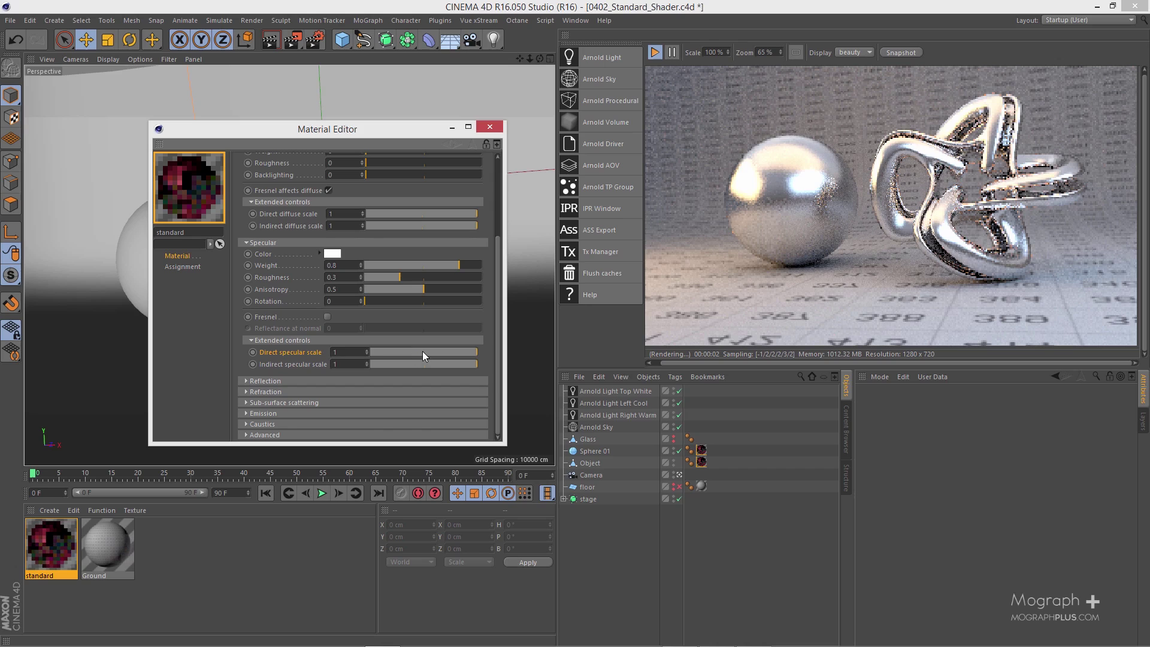
Try an Indirect specular scale of 0 and raise it to 0.3.
left_click_drag(427, 362, 325, 362)
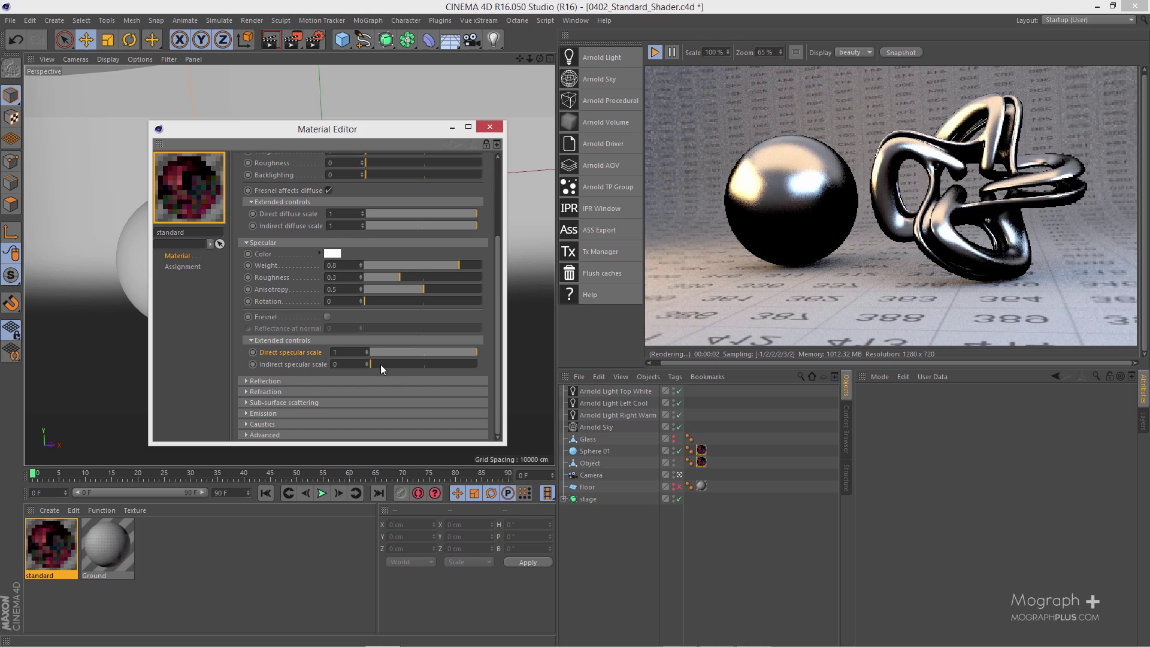
left_click_drag(379, 364, 404, 365)
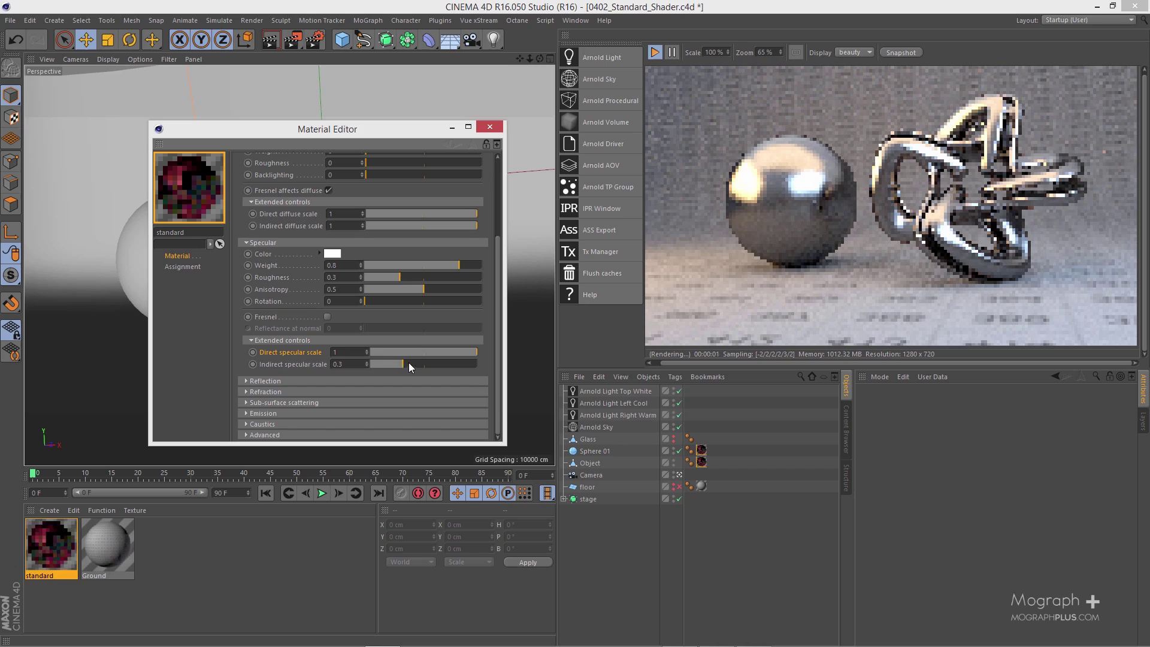